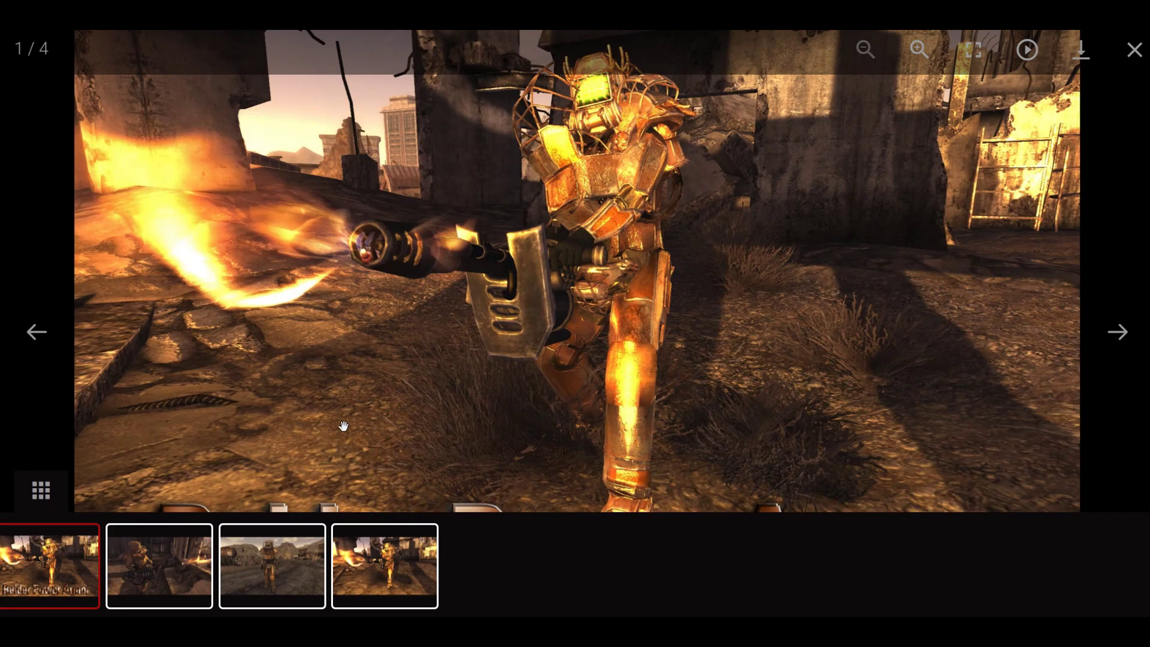
Step: Look through the Raider Power Armor FNV mod's image gallery and the details on its mod page
click(41, 492)
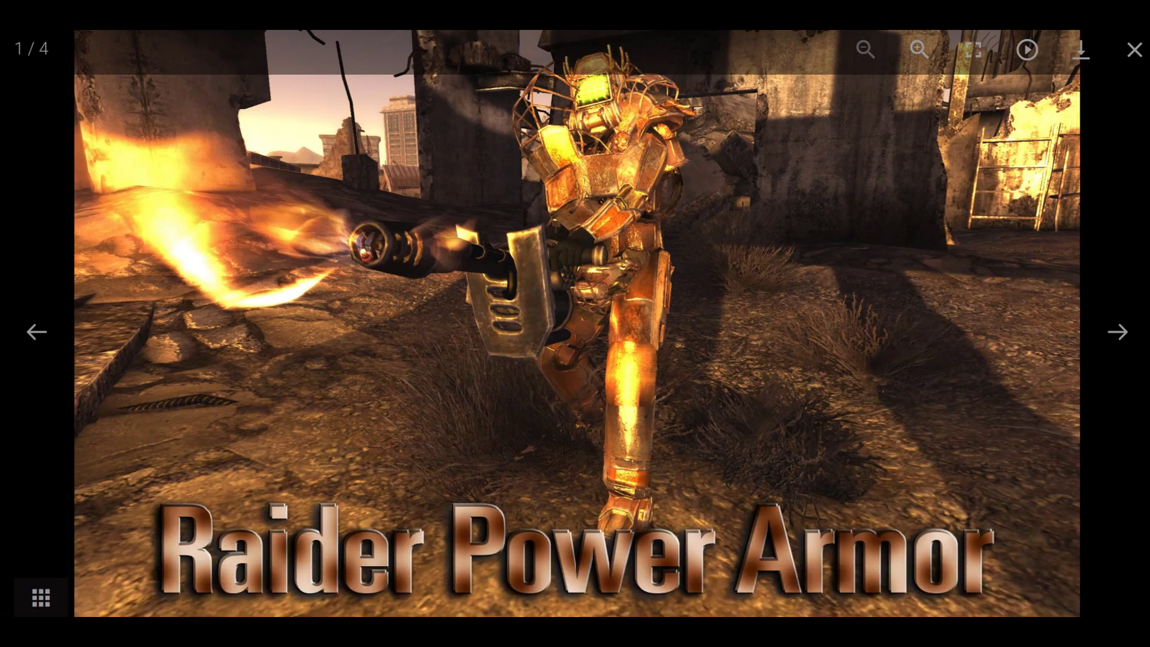
click(1117, 336)
click(1118, 335)
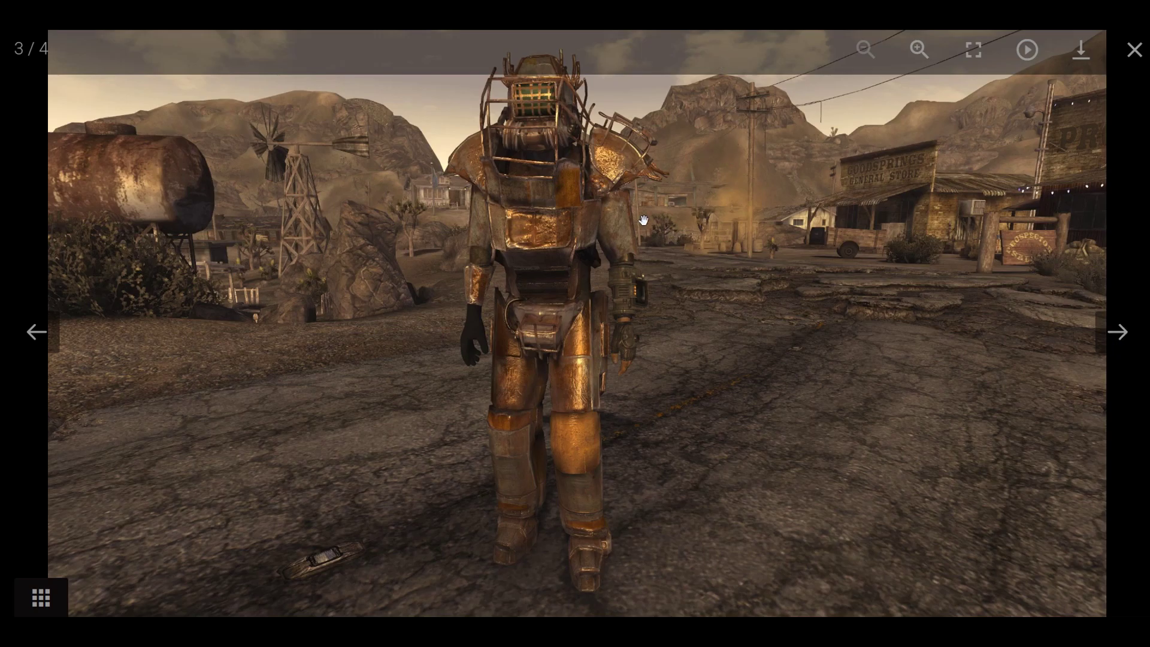
click(1116, 335)
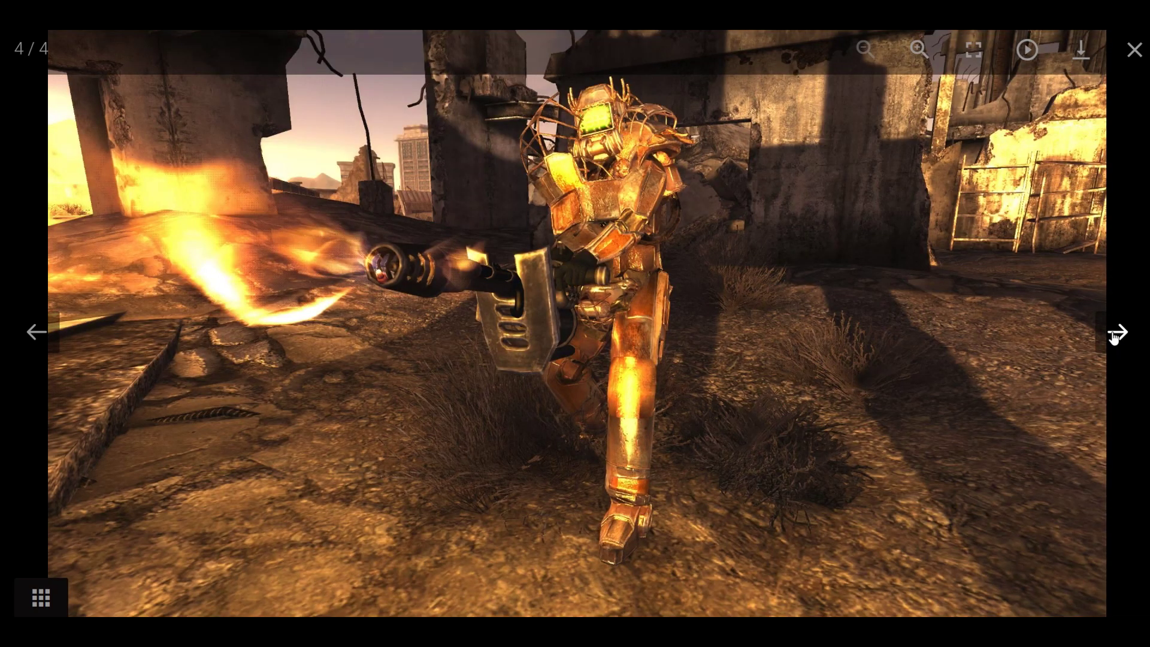
click(1116, 335)
click(1116, 335)
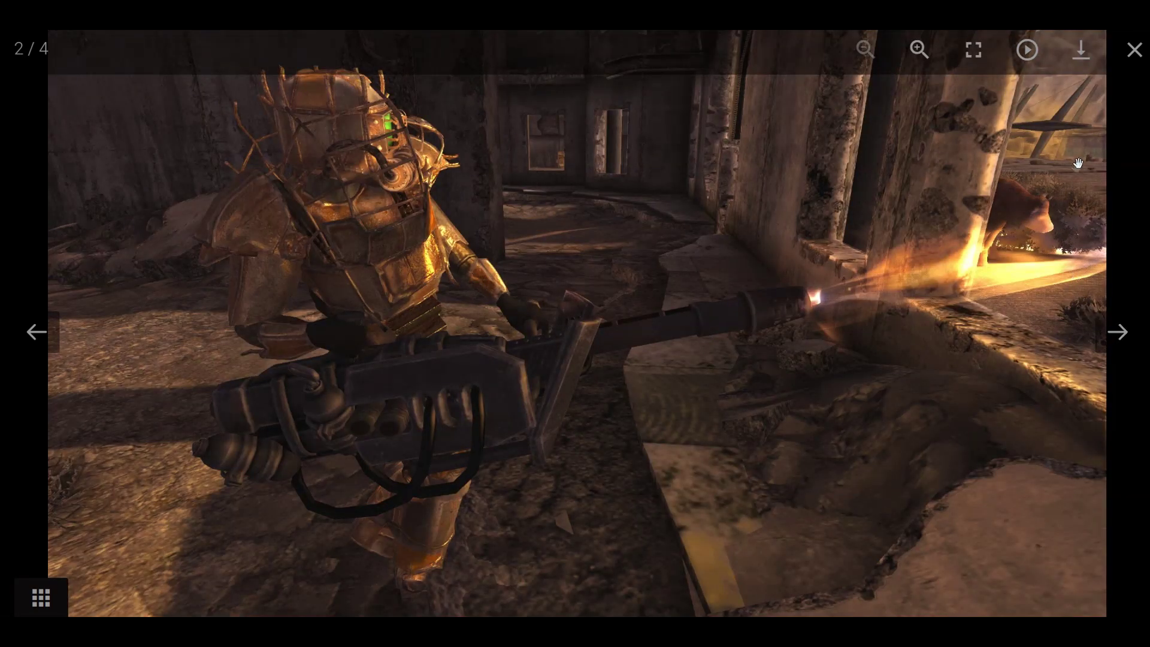
click(1133, 50)
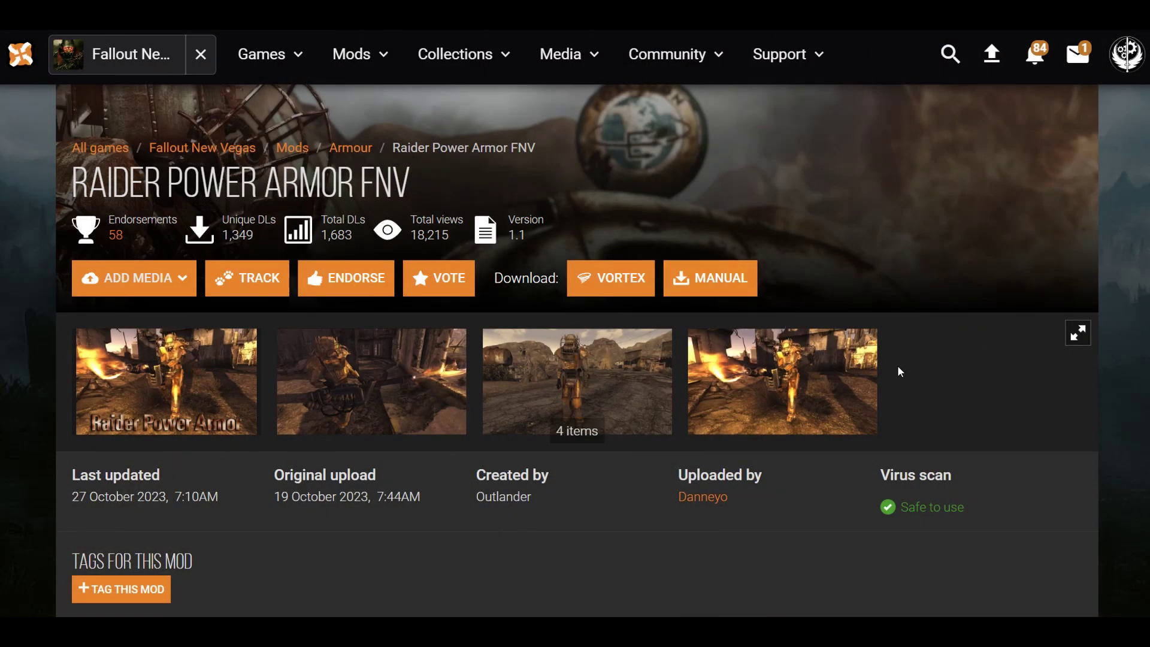
scroll(699, 289, down, 6)
scroll(587, 348, up, 3)
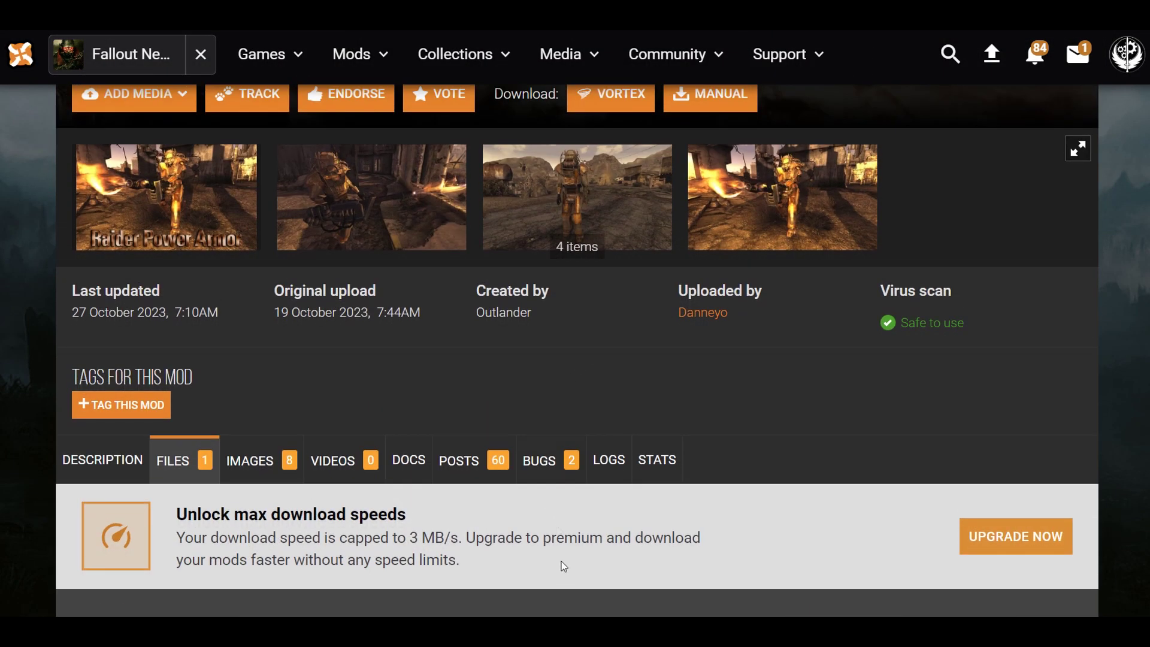
Step: Switch to Mod Organizer, enable the Raider Power Armor FO4 style mod and deactivate its RaiderPA.esp plugin
key(alt+Tab)
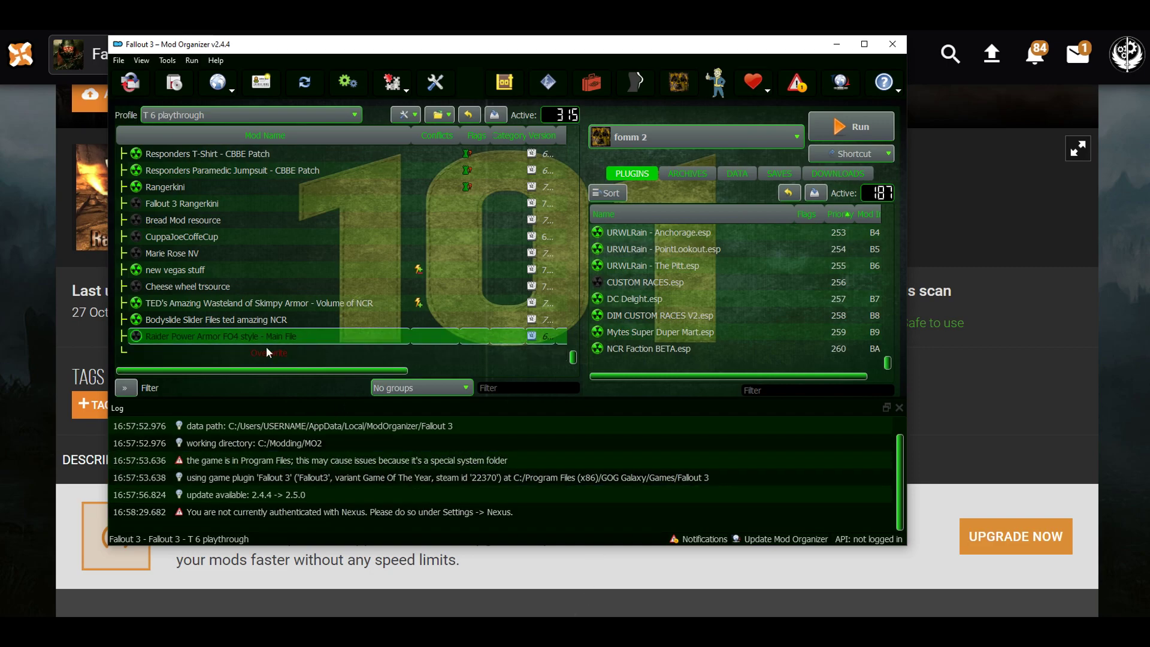
click(137, 336)
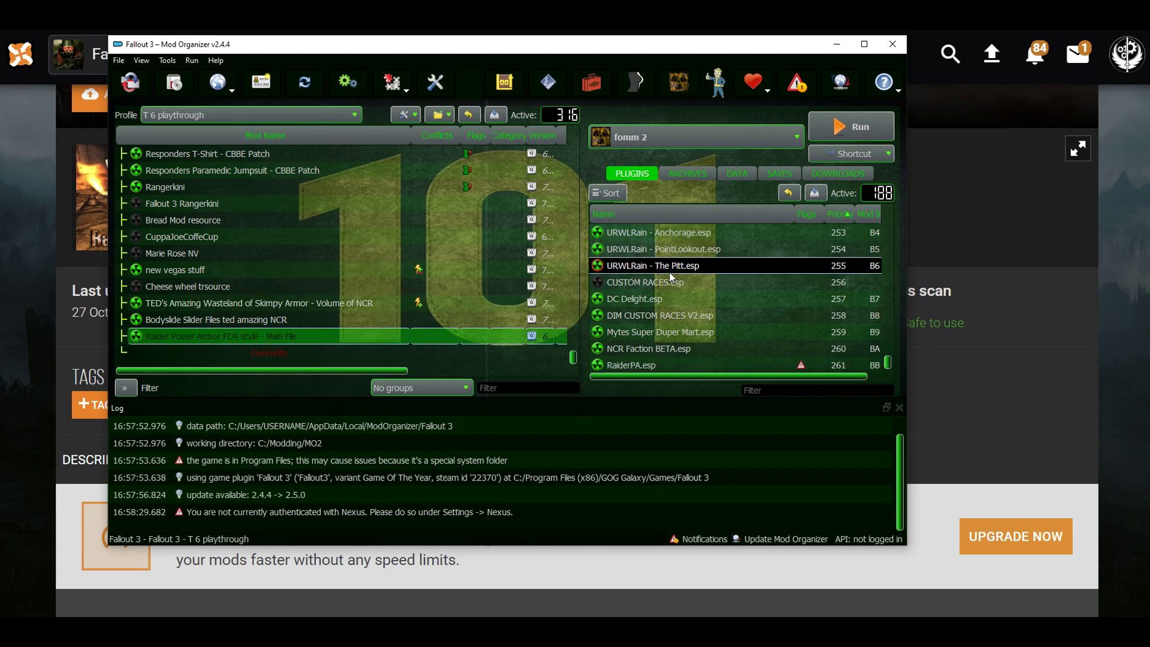
click(597, 348)
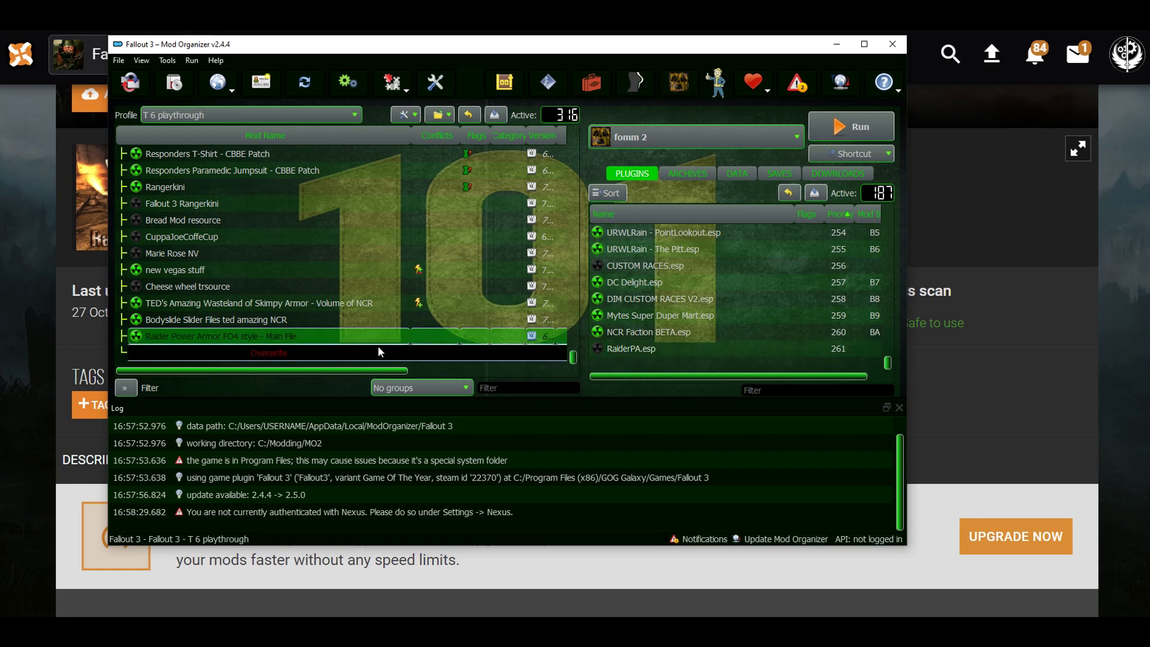
Step: Delete RaiderPA.esp from the Raider Power Armor FO4 style mod's folder in File Explorer and close that folder window
right_click(226, 352)
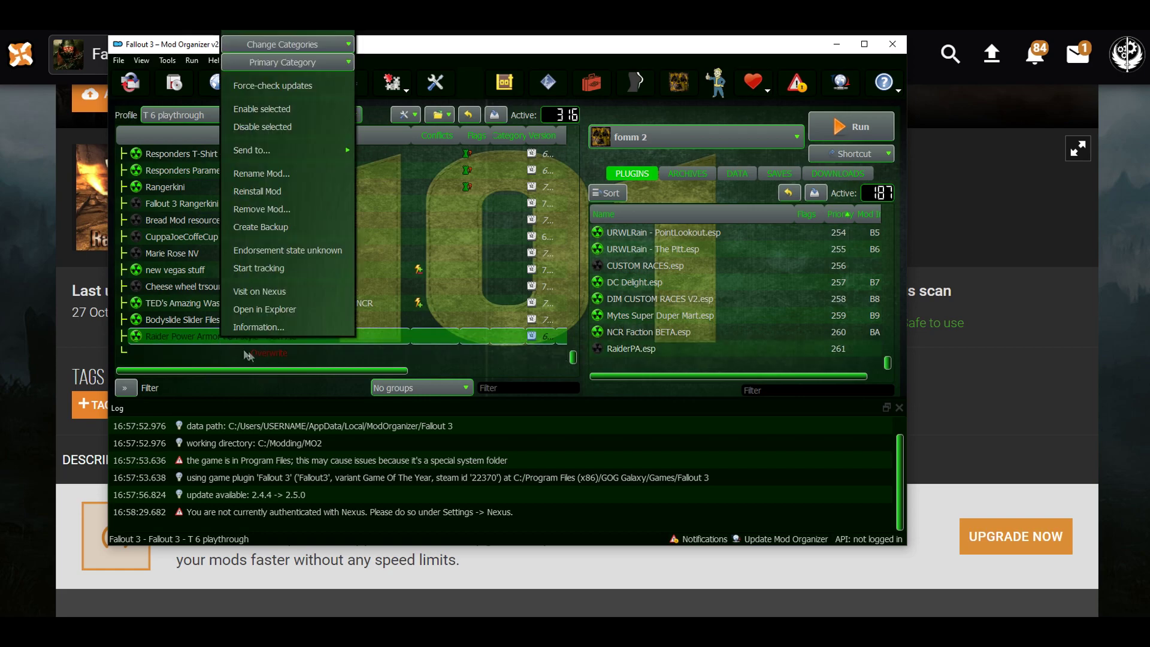
click(272, 312)
right_click(132, 151)
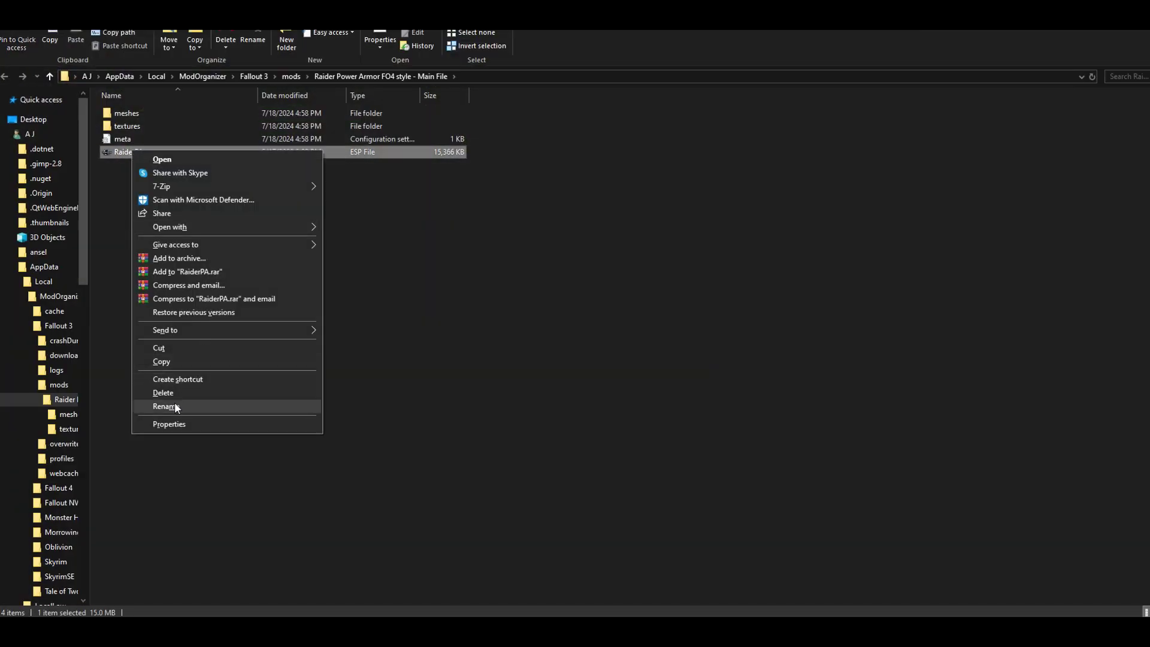
click(163, 393)
key(alt+F4)
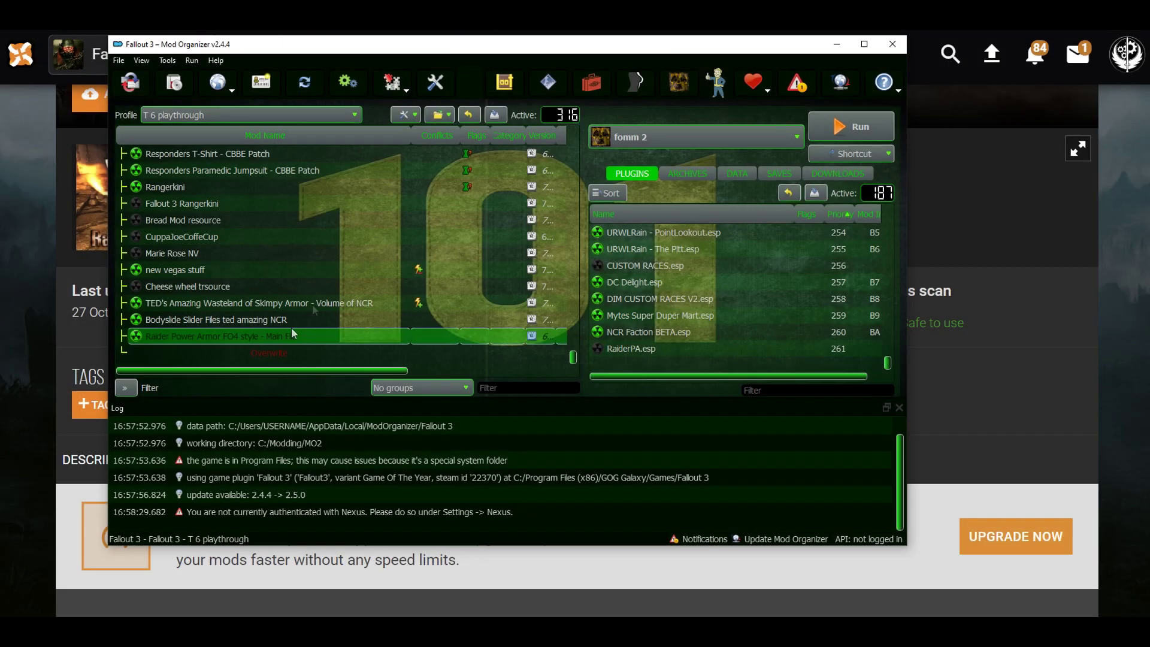
Step: Maximize Mod Organizer and launch the GECK editor from it
click(864, 45)
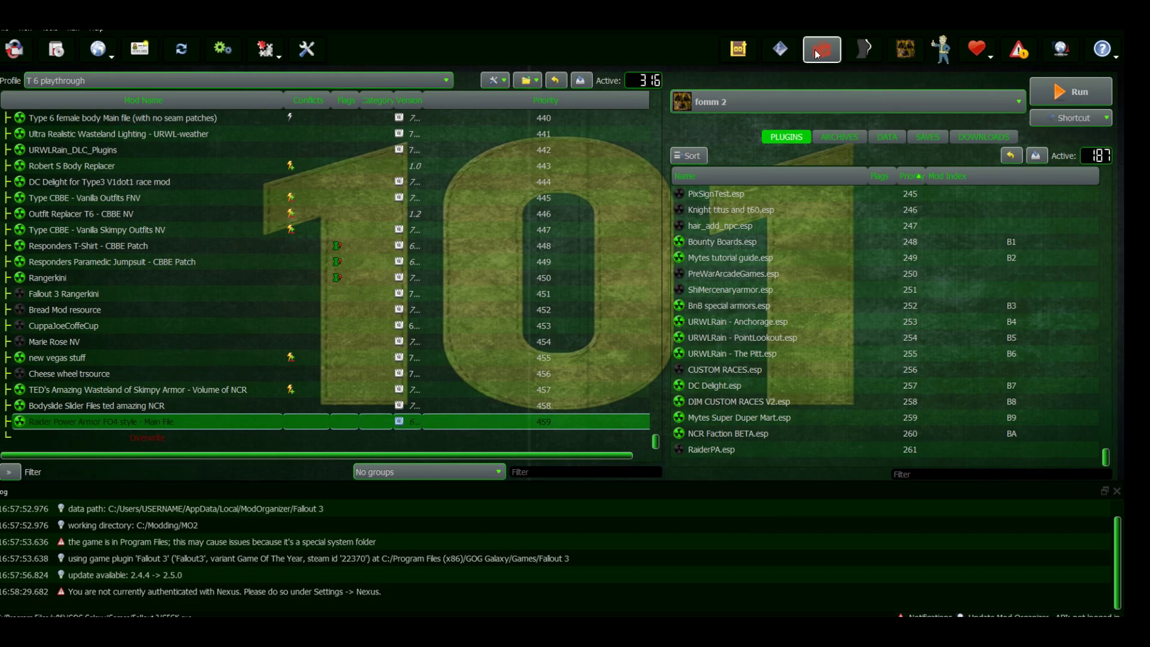
click(816, 54)
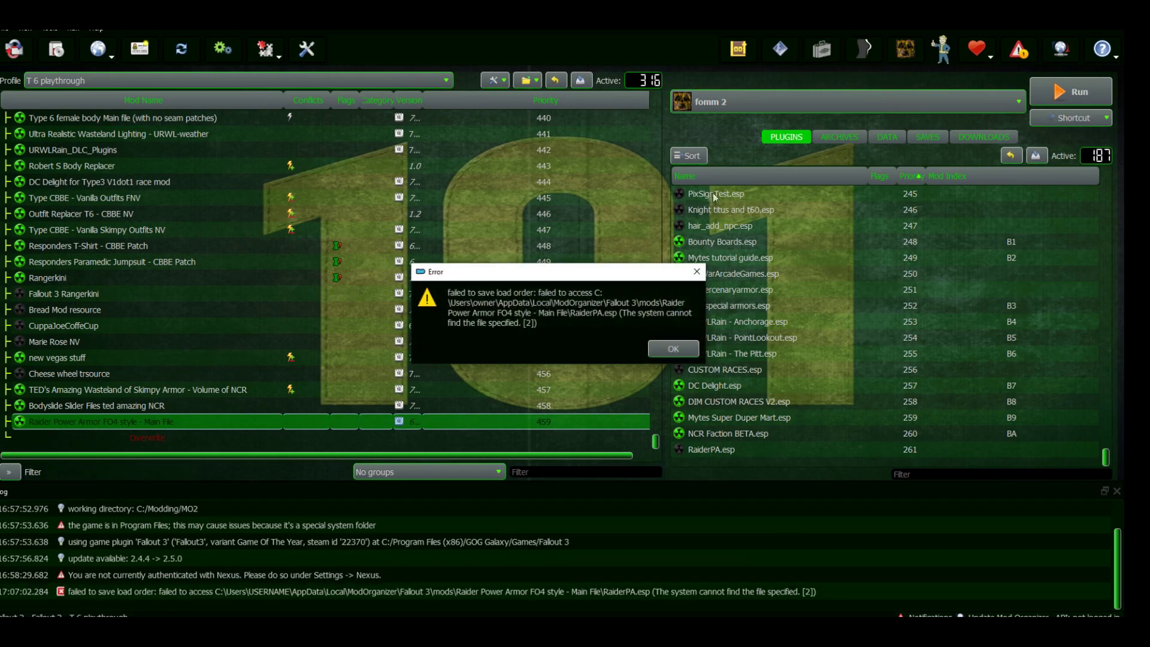
click(662, 350)
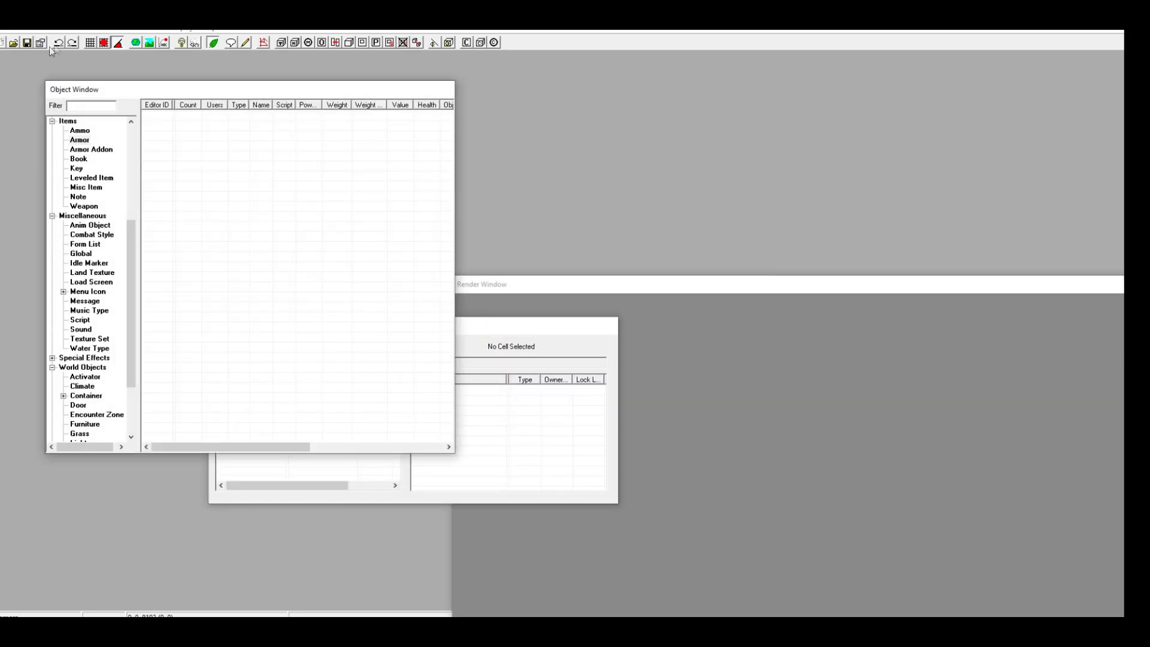
Step: Save a new plugin file named FO4 style Raider PA in the Fallout 3 data folder
click(27, 43)
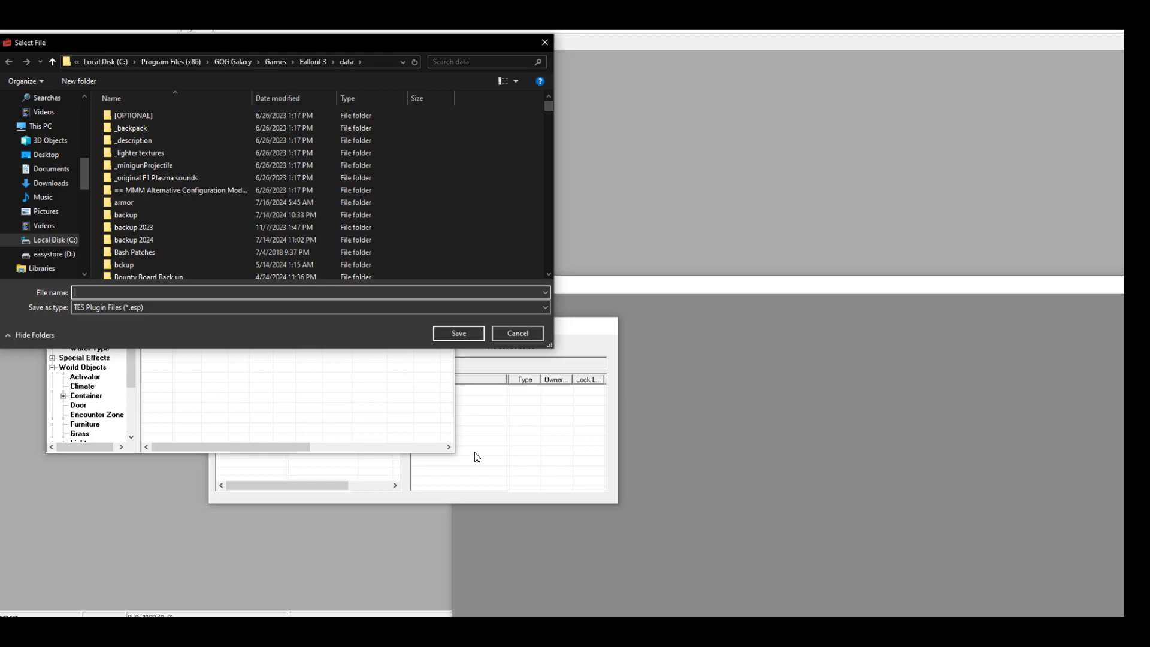
text(F)
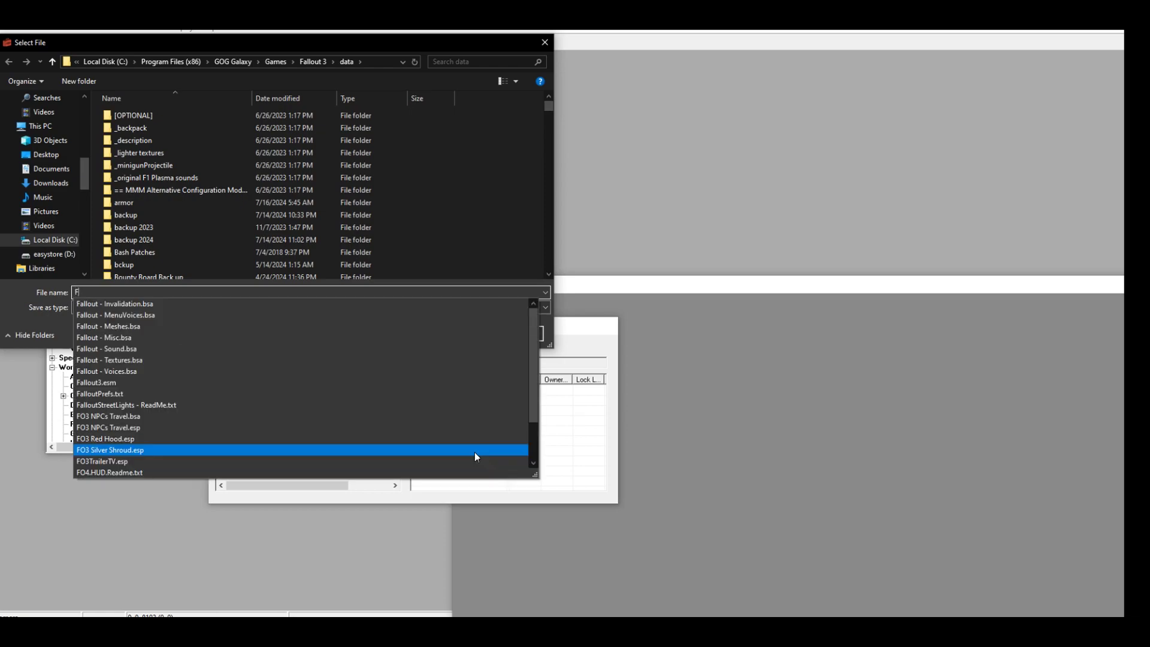
text(O4 style Raider PA)
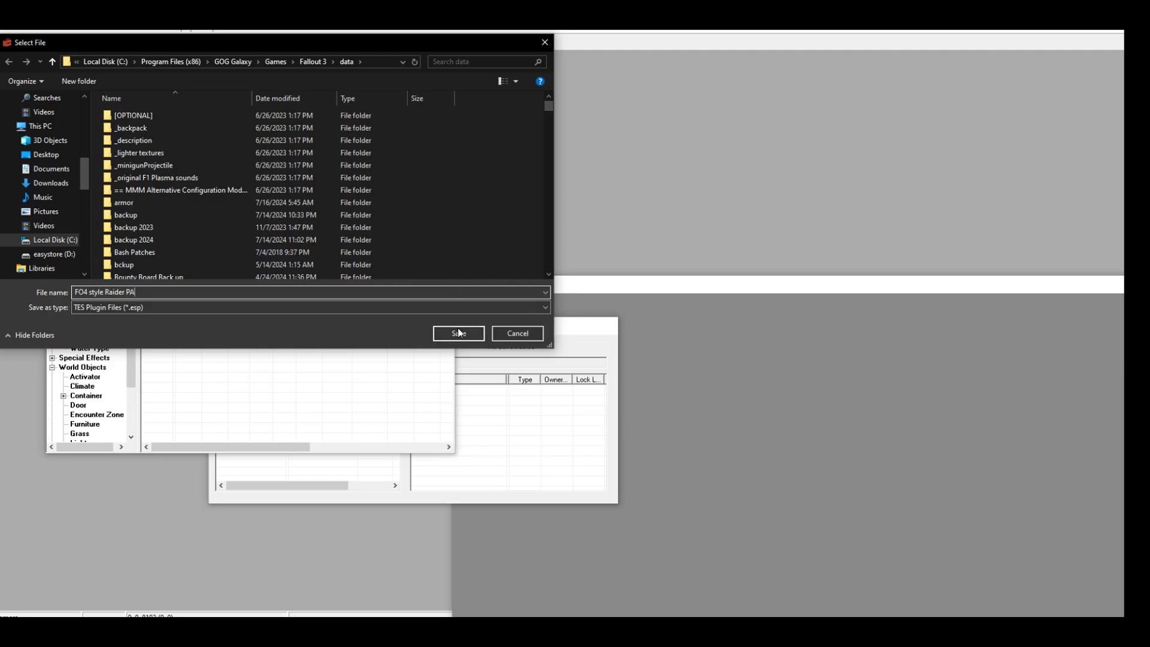
click(457, 333)
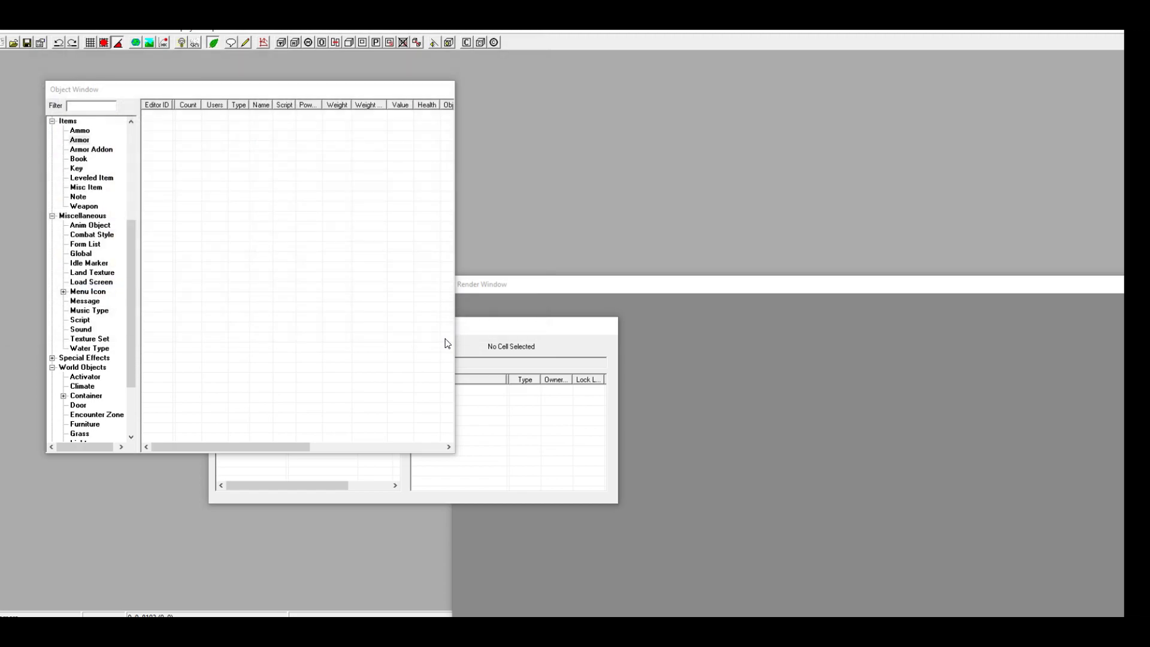
Step: Load FO4 style Raider PA.esp as the active file together with the first master file in the data list
click(15, 44)
scroll(450, 301, down, 12)
drag(528, 320, 529, 359)
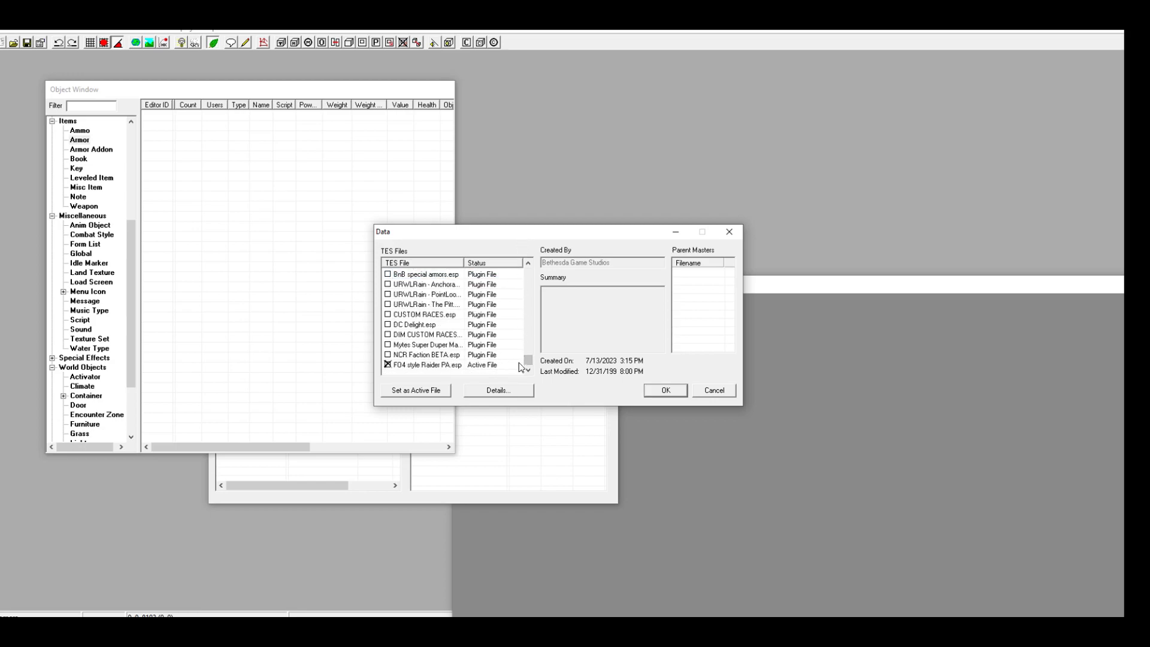
scroll(467, 323, up, 15)
click(476, 275)
double_click(477, 275)
click(659, 394)
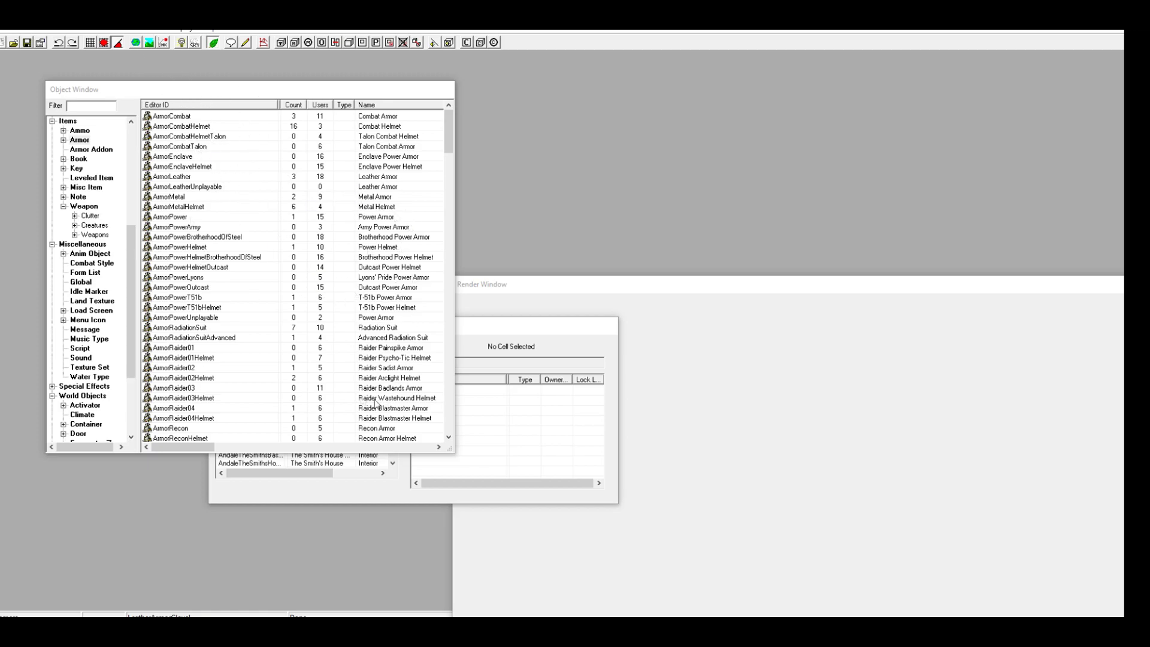
Step: Create a new NPC with the ID zzRaiderLeader and the name Raider Leader
scroll(91, 322, up, 7)
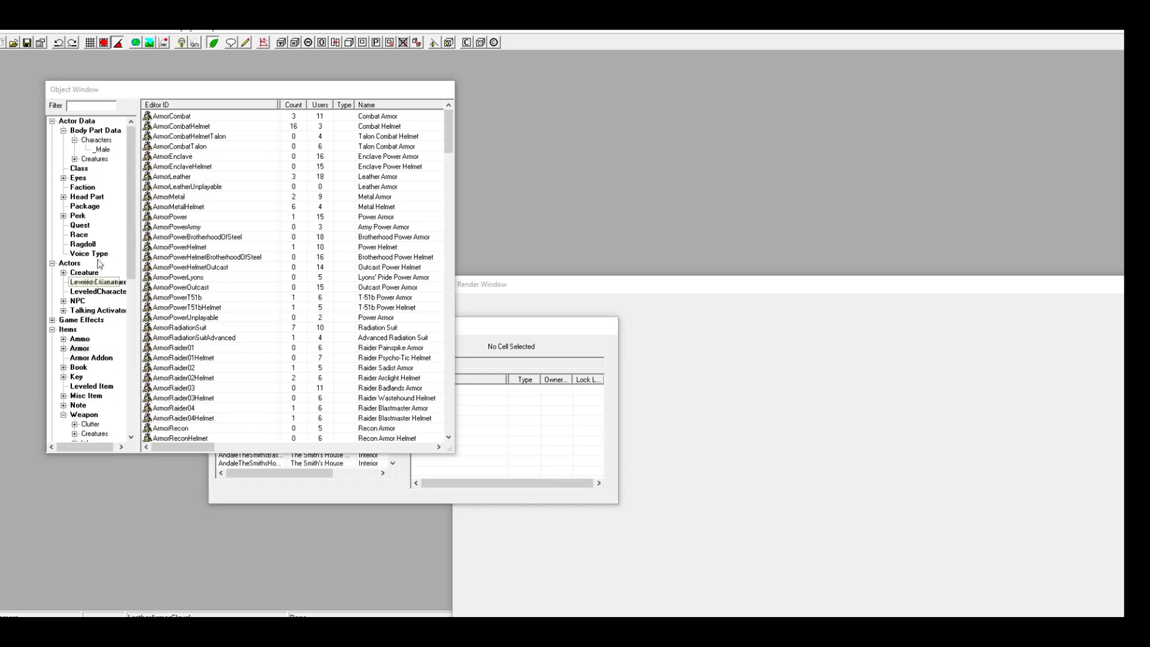
scroll(80, 245, down, 1)
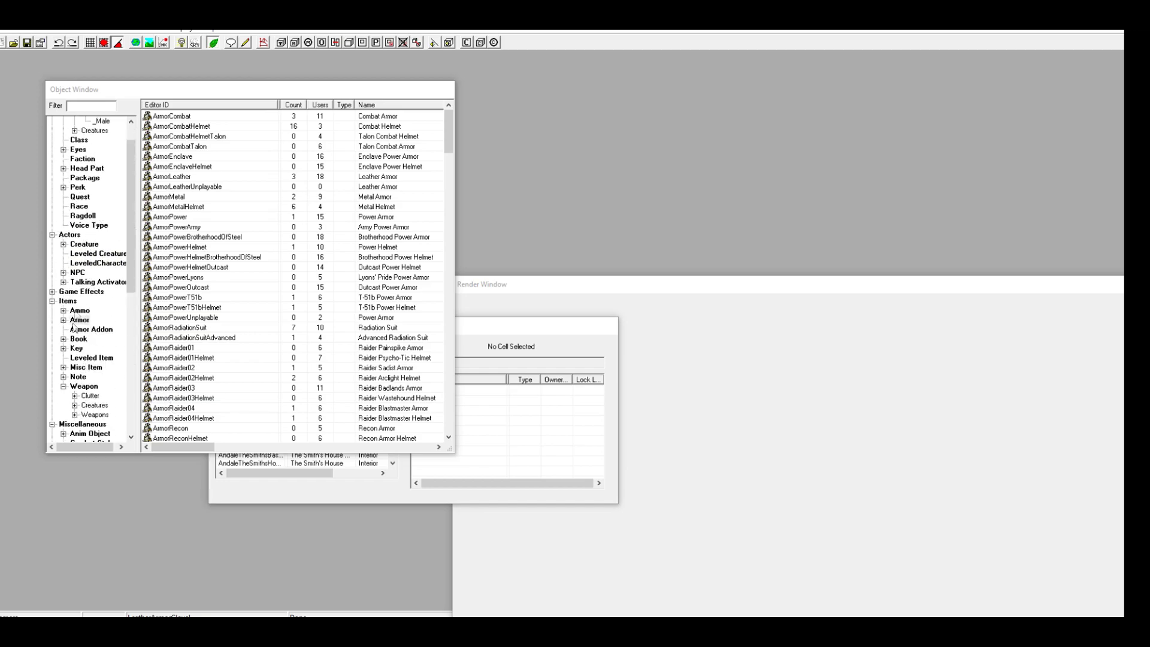
click(75, 236)
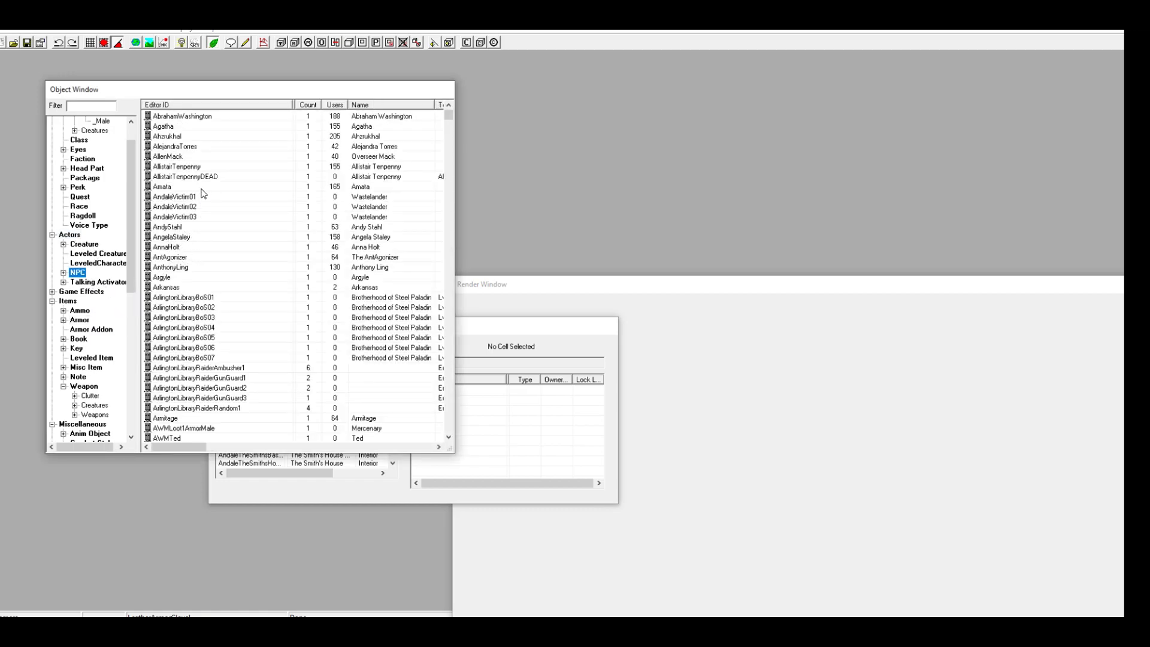
right_click(195, 156)
click(215, 163)
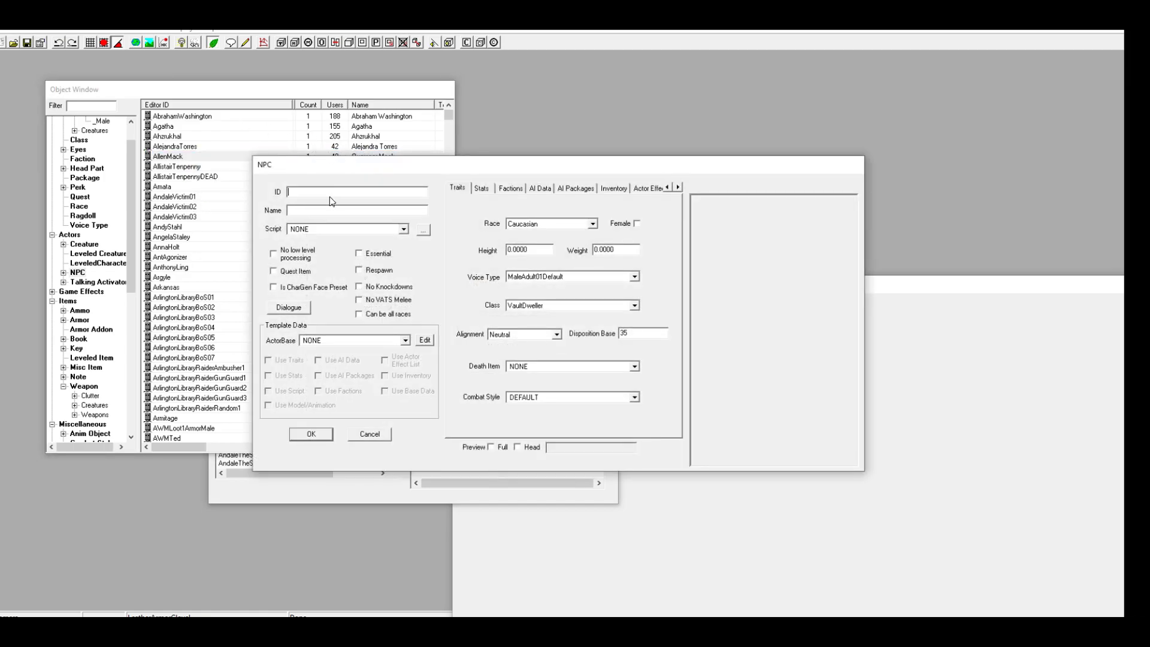
text(zz)
text(Raider Leade)
click(382, 345)
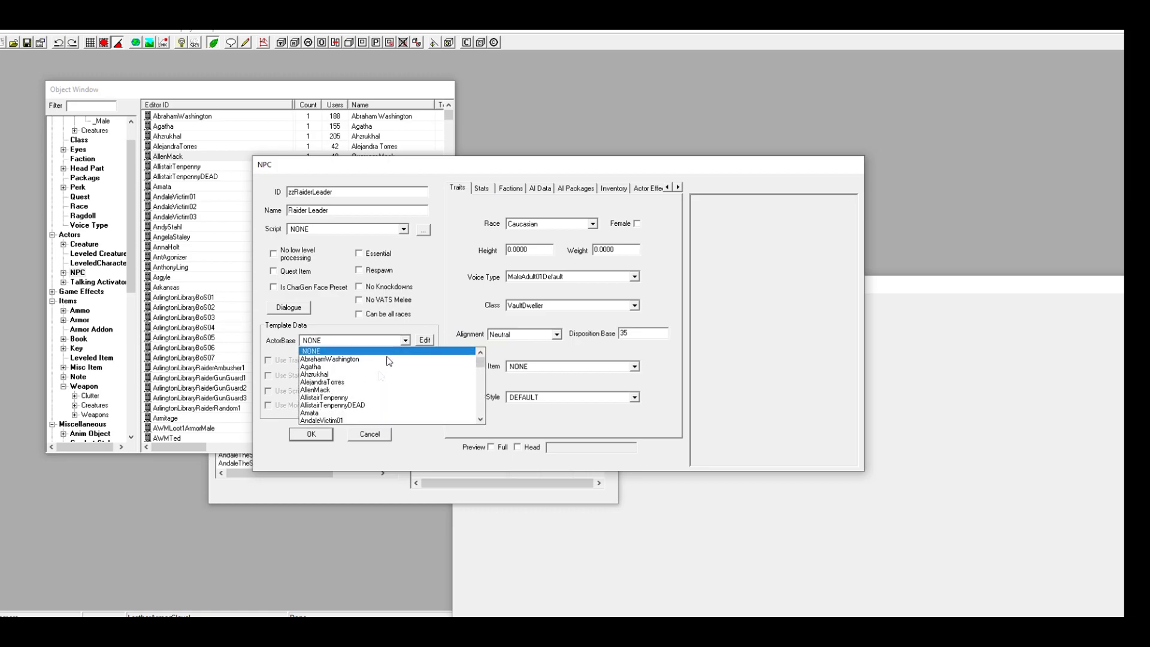
scroll(386, 373, down, 20)
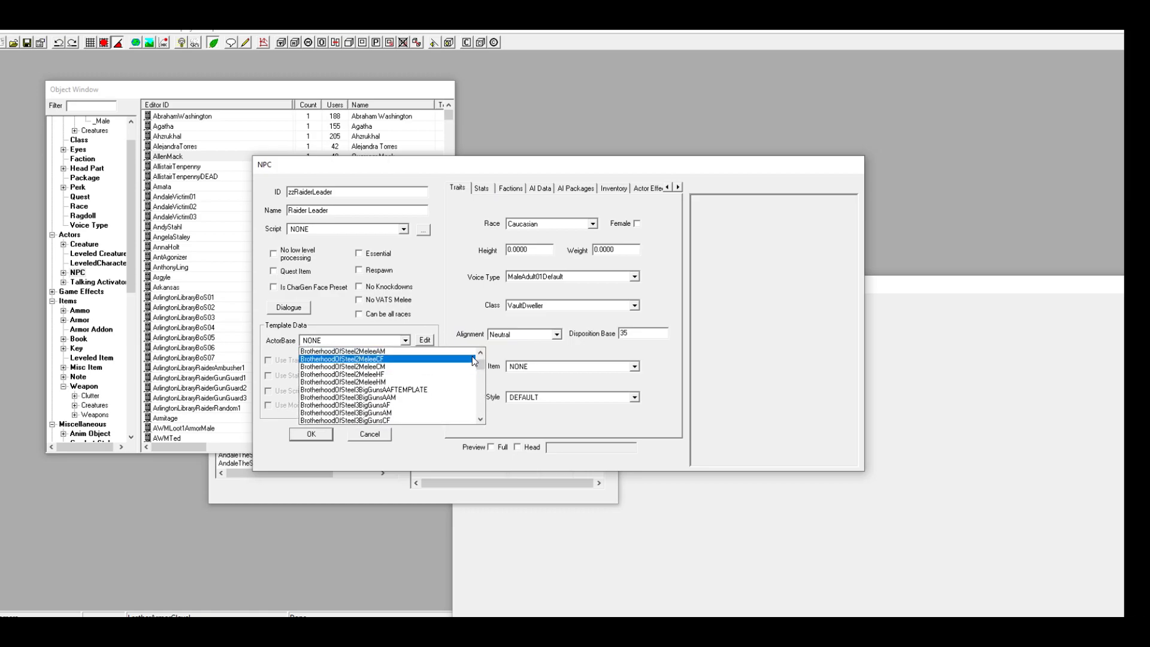
scroll(477, 361, up, 2)
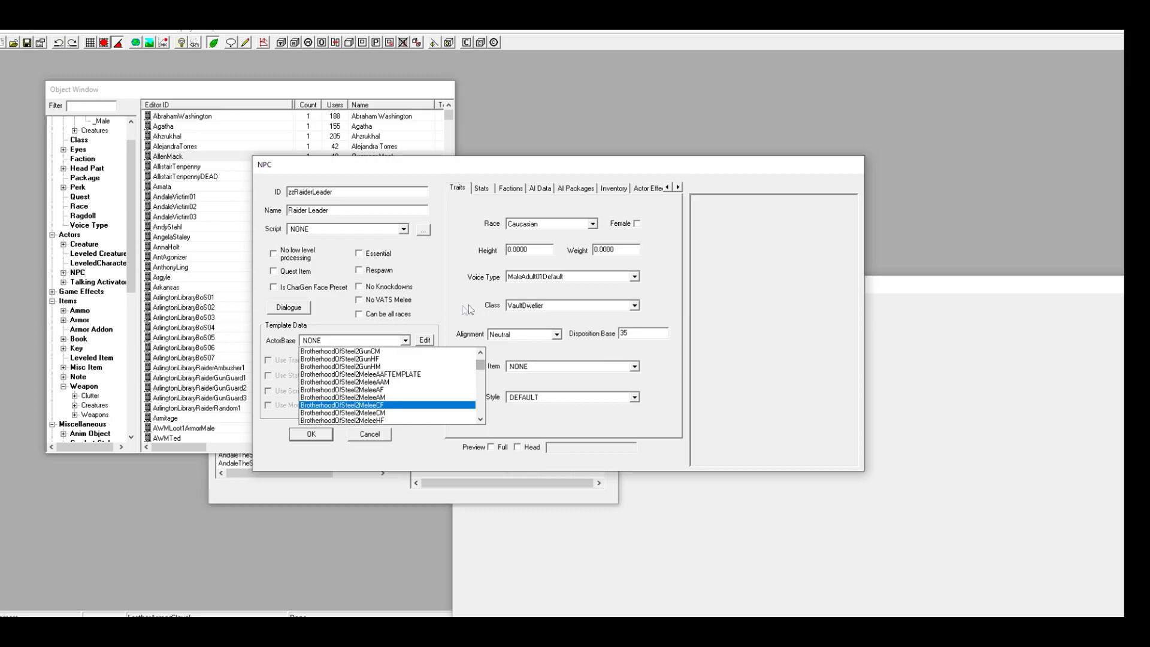
drag(480, 364, 480, 343)
click(356, 351)
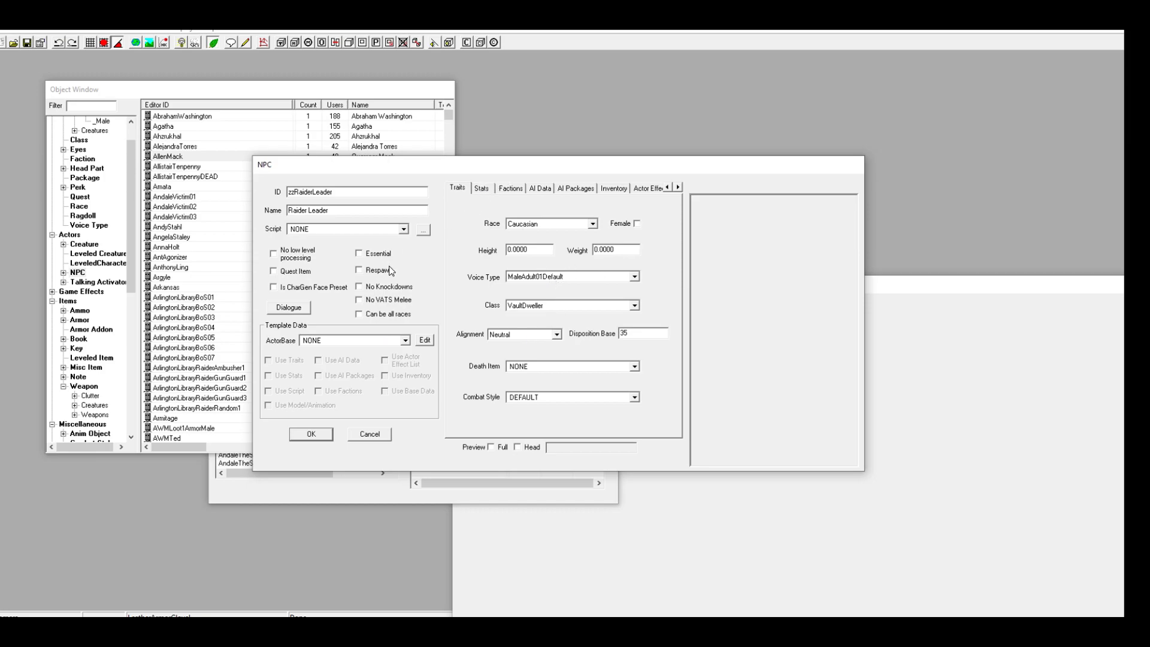
Step: Set the Raider Leader NPC's level to 80 in its stats
click(489, 191)
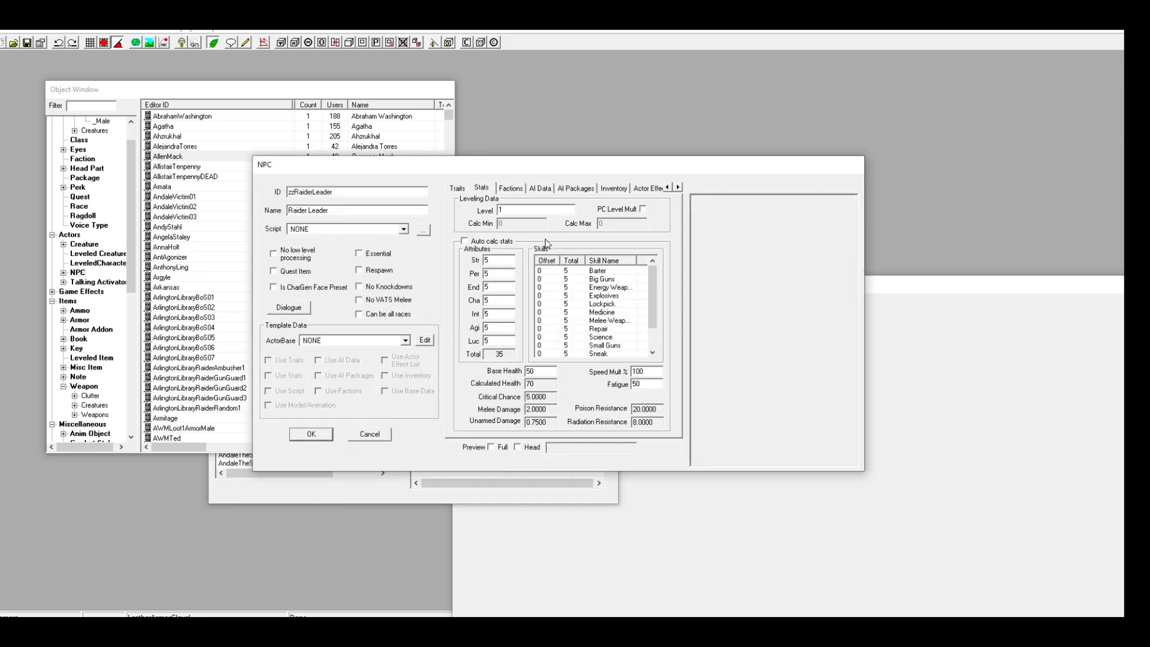
double_click(532, 205)
text(80)
click(588, 287)
click(554, 372)
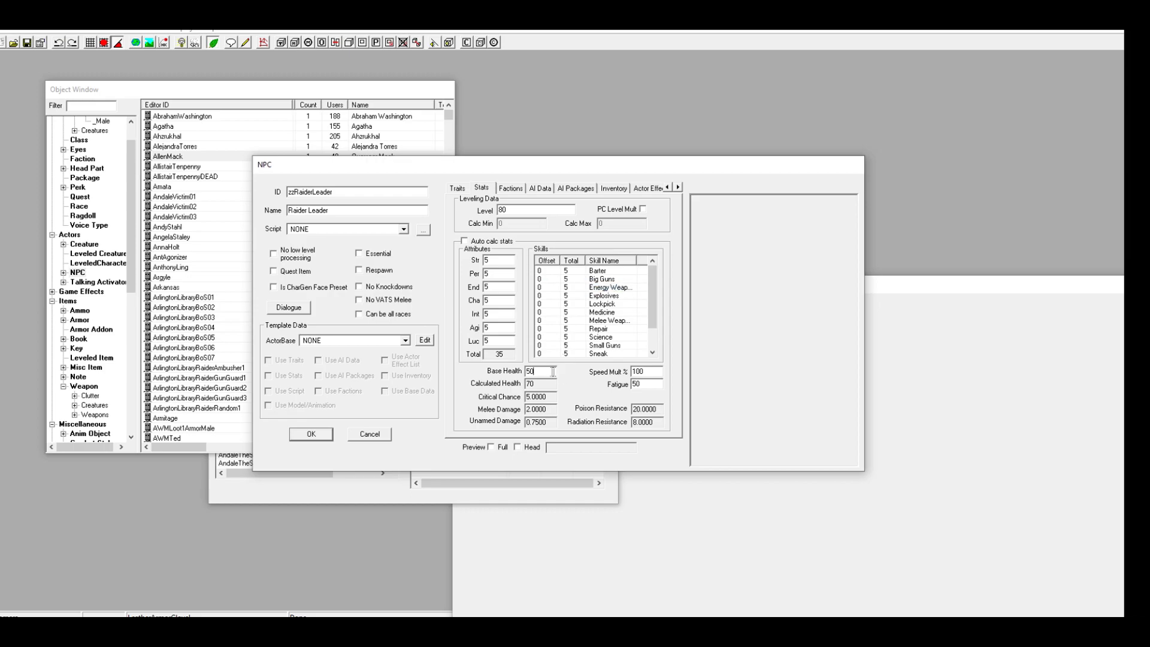
click(541, 384)
Step: Set the Raider Leader's aggression to Very Aggressive, confidence to Foolhardy and assistance to Helps Friends and Allies
click(519, 190)
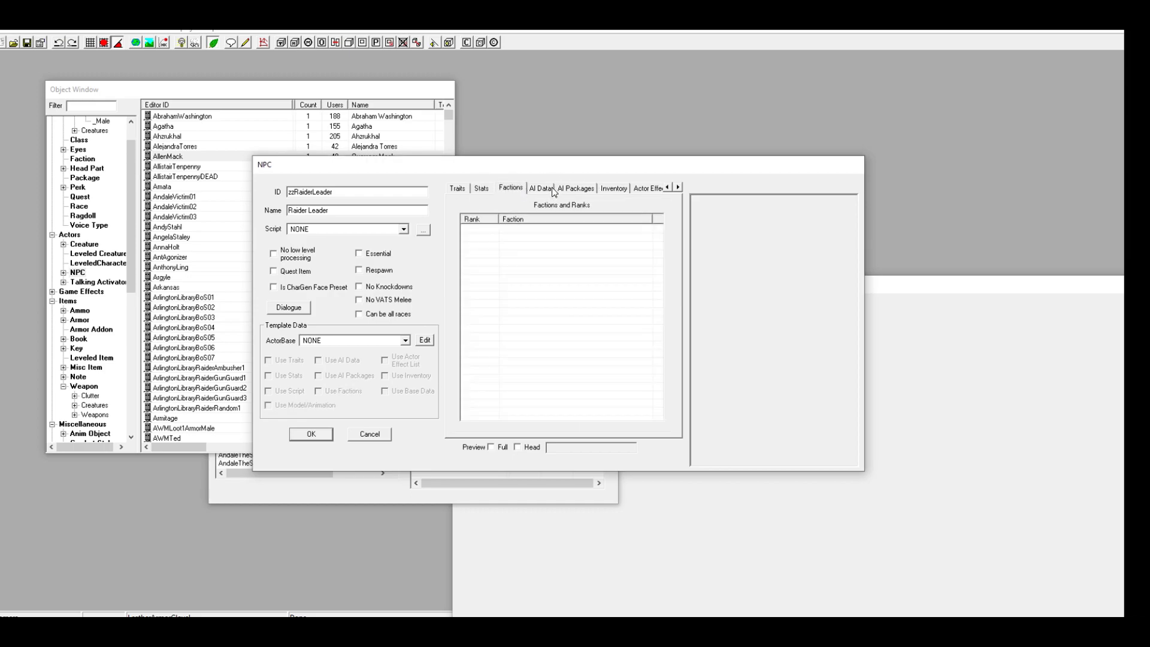
click(539, 188)
click(528, 226)
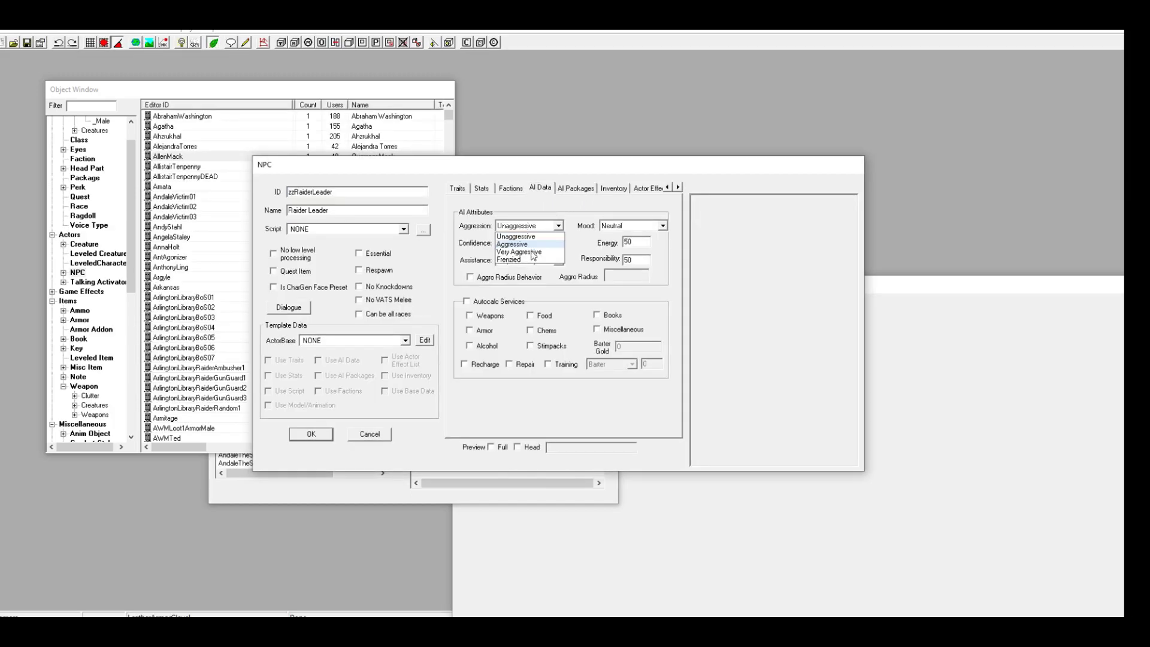
click(533, 253)
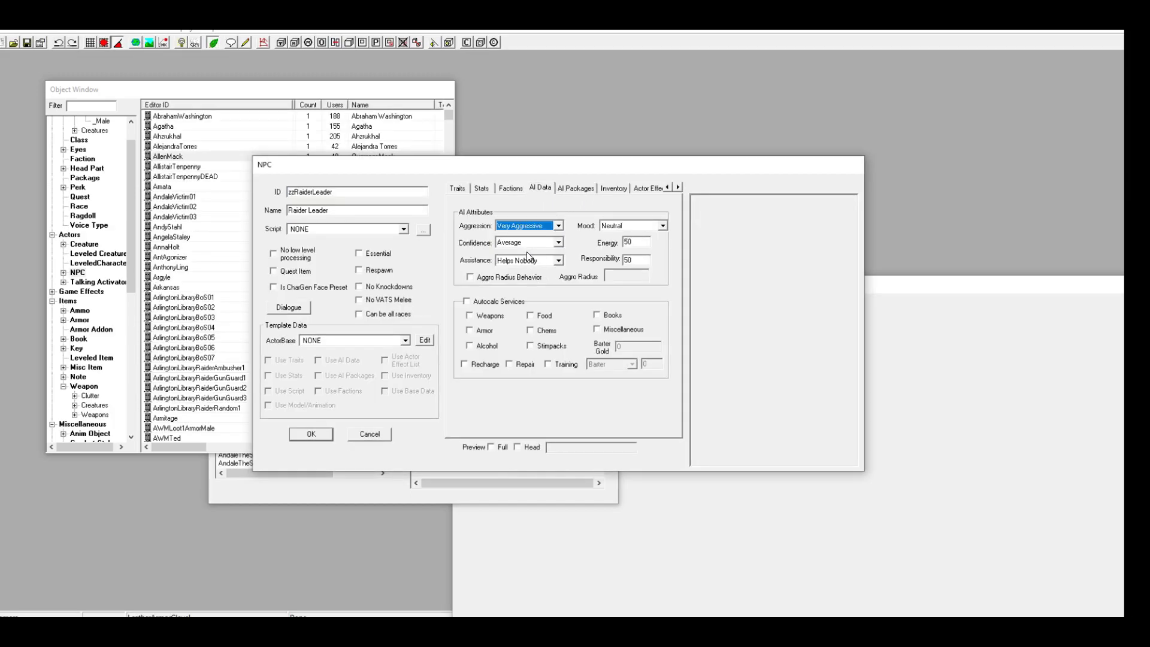
click(557, 242)
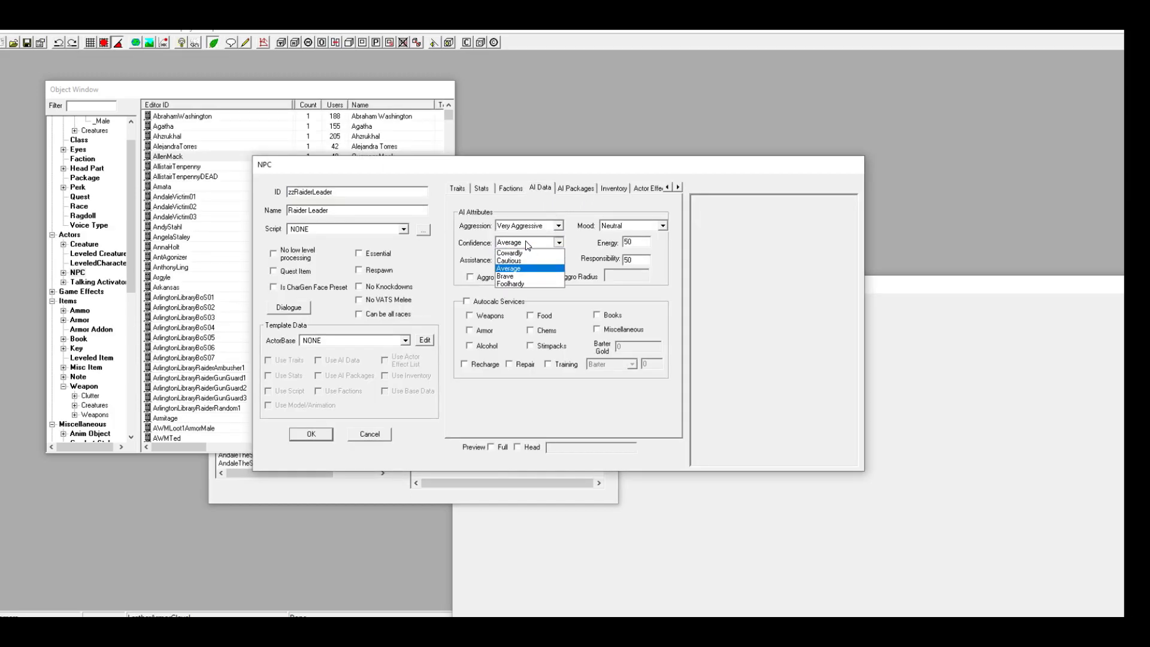
click(535, 277)
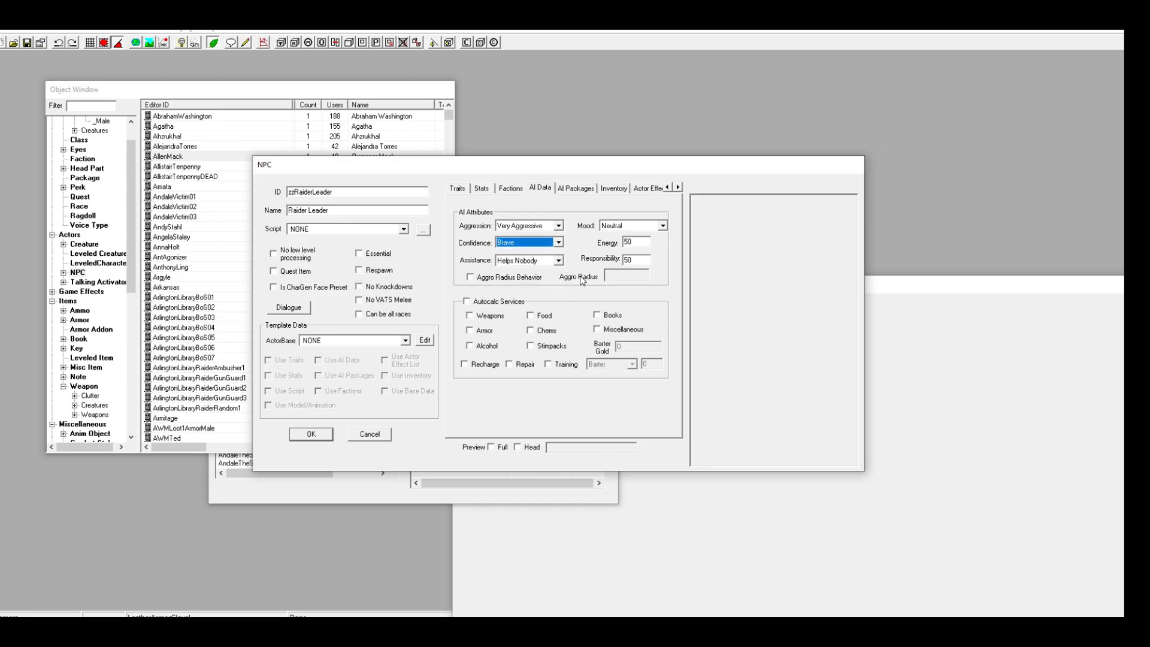
click(527, 243)
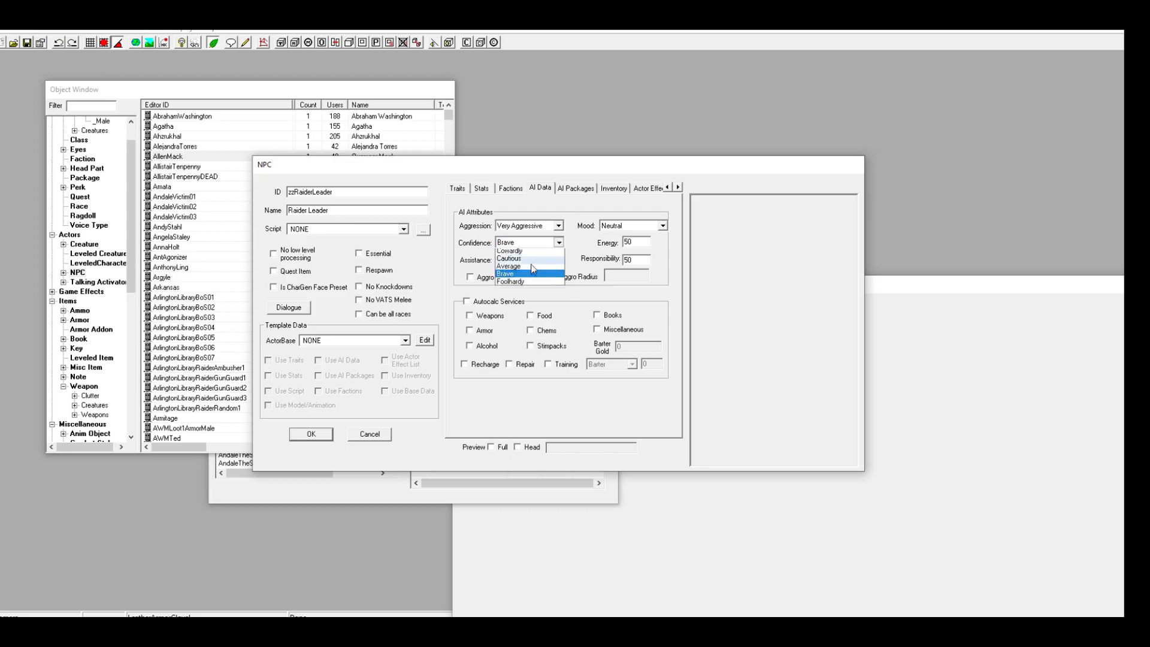
click(519, 285)
click(539, 261)
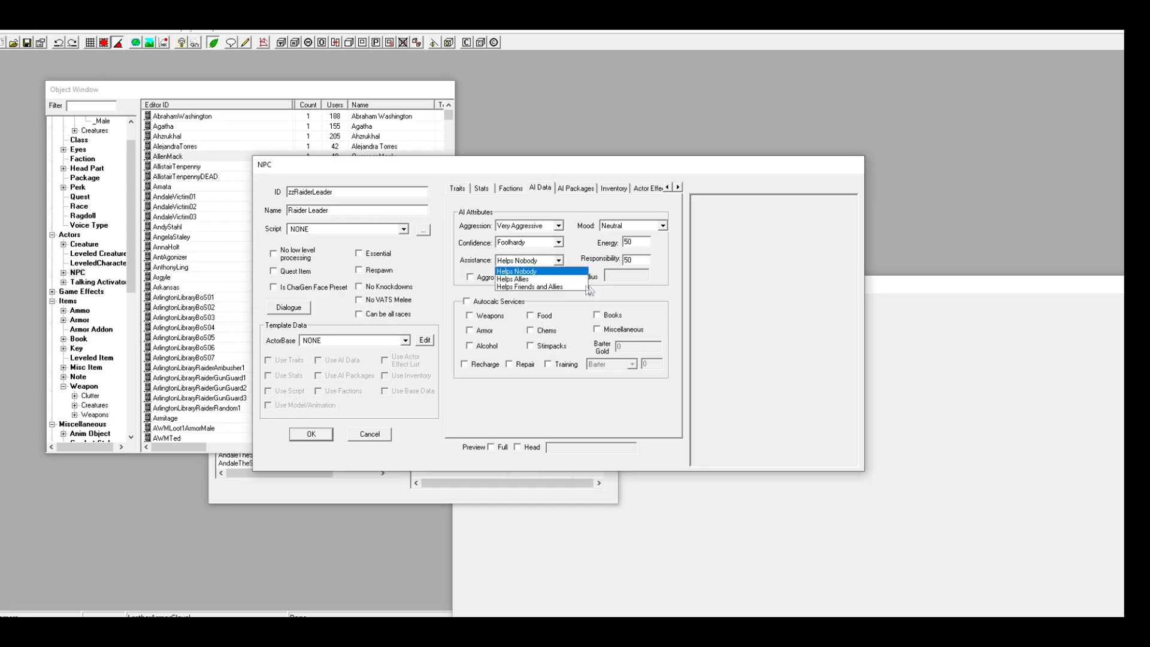
click(568, 287)
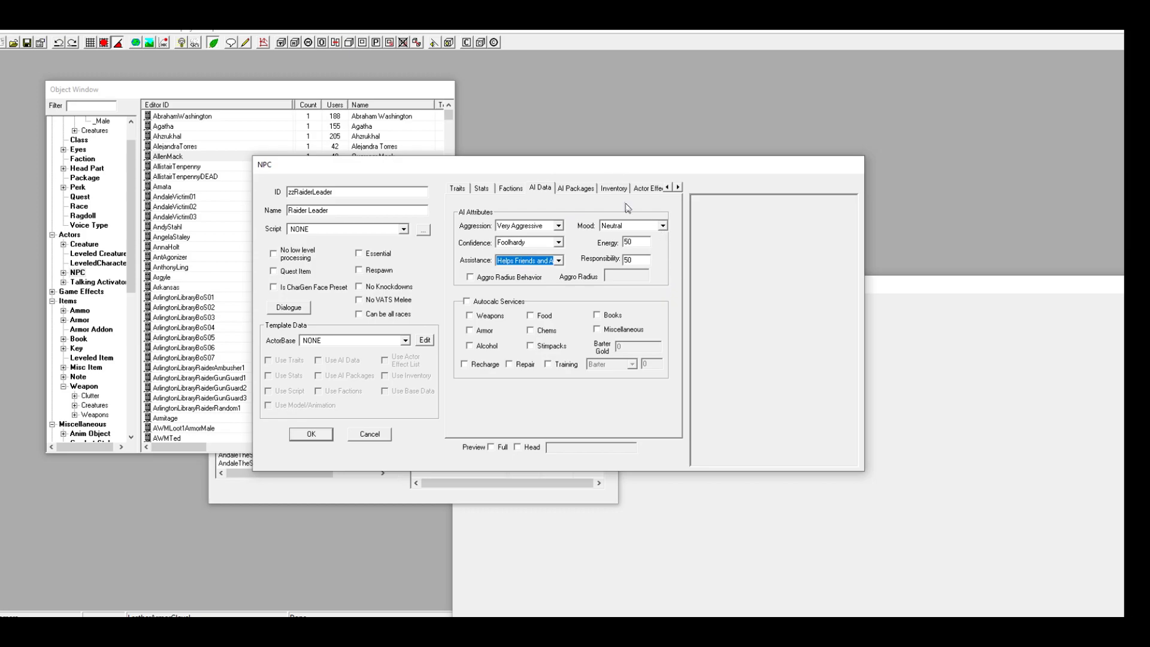
Step: Check the Raider Leader's AI packages and inventory settings, and accept the NPC's changes
click(580, 189)
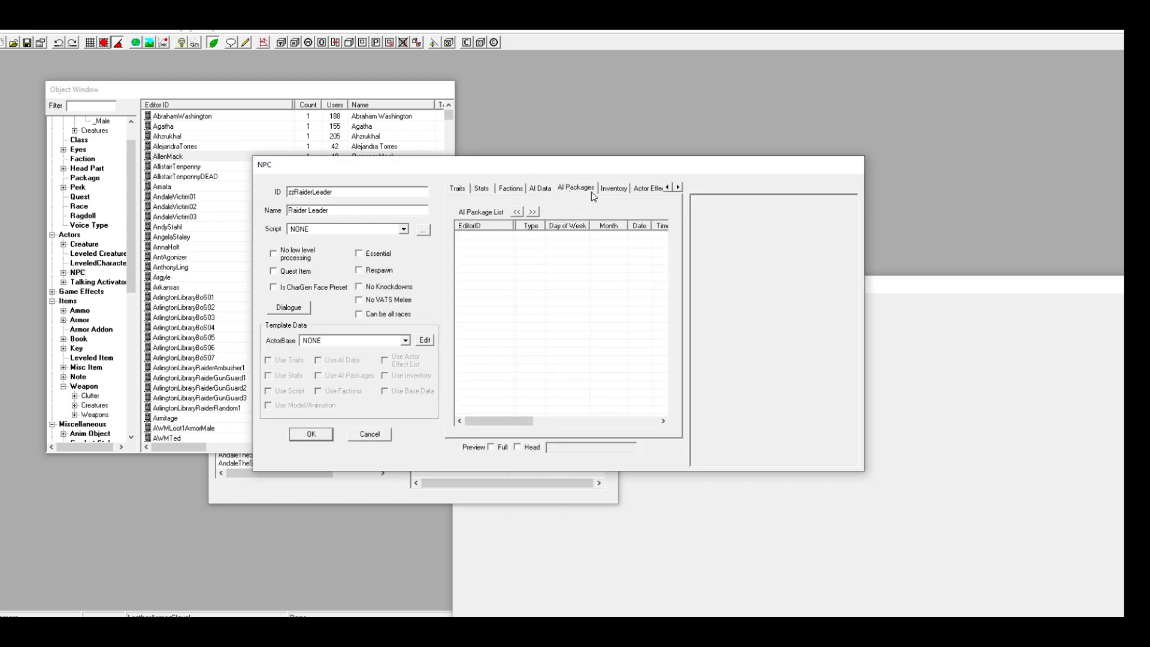
click(614, 189)
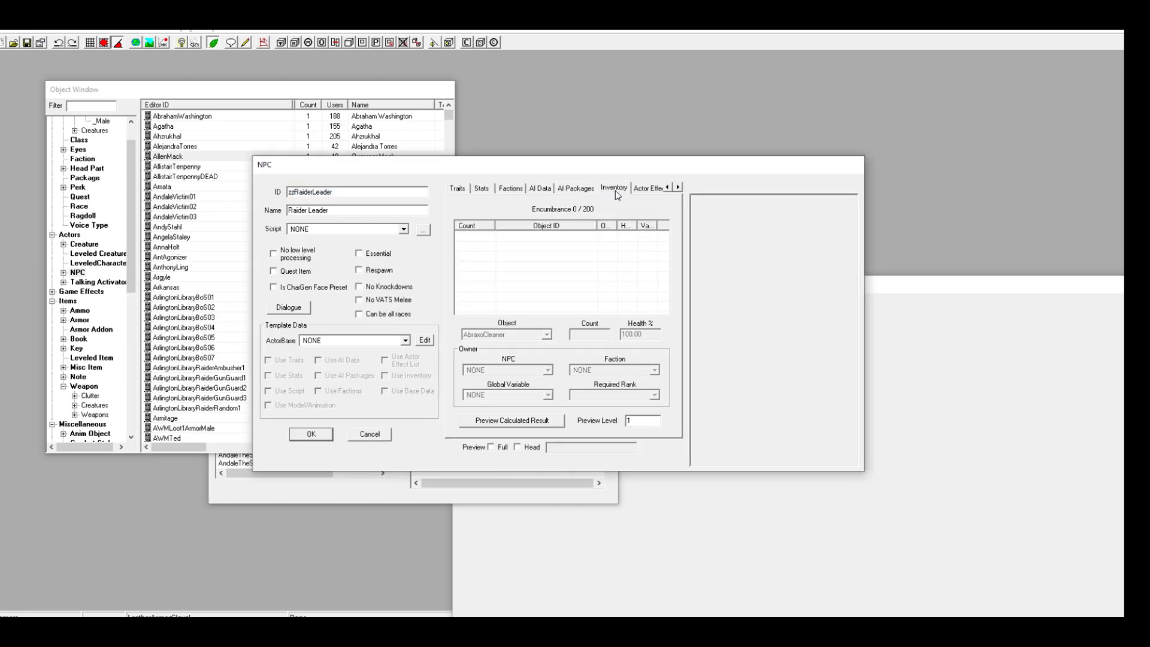
click(677, 186)
click(677, 187)
click(677, 187)
click(677, 187)
click(677, 188)
click(677, 188)
click(678, 188)
click(677, 187)
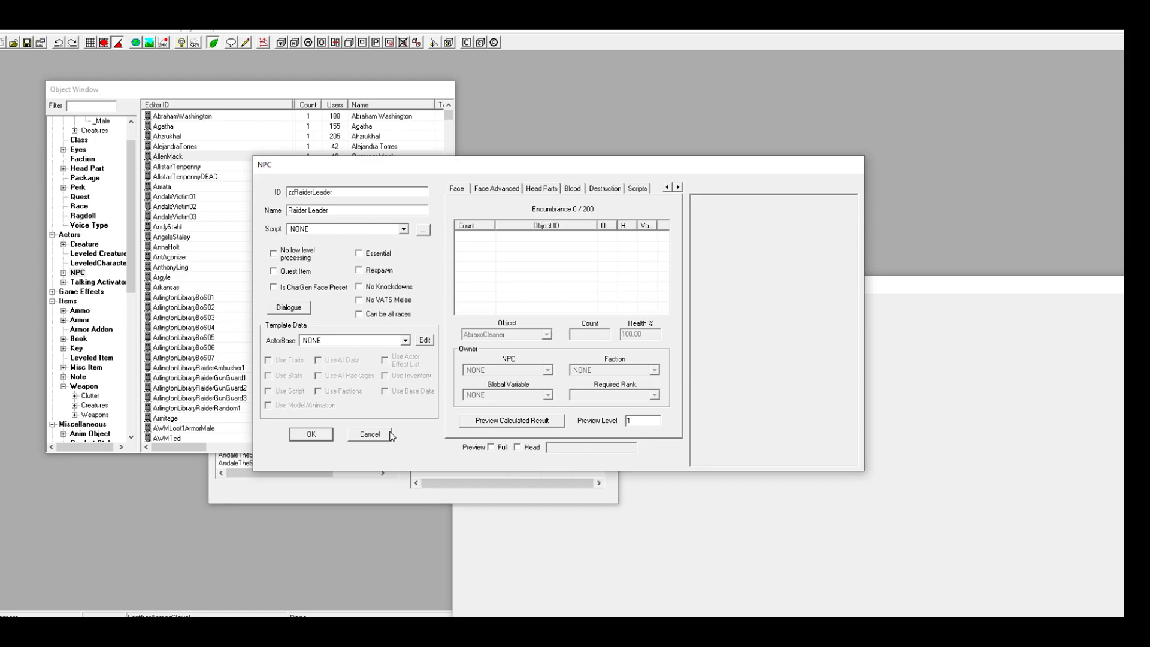
click(329, 437)
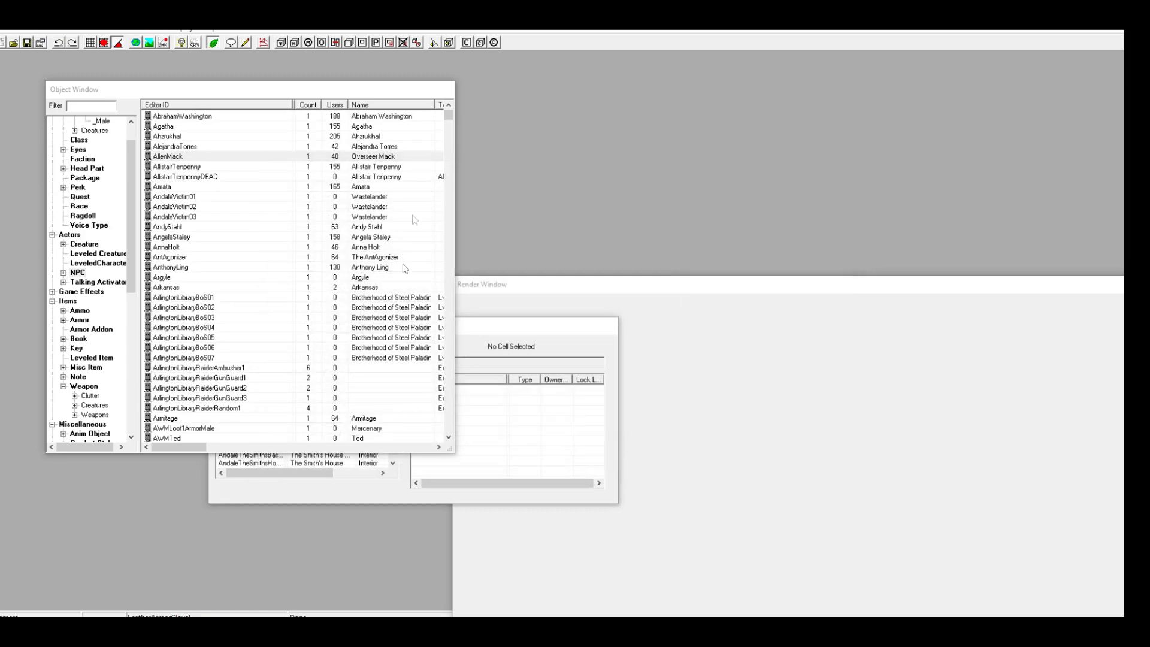
Step: Create a new male voice type with the ID zzRaiderLeaderVOICE and save the plugin
scroll(117, 336, up, 1)
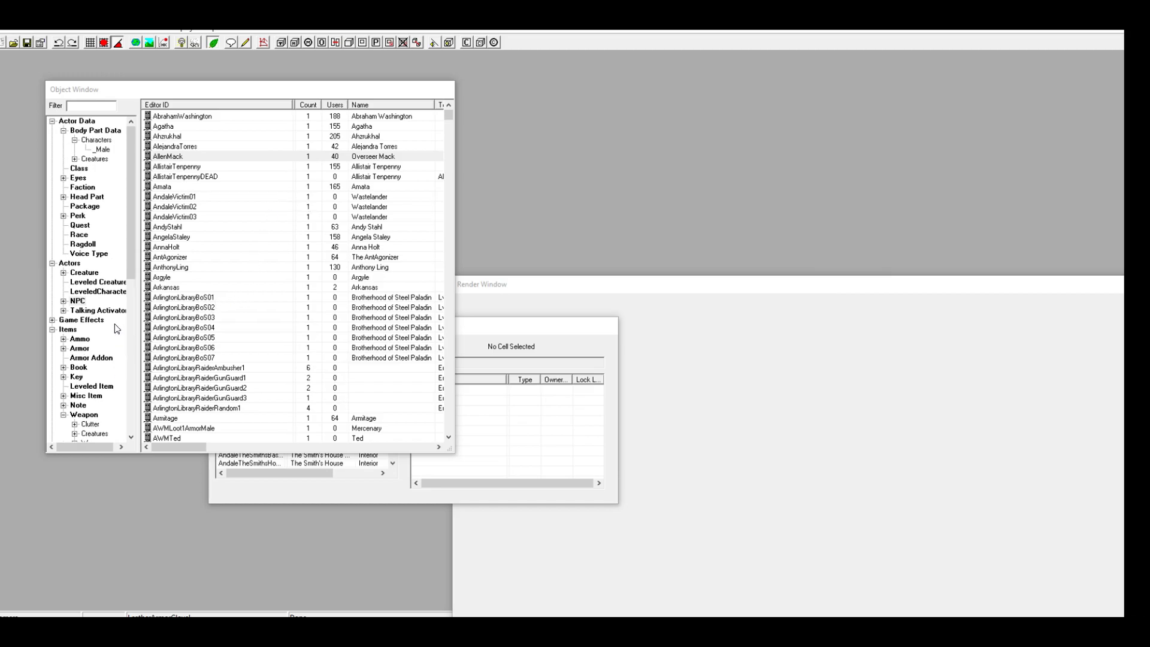
scroll(96, 272, down, 1)
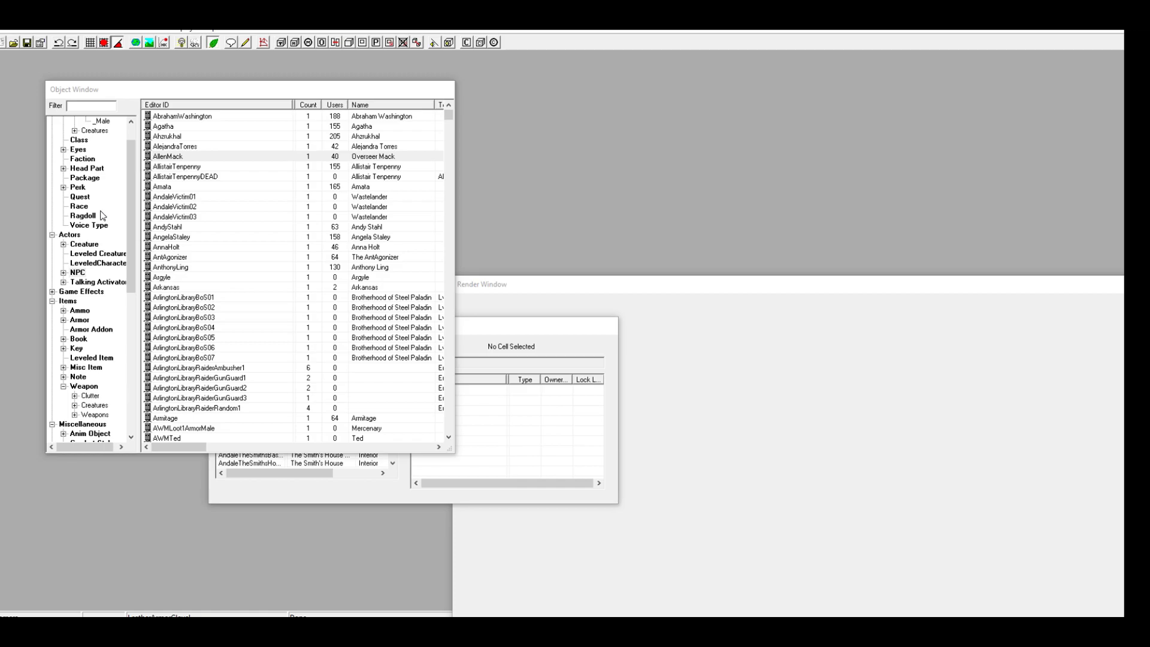
scroll(106, 261, down, 4)
scroll(111, 245, down, 6)
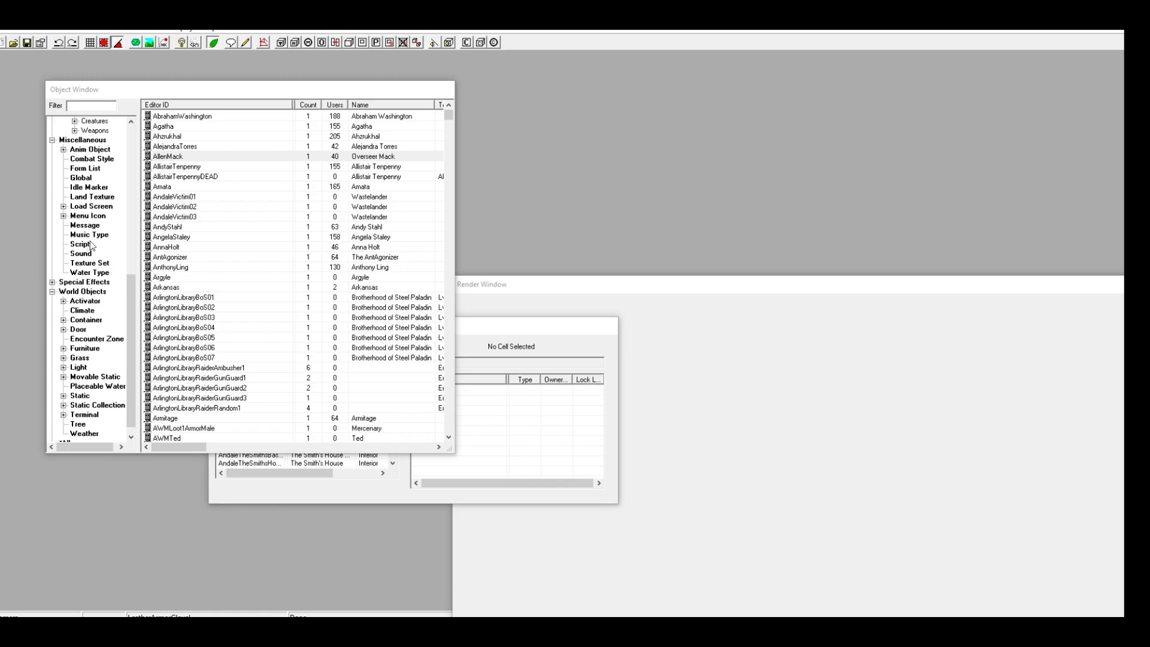
scroll(96, 239, up, 10)
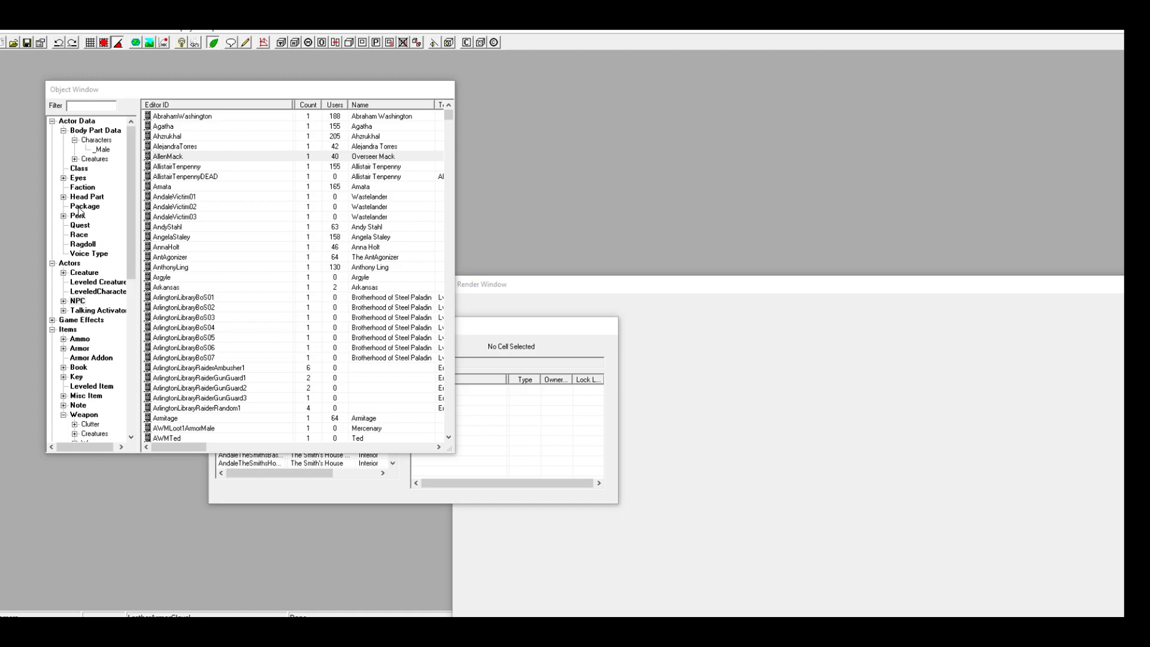
click(87, 226)
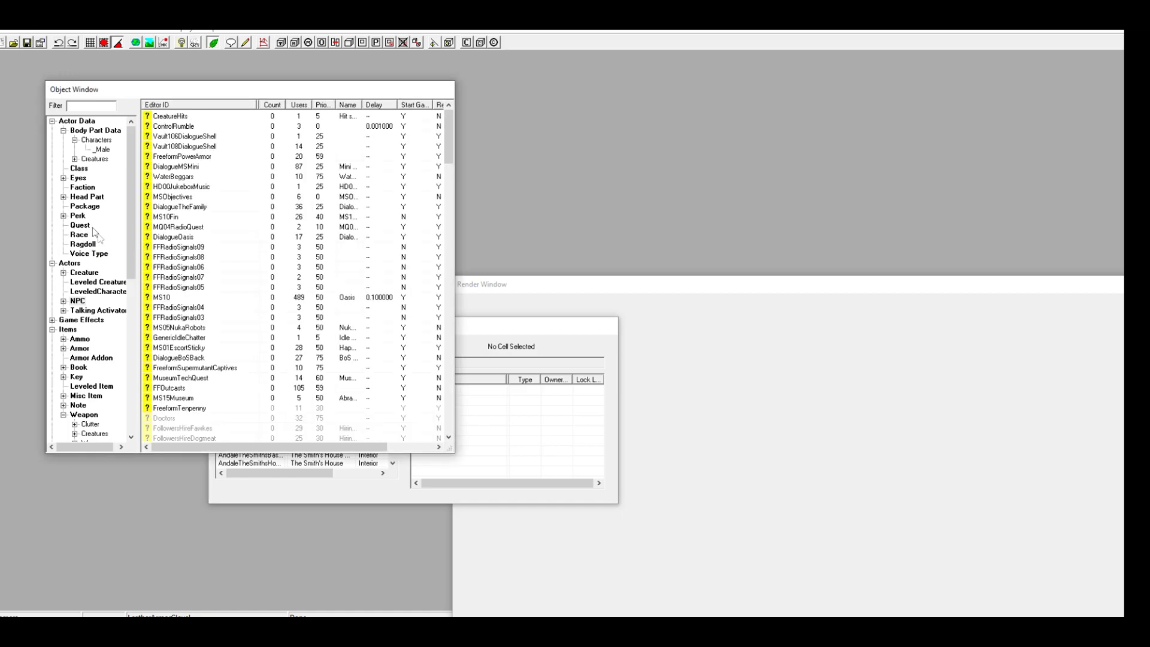
click(103, 254)
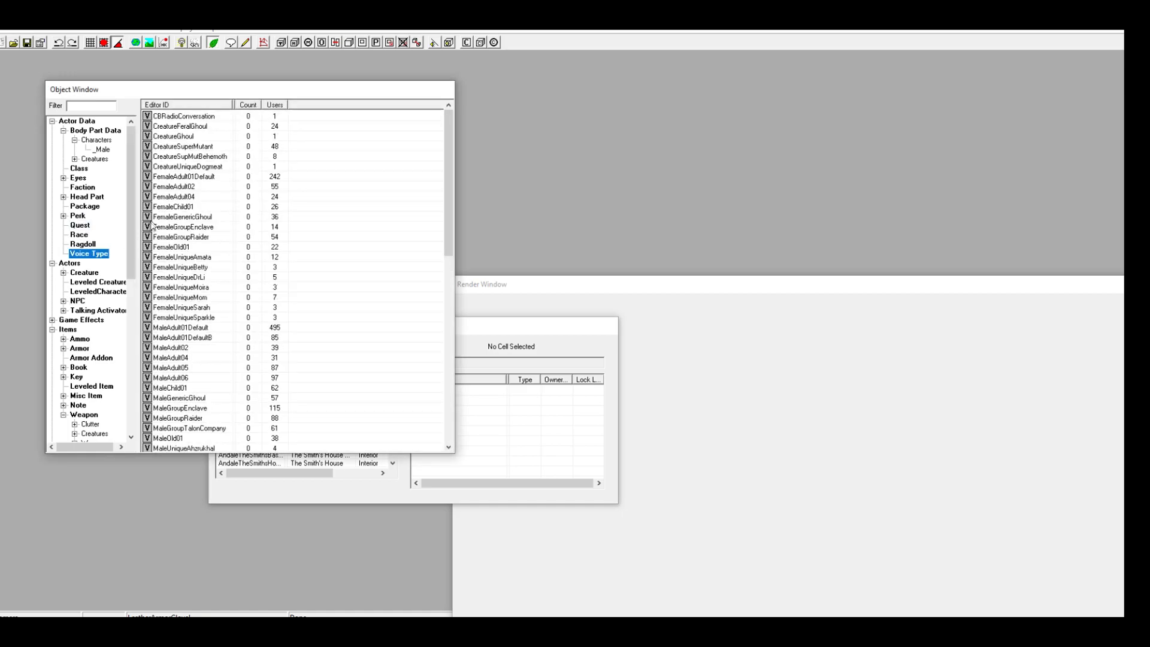
right_click(304, 157)
click(344, 173)
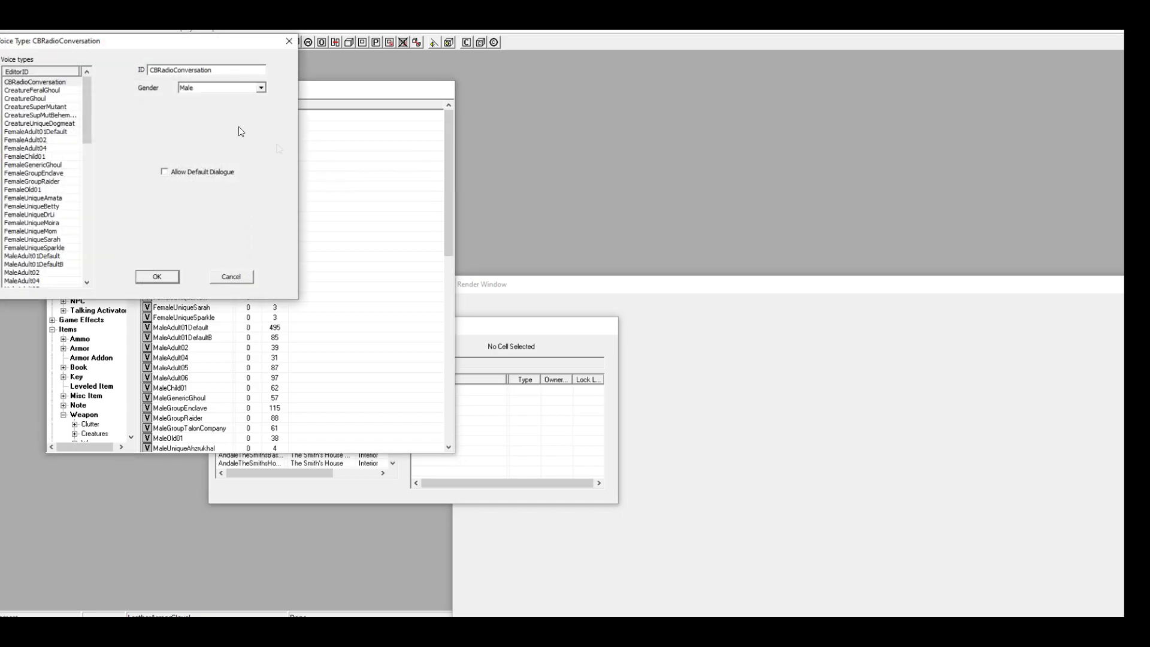
right_click(82, 98)
click(98, 103)
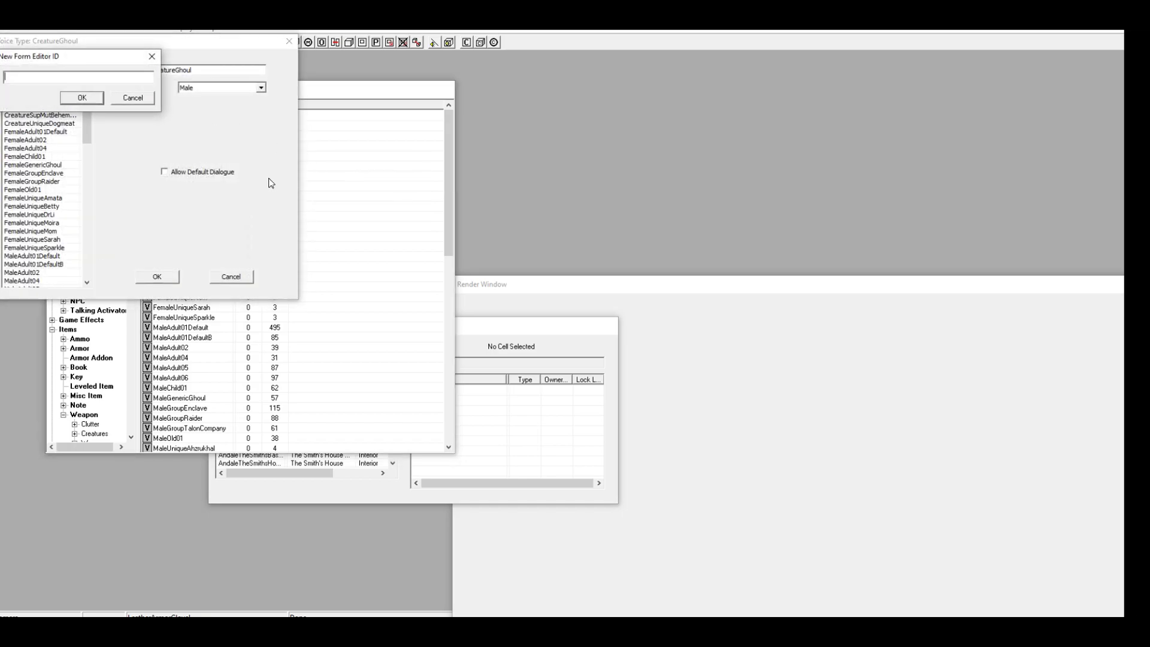
text(zzRaiderLeaderVOICE)
click(82, 97)
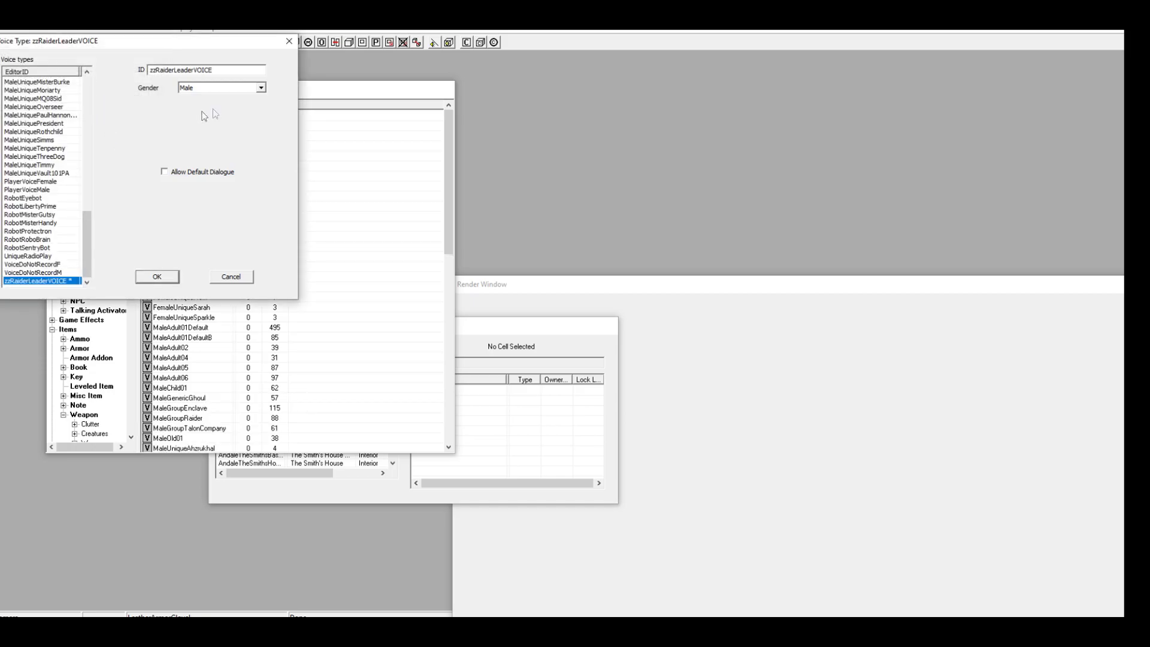
click(164, 277)
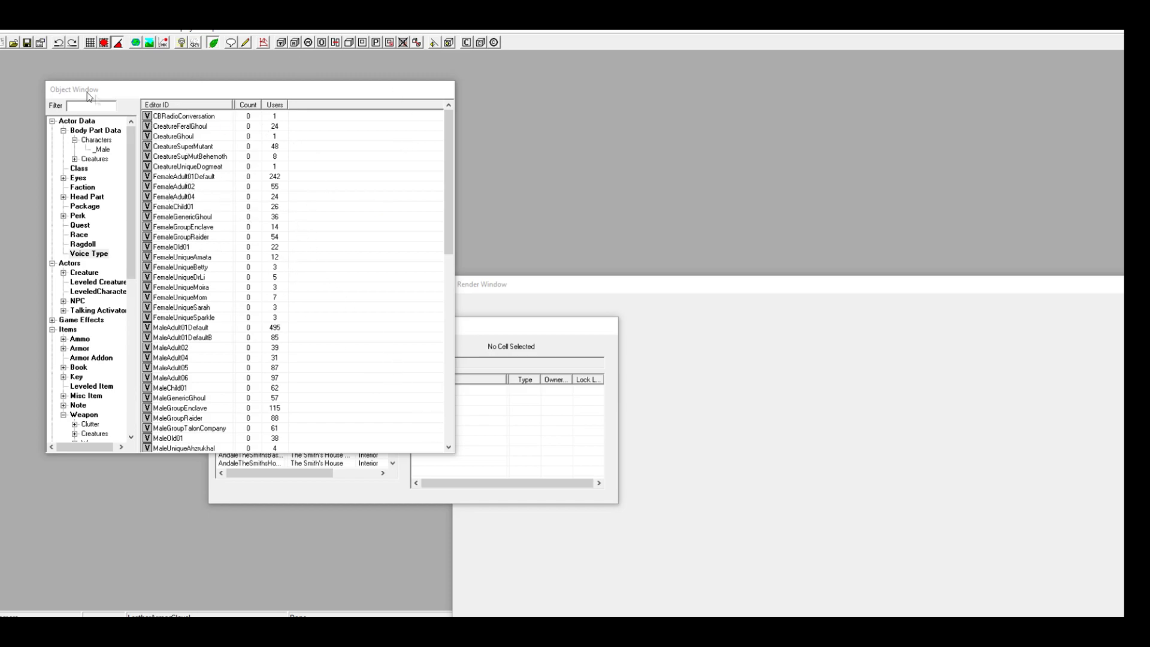
click(27, 43)
Step: Switch to Mod Organizer and open the Raider Power Armor FO4 style mod's meshes\armor\raiderpowerarmor folder to examine its model files
key(alt+F4)
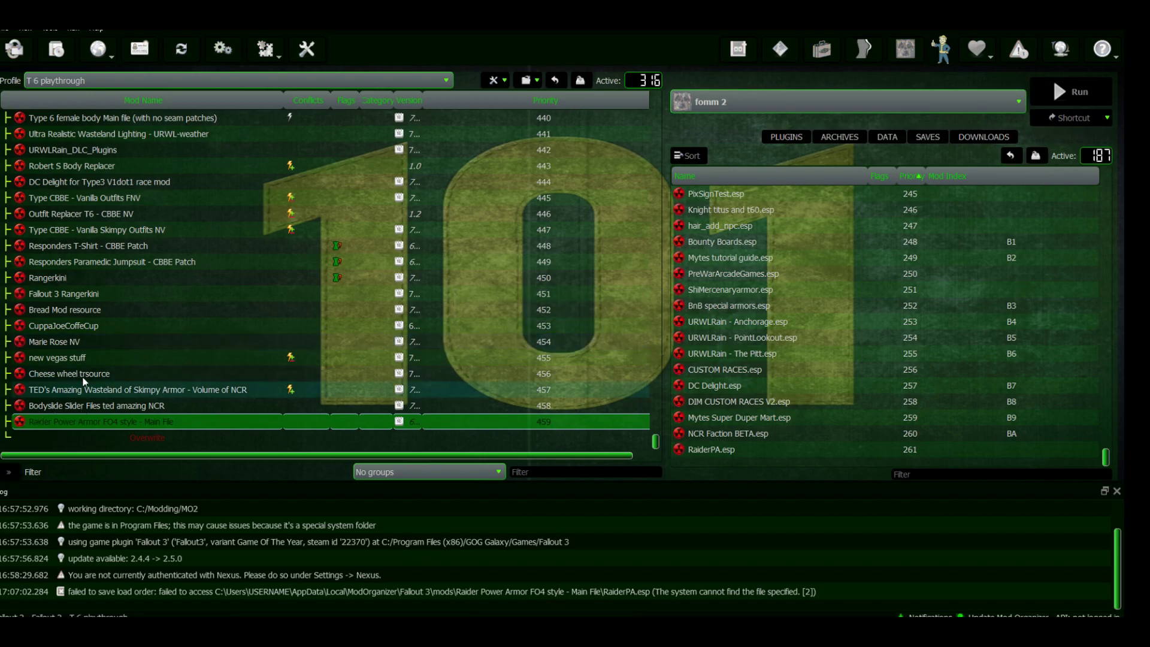
right_click(109, 418)
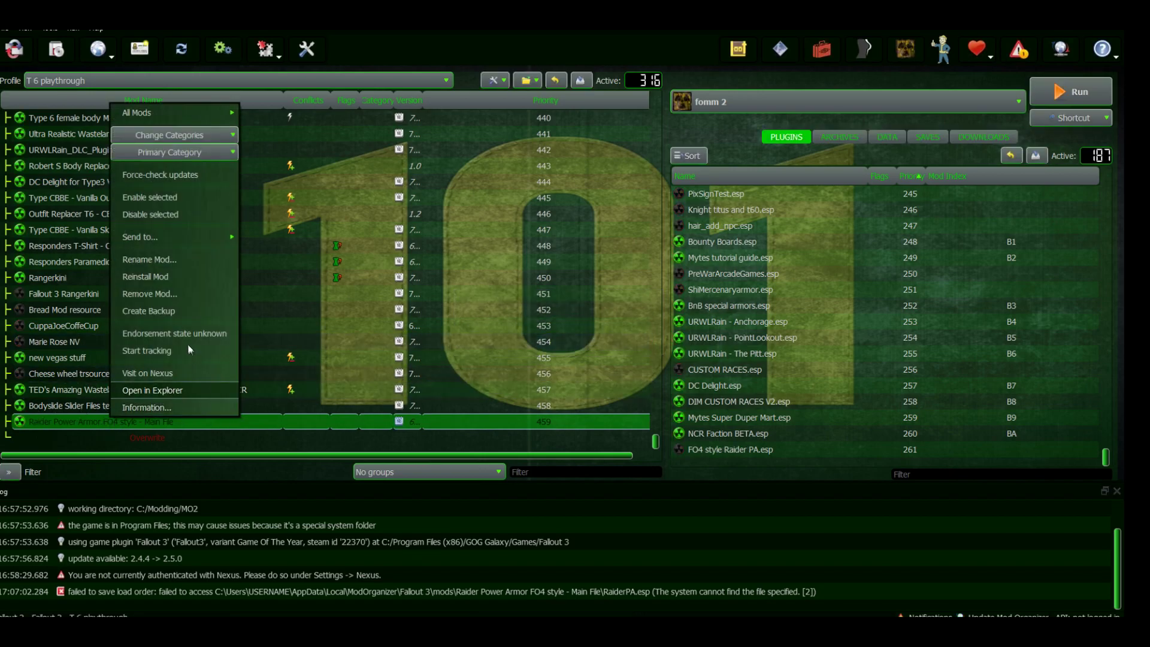
click(182, 388)
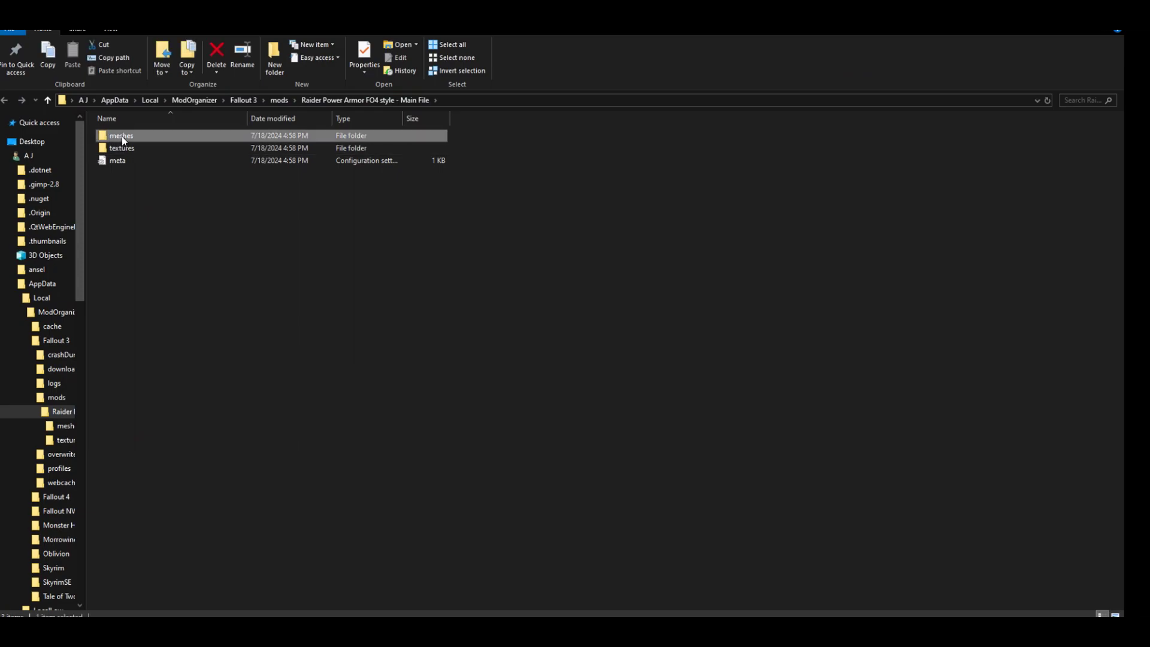
double_click(121, 135)
double_click(135, 138)
double_click(154, 141)
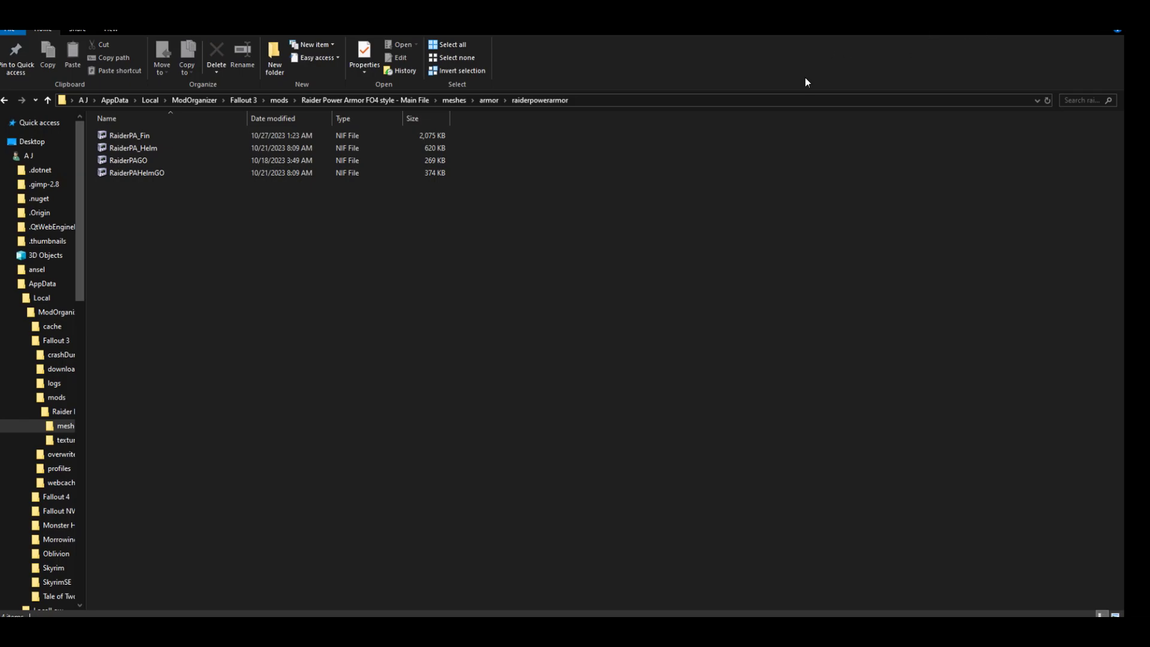
Step: Return to the GECK, filter the armor items by "power" and open the ArmorPower record for editing
key(alt+Tab)
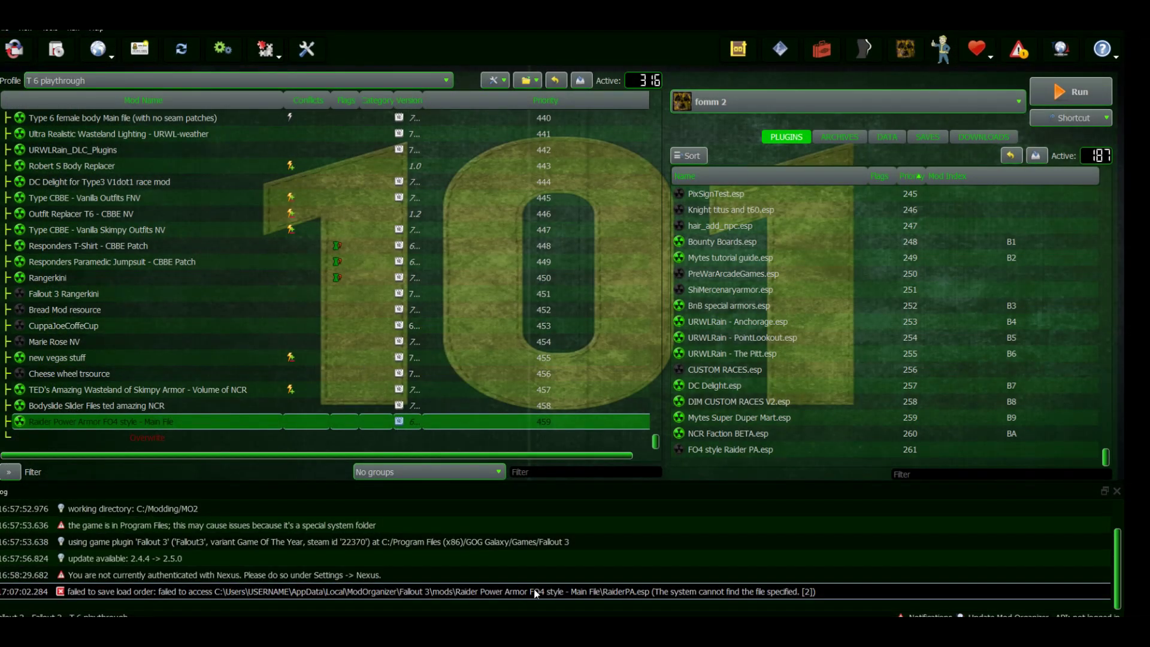
key(alt+Tab)
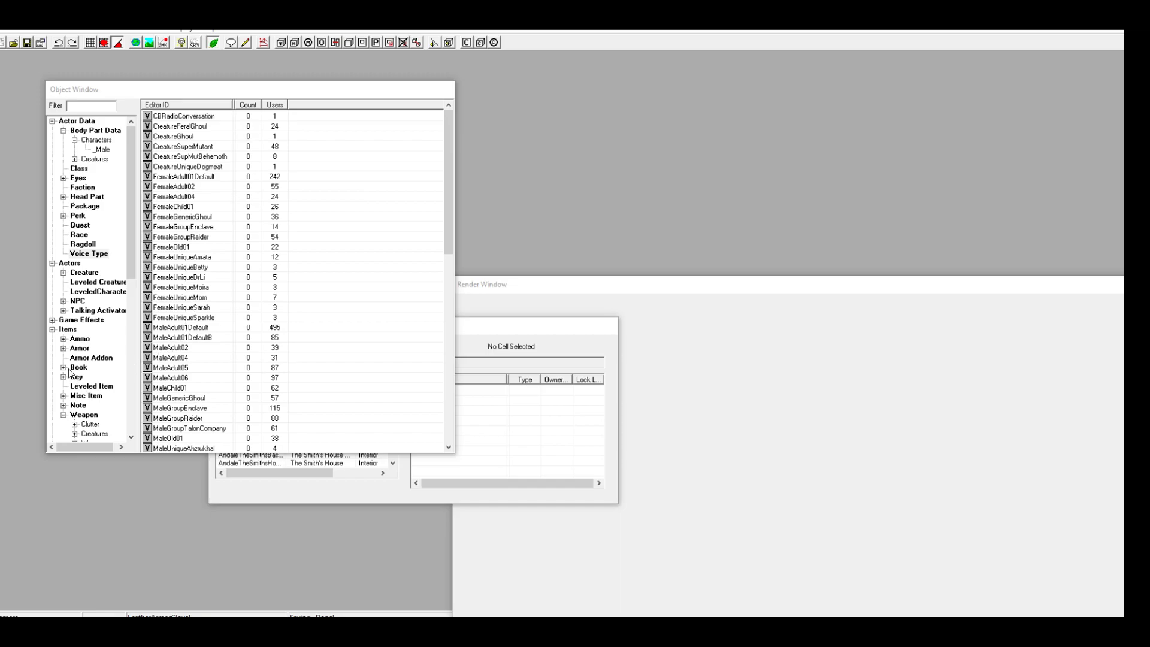
click(79, 353)
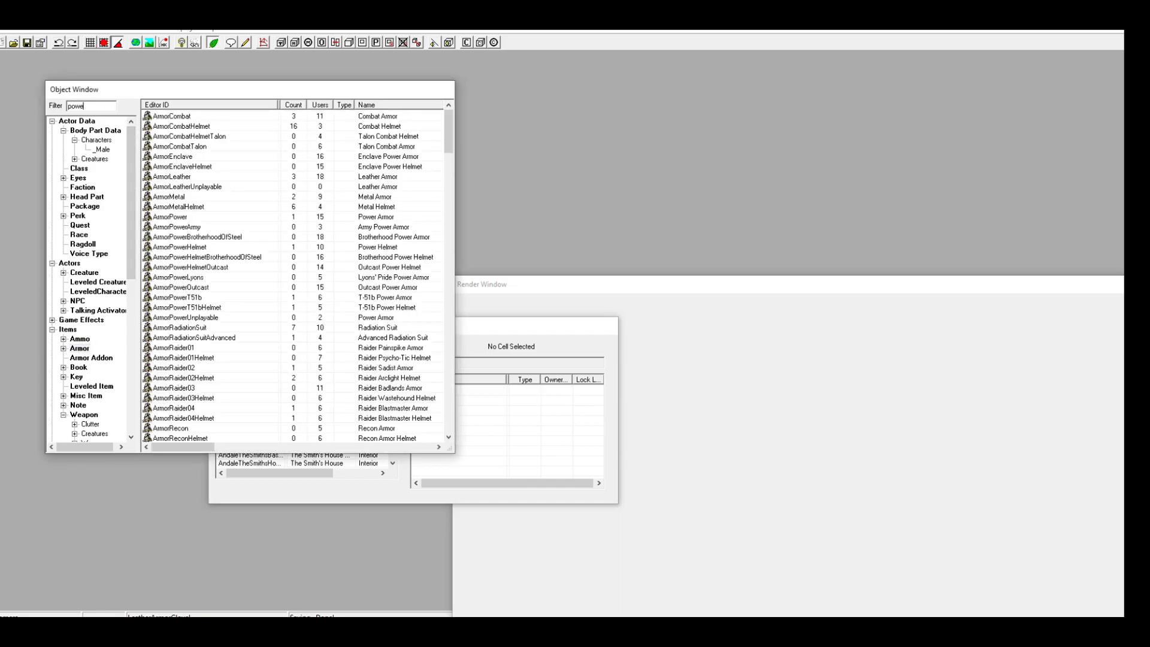
click(177, 118)
double_click(177, 118)
Step: Change the armor record's ID to RaiderArmorPower and its name to Raider Power Armor
click(397, 211)
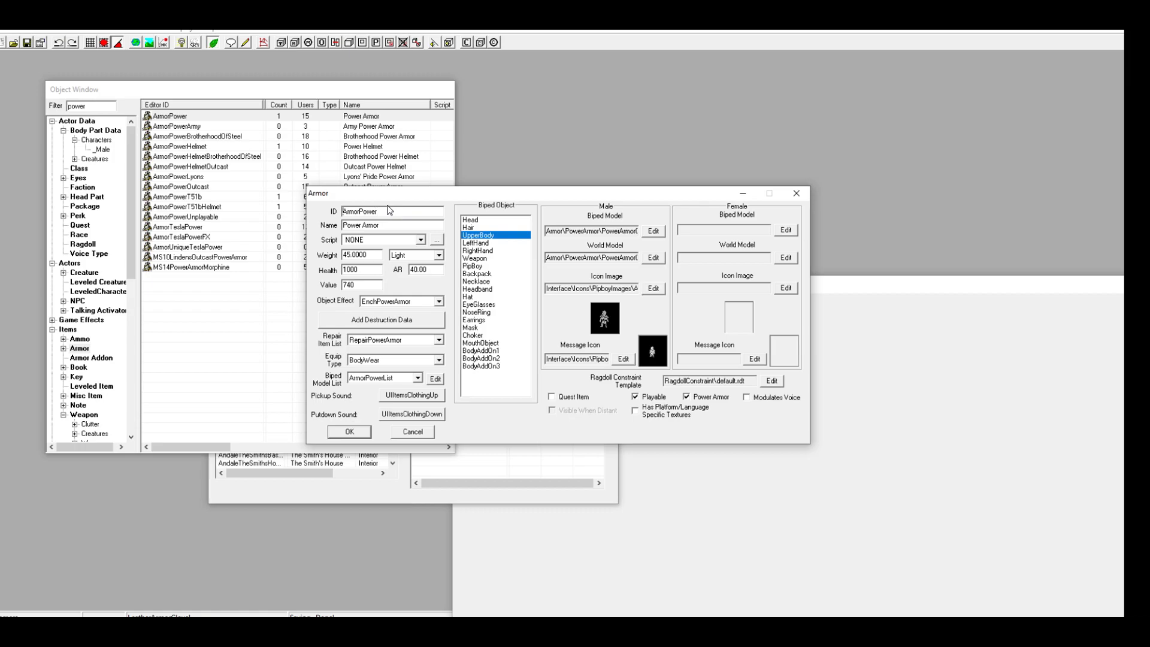
click(343, 211)
text(Raider)
click(344, 225)
text(Raider)
Step: Set the armor's male biped model to RaiderPA_Fin from the armor\RaiderPowerArmor meshes folder and check it in the model preview
click(653, 232)
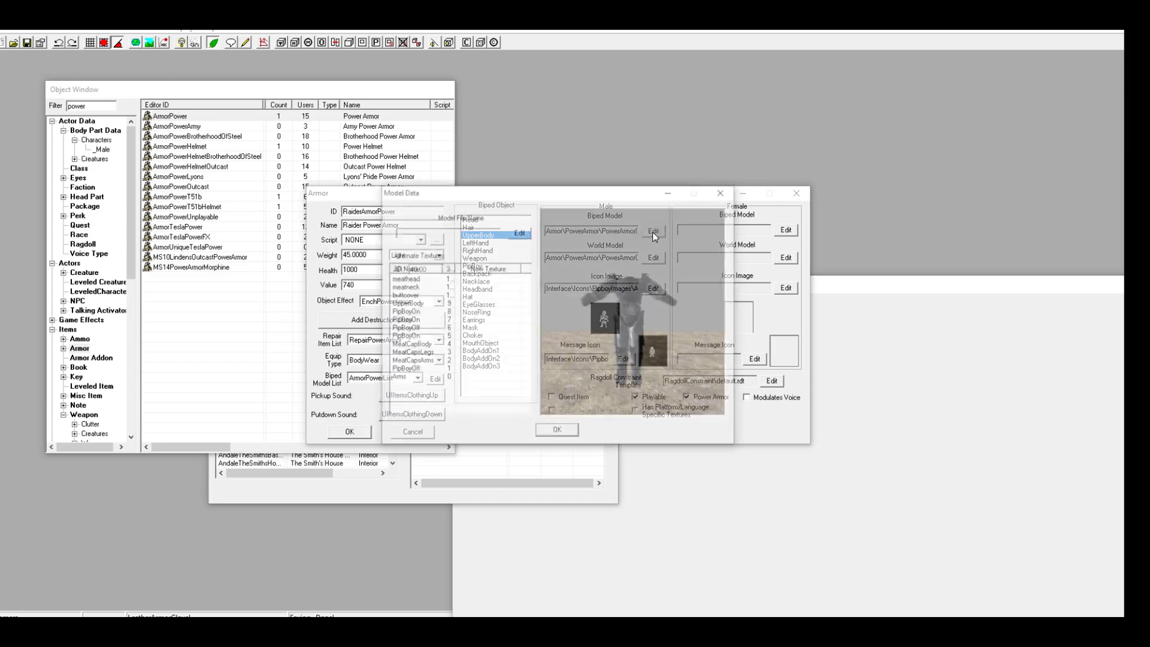
click(517, 234)
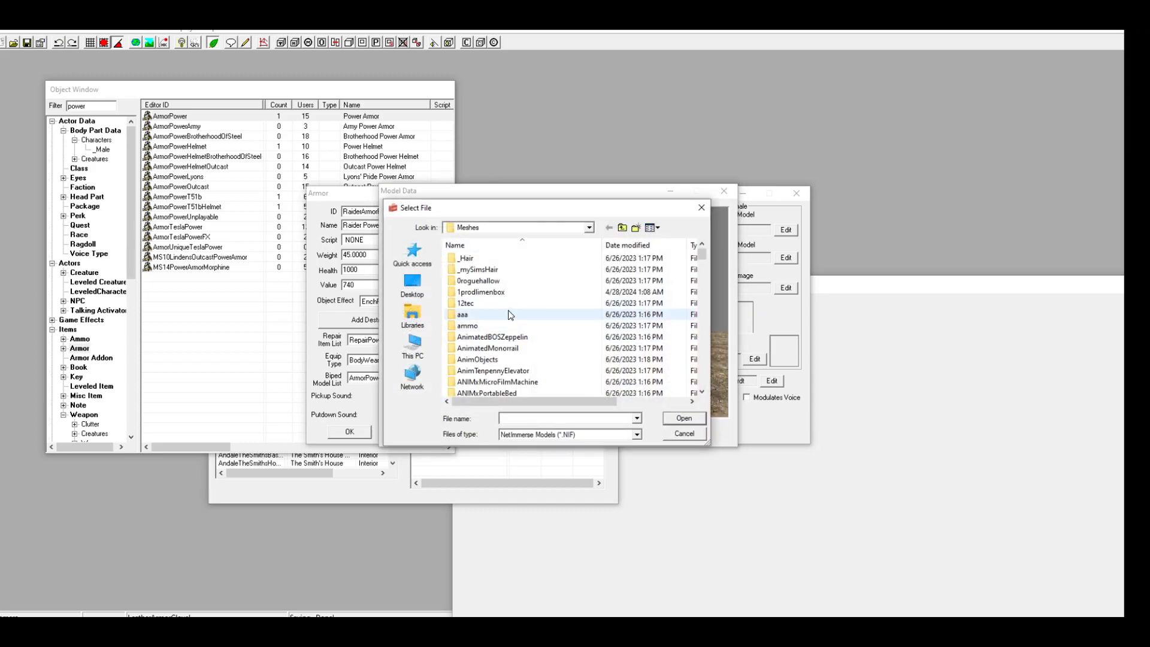
scroll(569, 292, down, 3)
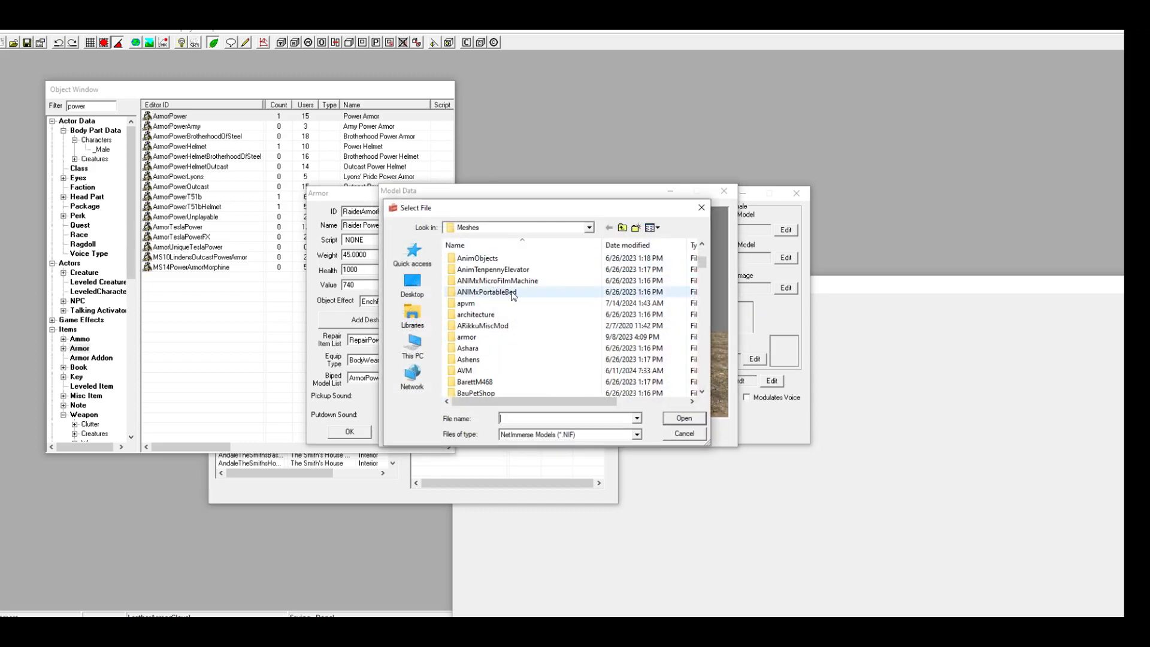
double_click(488, 337)
scroll(523, 339, down, 15)
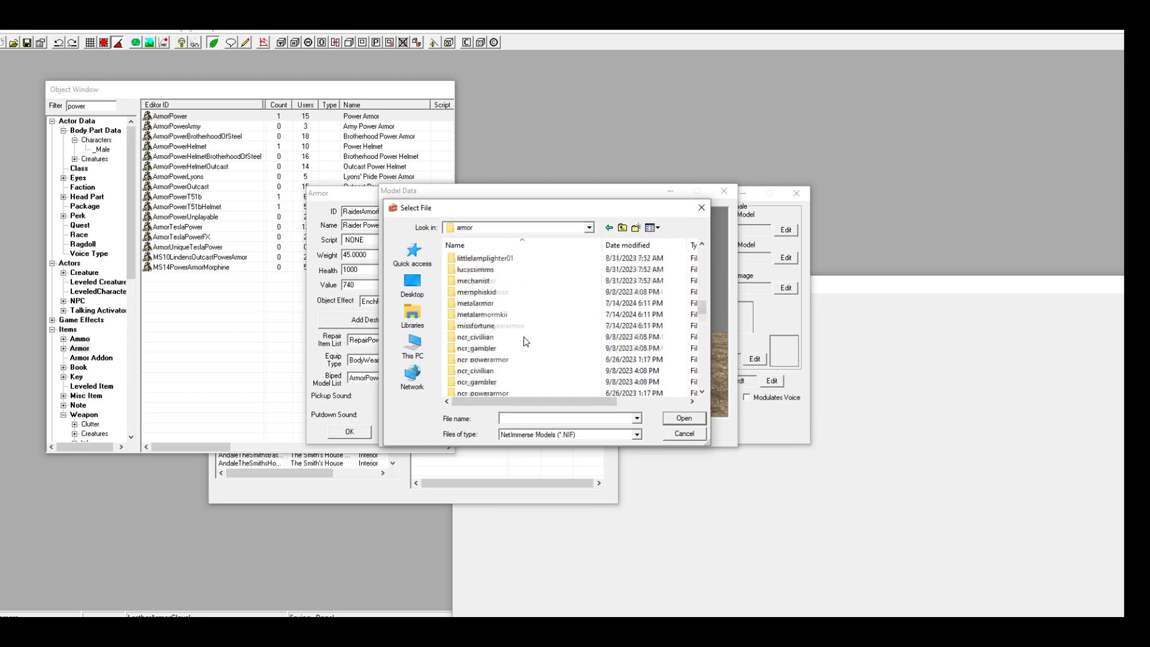
scroll(518, 365, down, 1)
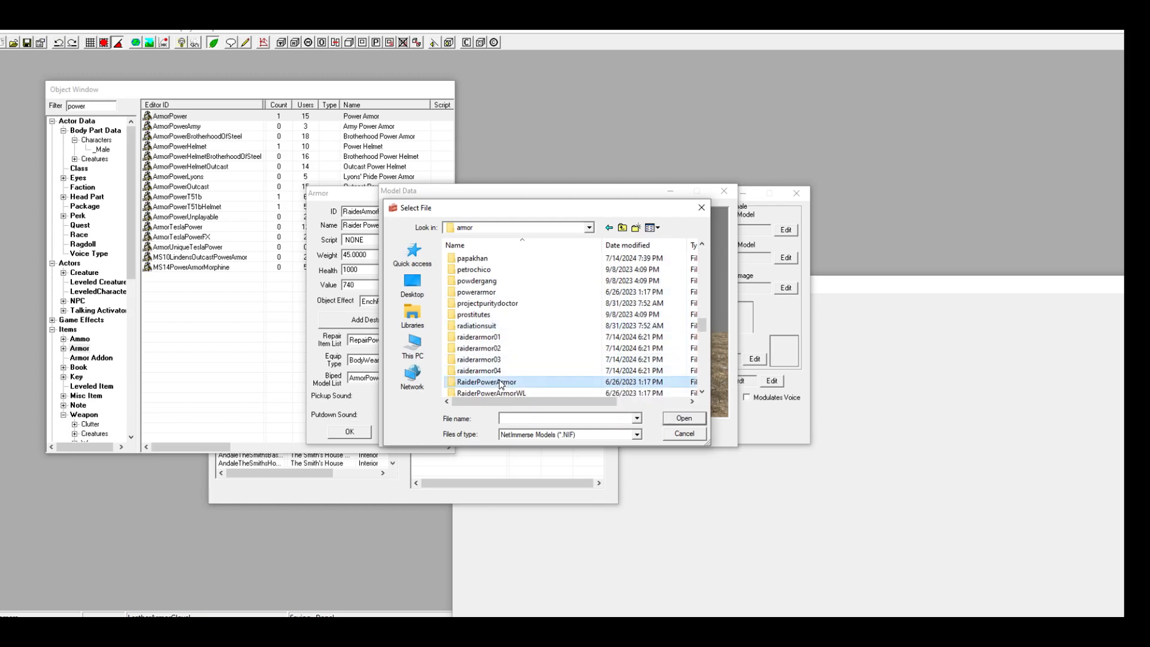
double_click(531, 383)
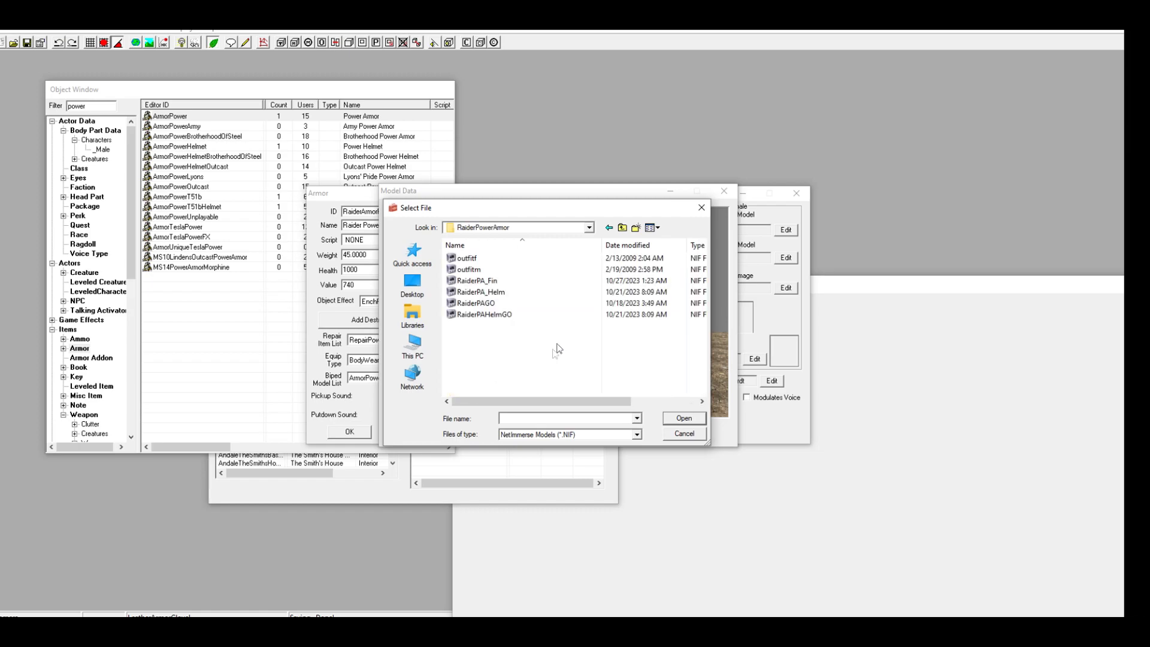
double_click(482, 282)
drag(594, 307, 709, 332)
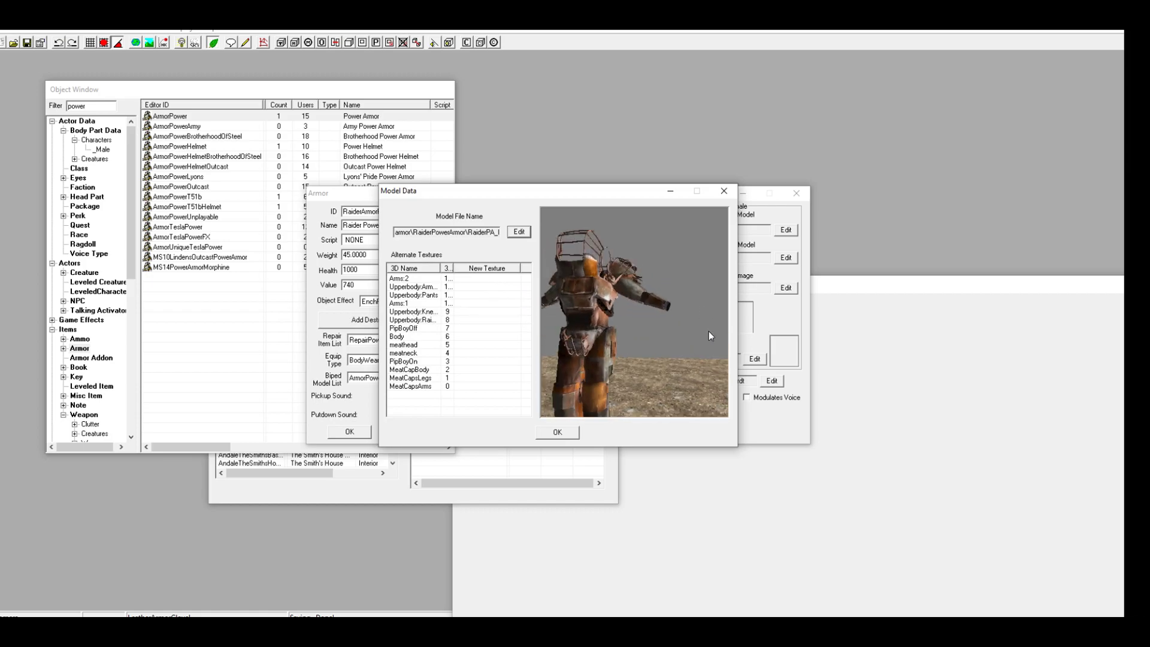
click(557, 432)
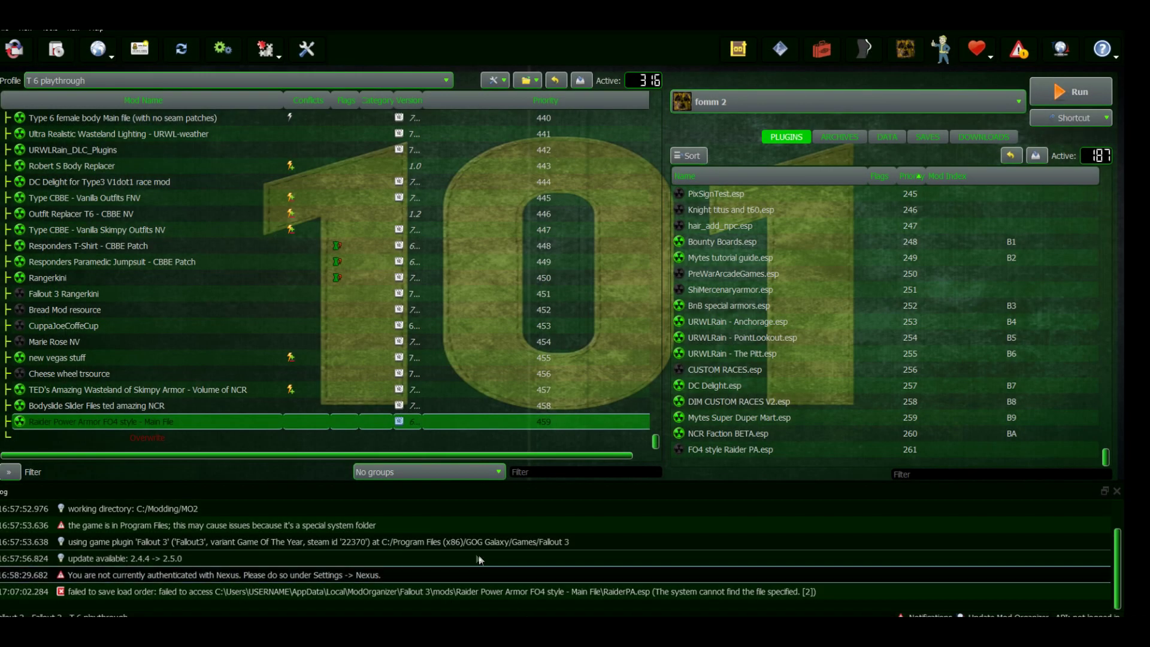
Step: Switch to Mod Organizer, examine the icons in the Raider Power Armor mod's textures\interface\icons\pipboyimages\apparel folder, and return to the GECK
right_click(120, 422)
click(164, 394)
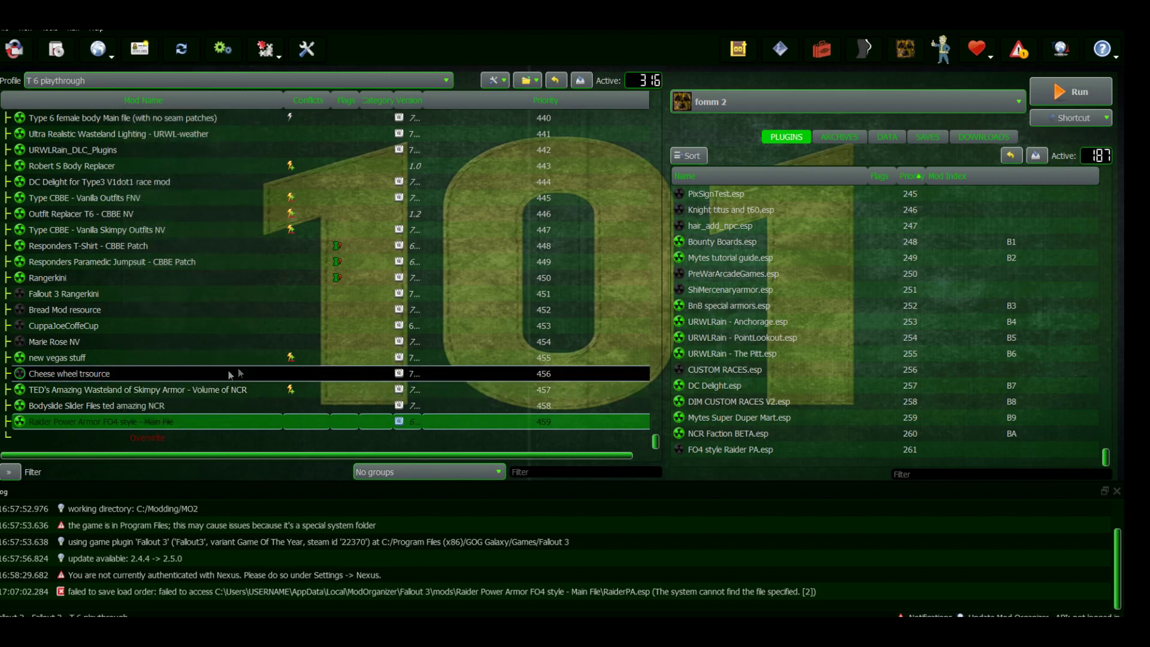
click(128, 149)
double_click(130, 150)
double_click(131, 148)
double_click(142, 136)
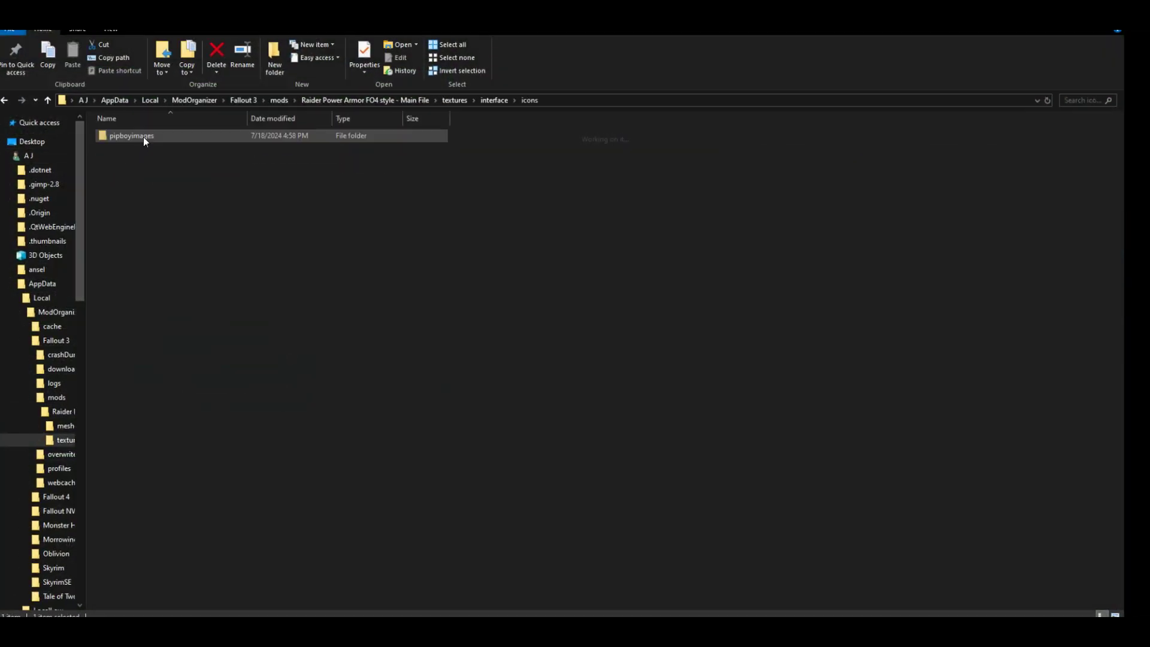
double_click(142, 135)
double_click(141, 136)
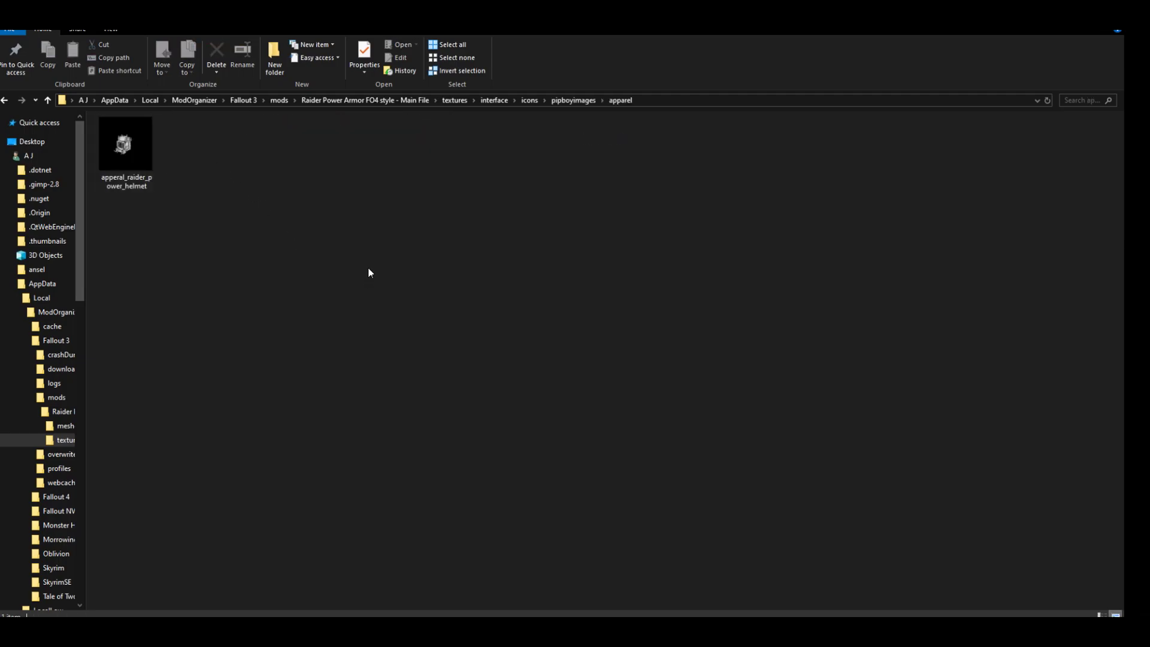
click(543, 626)
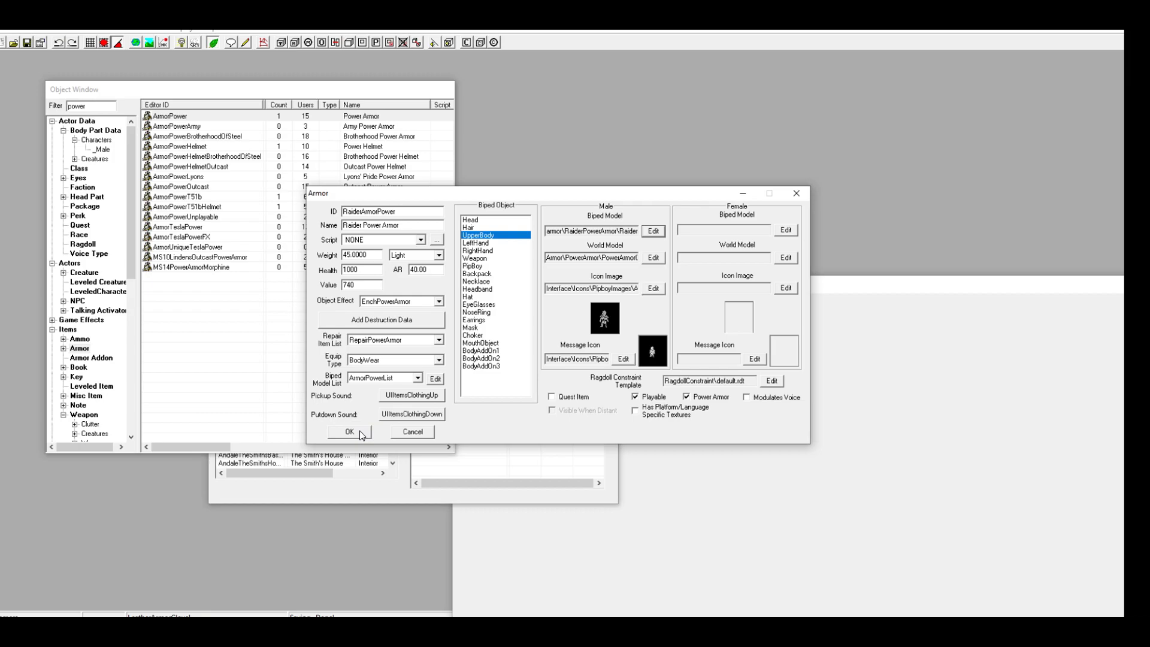
Step: Set the Raider Power Armor's weight to 25 and AR to 30, and save it as a new armor record
click(349, 254)
text(2)
text(3)
click(358, 432)
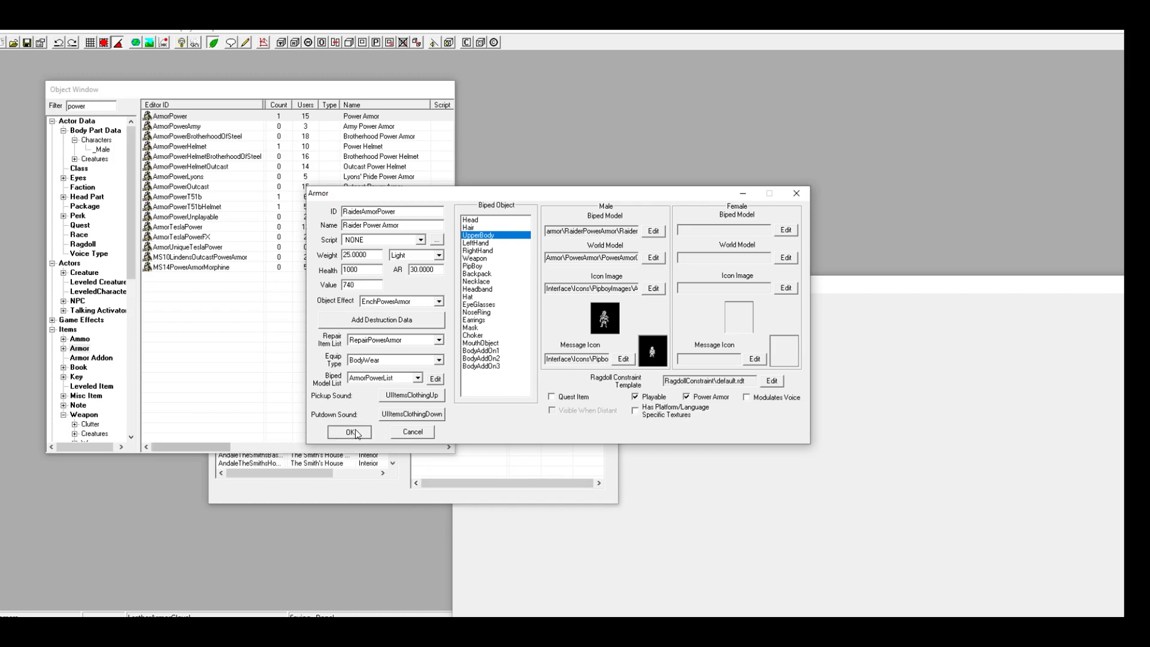
click(574, 366)
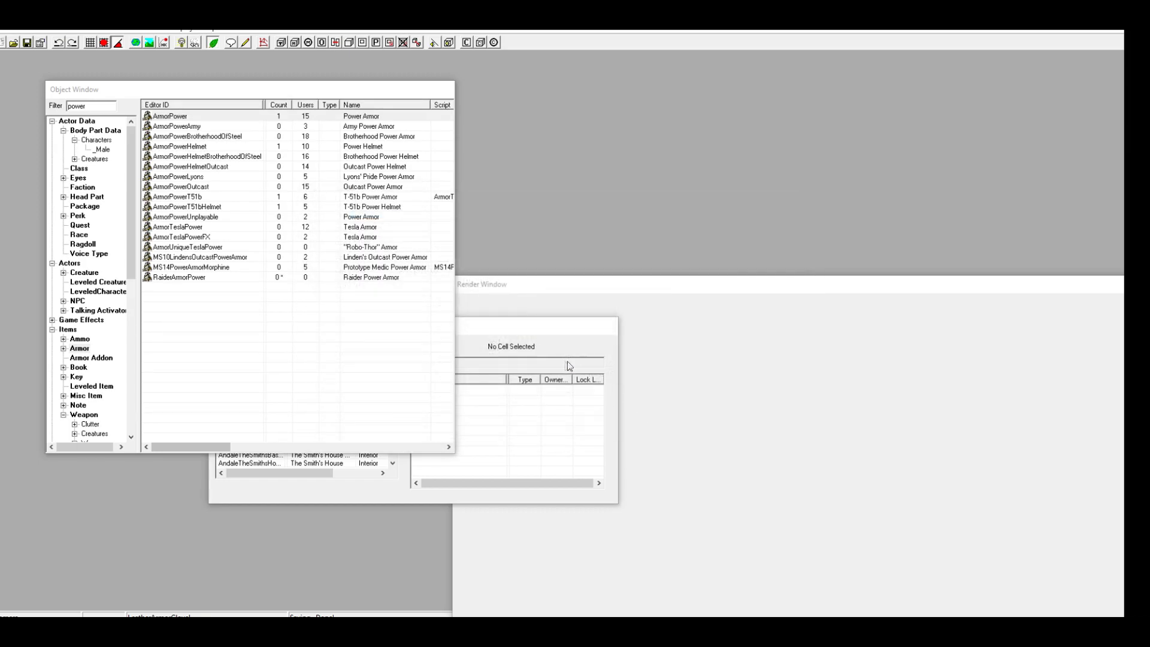
Step: Open the ArmorPowerHelmet record and set its ID to RaiderArmorPowerHelmet, its name to Raider Power Helmet and its AR to 4
click(204, 137)
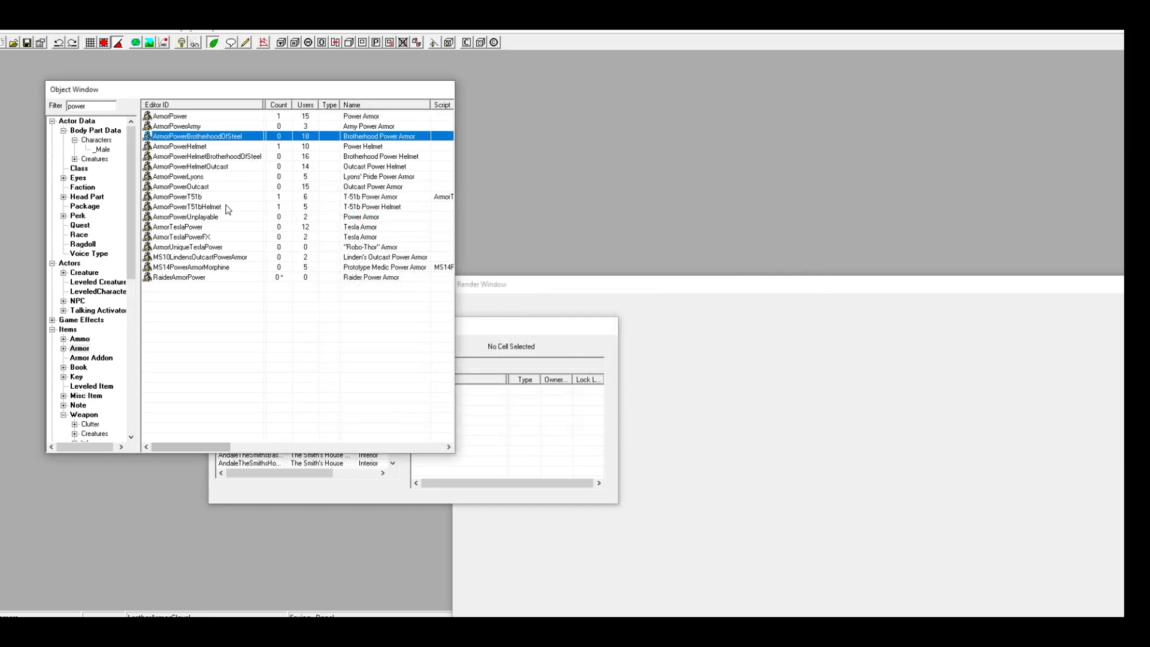
double_click(189, 146)
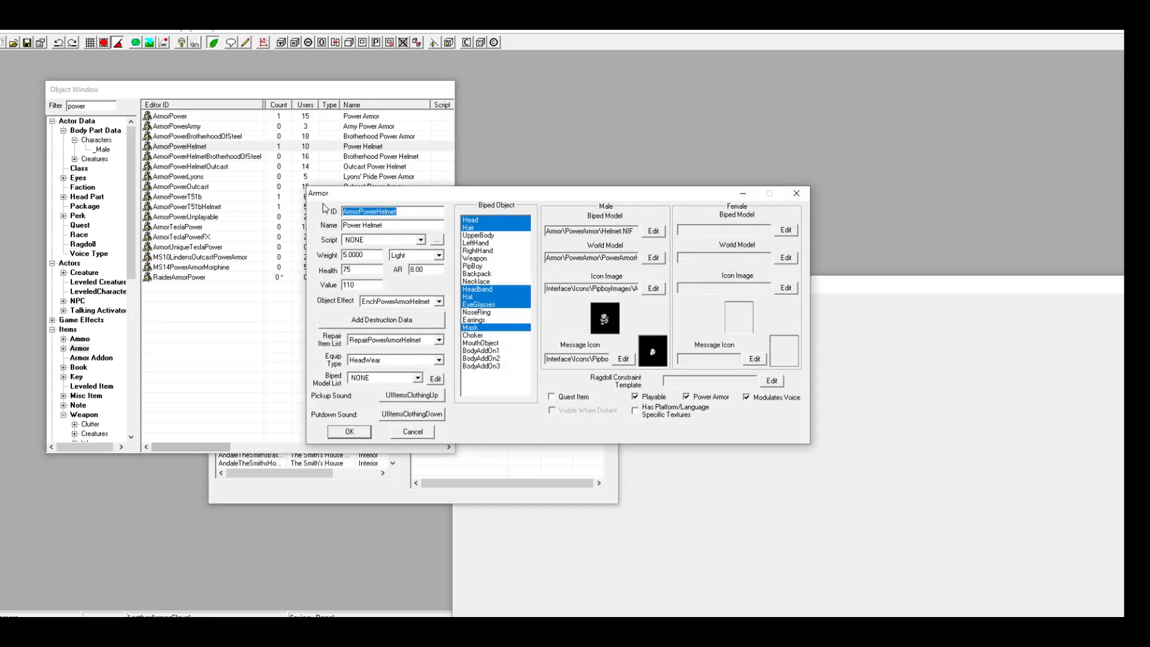
click(409, 213)
key(Home)
text(Raide)
text(Raider)
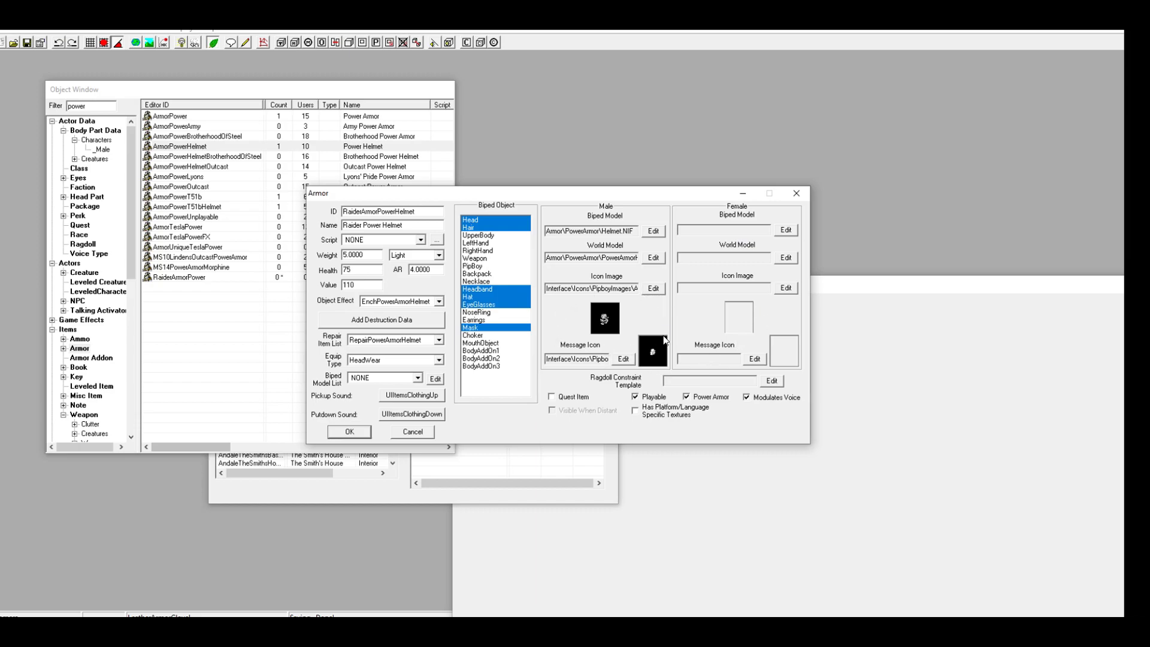
Step: Set the helmet's male biped model to RaiderPA_Helm from the armor\RaiderPowerArmor meshes folder and check it in the model preview
click(657, 231)
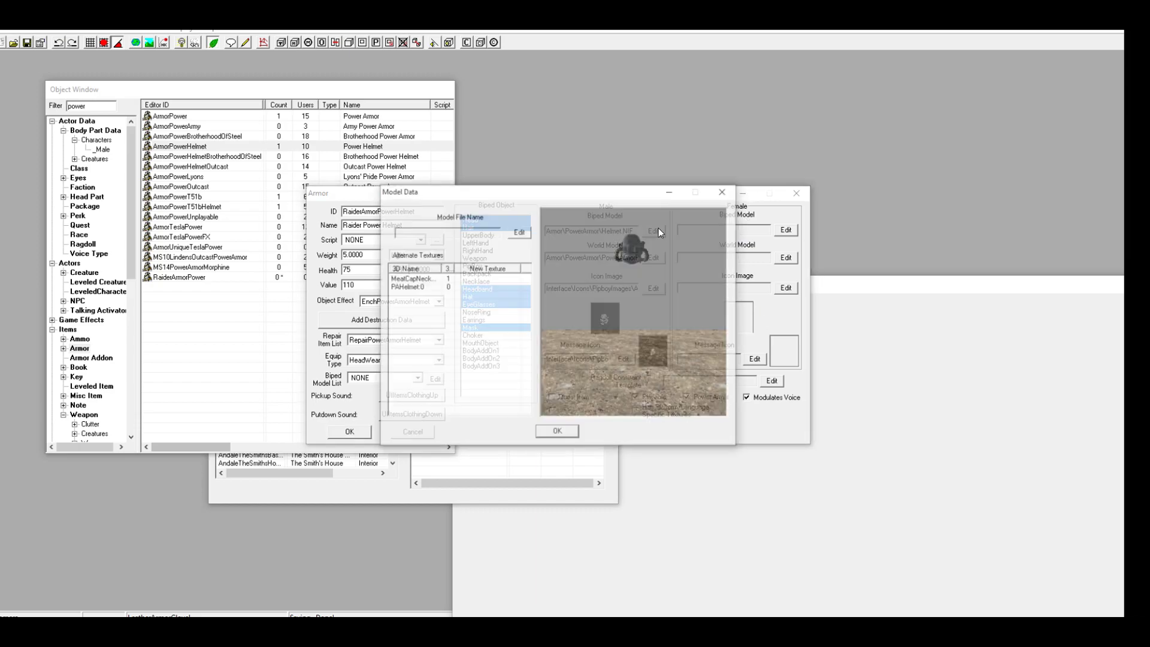
click(529, 232)
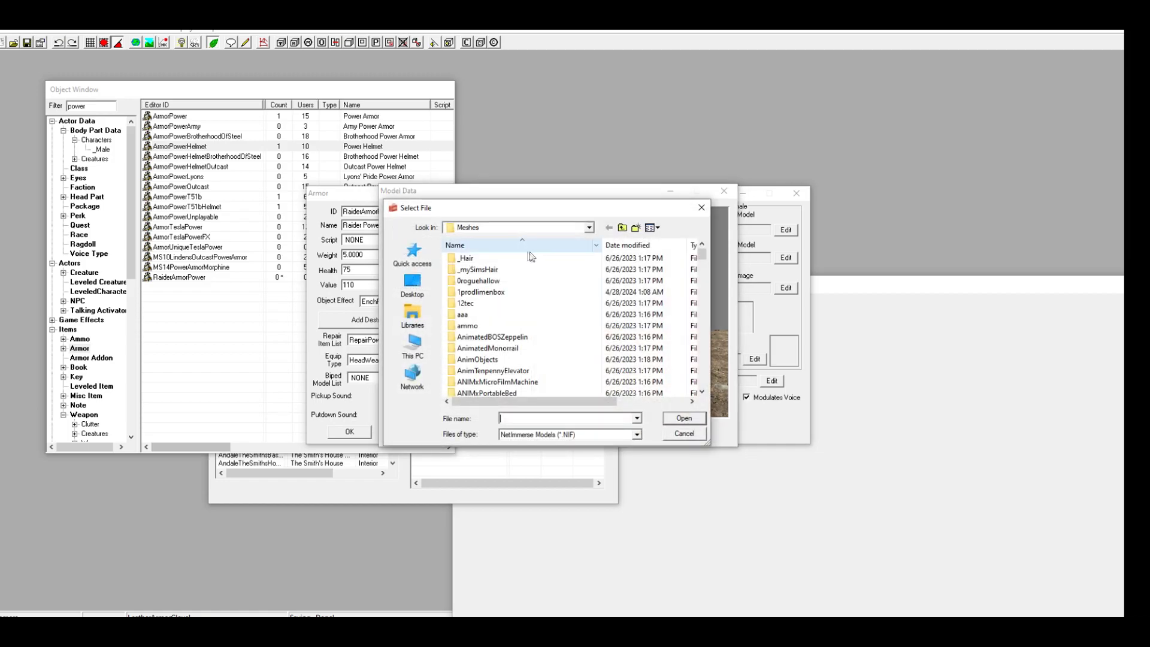
scroll(531, 290, down, 5)
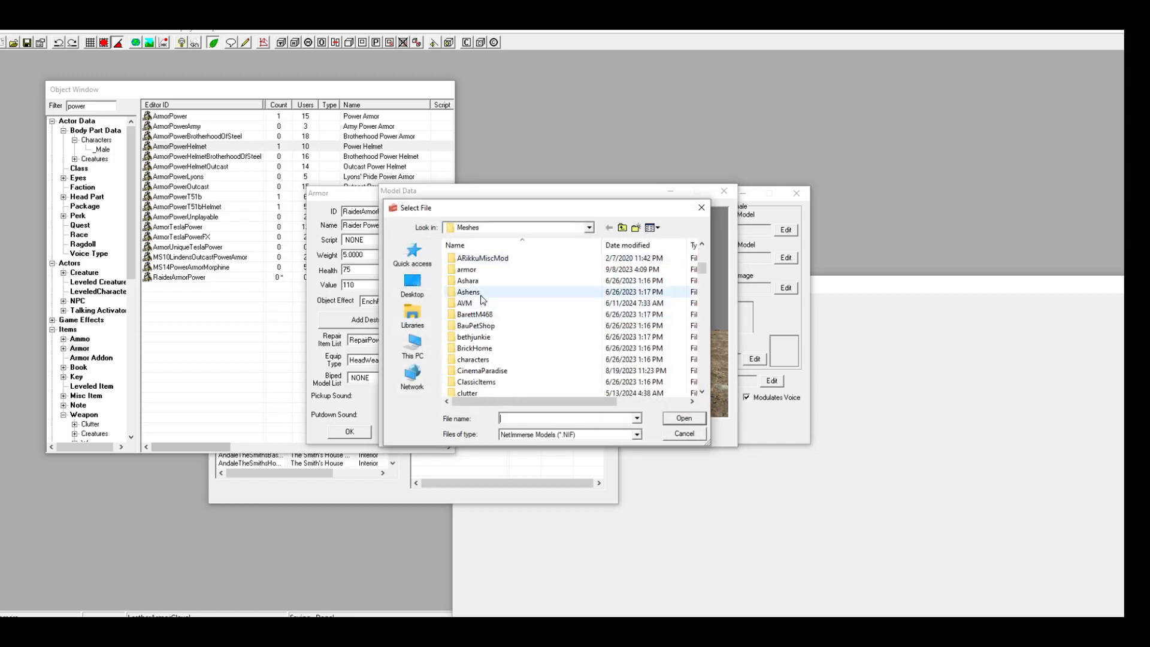
double_click(468, 270)
scroll(521, 350, down, 10)
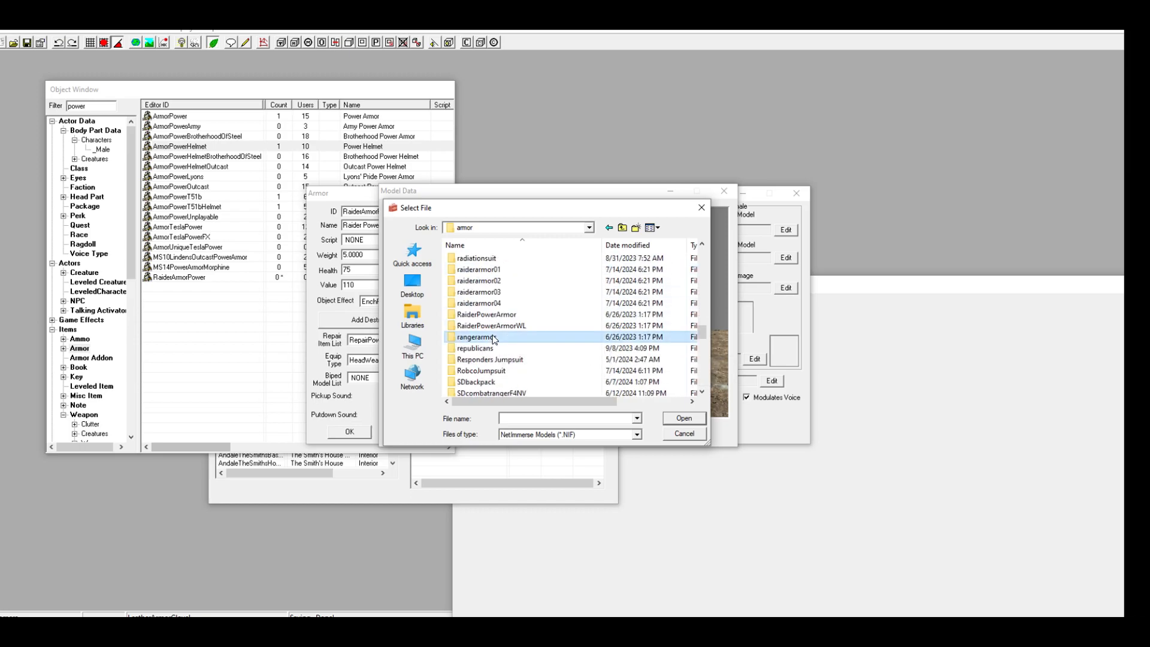
text(rai)
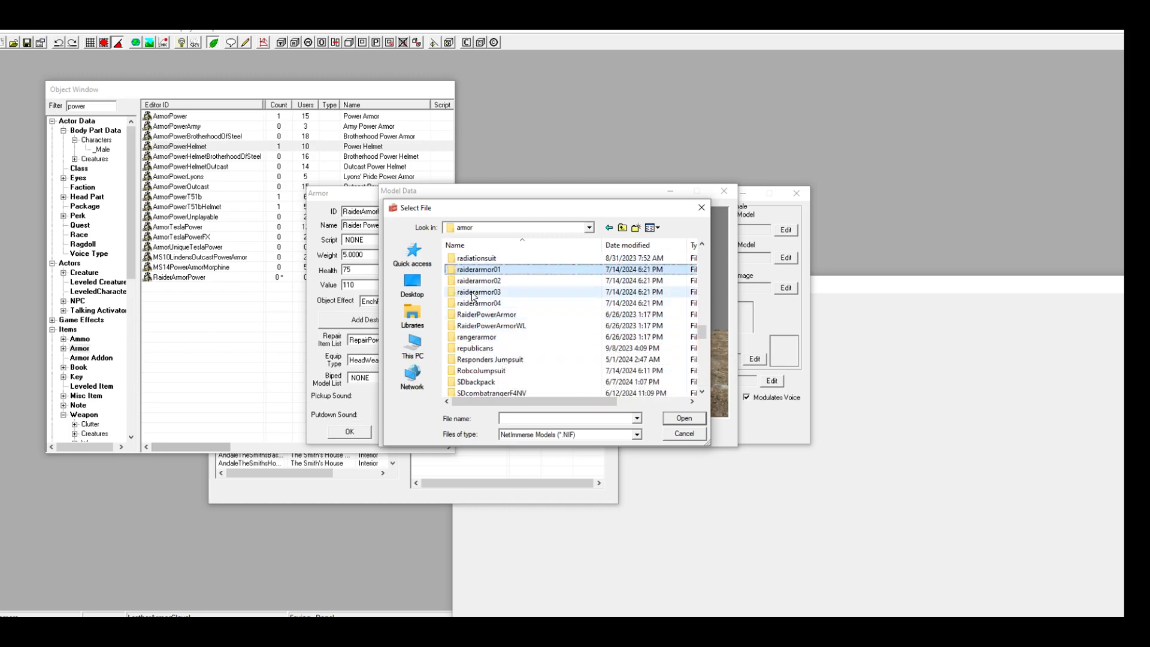
double_click(504, 315)
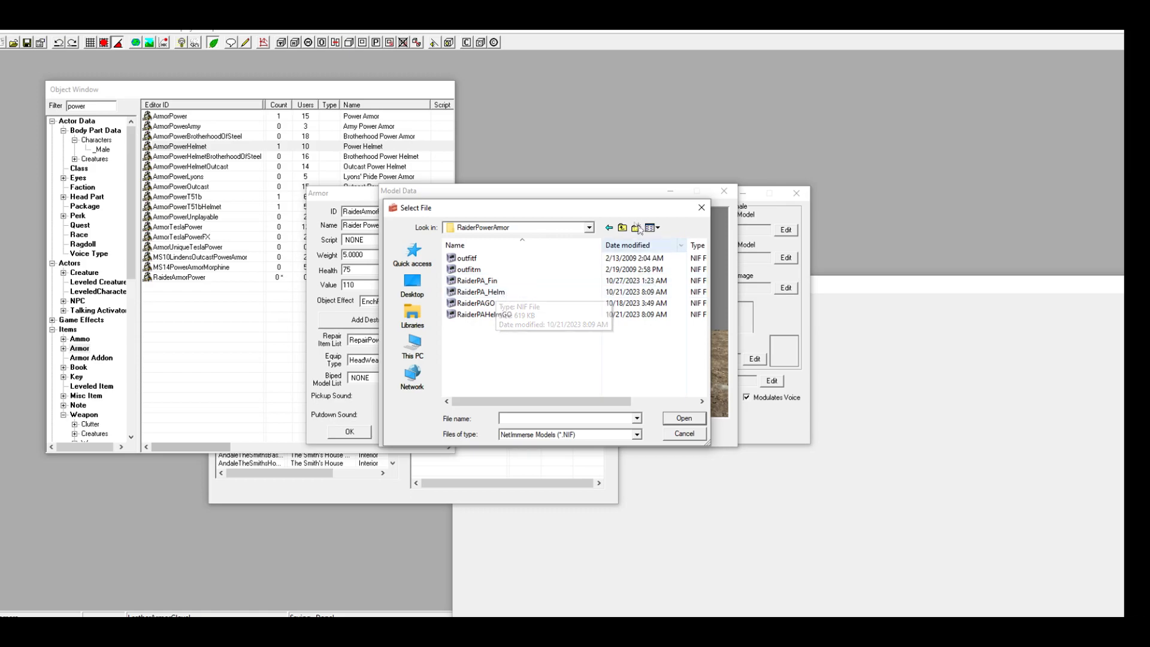
double_click(482, 292)
drag(636, 287, 512, 307)
click(556, 431)
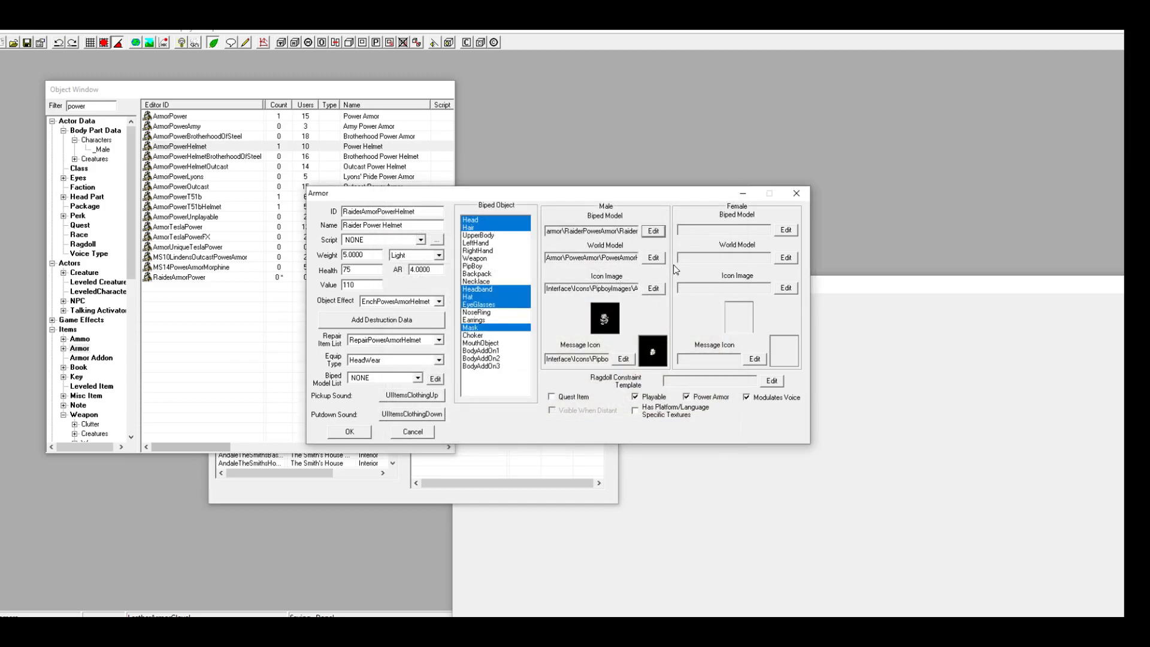
Step: Set the helmet's male world model to RaiderPAHelmGO from armor\RaiderPowerArmor, disabling all texture warnings for this context
click(653, 257)
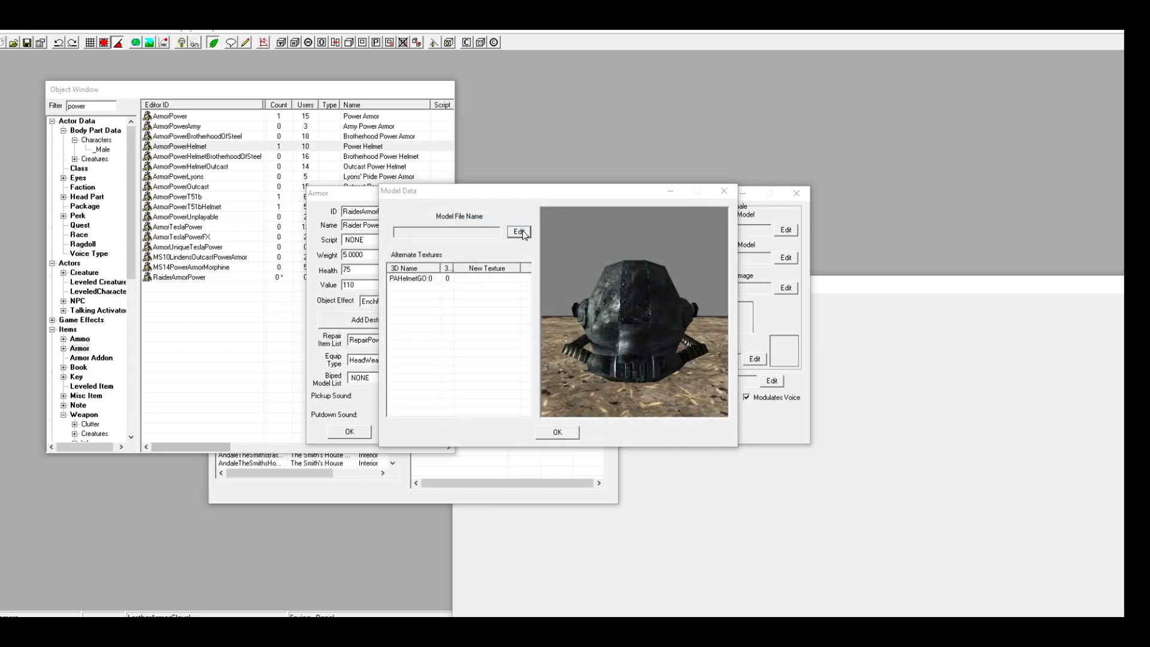
click(521, 230)
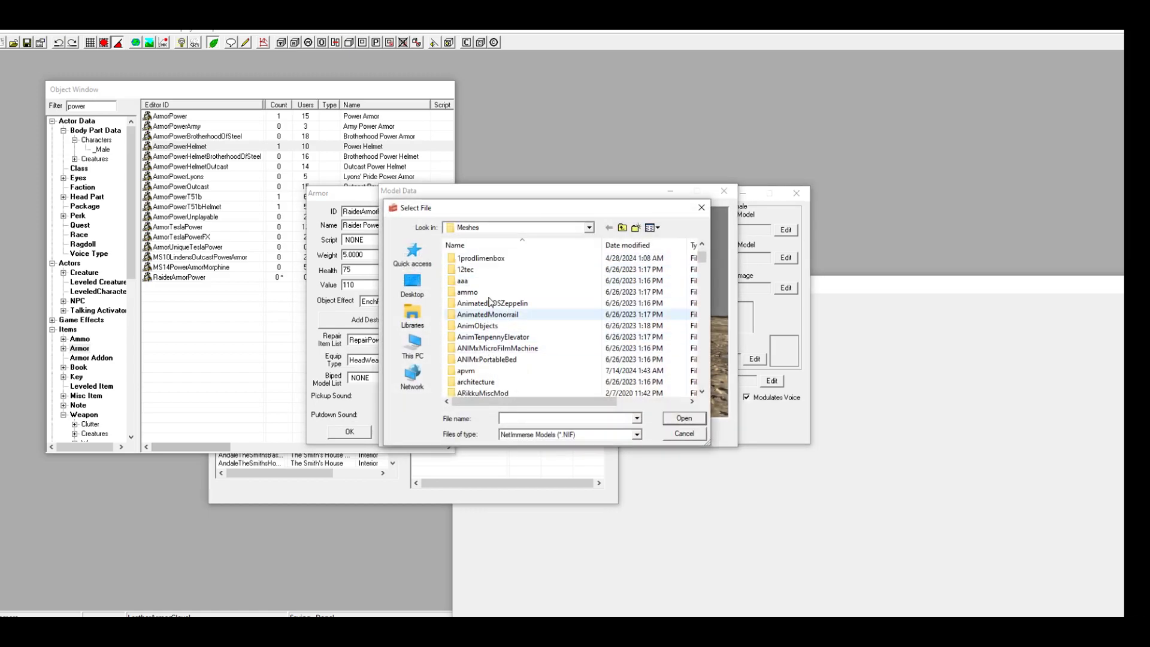
scroll(500, 324, down, 3)
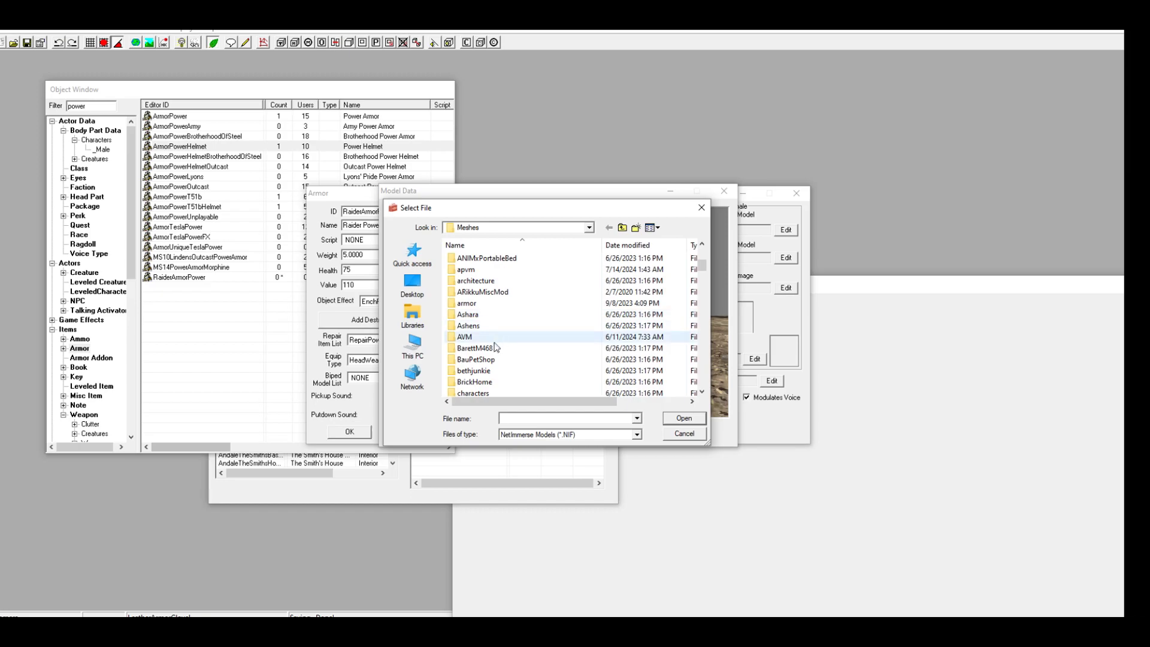
double_click(473, 303)
scroll(505, 326, down, 8)
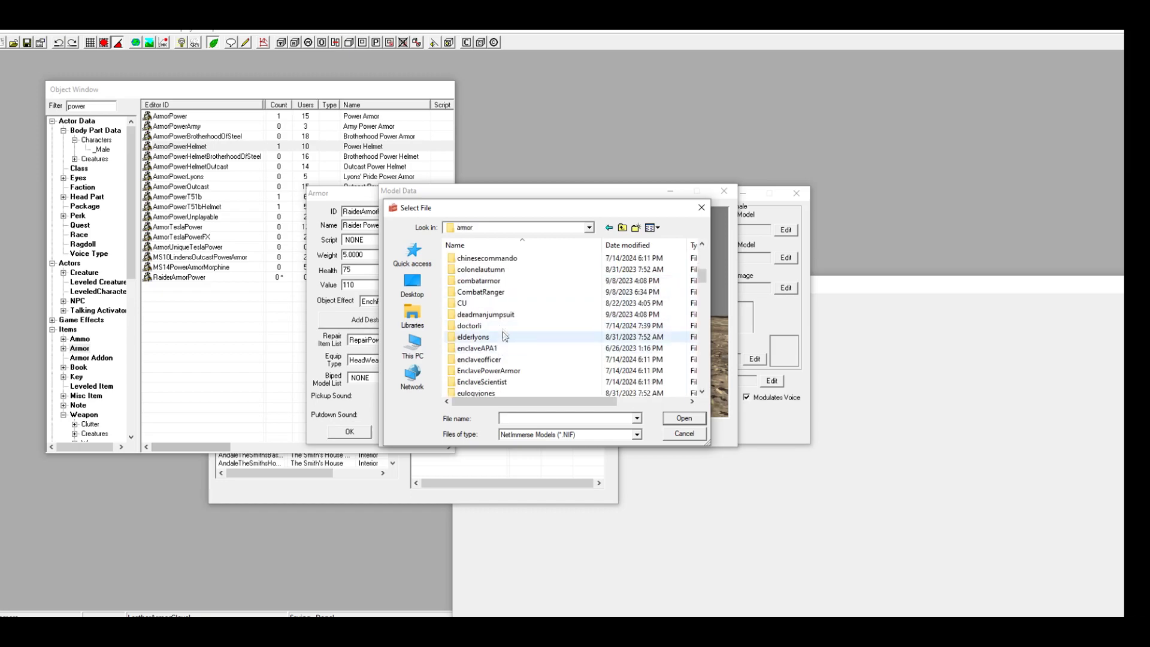
scroll(495, 358, down, 1)
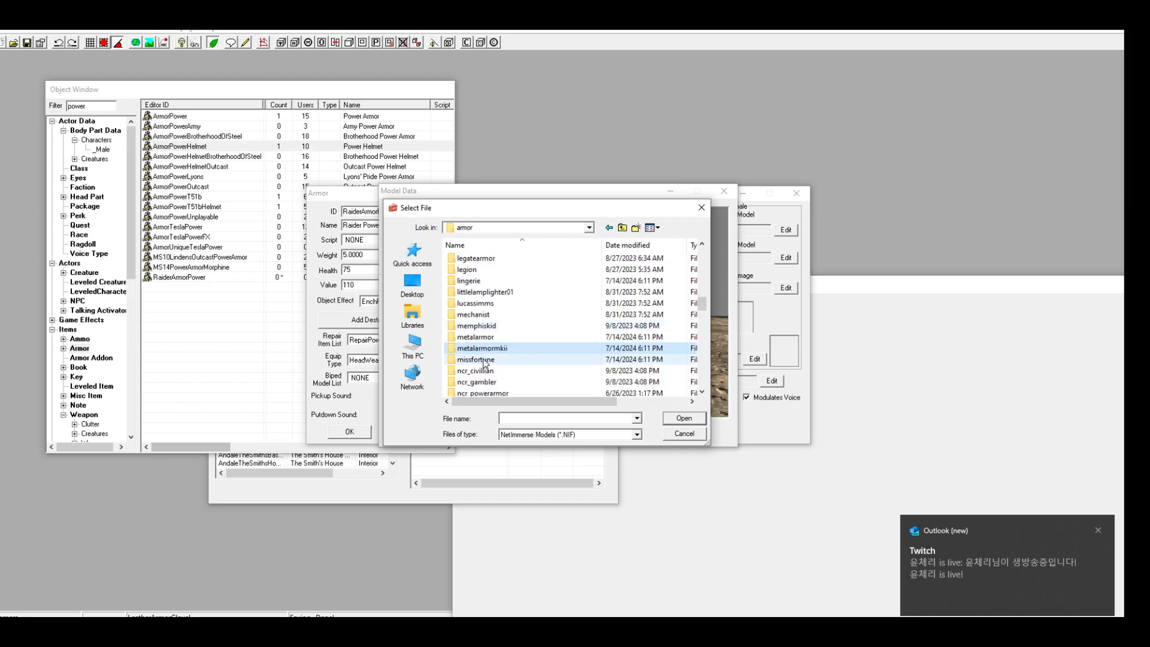
text(raider)
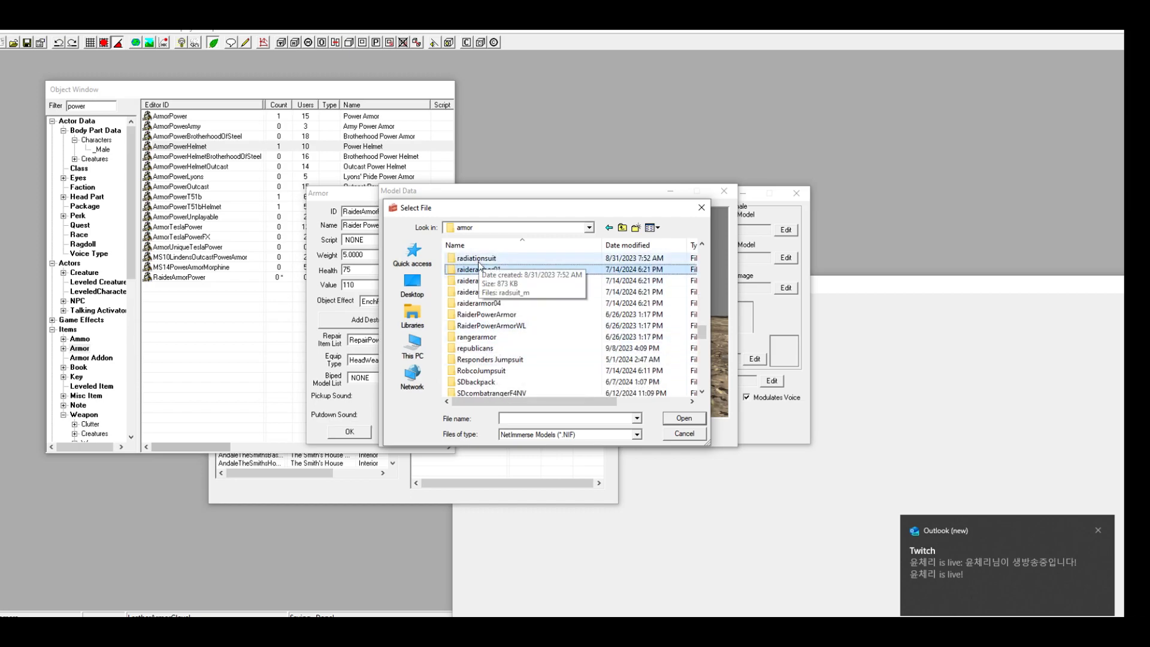
double_click(512, 318)
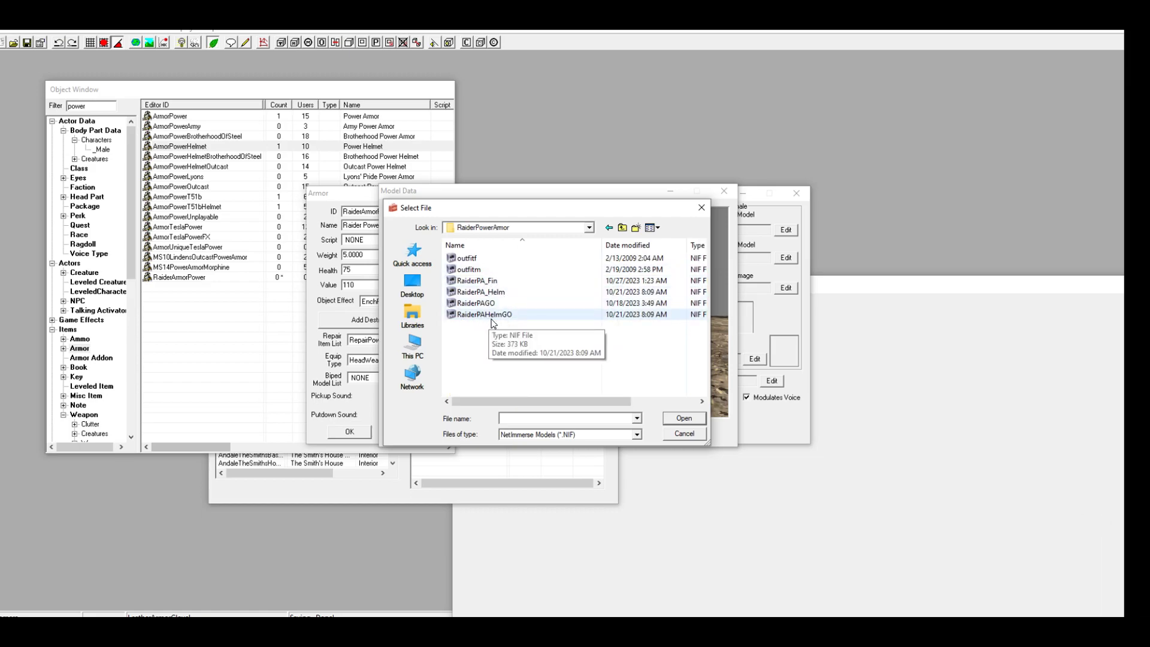
double_click(496, 316)
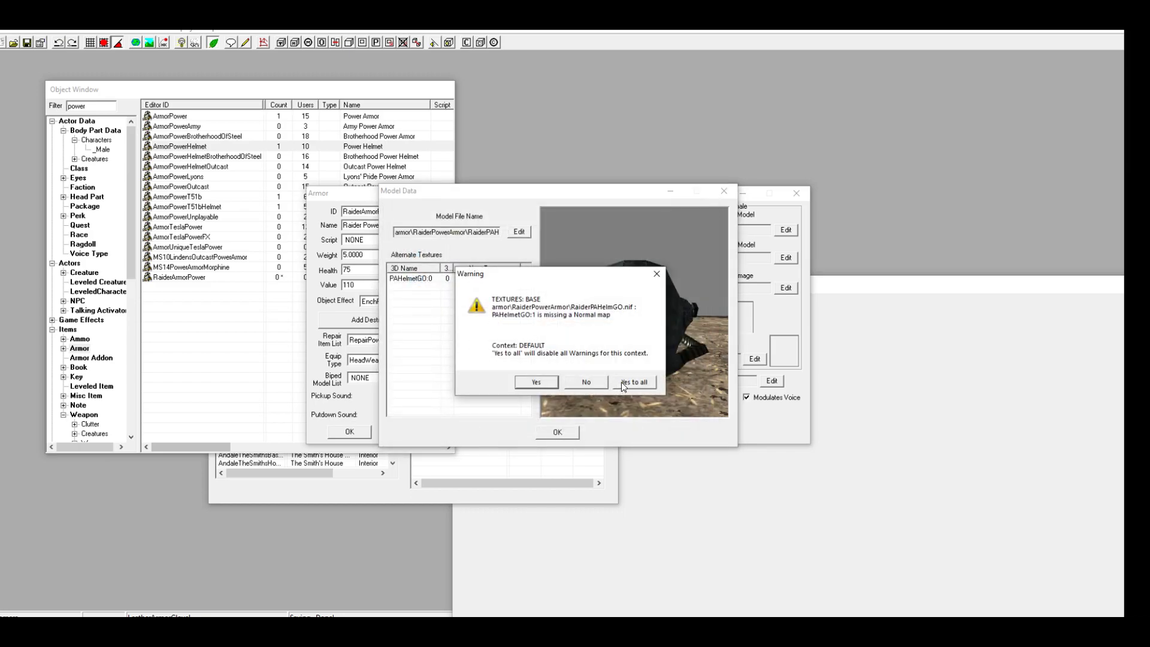
click(623, 385)
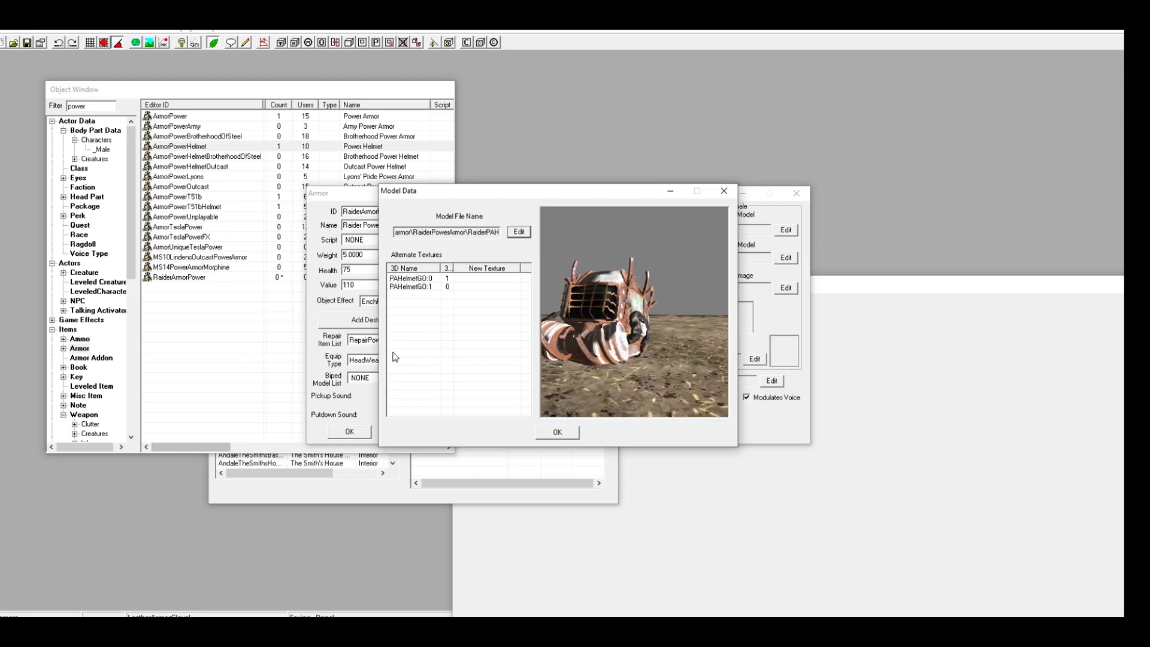
click(554, 435)
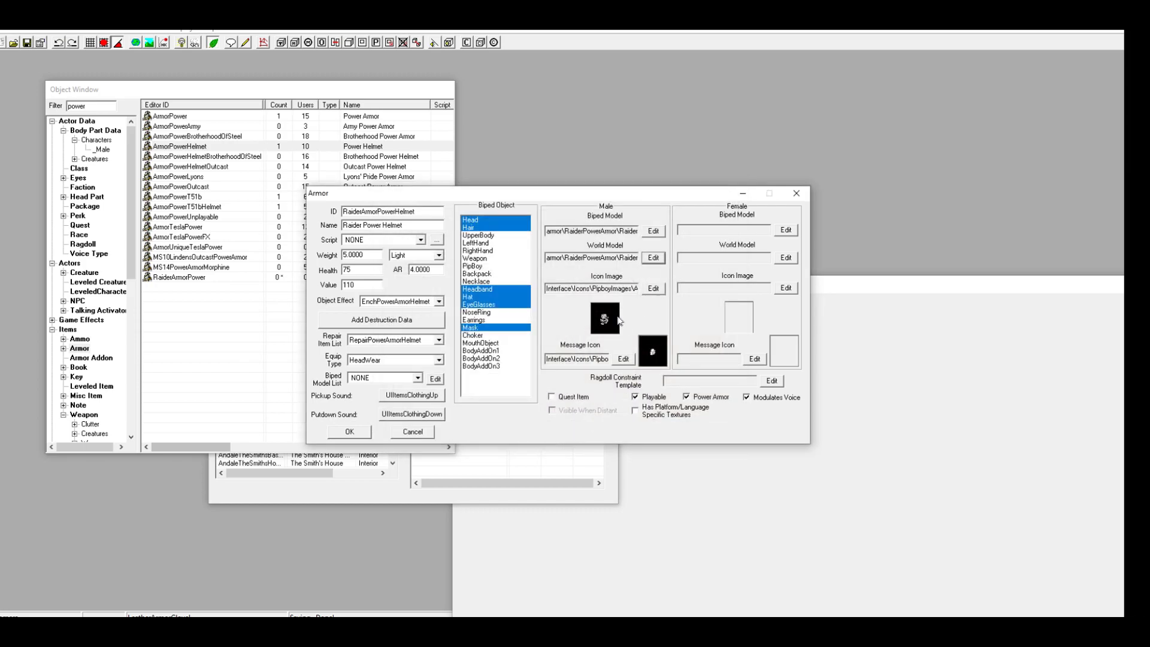
Step: Set the helmet's male icon image to apperal_raider_power_helmet from the pipboyimages\apparel folder and save it as a new armor record
click(650, 289)
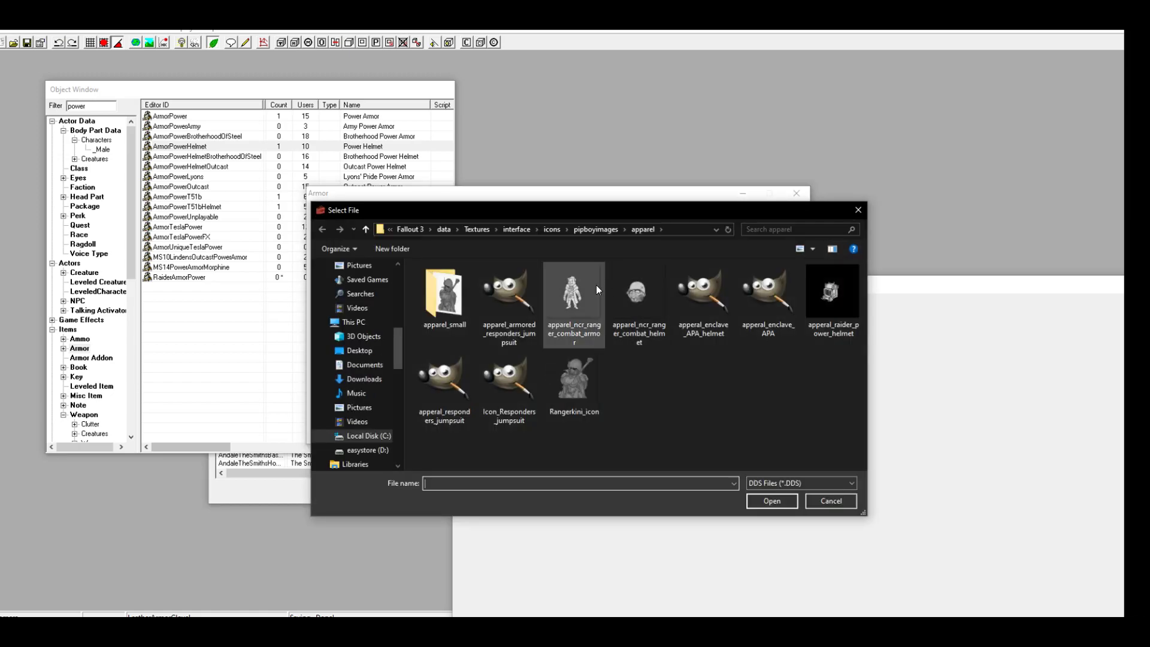
click(596, 230)
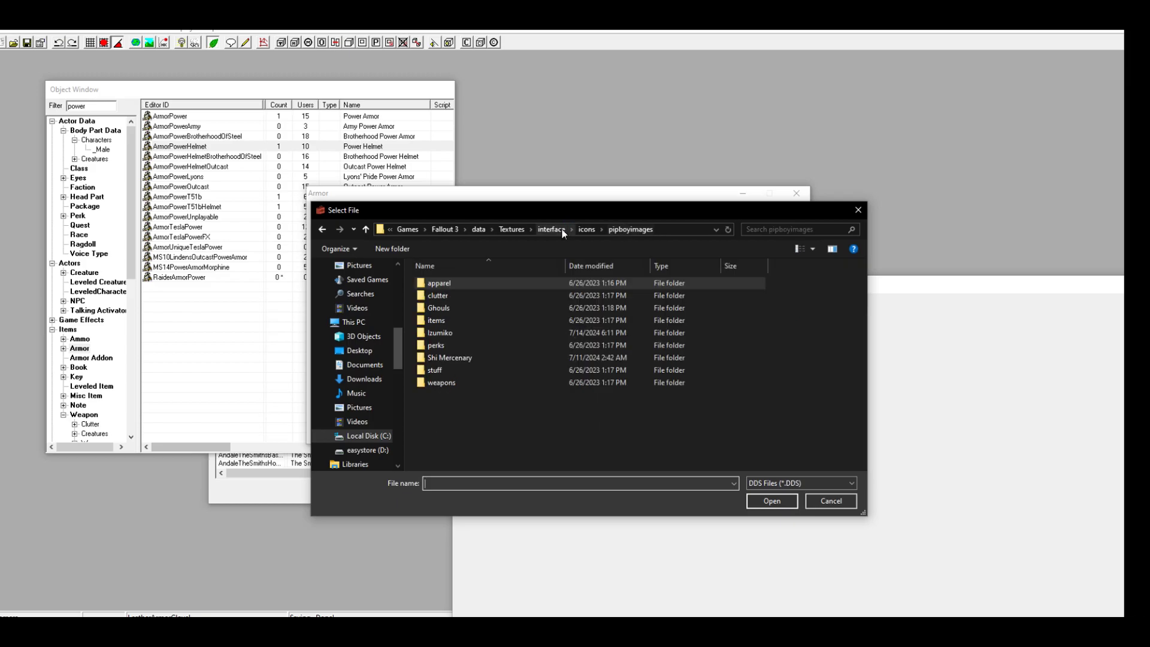
click(584, 230)
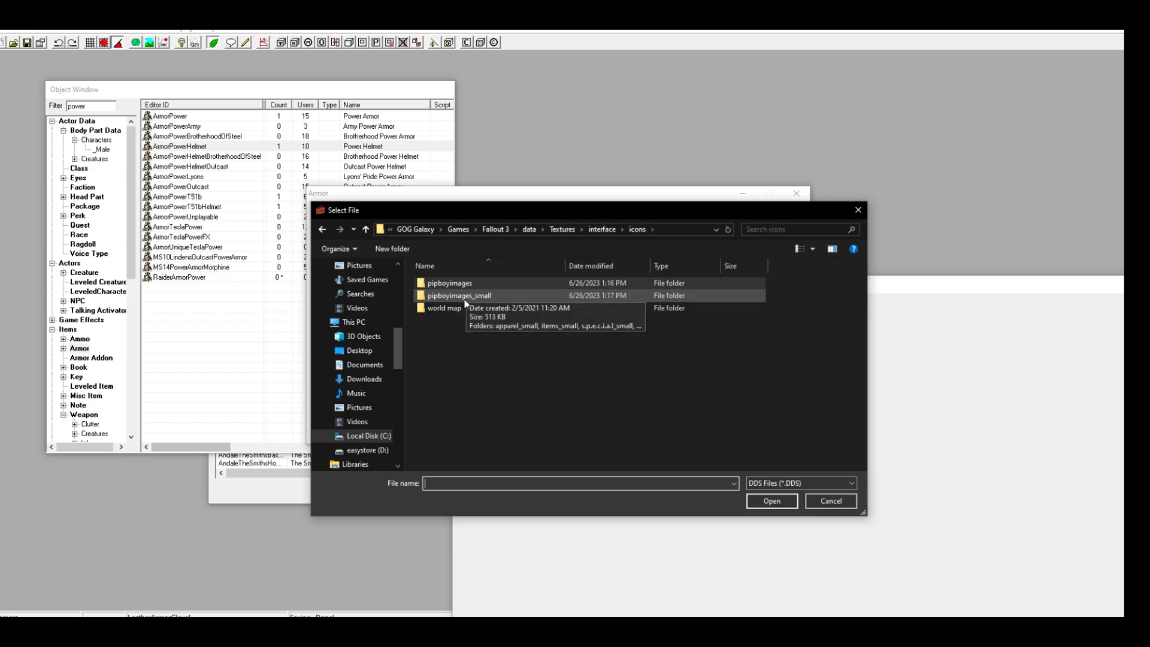
click(604, 229)
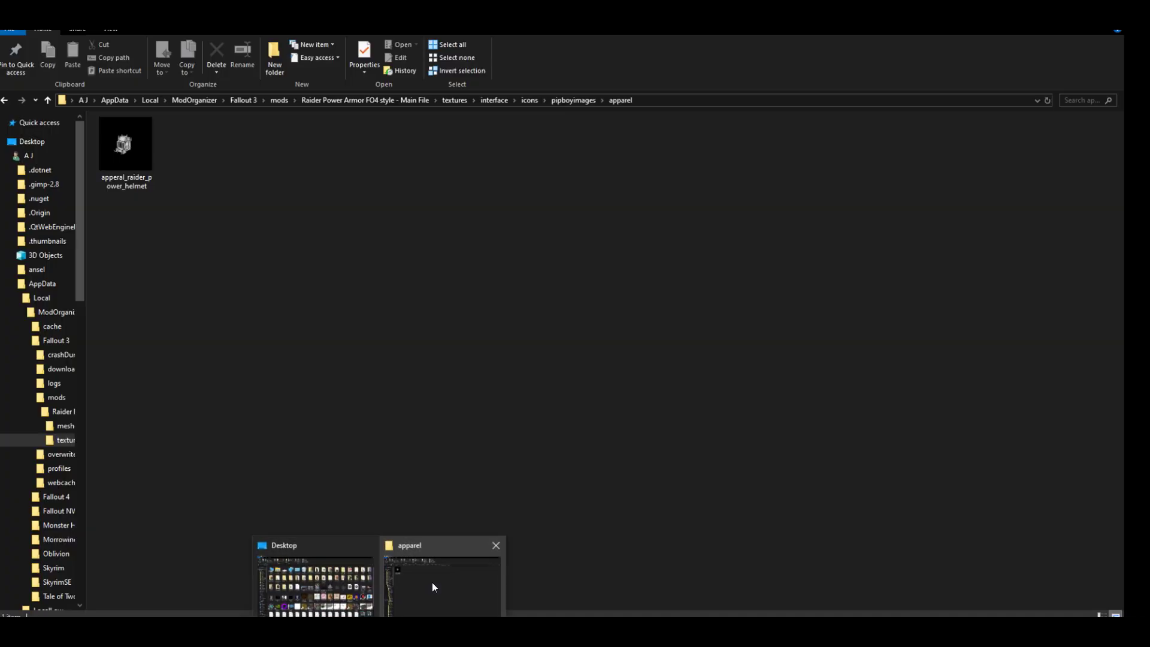
click(432, 583)
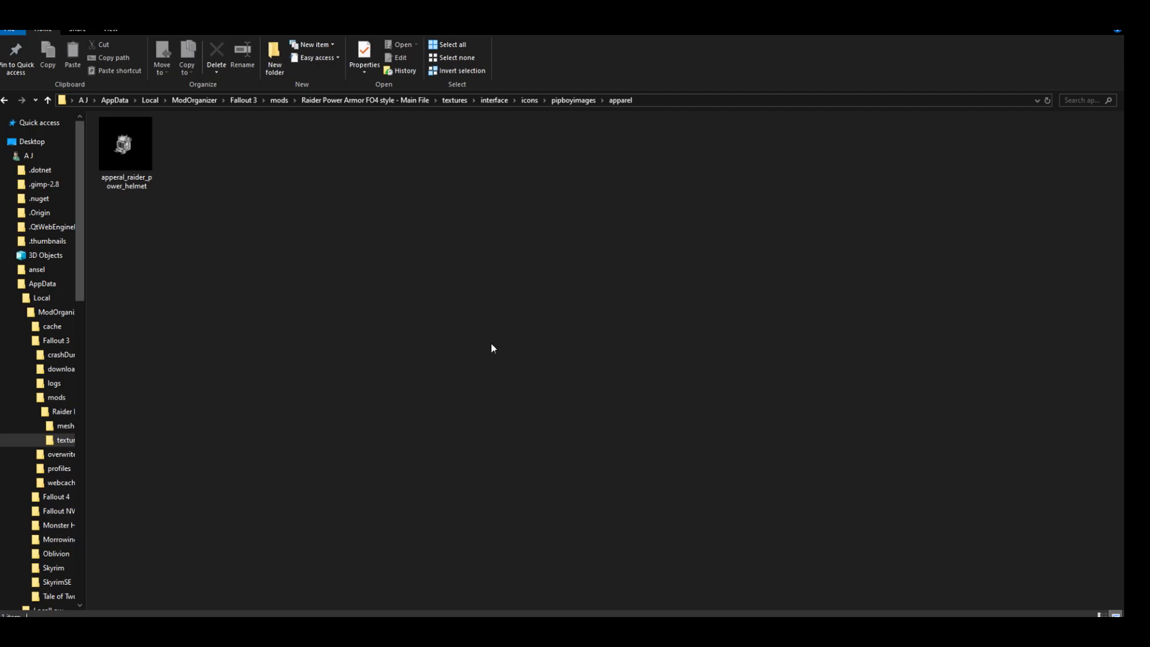
key(alt+Tab)
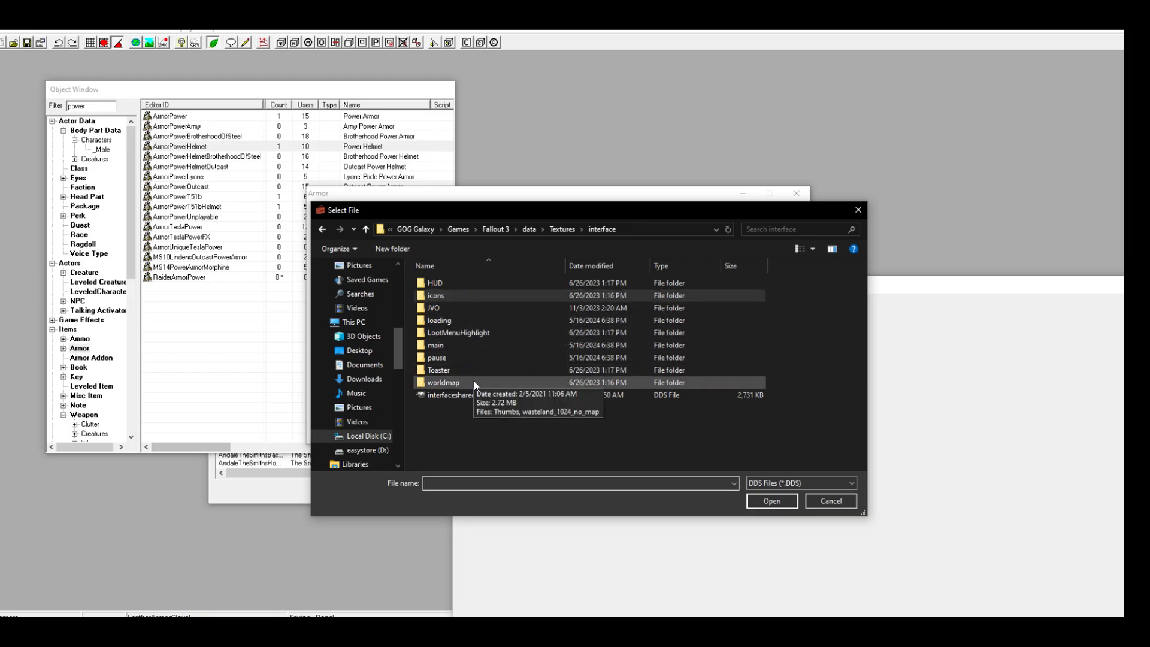
double_click(465, 296)
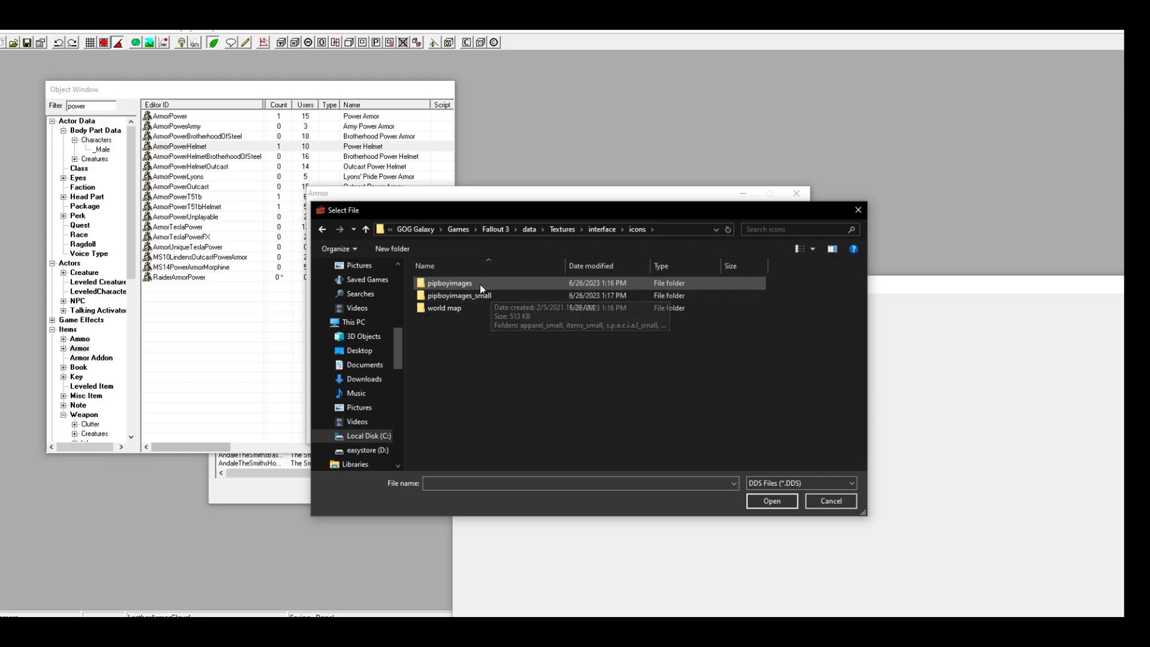
double_click(481, 282)
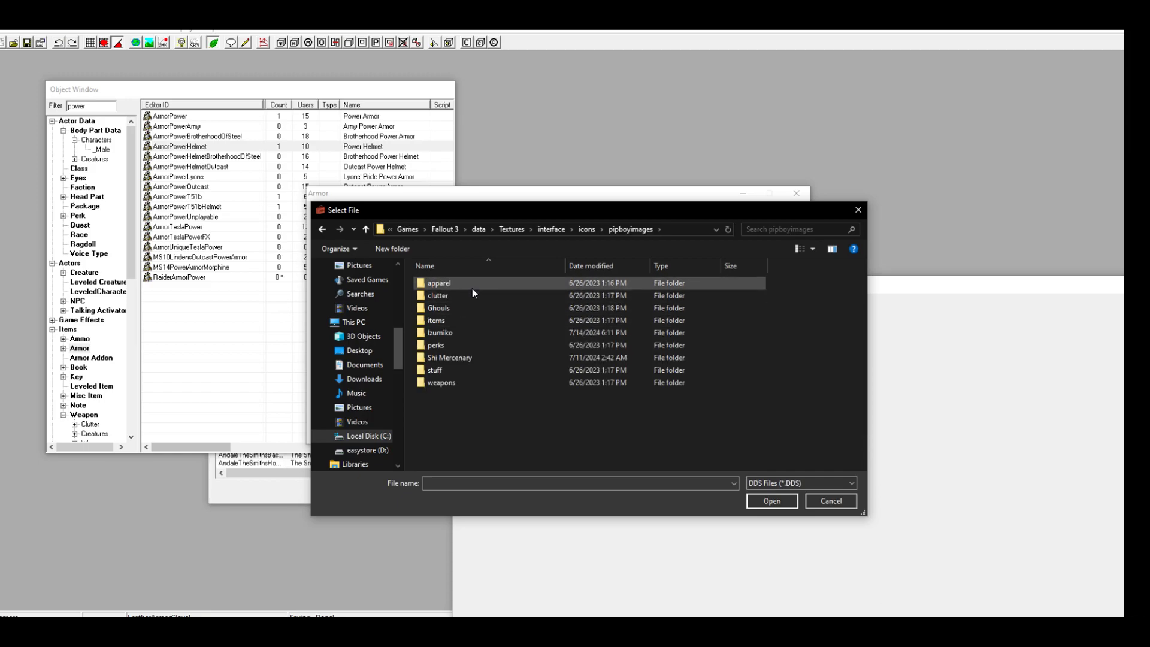
double_click(472, 285)
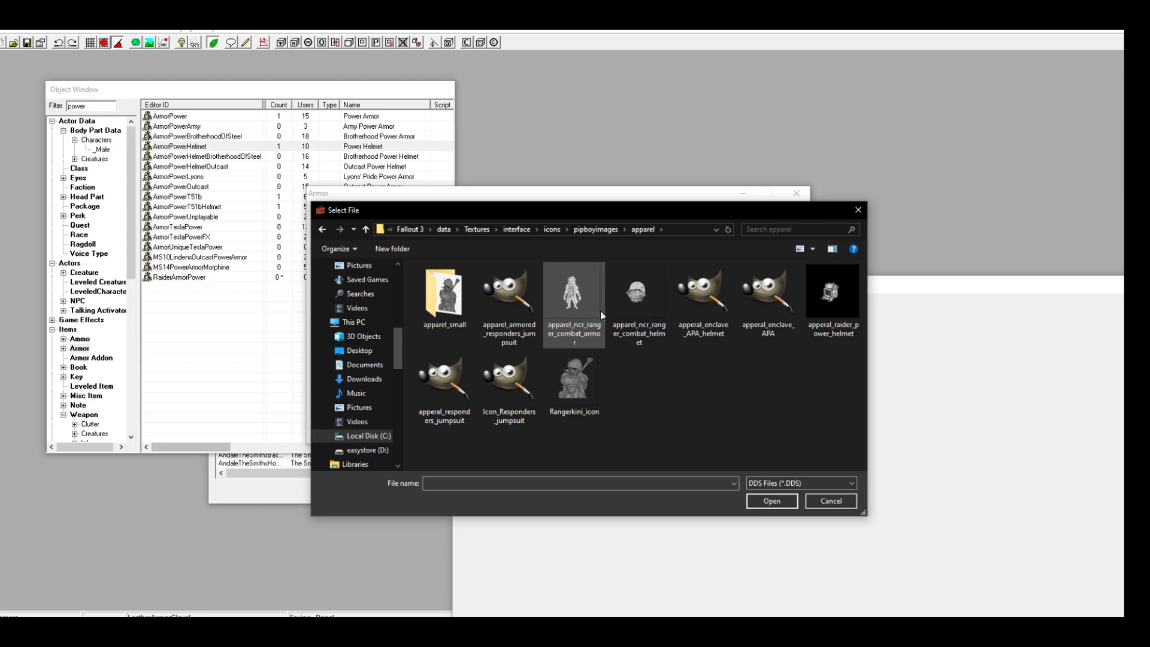
double_click(819, 296)
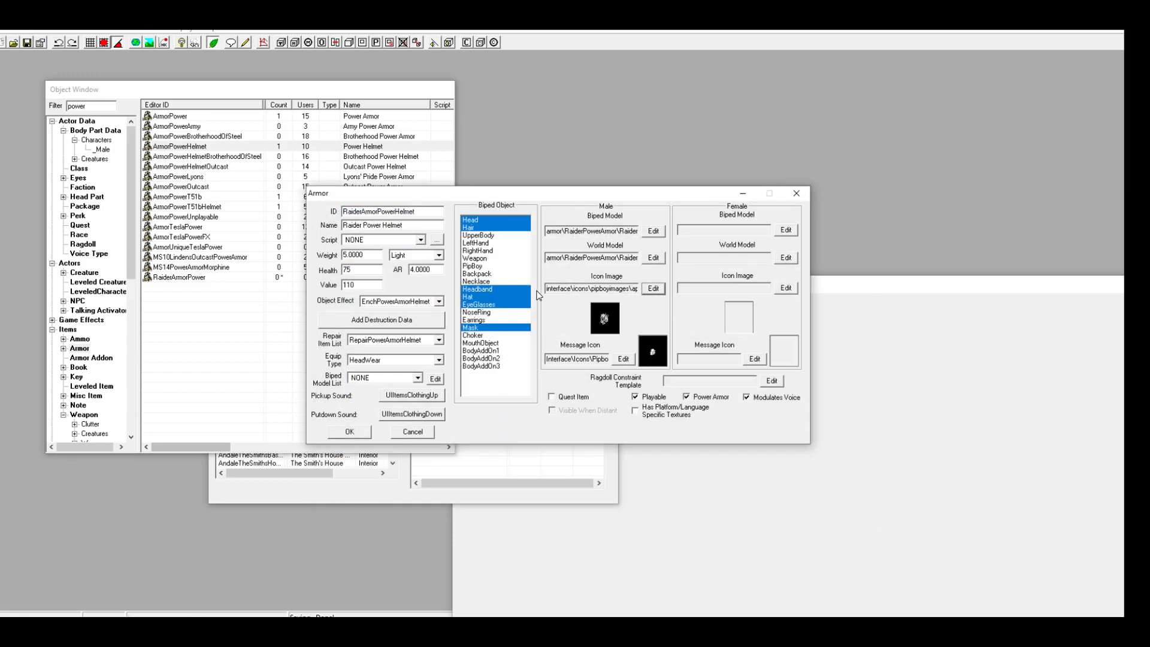
click(351, 431)
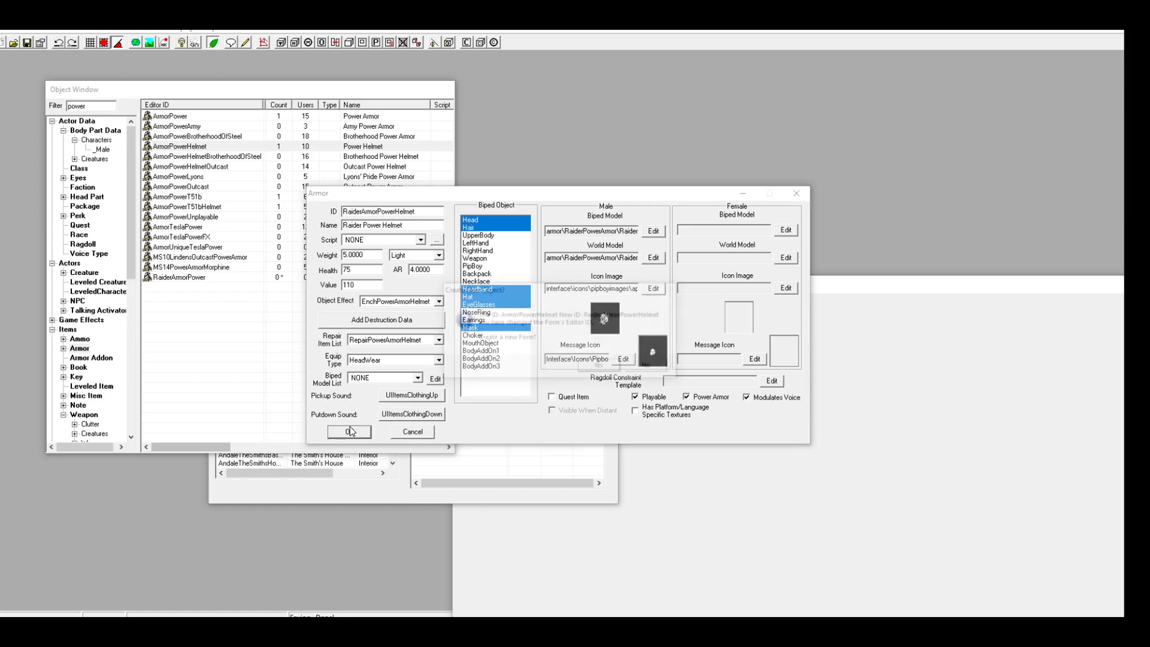
click(600, 366)
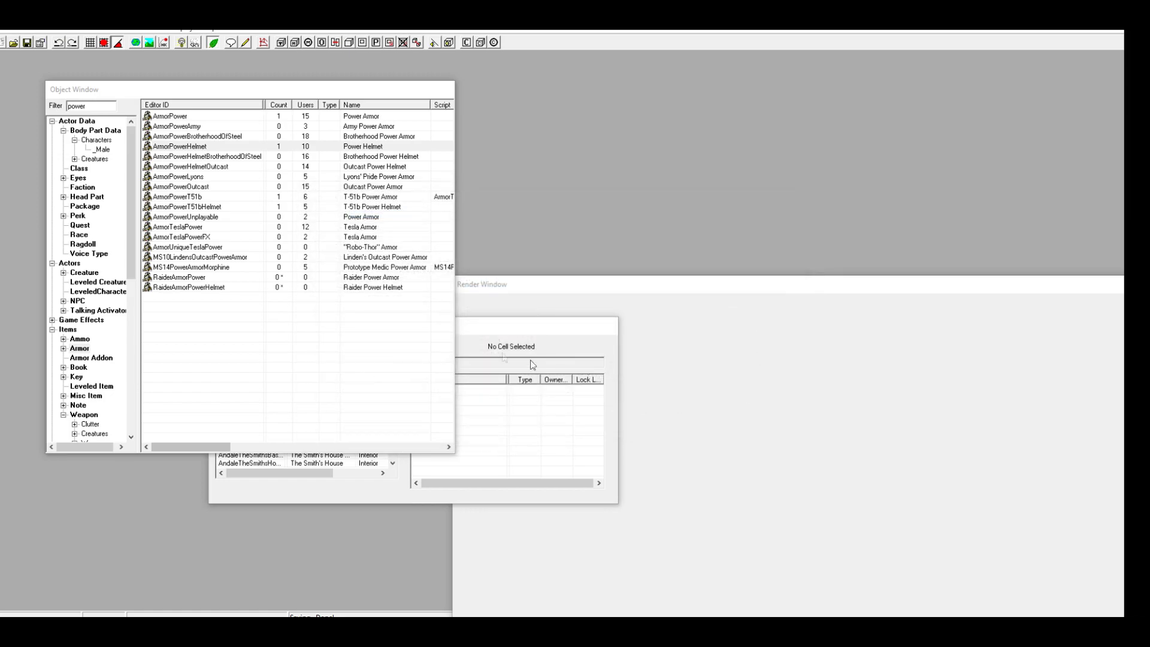
Step: Set the RaiderArmorPower record's male world model to RaiderPAGO from the armor\RaiderPowerArmor meshes folder and save the record
double_click(195, 278)
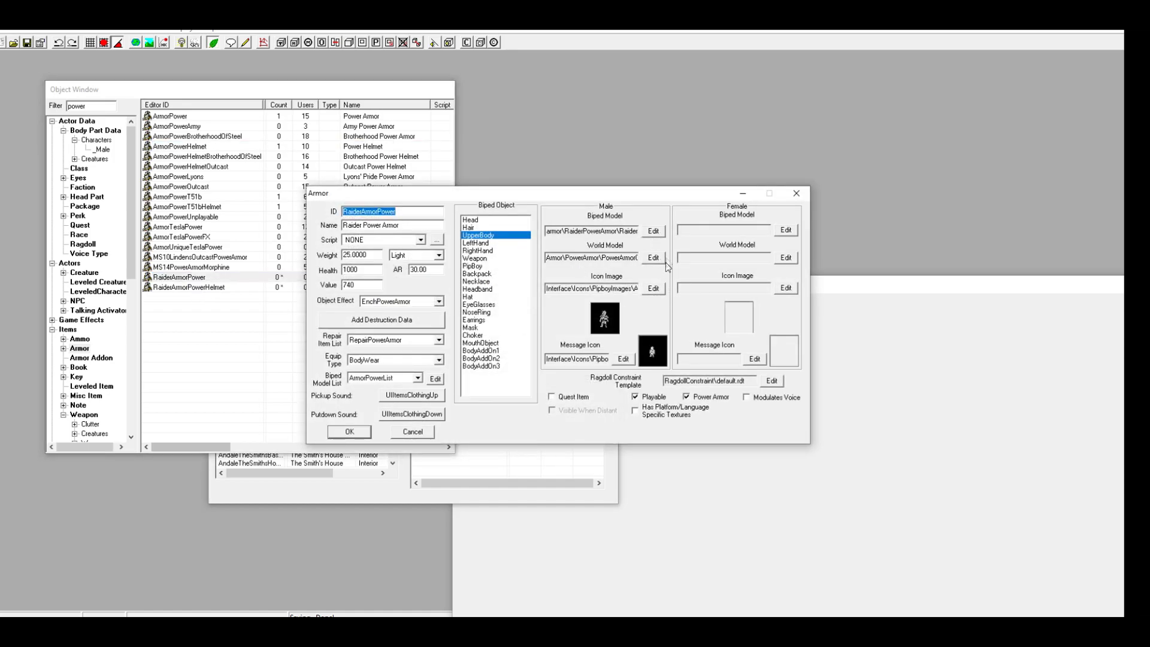
click(656, 259)
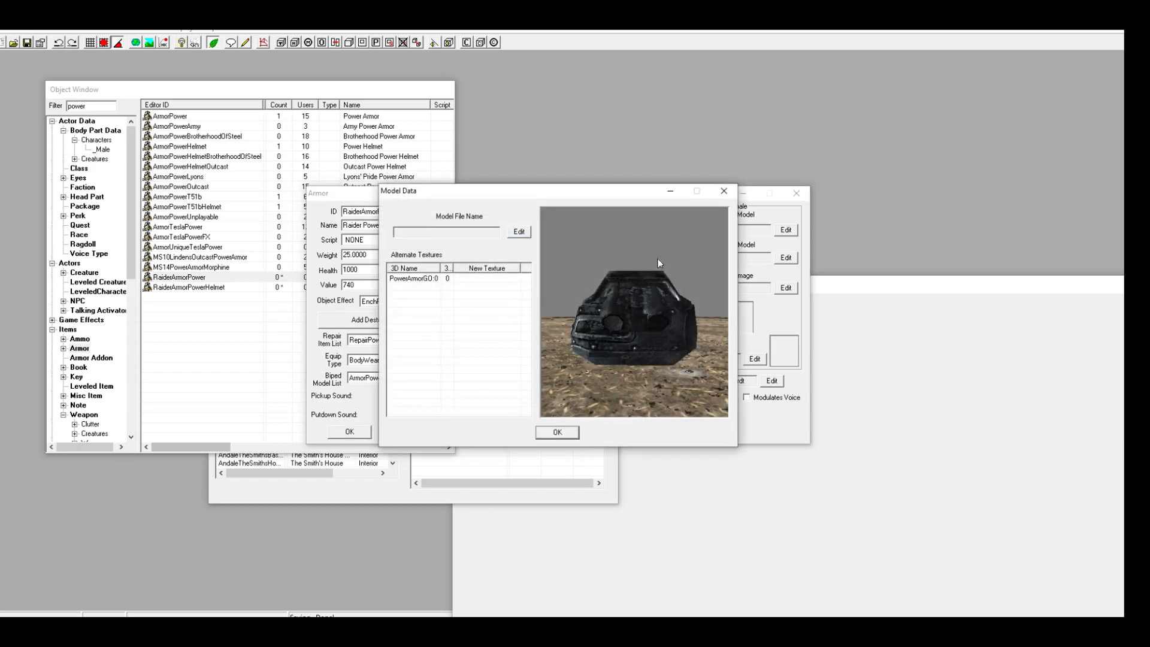
click(518, 239)
scroll(480, 312, down, 2)
scroll(483, 317, up, 2)
scroll(481, 317, down, 1)
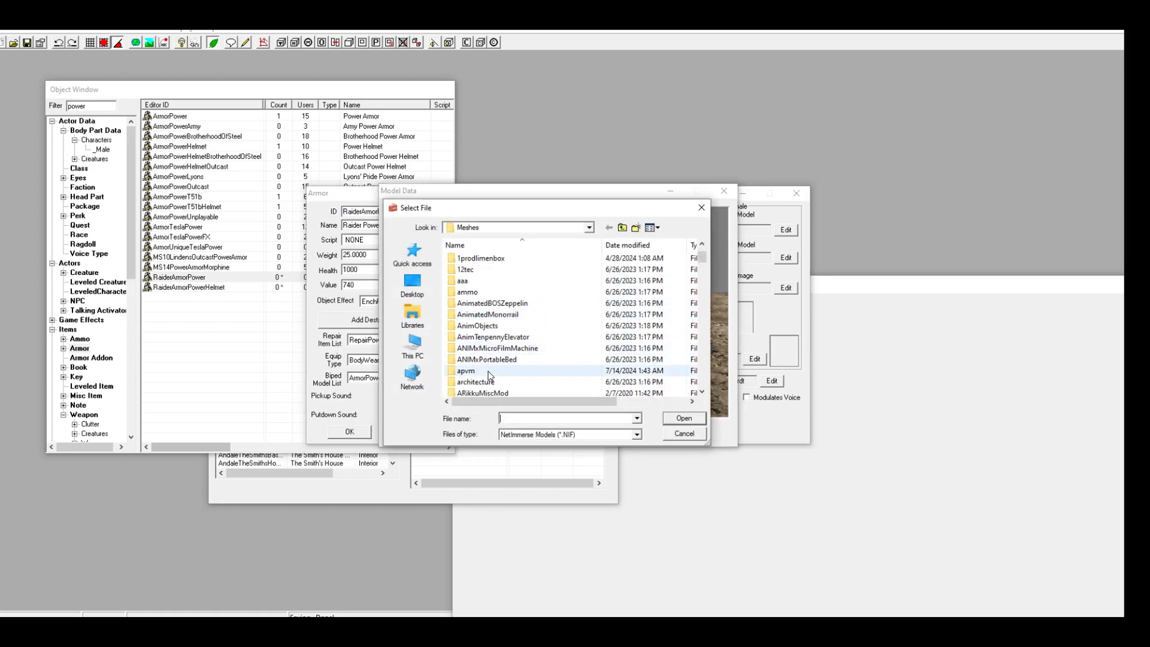
scroll(479, 315, down, 1)
double_click(471, 371)
scroll(494, 323, down, 20)
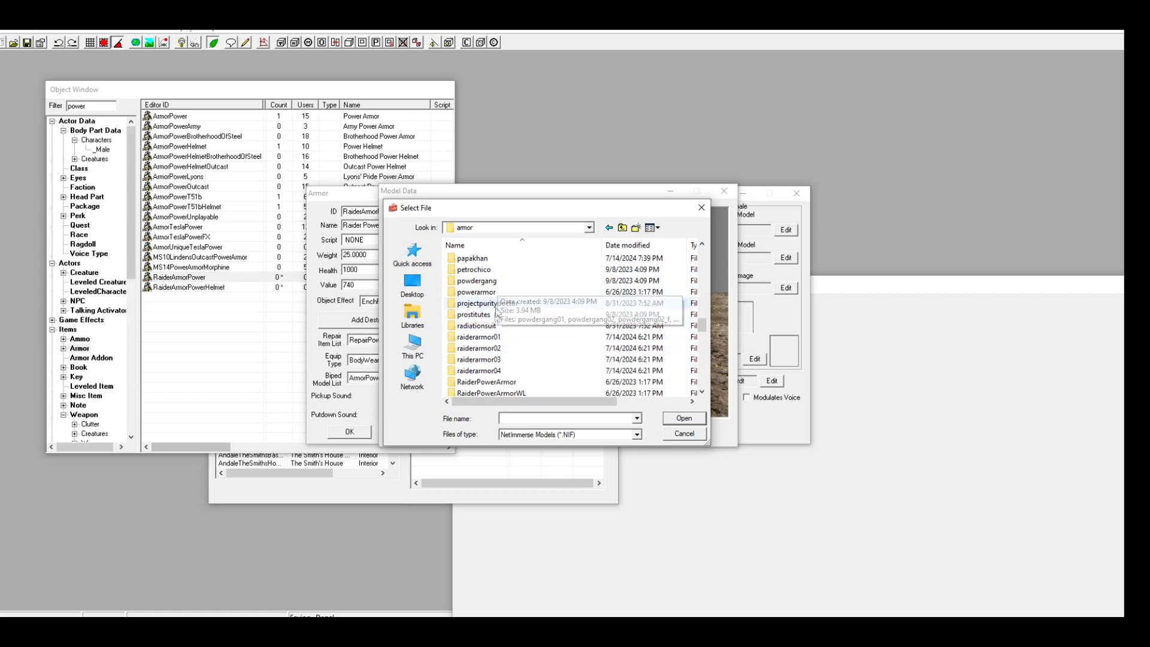
double_click(501, 382)
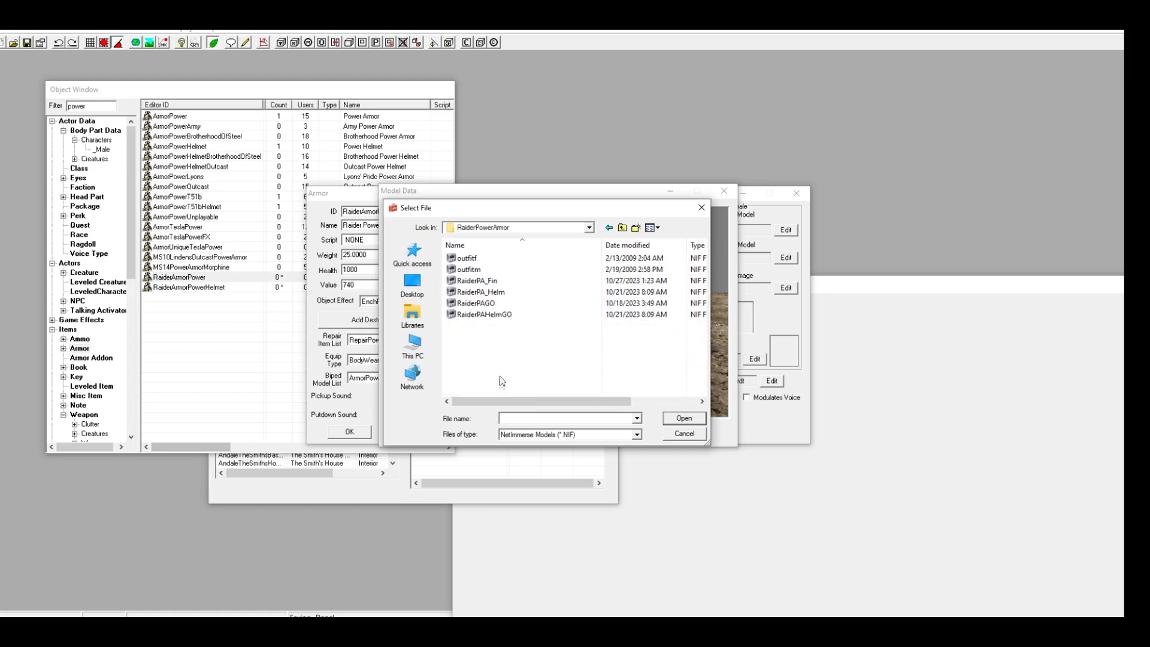
double_click(483, 304)
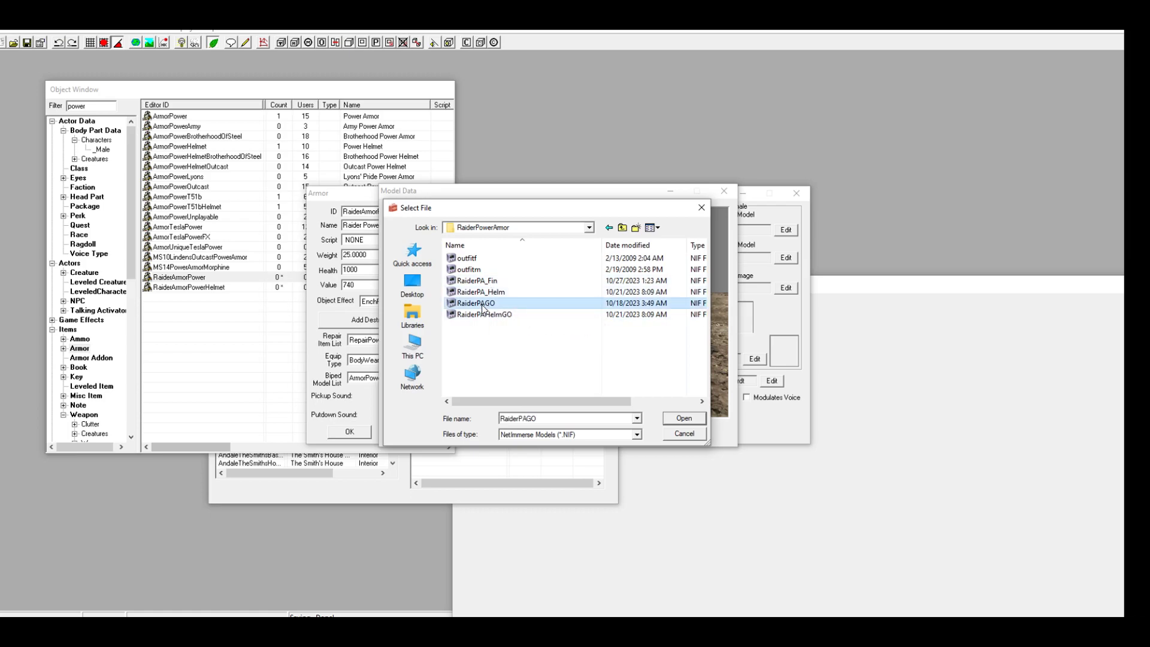
drag(587, 322, 638, 392)
click(555, 431)
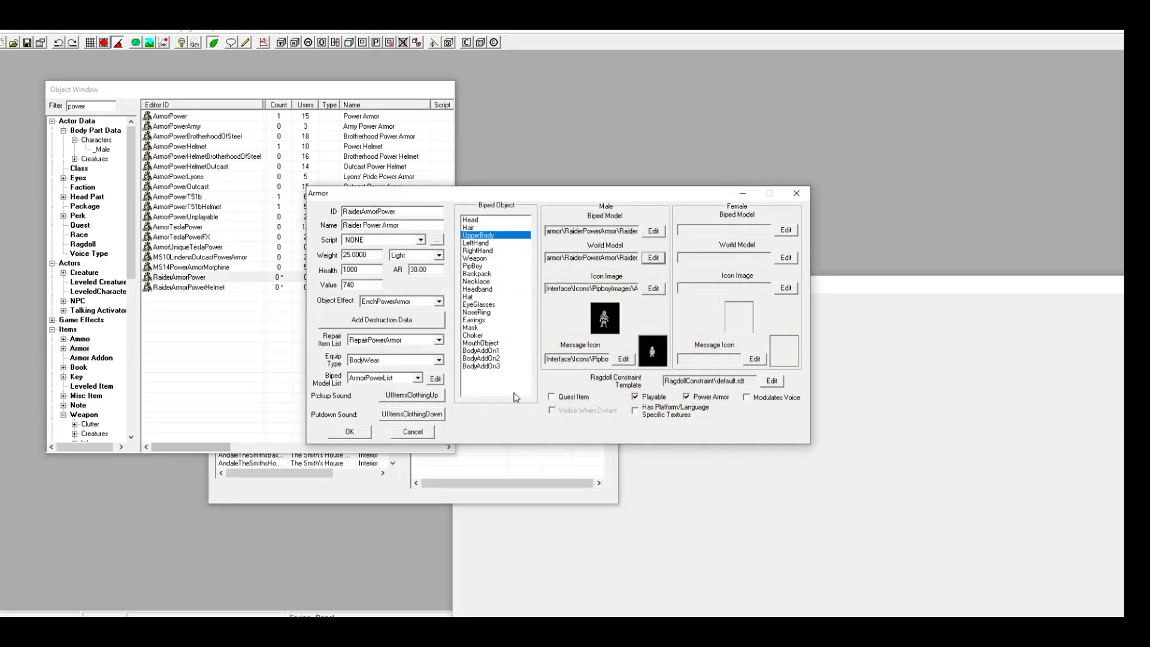
click(344, 433)
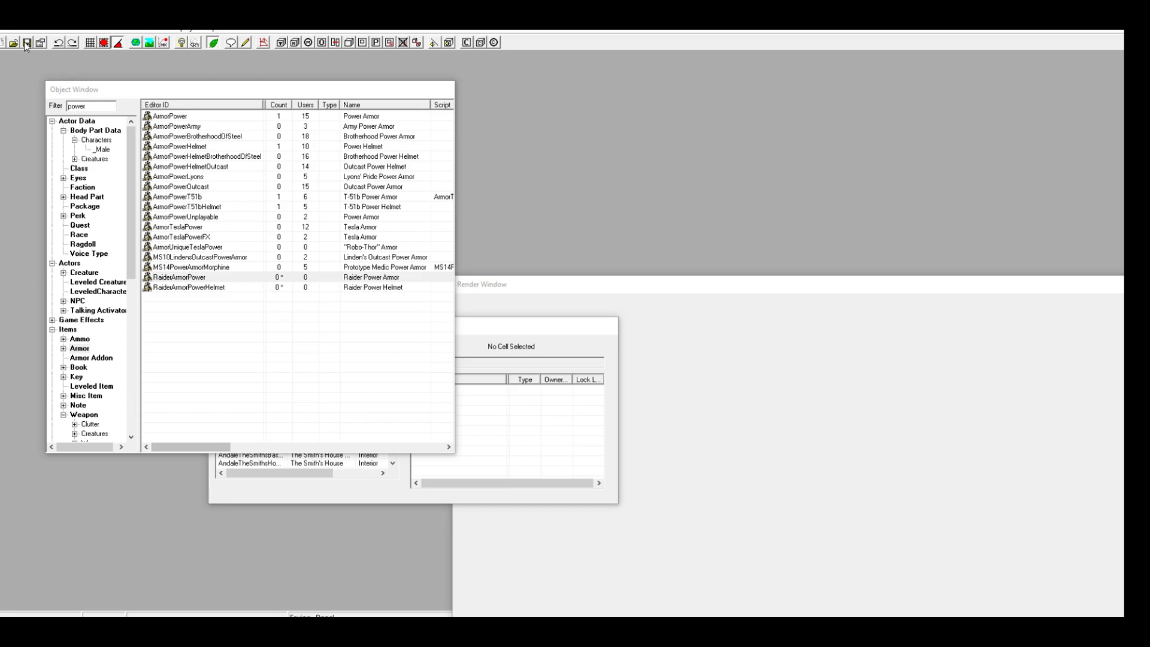
click(76, 300)
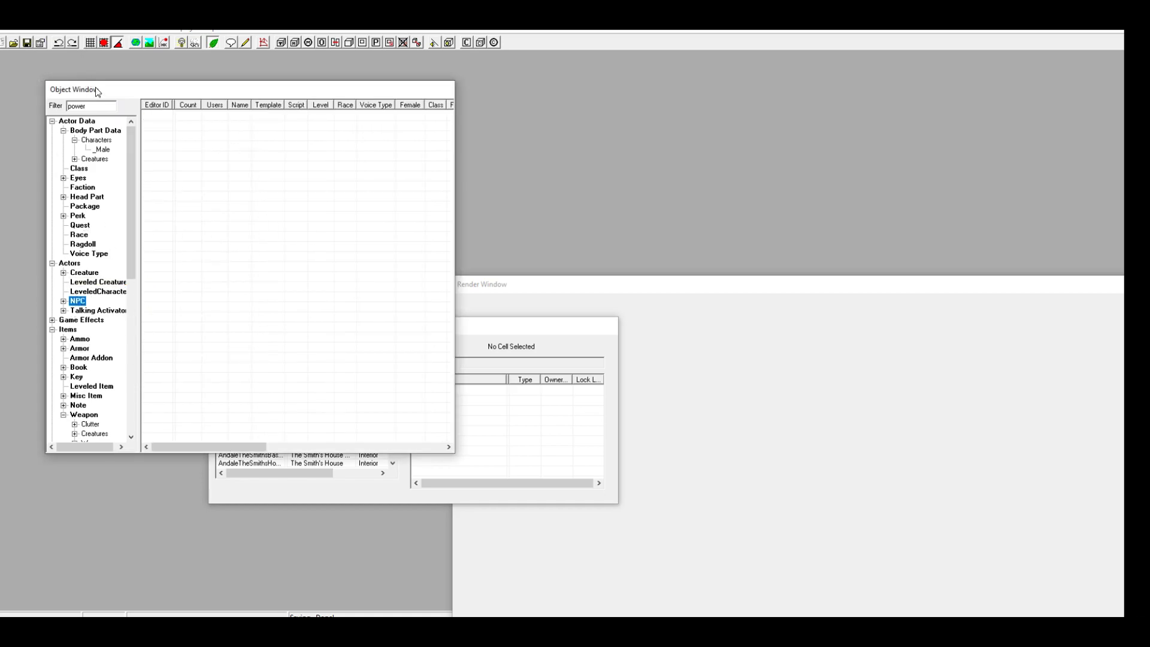
double_click(97, 108)
click(97, 110)
double_click(103, 108)
text(z)
click(166, 117)
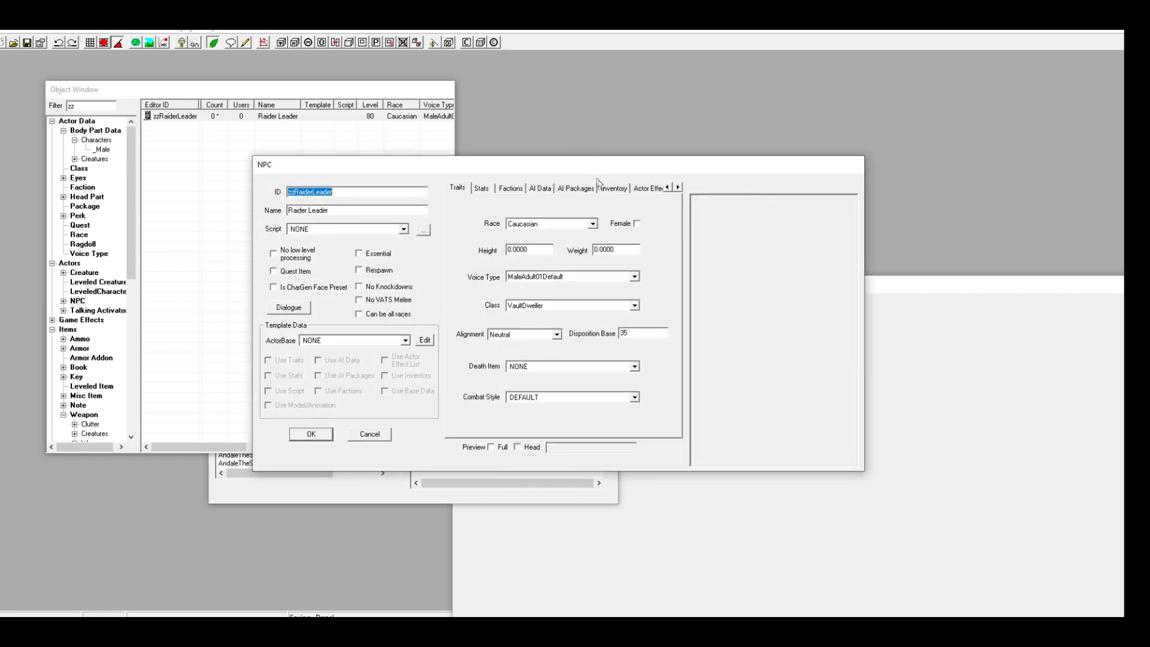
click(611, 188)
right_click(519, 272)
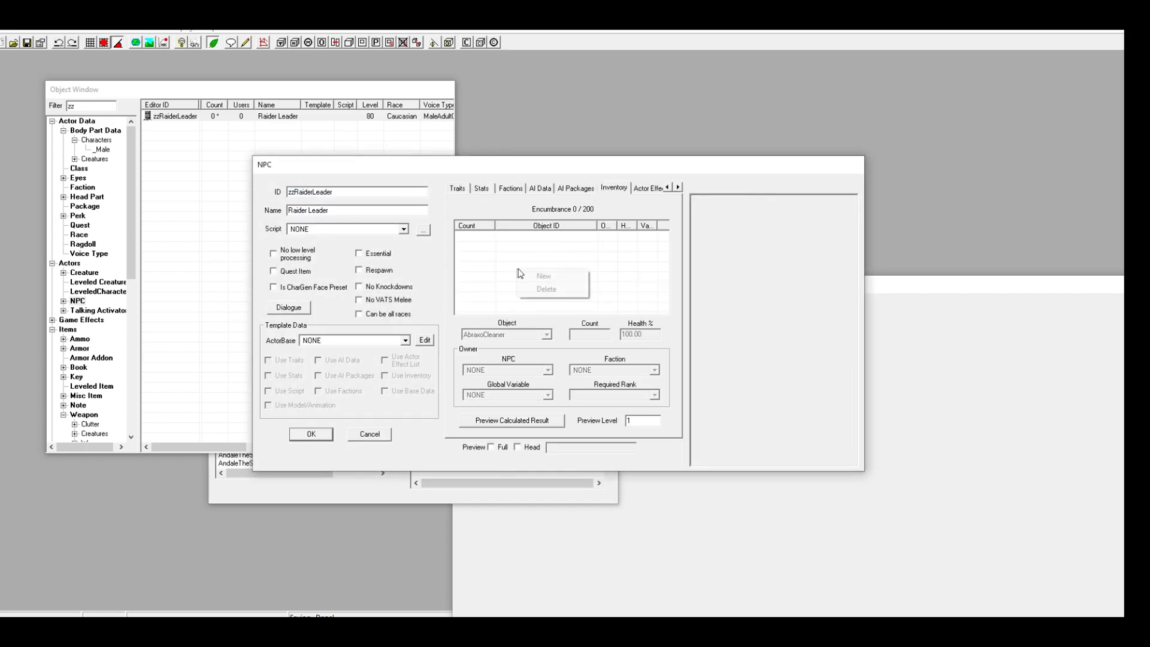
click(561, 275)
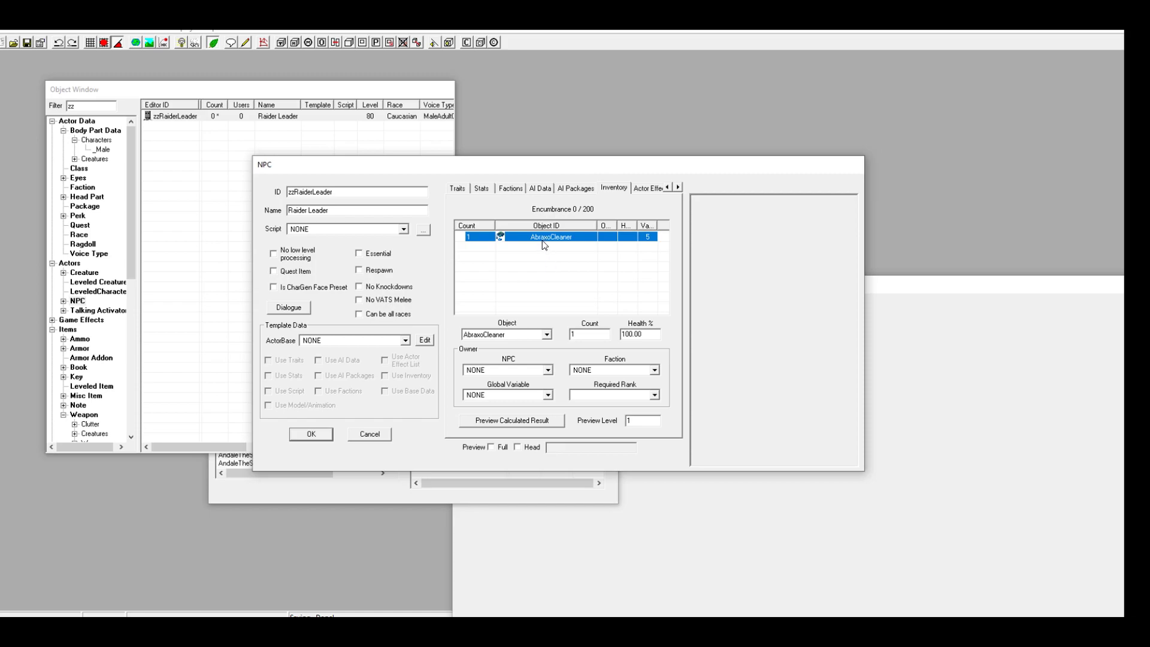
click(505, 337)
text(raid)
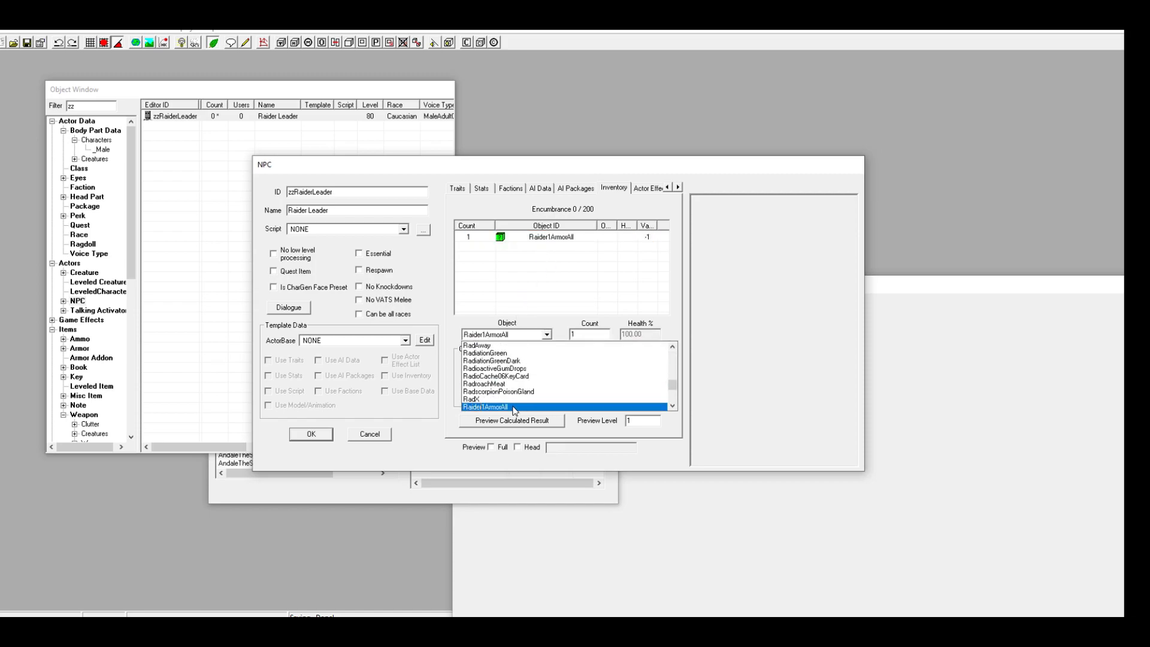
scroll(528, 397, down, 2)
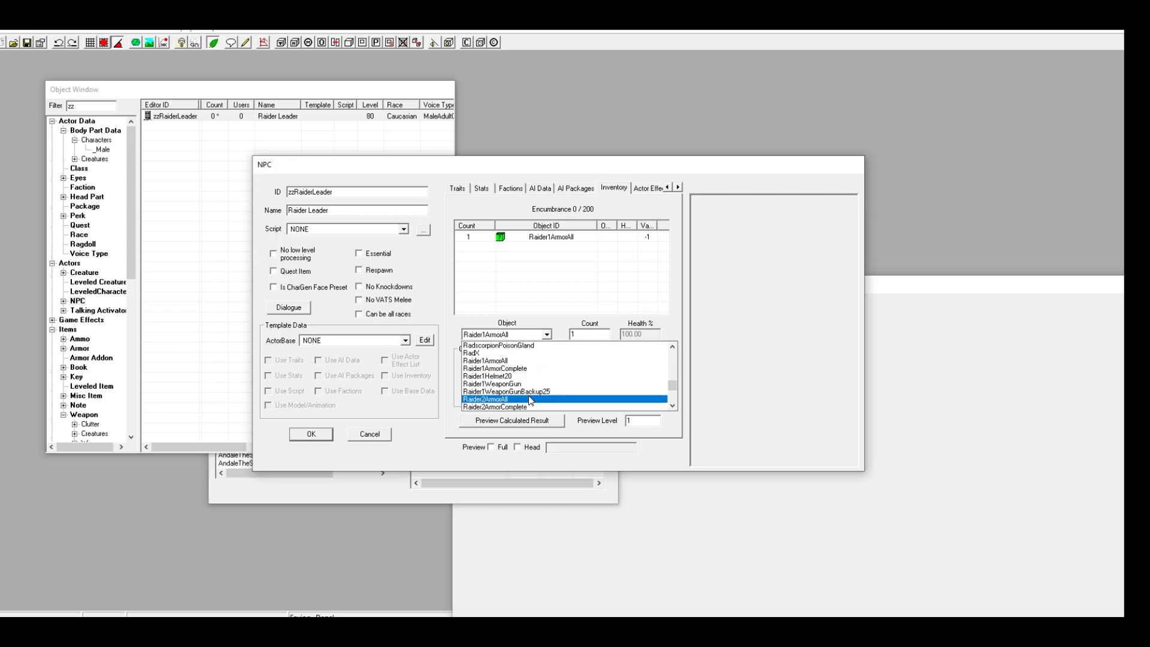
scroll(528, 396, down, 1)
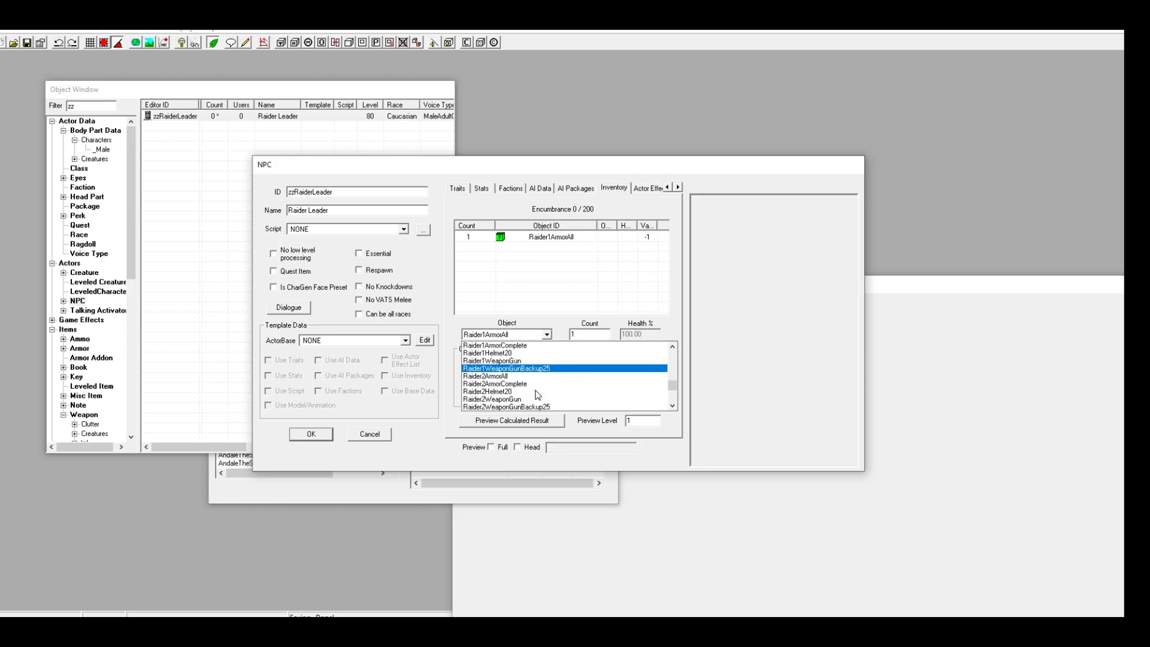
click(384, 429)
click(370, 434)
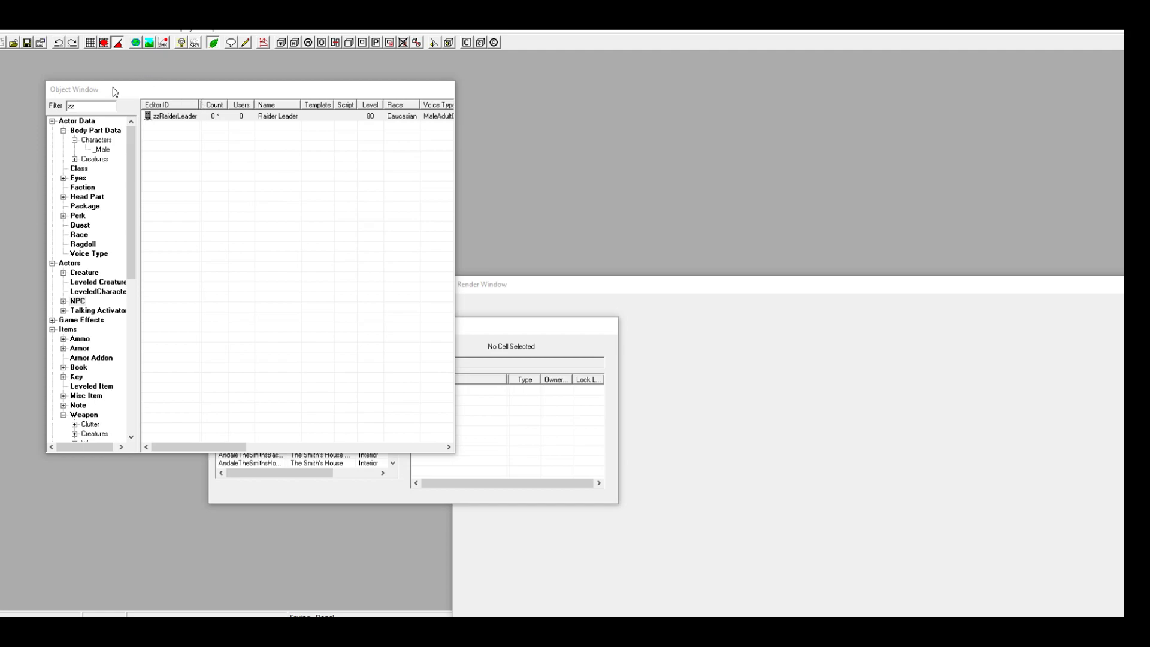
Step: Filter the armor records by power and rename the RaiderArmorPower record's ID to zzRaiderArmorPower without creating a new form
click(80, 348)
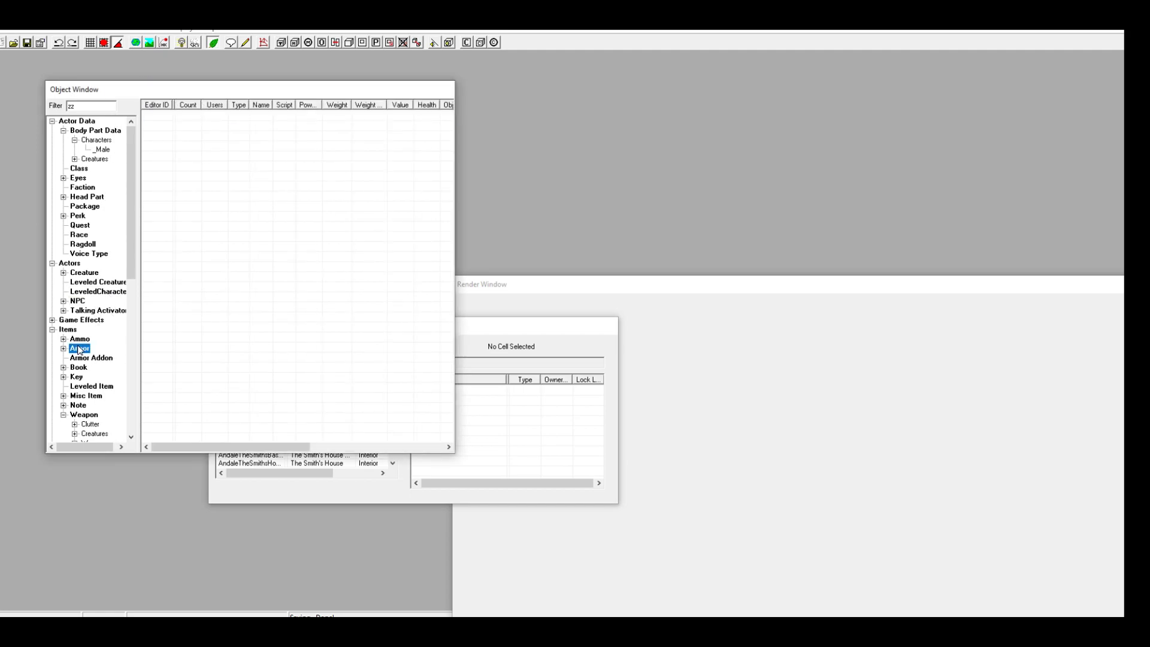
double_click(102, 106)
text(power)
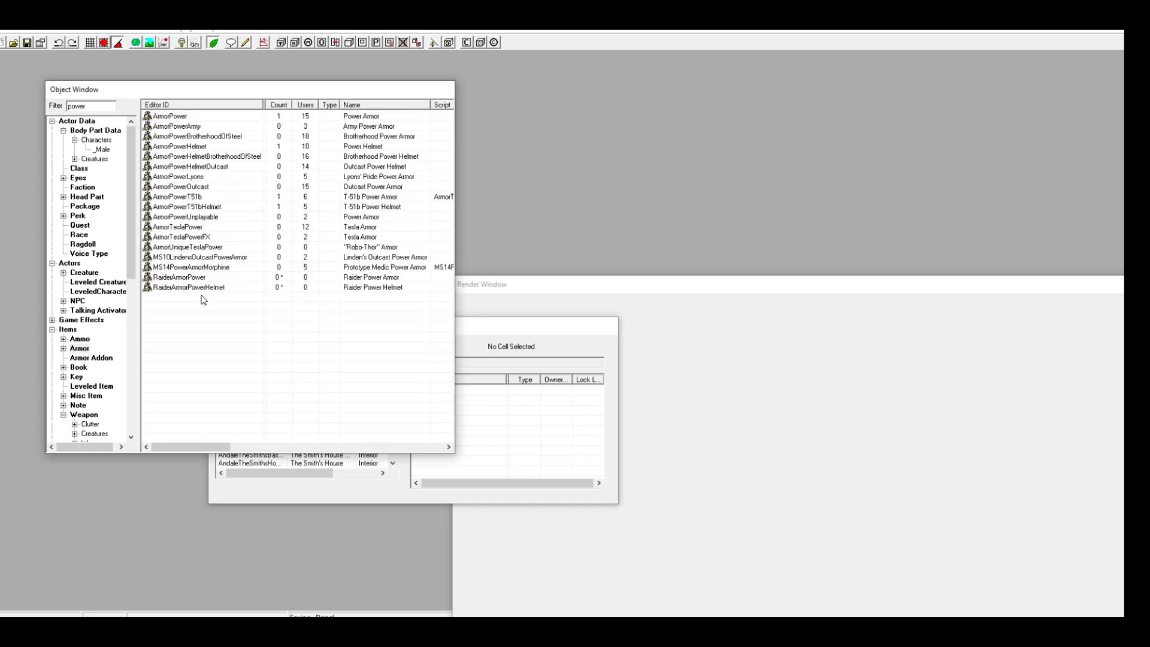
double_click(173, 278)
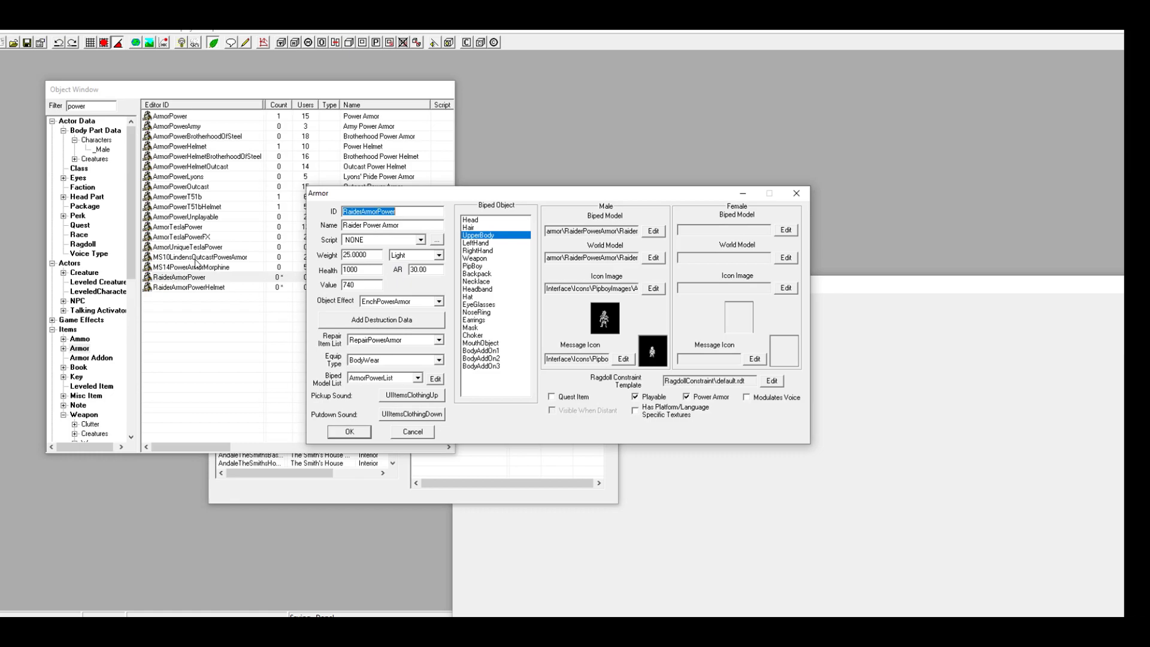
click(344, 211)
text(zz)
click(353, 432)
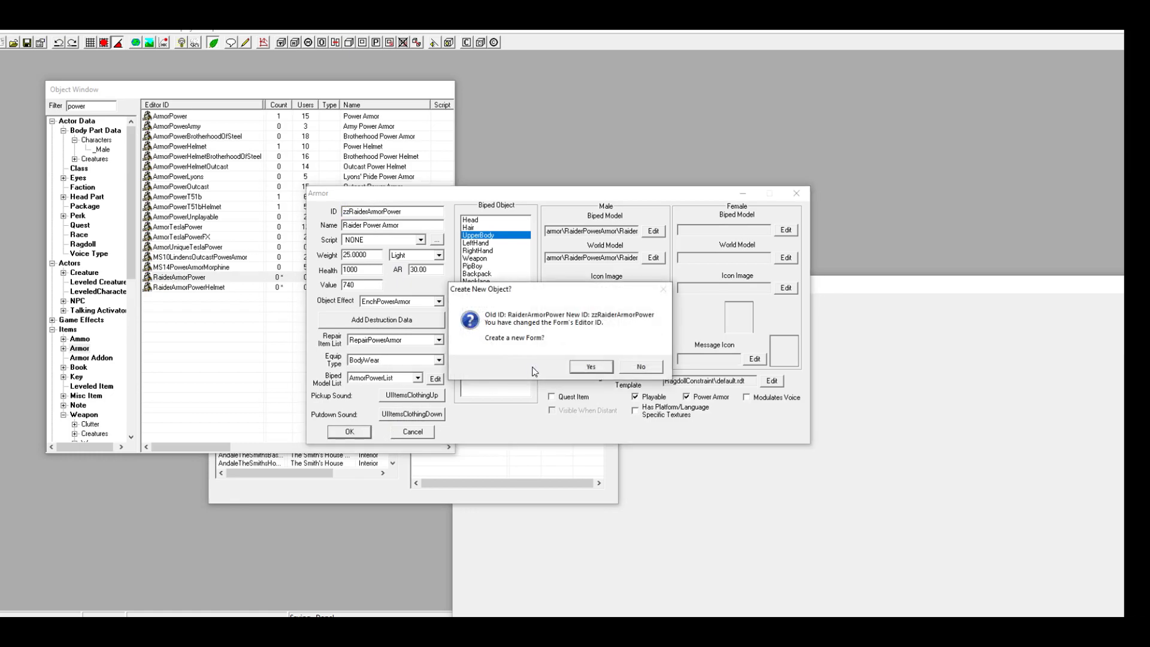
click(643, 367)
click(600, 360)
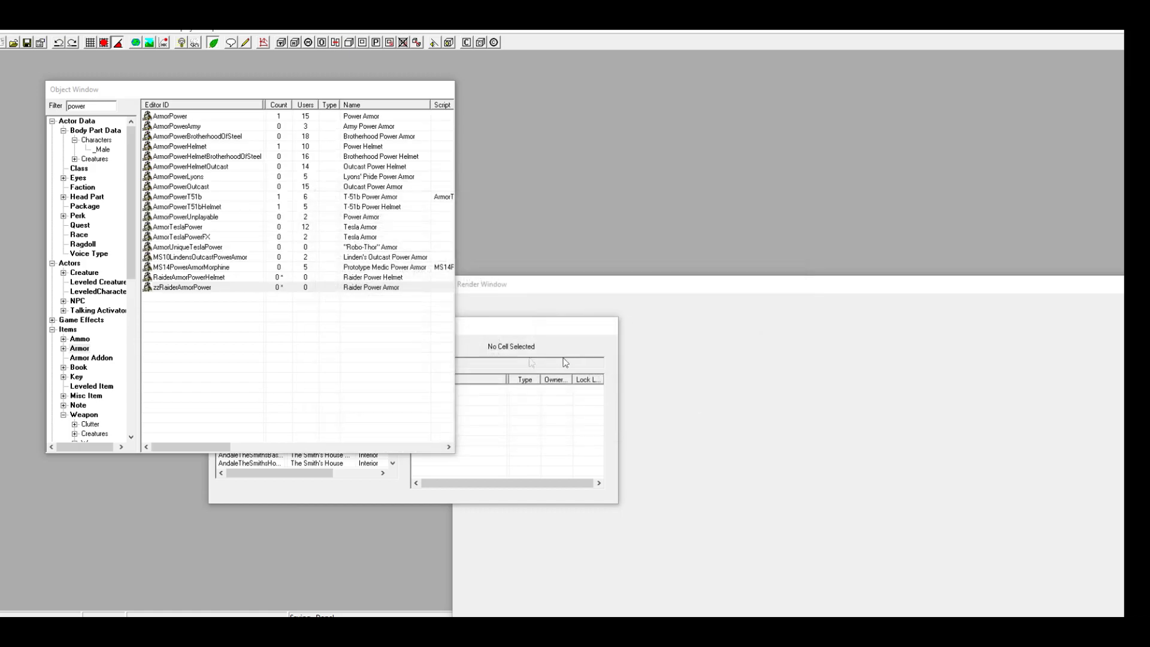
Step: Rename the RaiderArmorPowerHelmet record's ID to zzRaiderArmorPowerHelmet without creating a new form
click(192, 278)
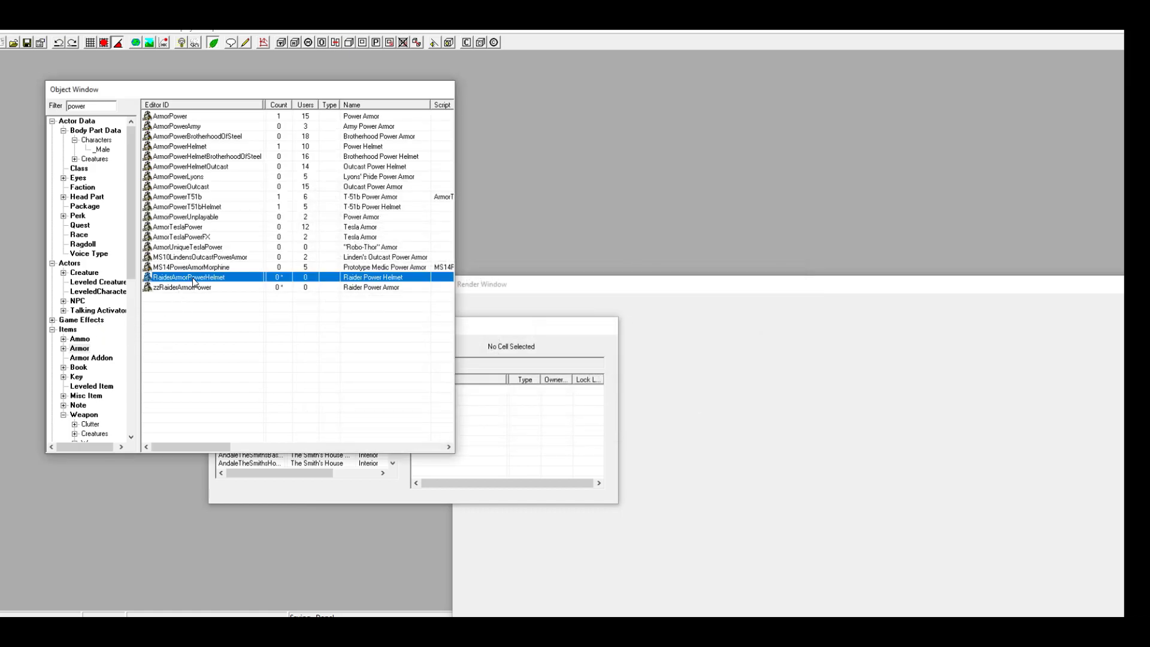
click(224, 280)
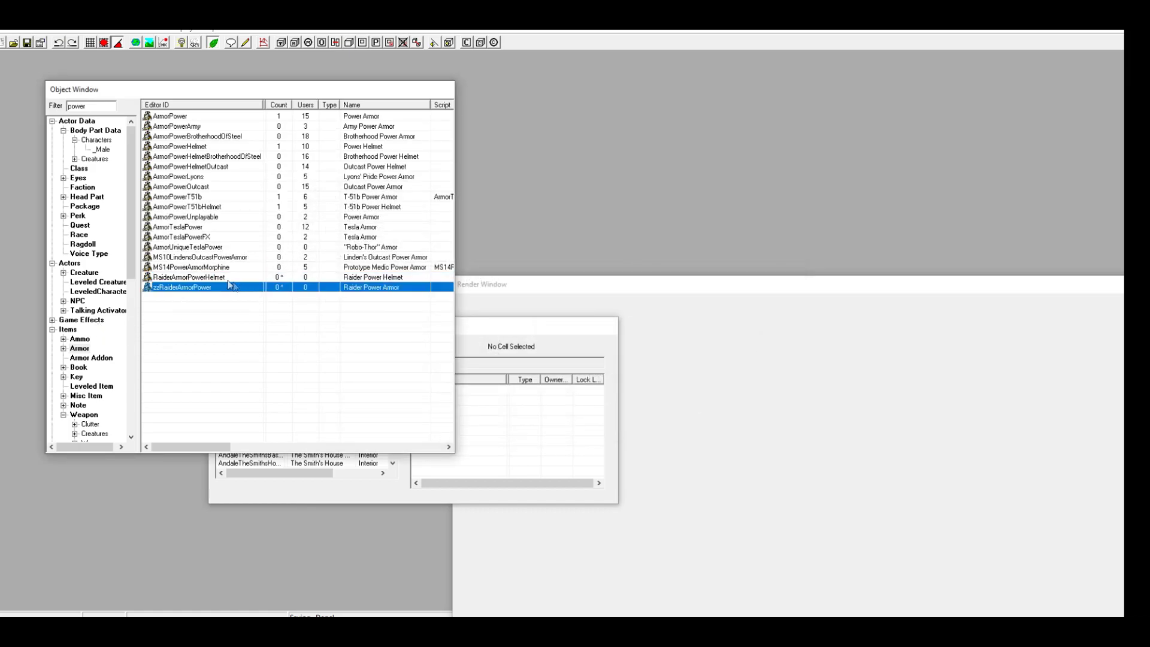
double_click(225, 281)
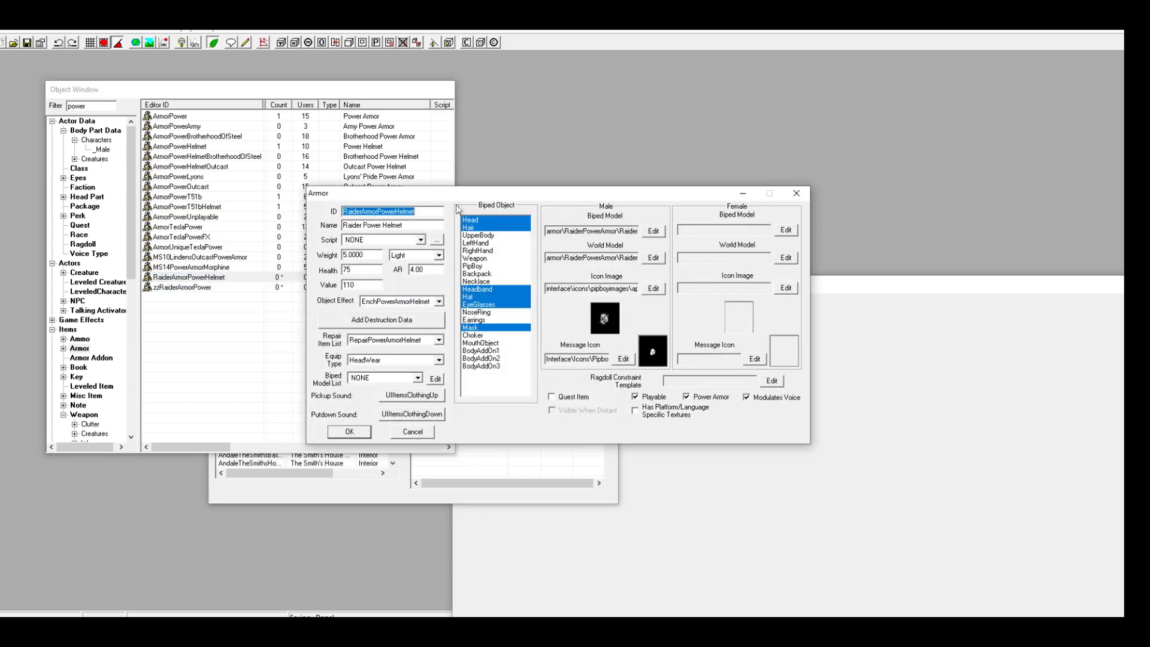
click(345, 212)
text(zz)
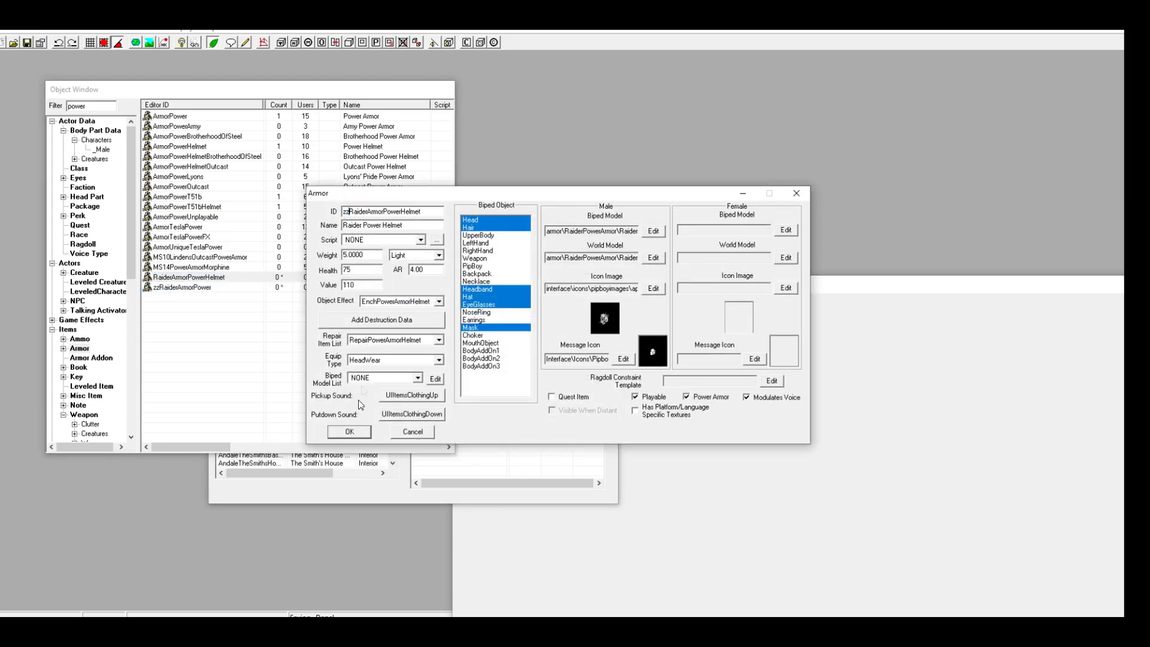
click(349, 431)
click(635, 371)
click(594, 363)
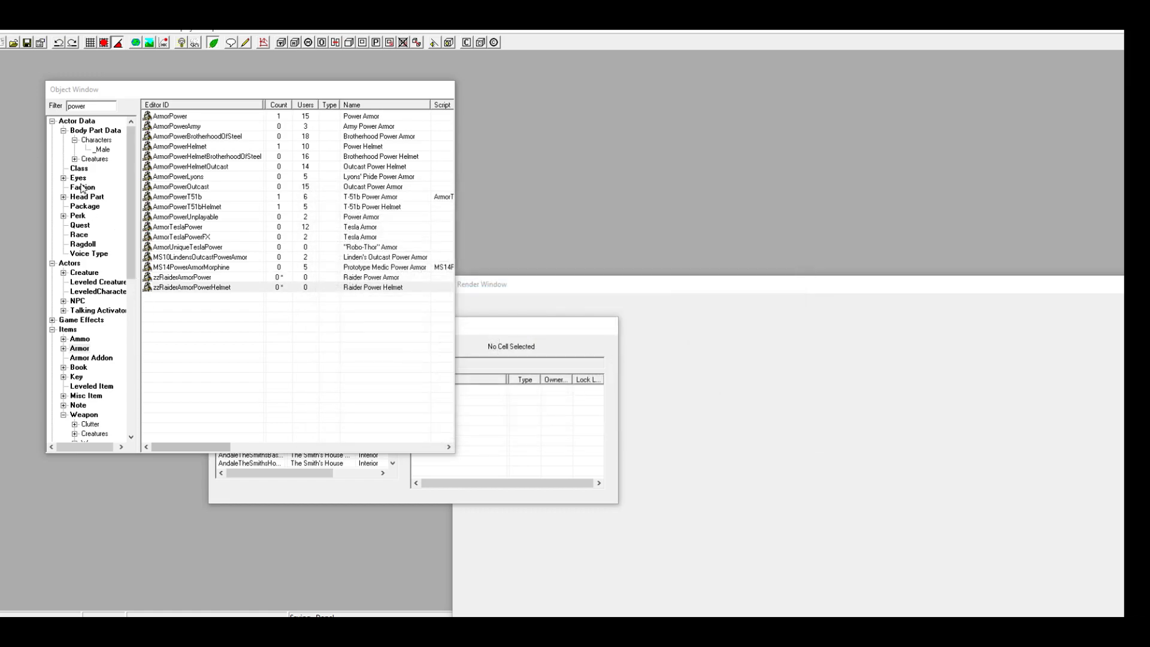
Step: Filter the NPC records by zz and open the inventory of zzRaiderLeader
double_click(96, 108)
text(zz)
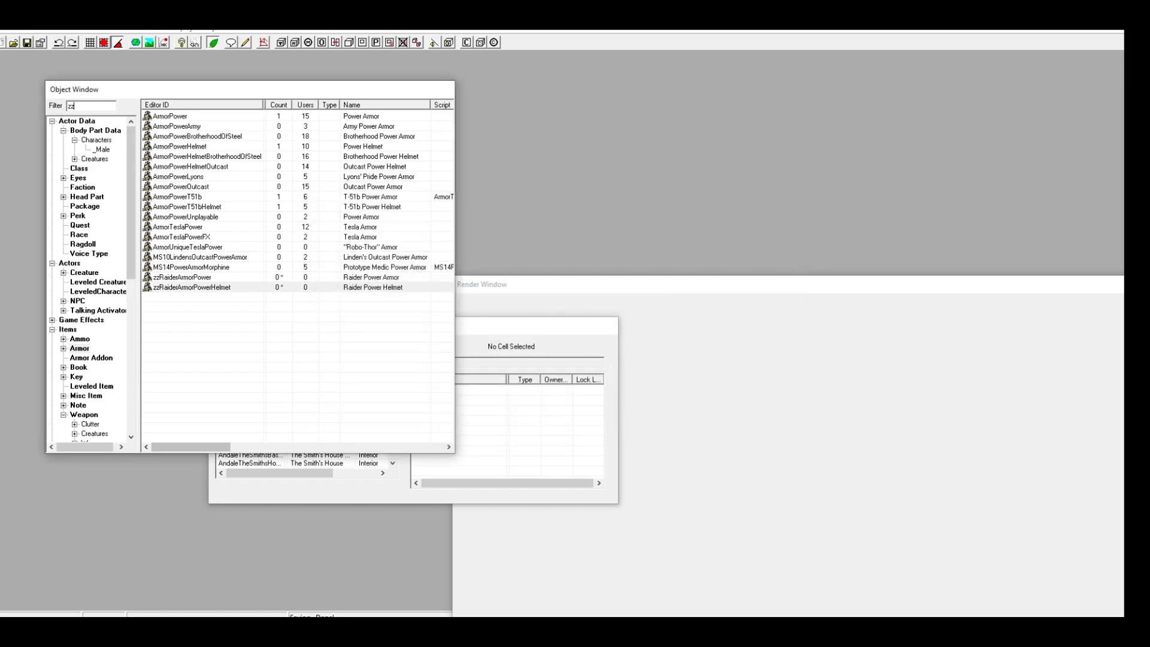
click(77, 301)
drag(201, 115, 539, 311)
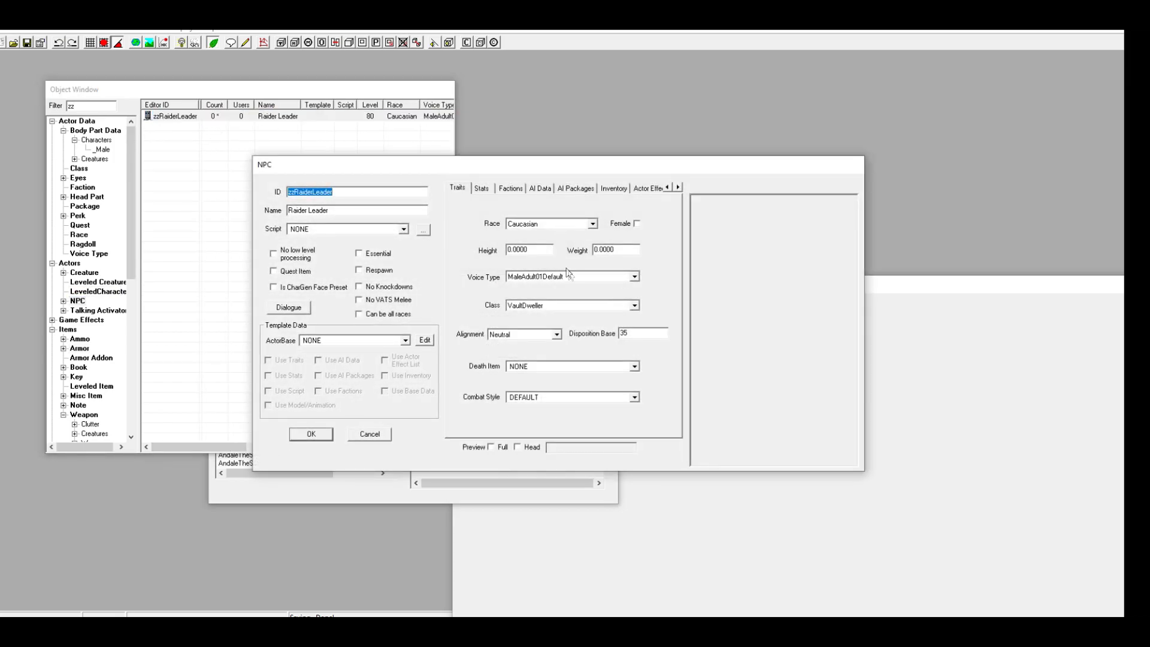
click(575, 188)
click(613, 188)
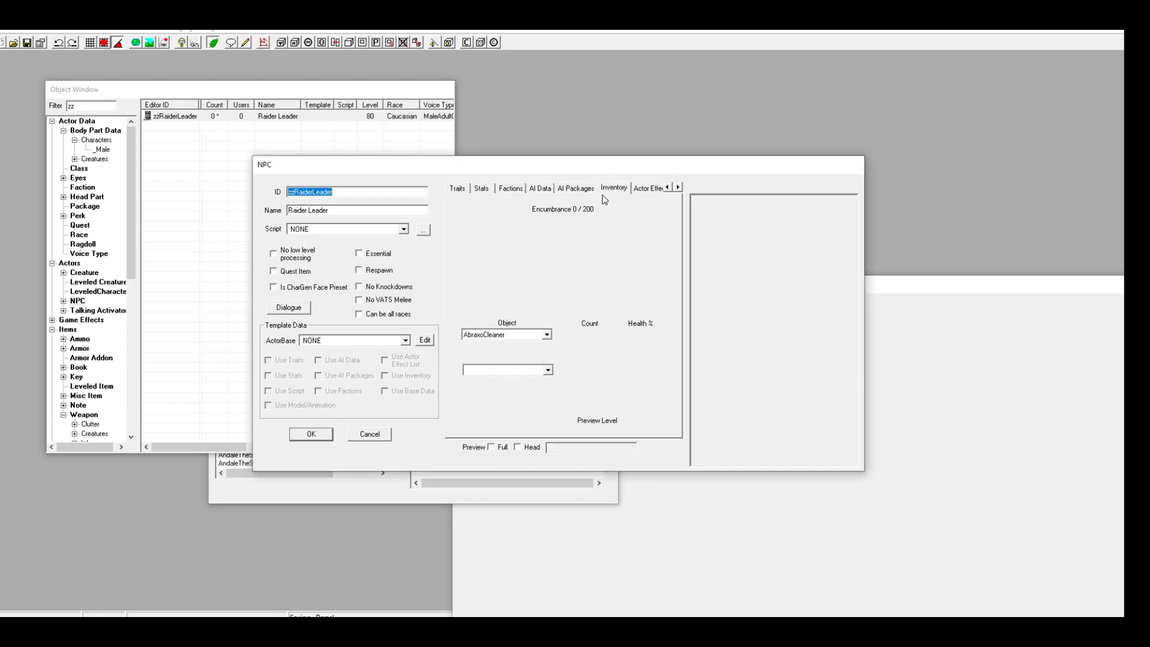
Step: Add a new inventory entry to the Raider Leader and set its object to zzRaiderArmorPower
right_click(529, 262)
click(555, 268)
click(509, 334)
text(zzRaiderArmorPower)
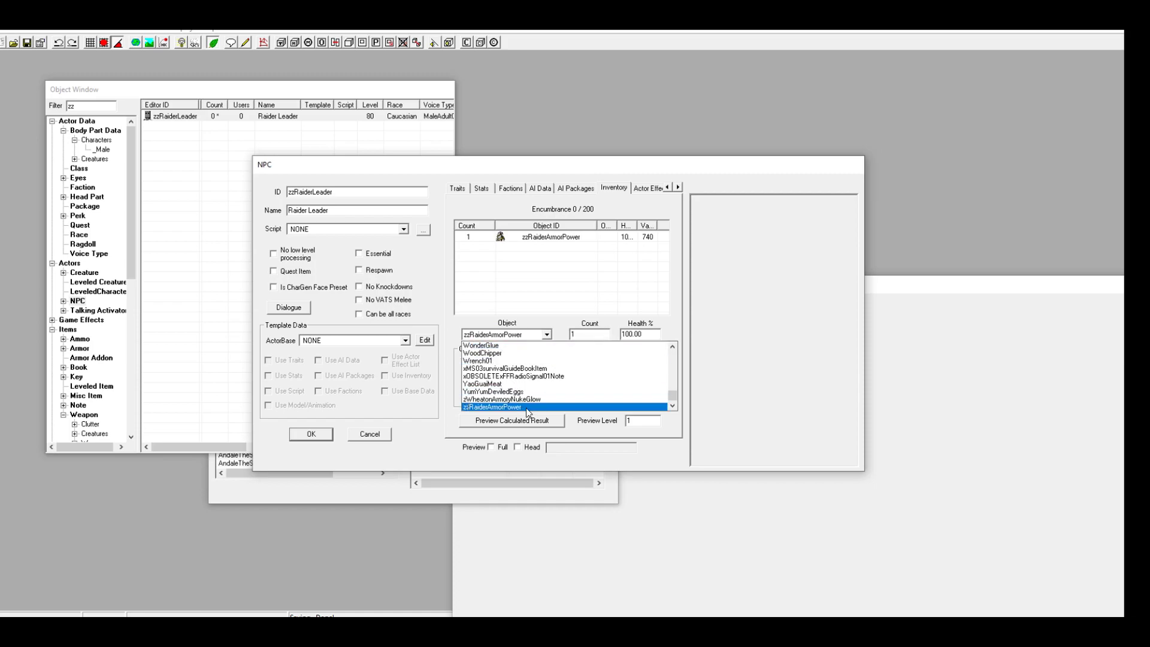
click(526, 407)
Step: Add a second inventory entry to the Raider Leader and set its object to zzRaiderArmorPowerHelmet
click(518, 243)
right_click(519, 242)
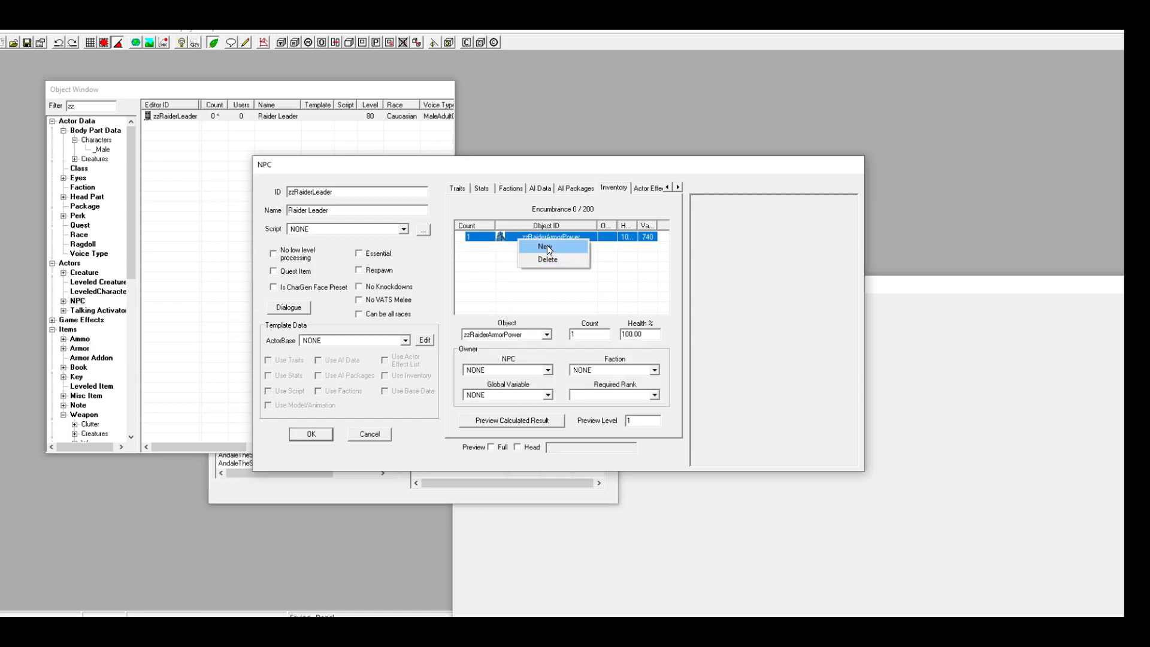
click(547, 246)
click(519, 333)
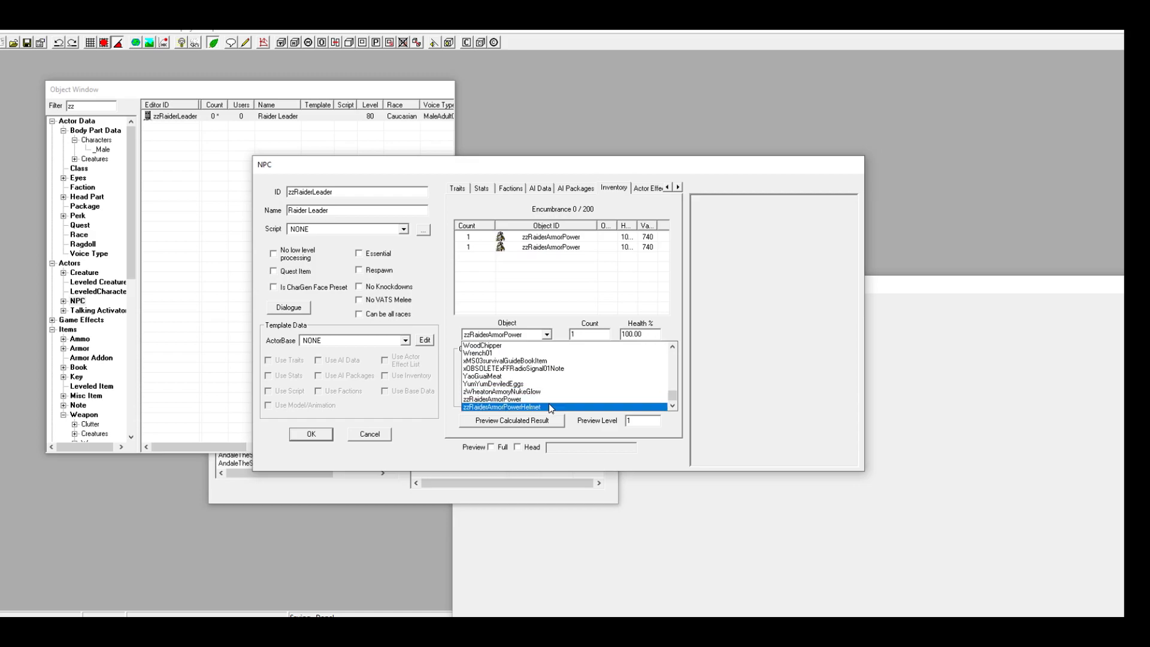
click(550, 407)
click(541, 312)
Step: Add an Ammo5mm75 entry with a count of 20 to the Raider Leader's inventory
right_click(535, 290)
click(548, 295)
click(497, 334)
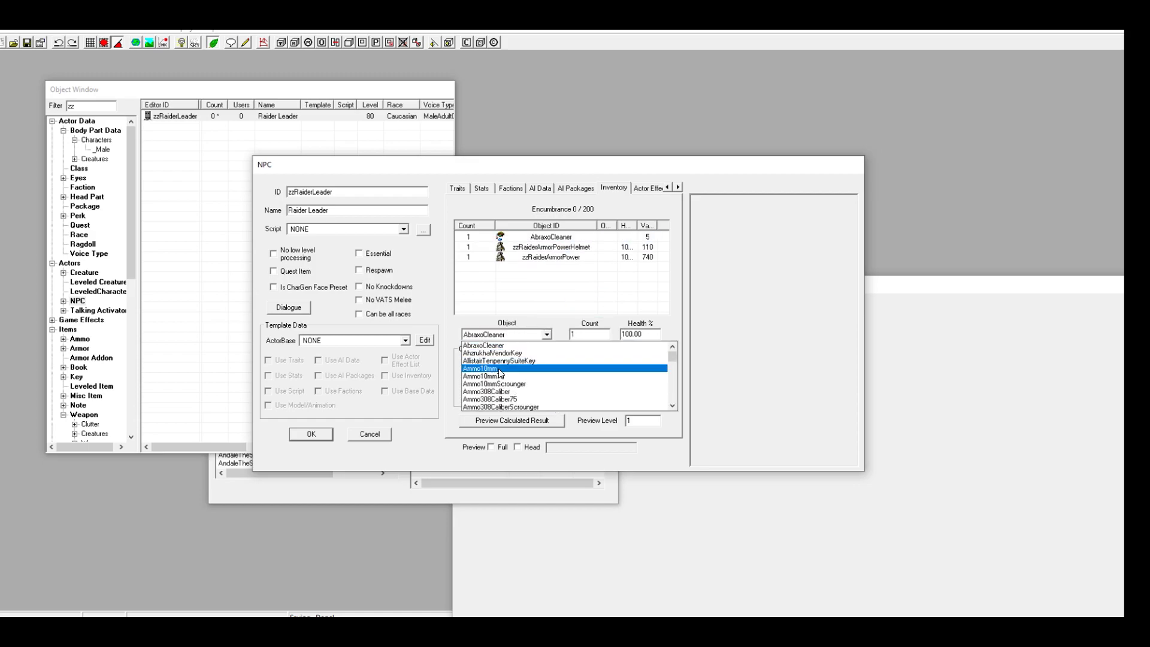
click(500, 369)
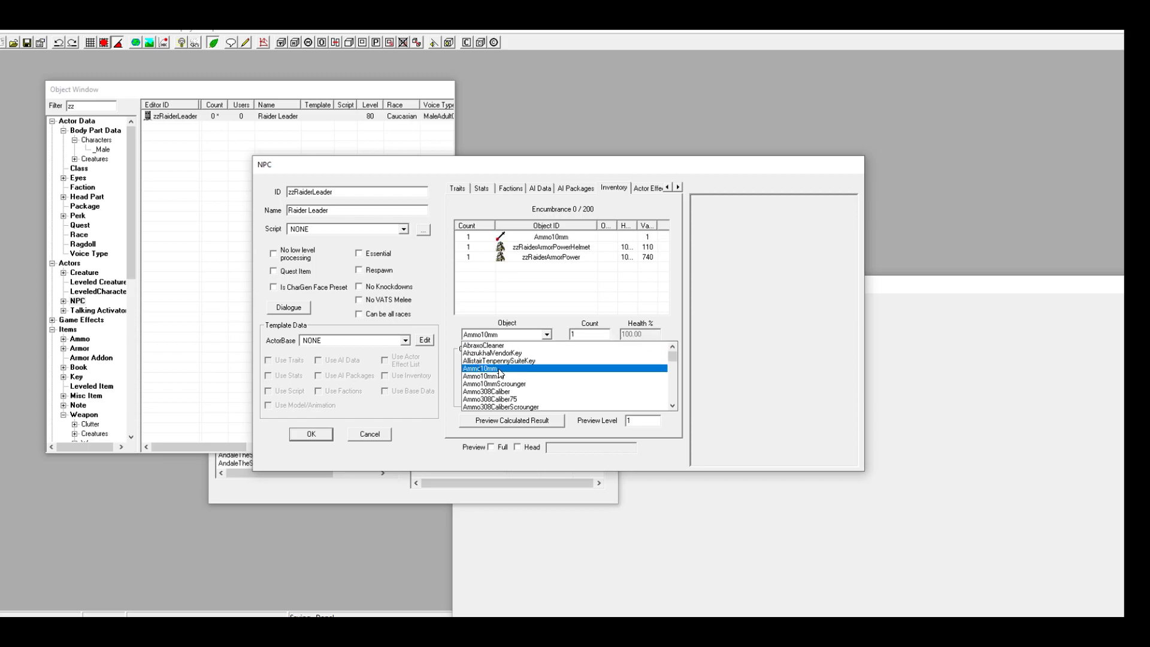
text(Ammo556)
scroll(509, 380, down, 2)
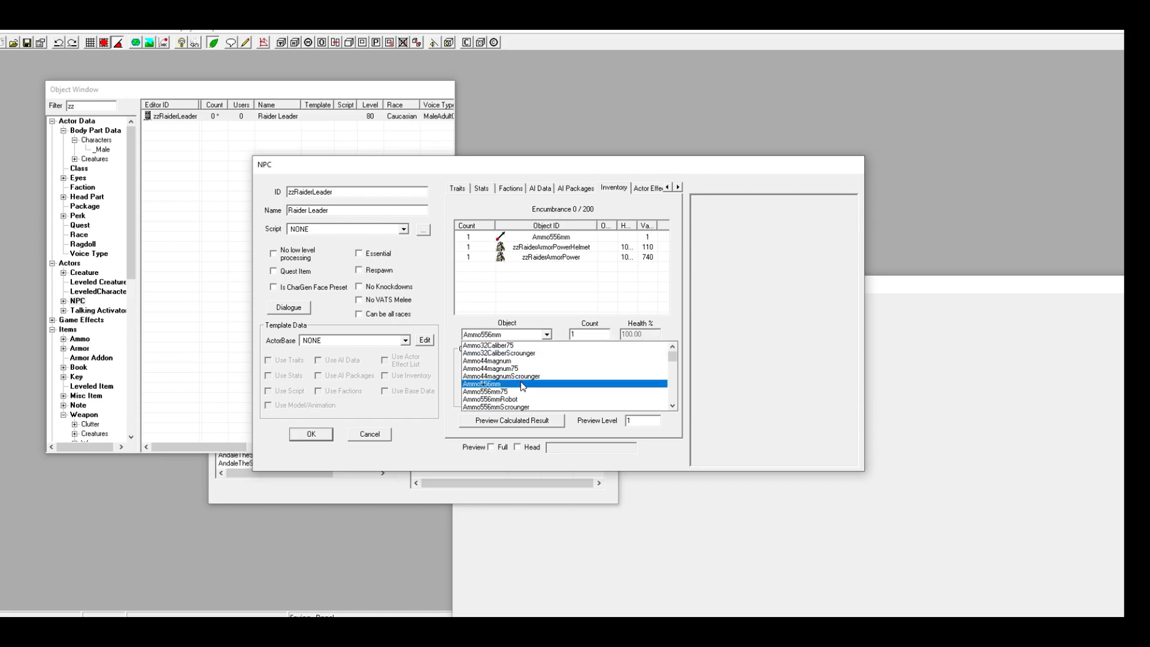
click(505, 398)
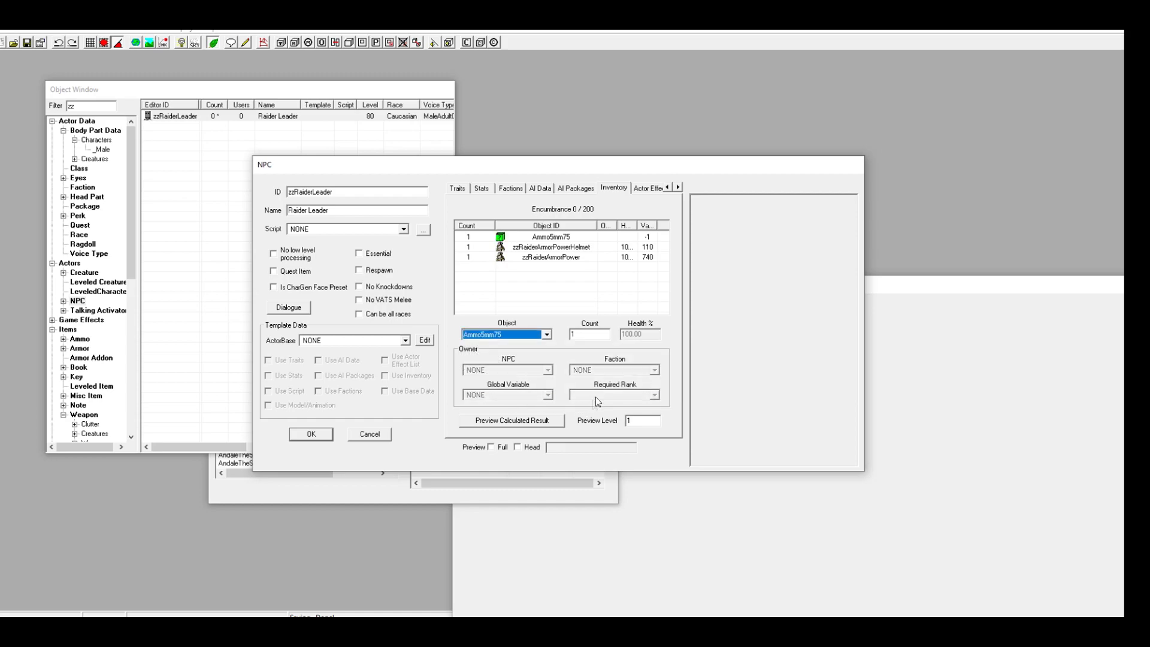
key(Tab)
text(20)
click(565, 302)
Step: Add a WeapMinigun entry to the Raider Leader's inventory
right_click(553, 276)
click(575, 284)
click(542, 332)
text(weap)
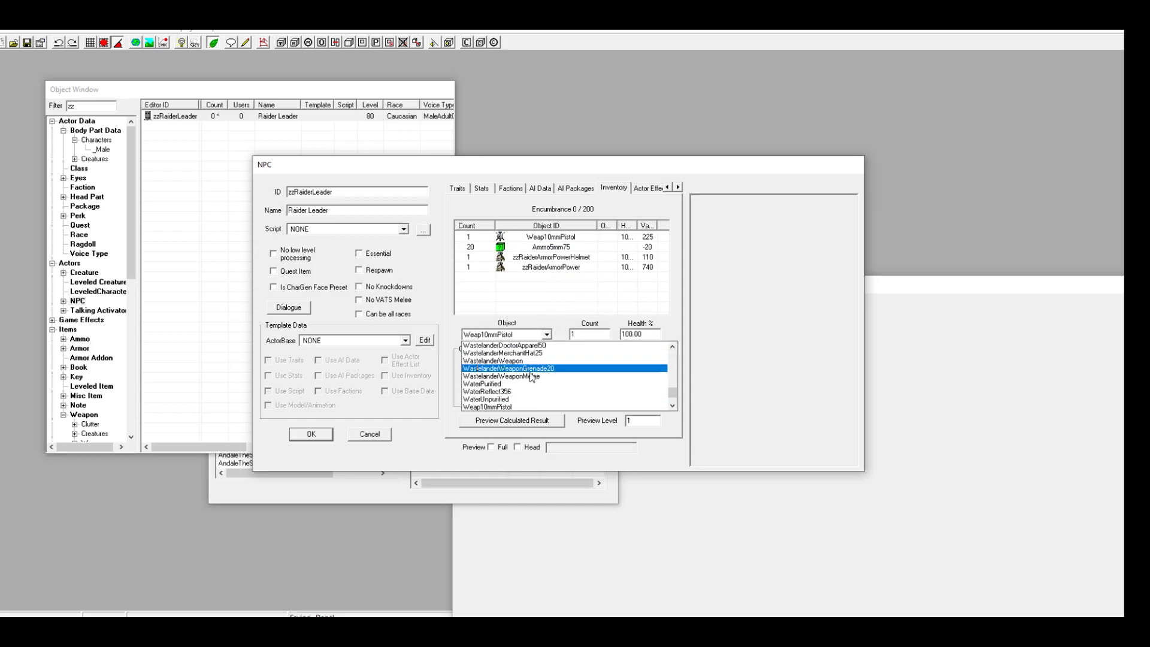
scroll(530, 372, down, 2)
scroll(530, 378, down, 3)
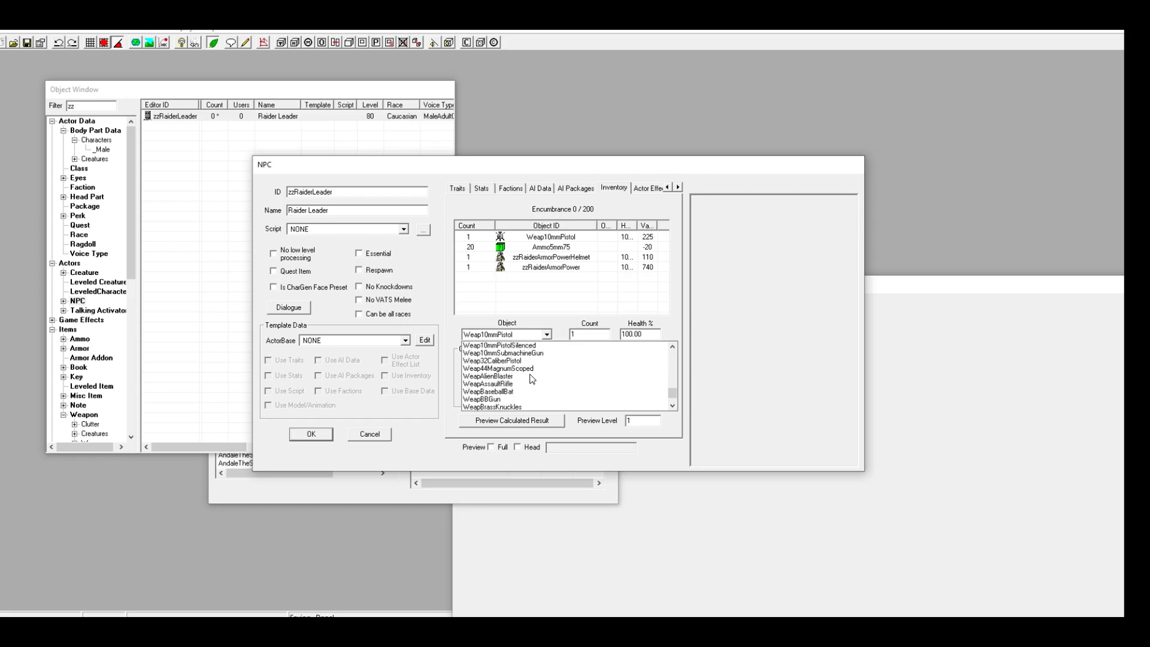
scroll(536, 382, down, 3)
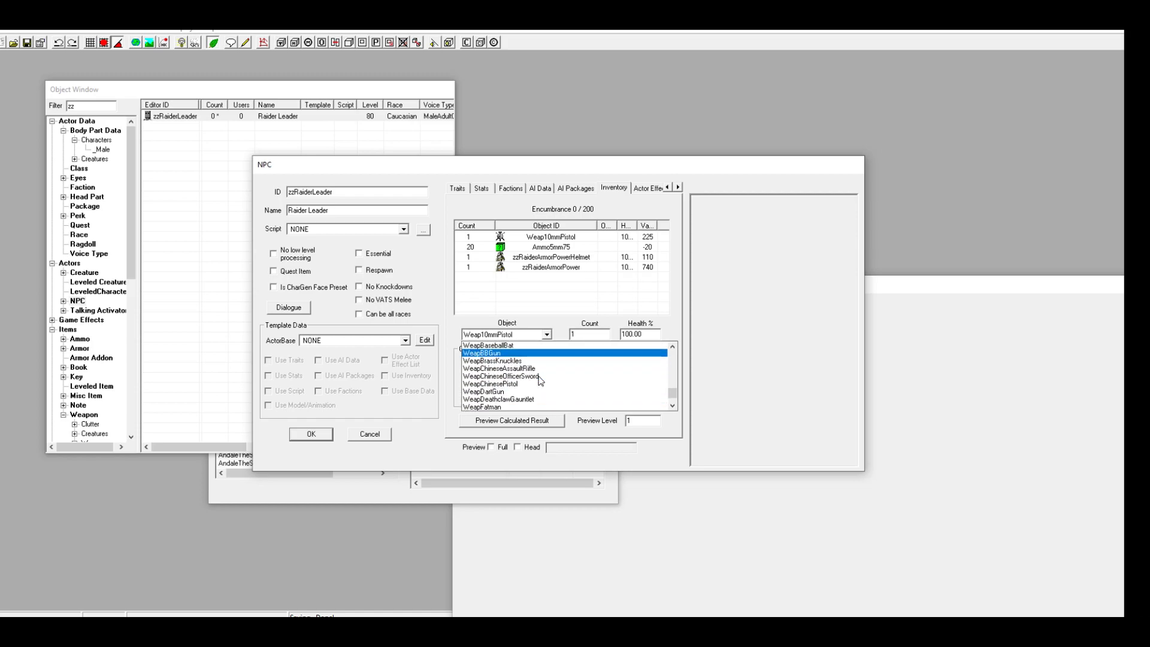
key(Down)
key(Down)
key(Down)
key(Down)
key(Down)
key(Down)
key(Down)
key(Down)
key(Down)
key(Down)
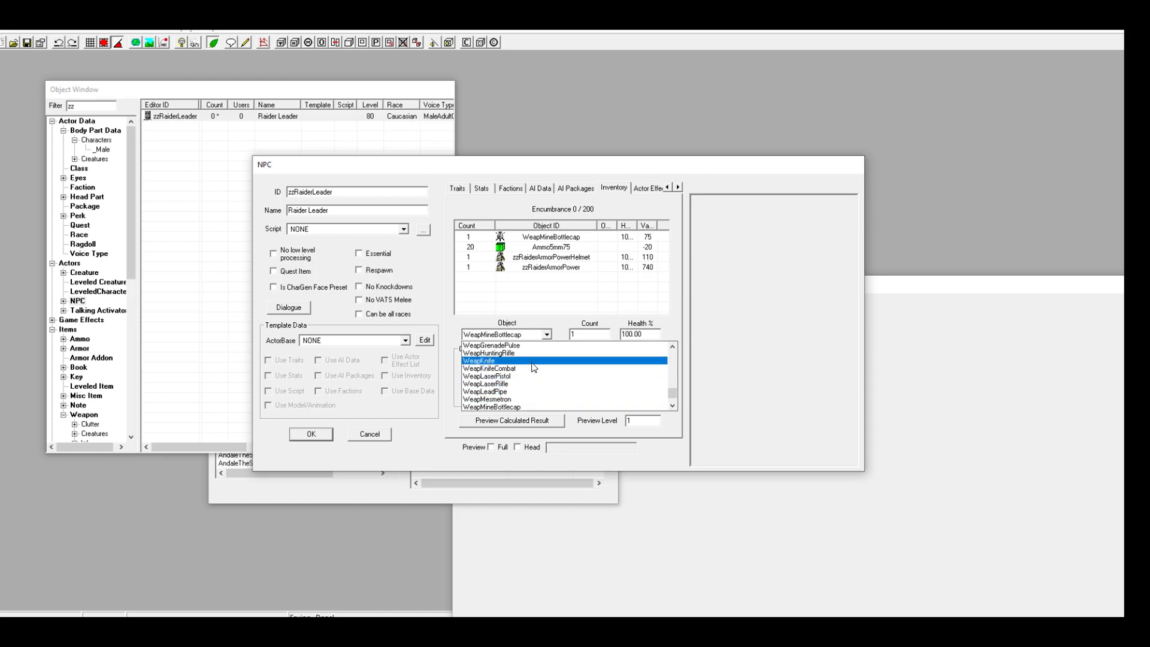
scroll(545, 375, down, 2)
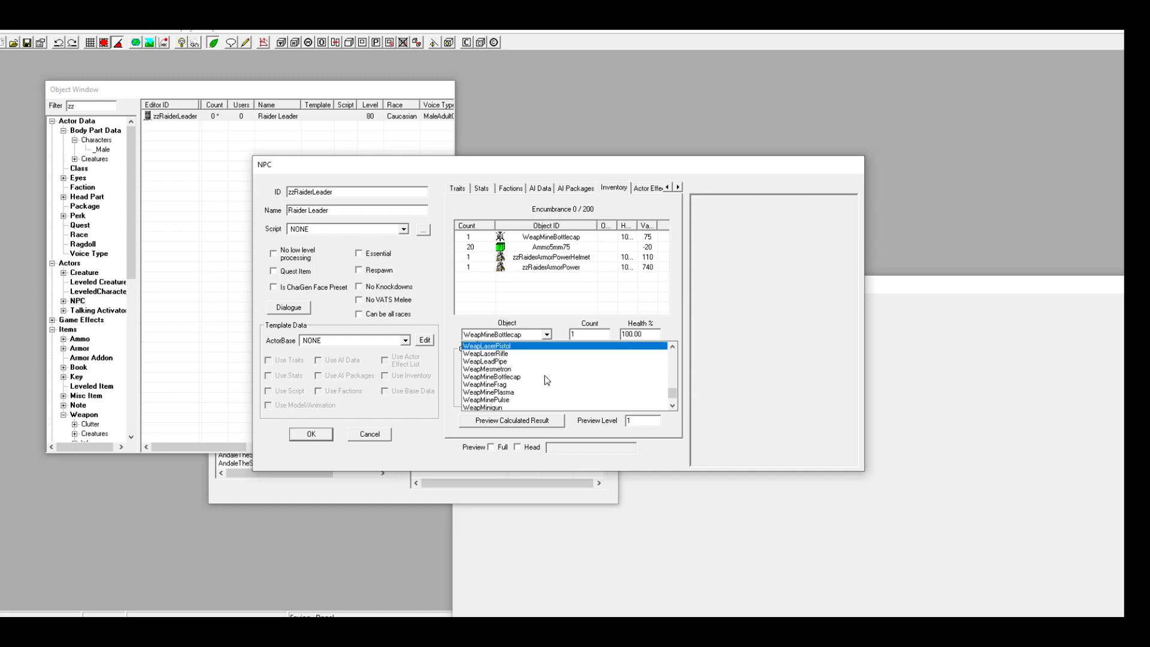
click(532, 393)
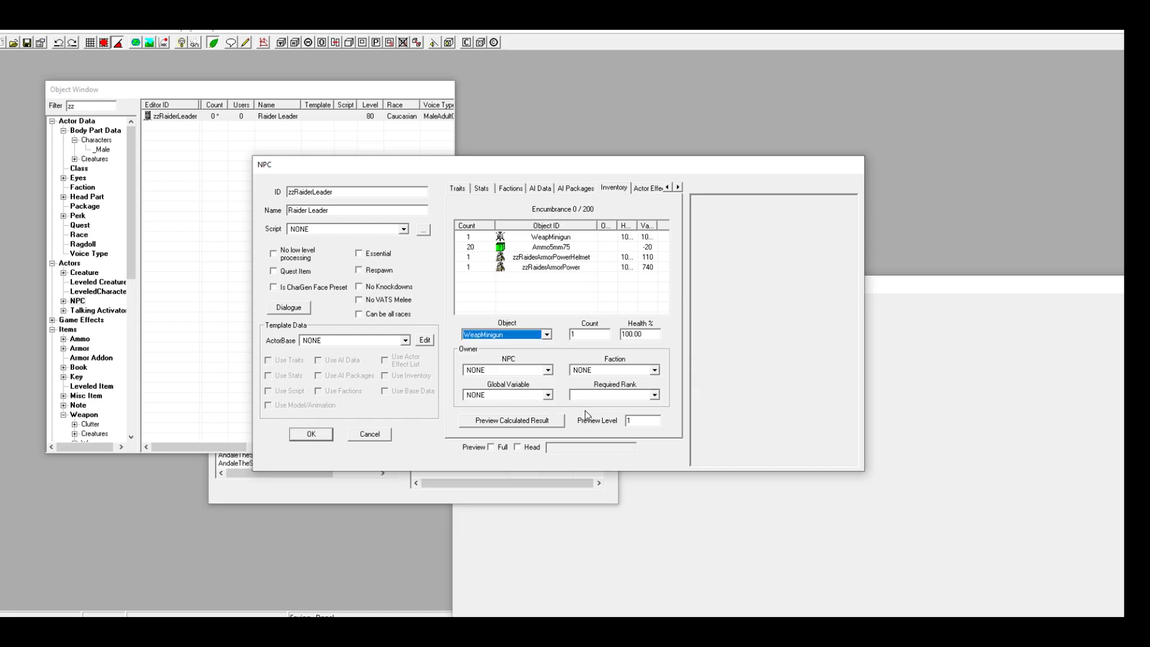
Step: Show the full-body preview of the Raider Leader and rotate it to inspect the equipped armor from the front
click(491, 447)
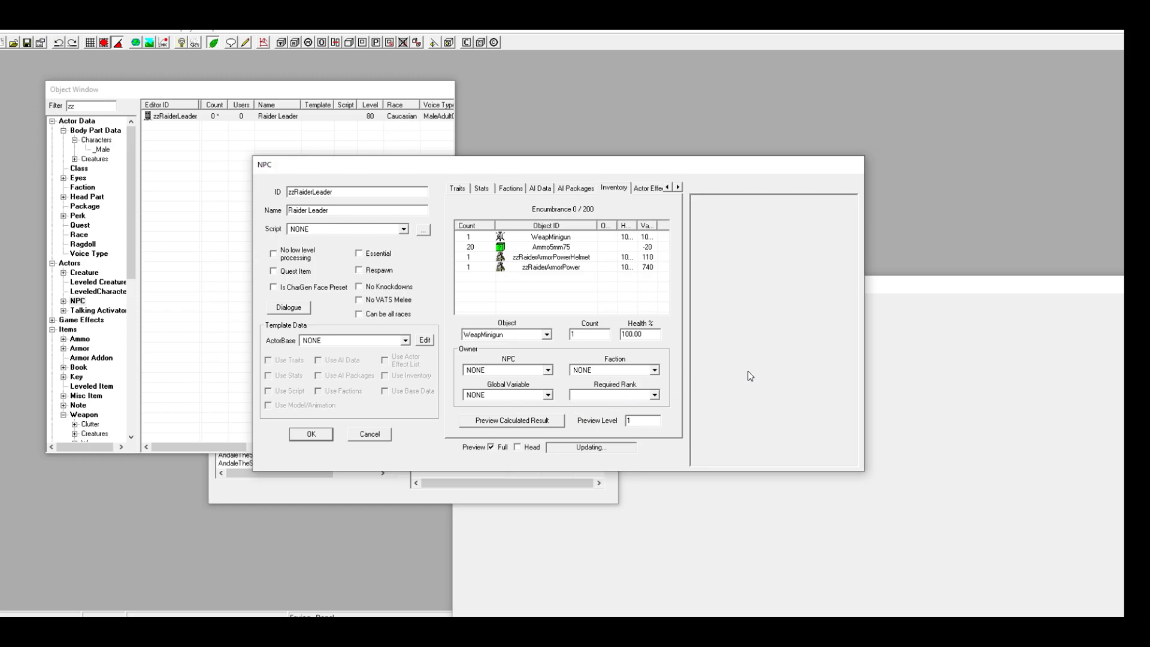
right_click(749, 352)
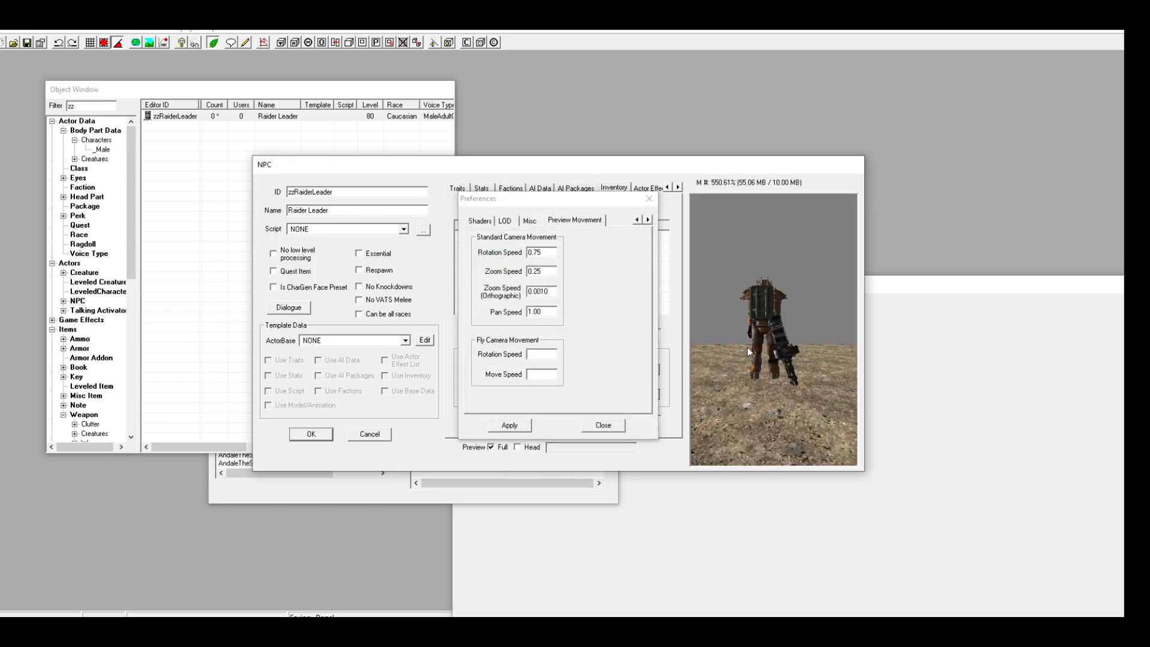
click(602, 425)
drag(793, 312, 721, 333)
scroll(770, 326, down, 5)
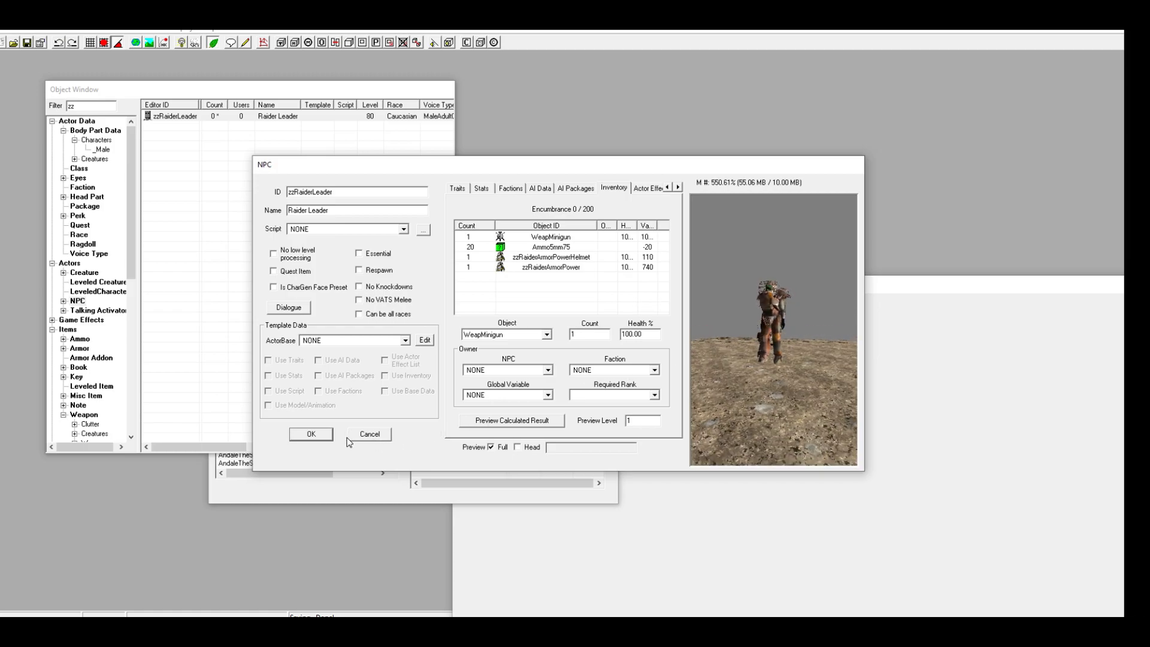
Step: Set the Raider Leader's voice type to zzRaiderLeaderVOICE and save the NPC
click(457, 188)
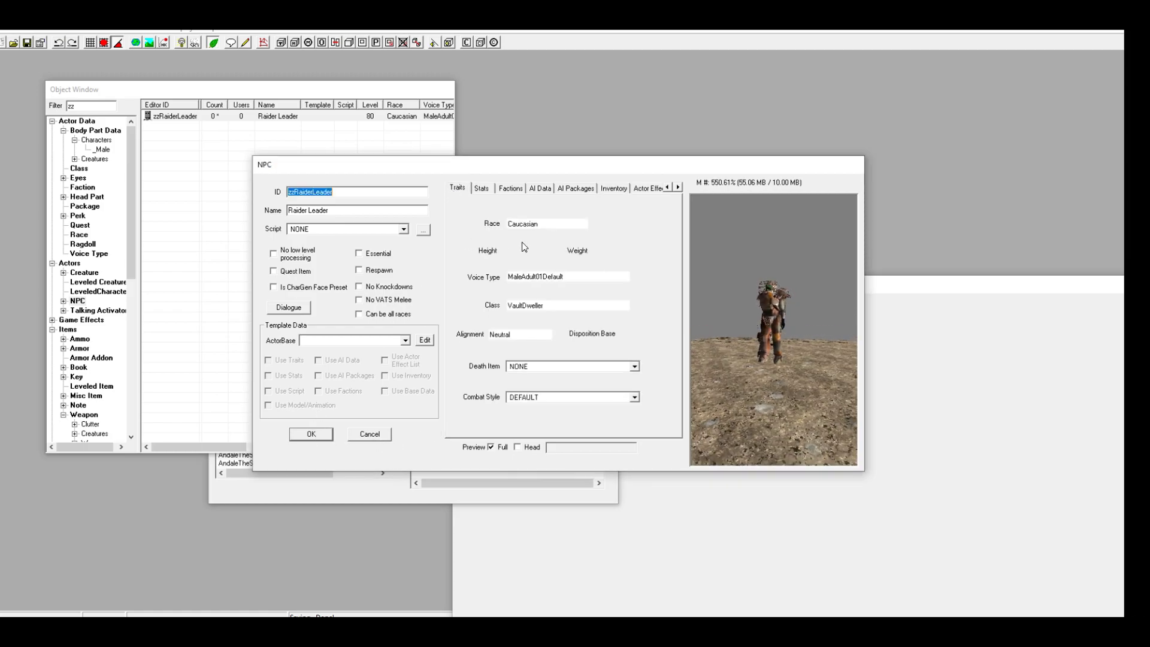
click(560, 276)
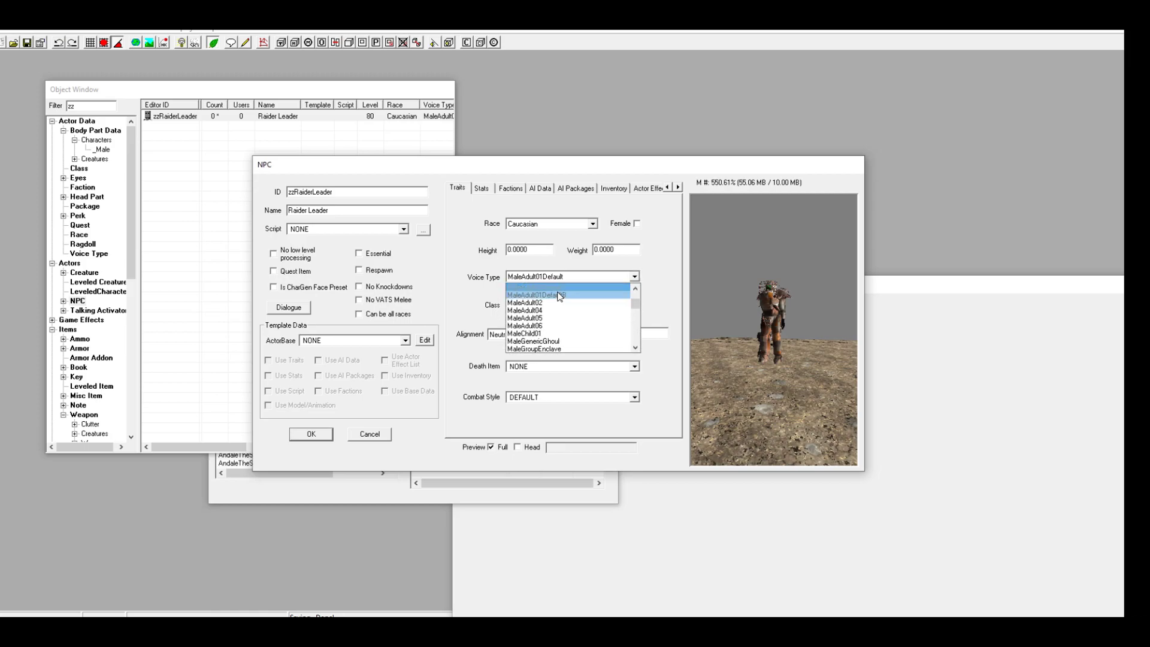
scroll(563, 312, down, 10)
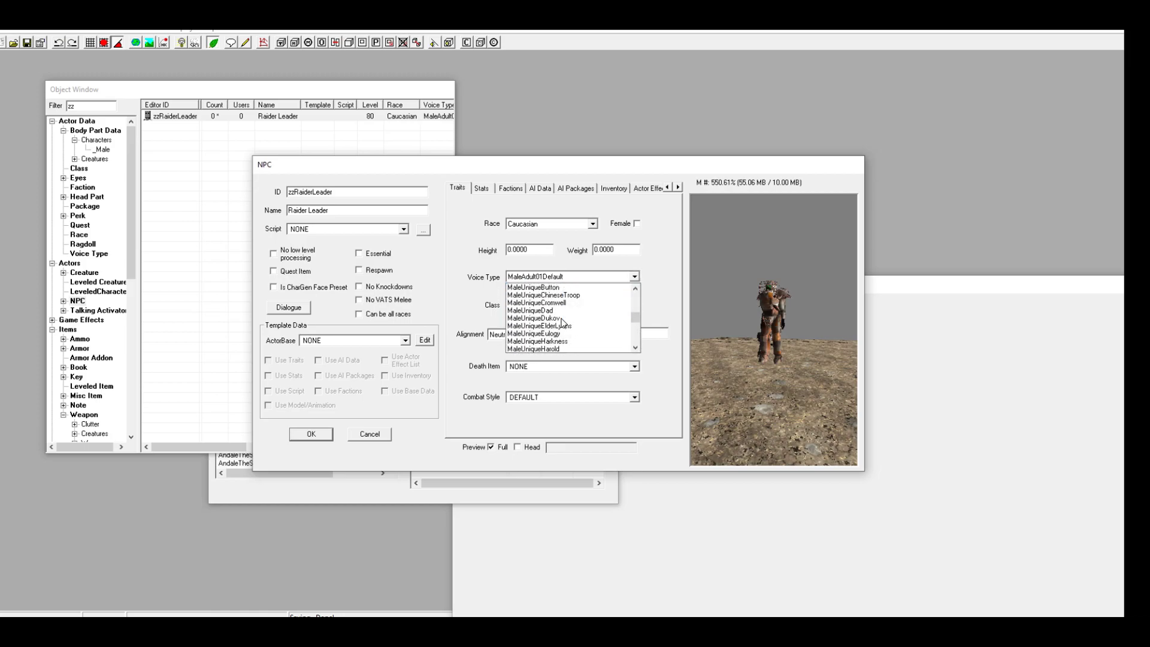
key(z)
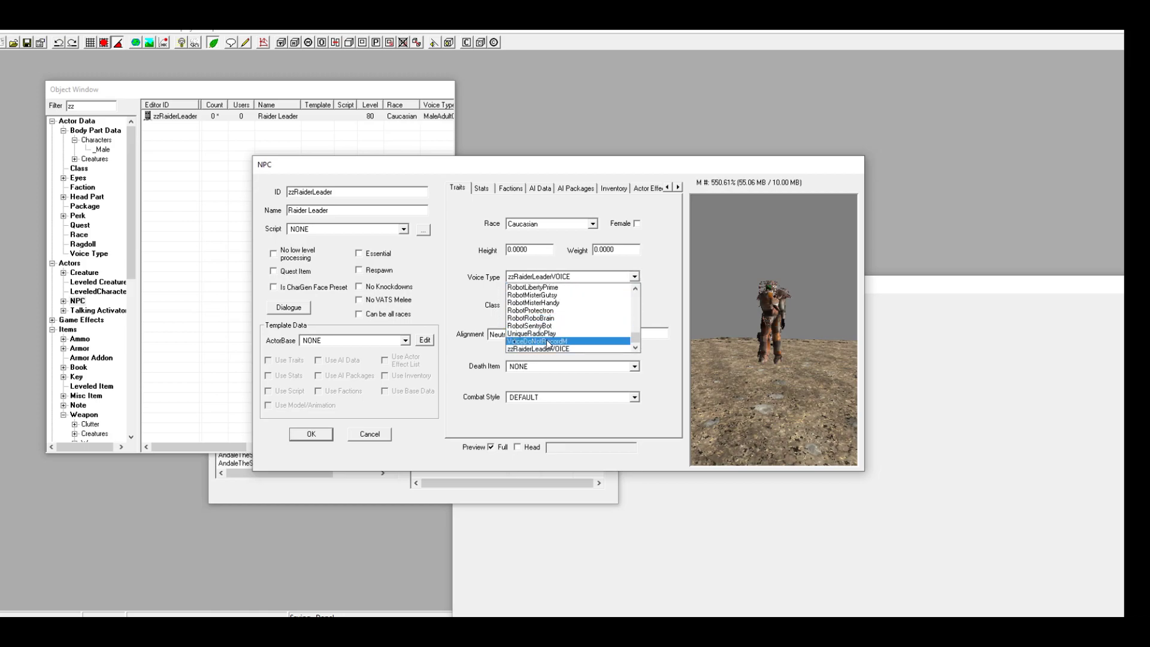
click(527, 348)
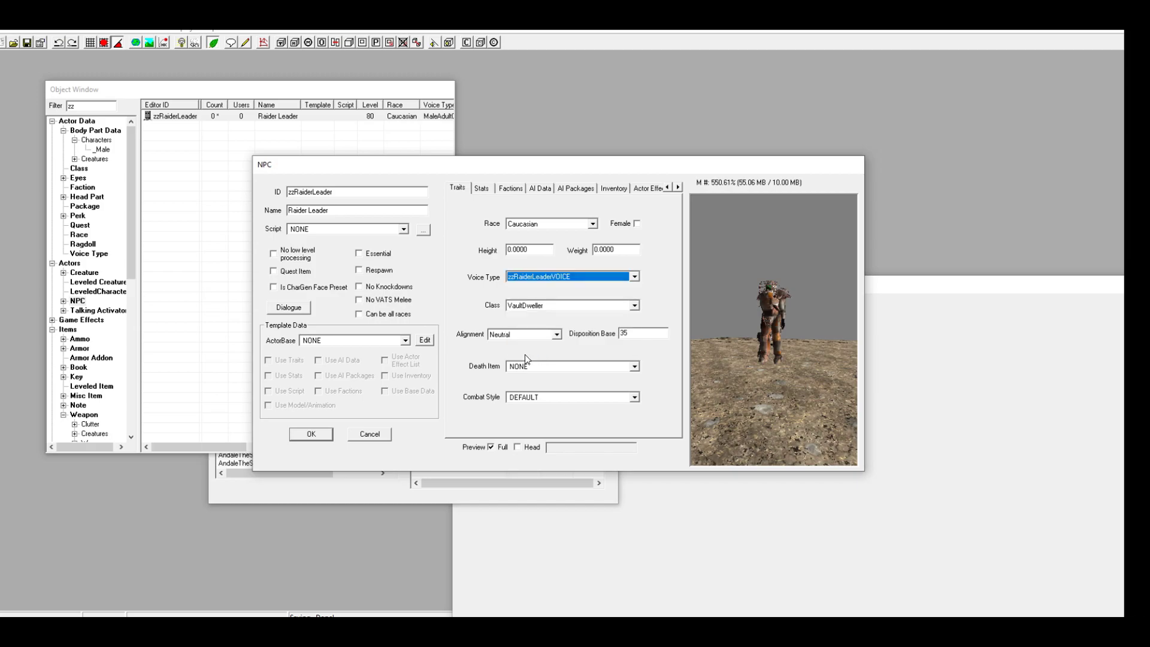
click(304, 435)
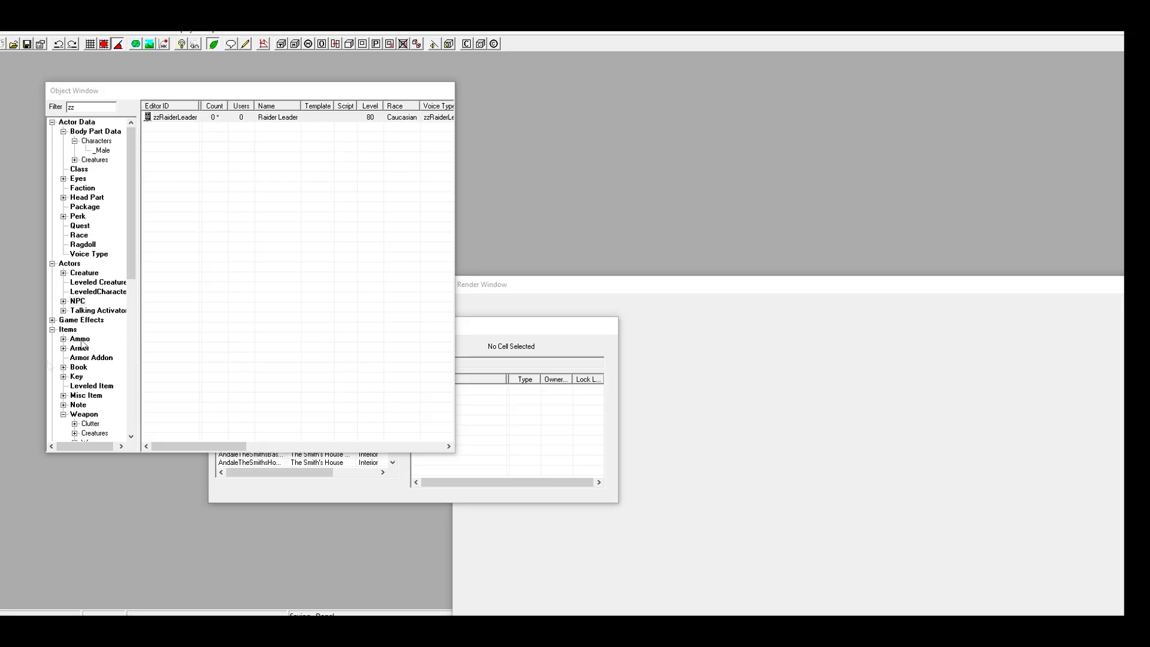
Step: Reopen the zzRaiderLeader NPC, set its aggression to Unaggressive and save the record
click(231, 241)
double_click(178, 116)
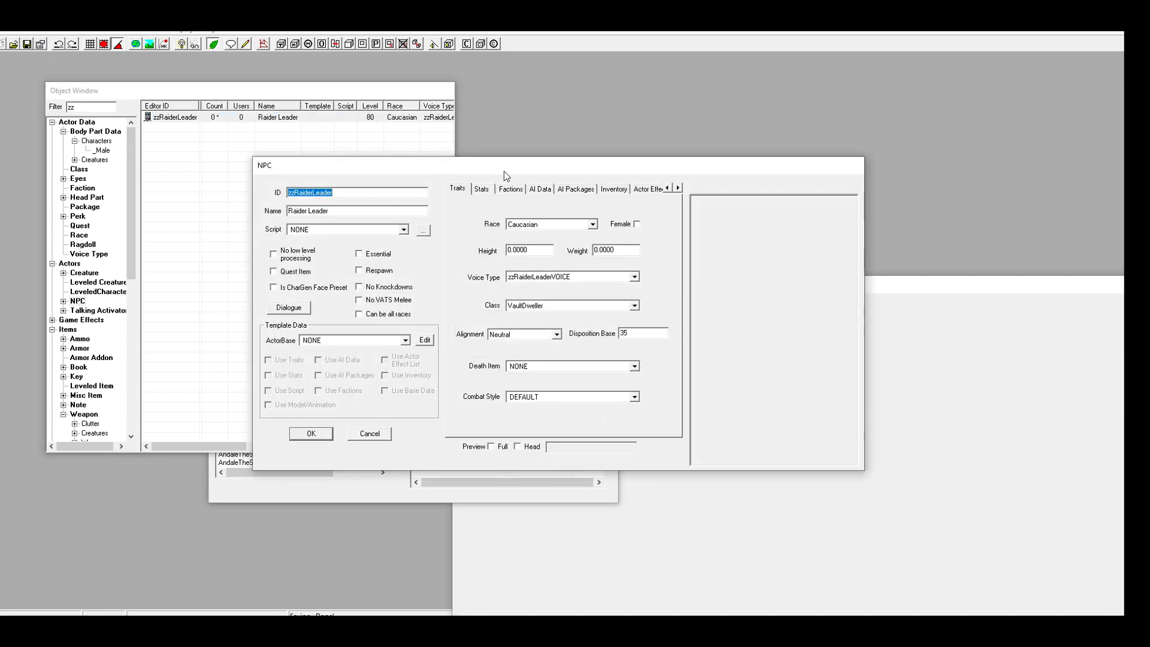
click(540, 189)
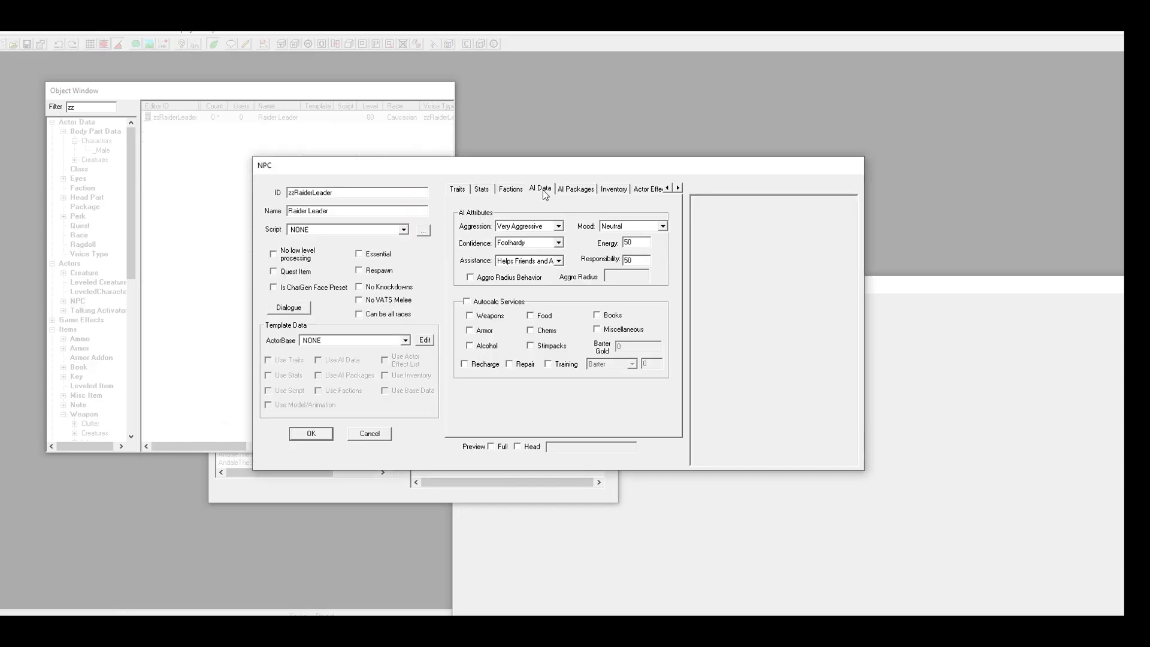
click(529, 226)
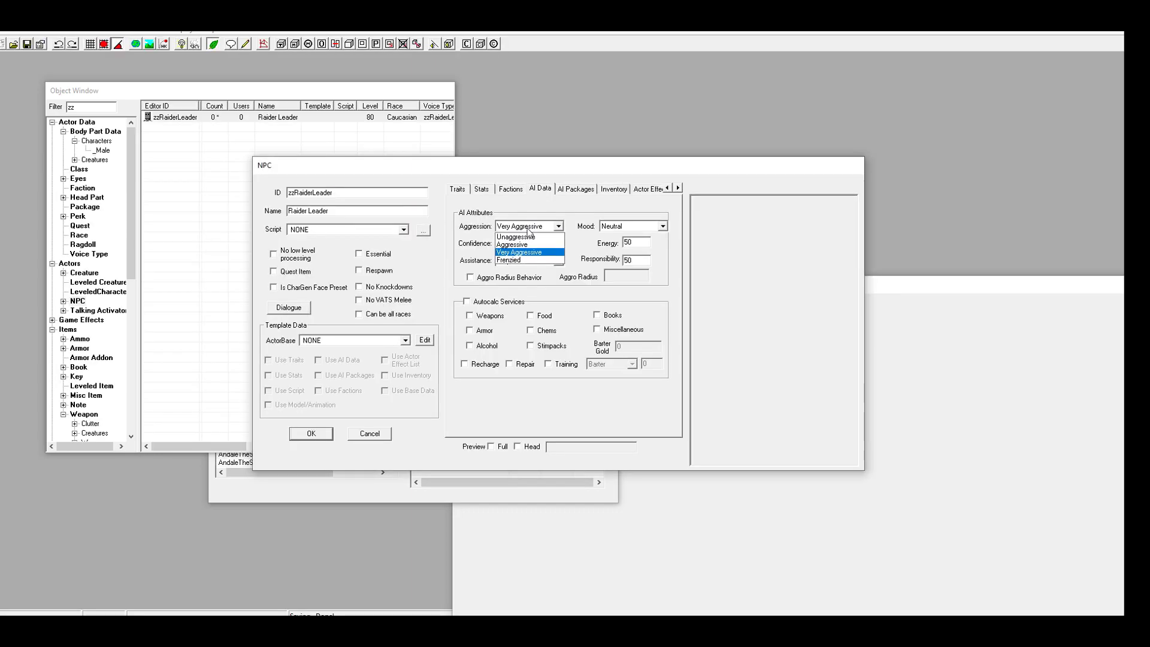
click(538, 236)
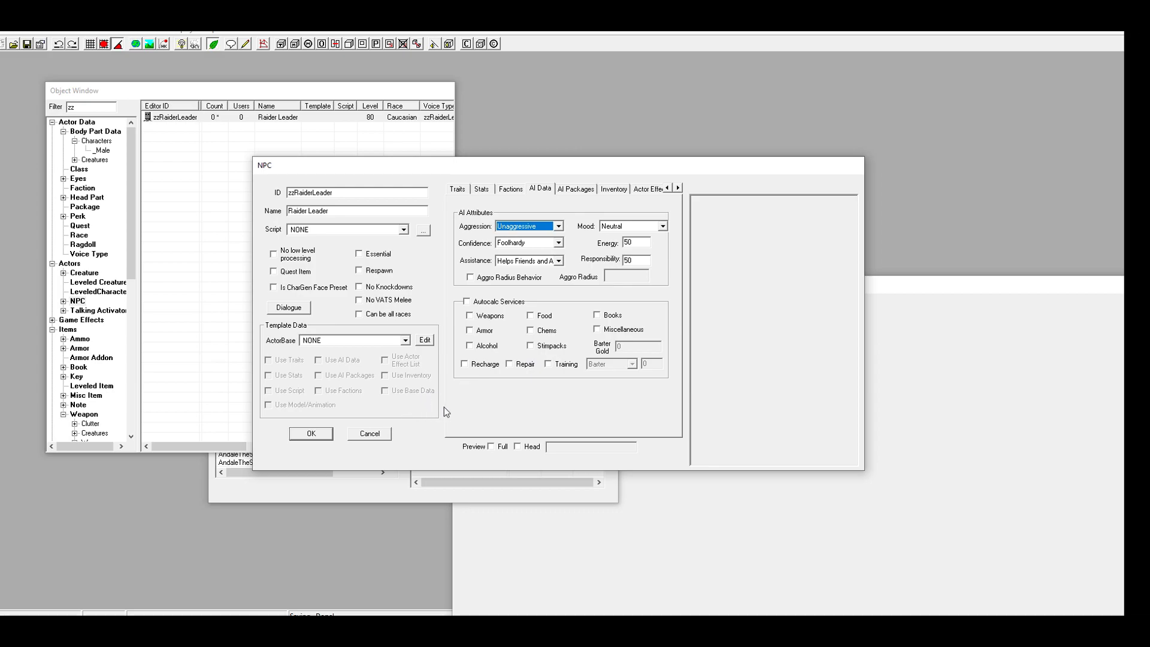
click(312, 433)
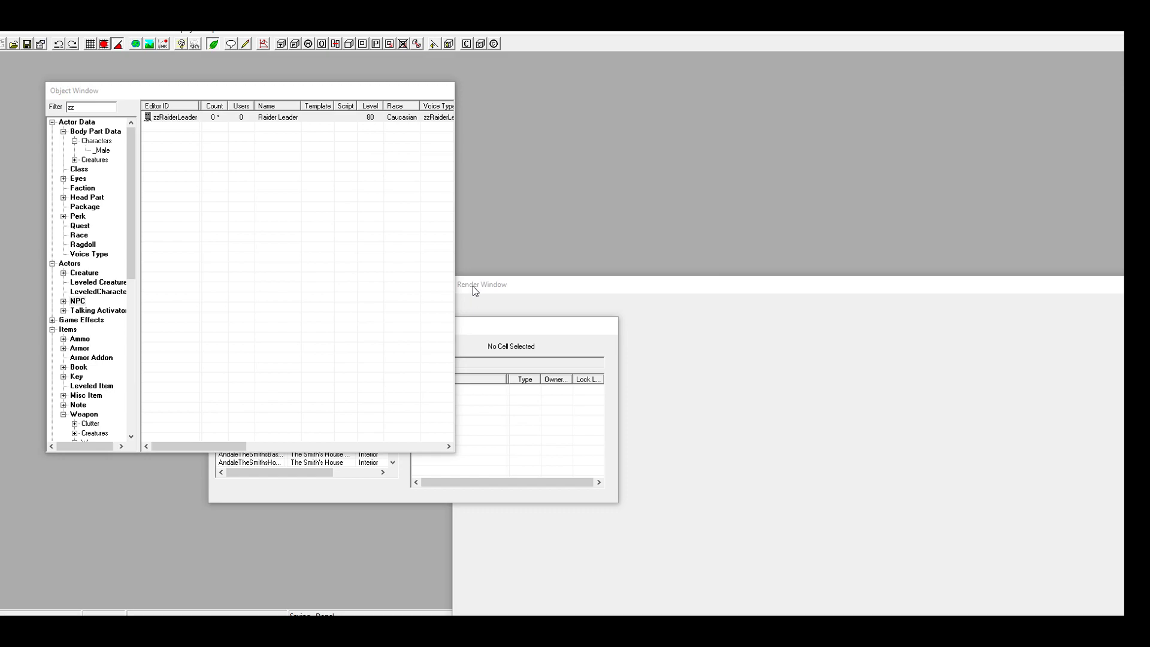
Step: Reopen the zzRaiderLeader NPC and change its ID to zzRaiderFollower and its name to Raider Follower
click(189, 118)
click(189, 118)
key(Escape)
double_click(188, 120)
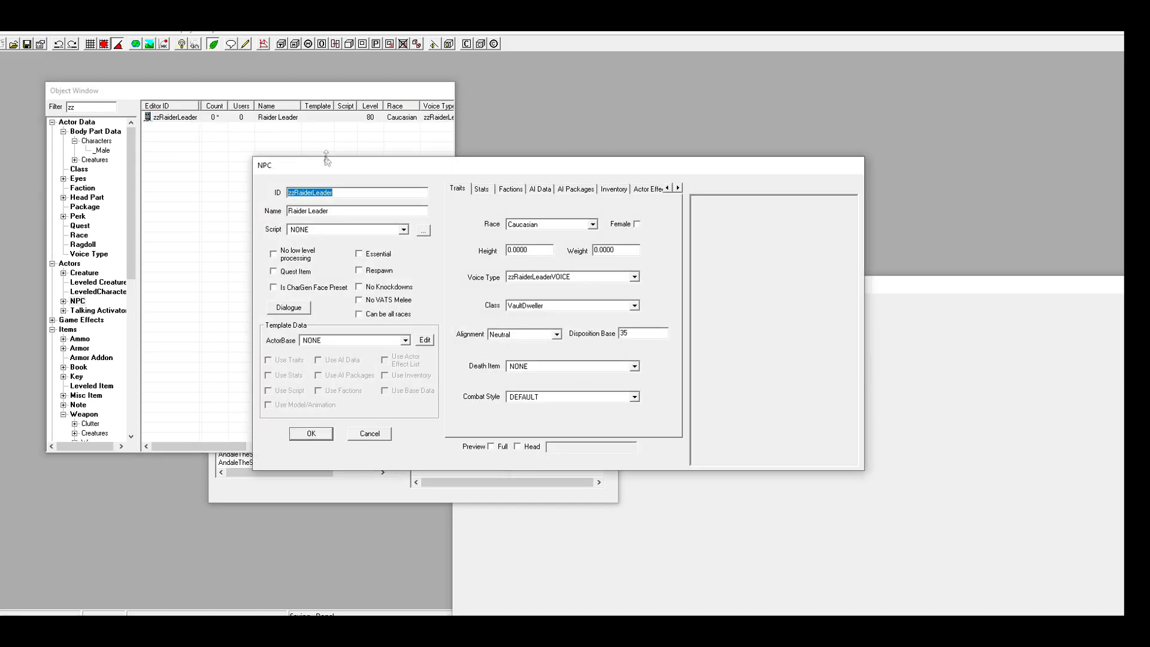
click(345, 191)
key(BackSpace)
key(BackSpace)
key(BackSpace)
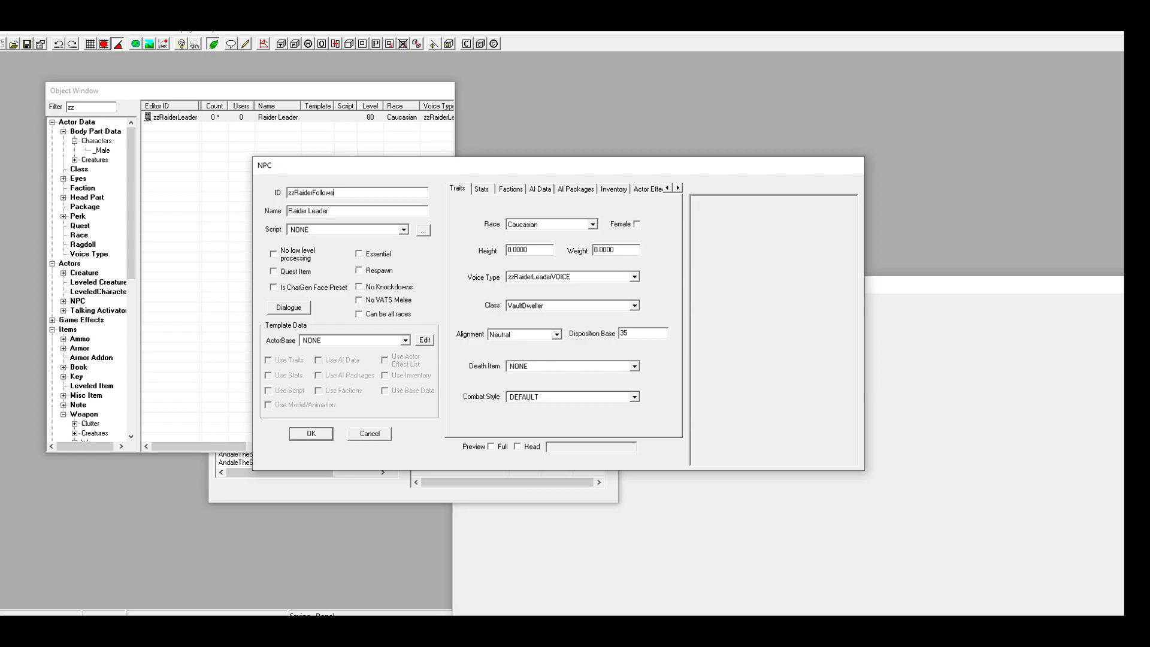
drag(330, 212, 307, 215)
text(Followe)
Step: Set the follower's level to 30, save the NPC as a new form and save the plugin
click(489, 189)
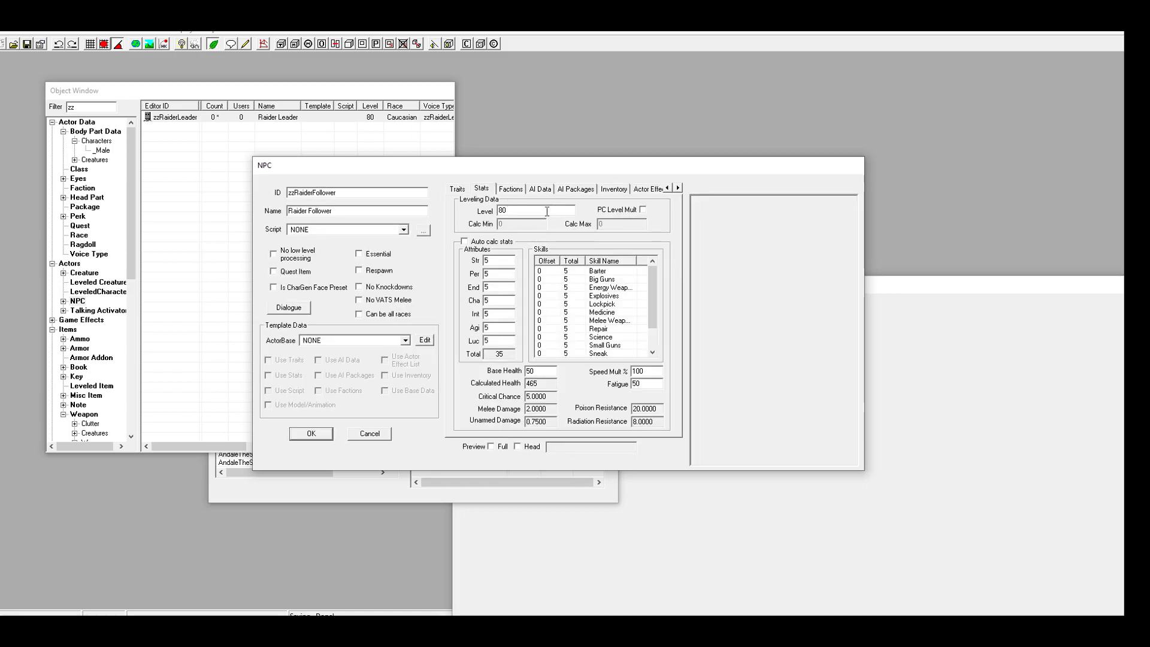
text(30)
click(549, 279)
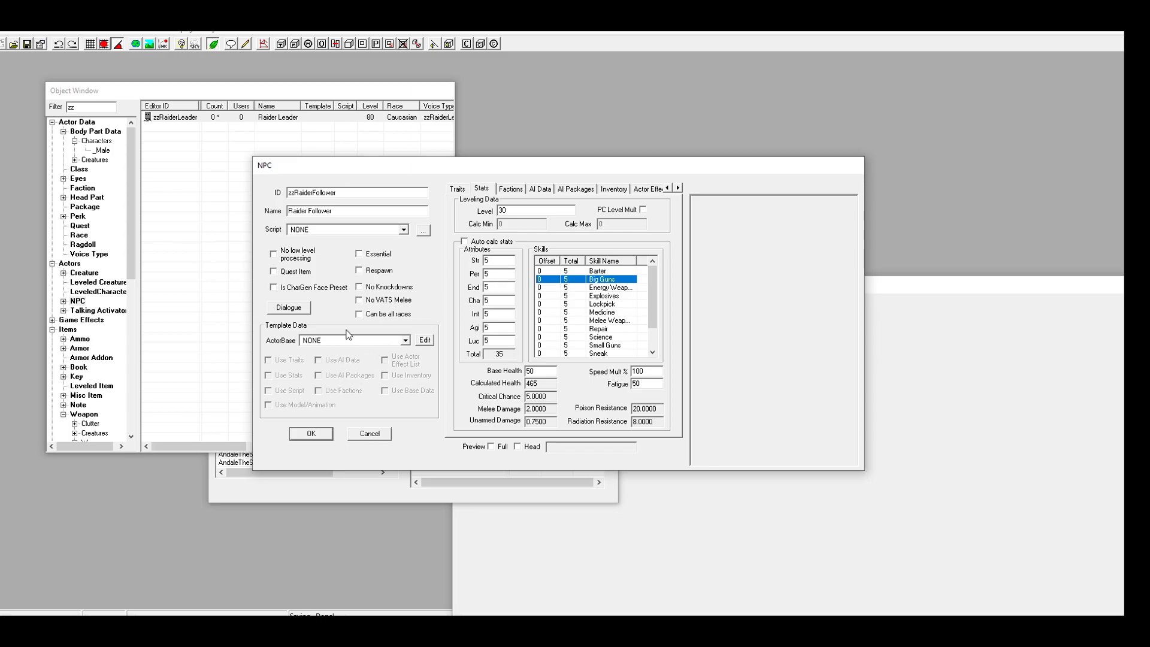
click(312, 434)
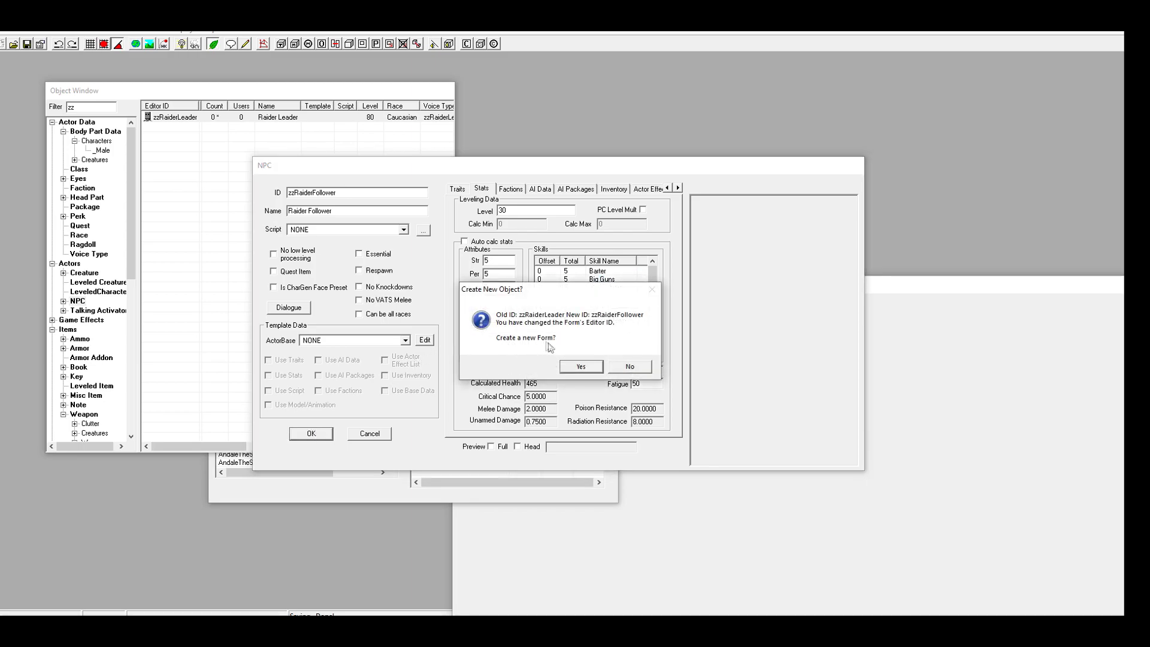
click(578, 367)
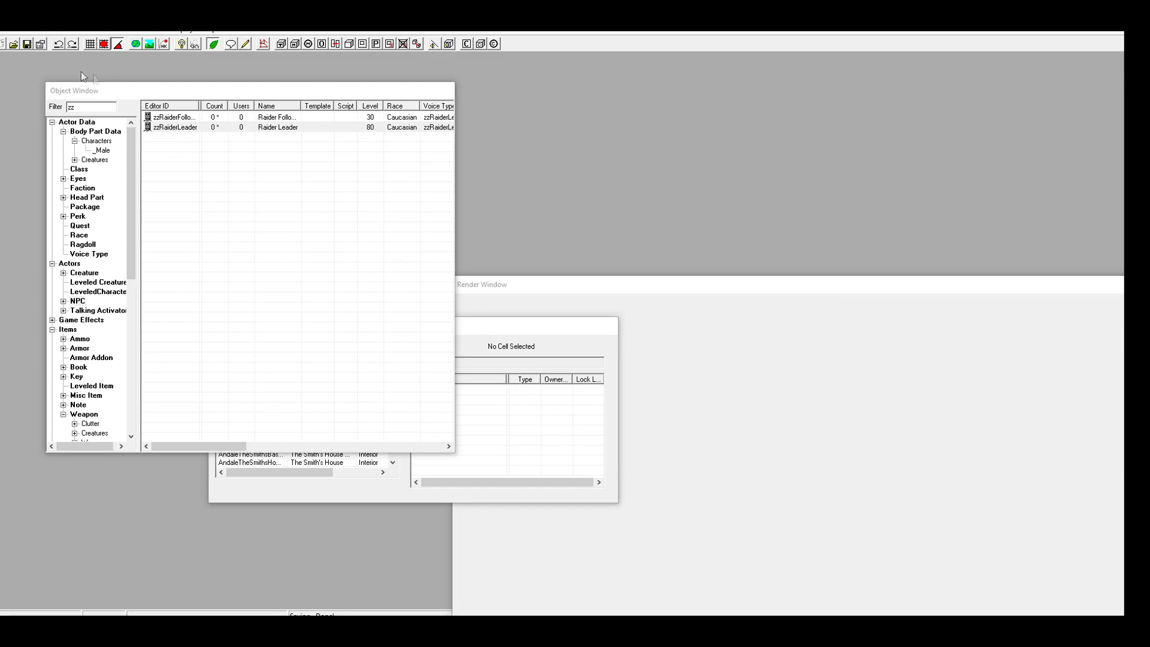
click(29, 46)
Step: Reopen zzRaiderFollower, set its template ActorBase to LvlRaider1GunVar with Use Traits enabled, and save the NPC
double_click(183, 119)
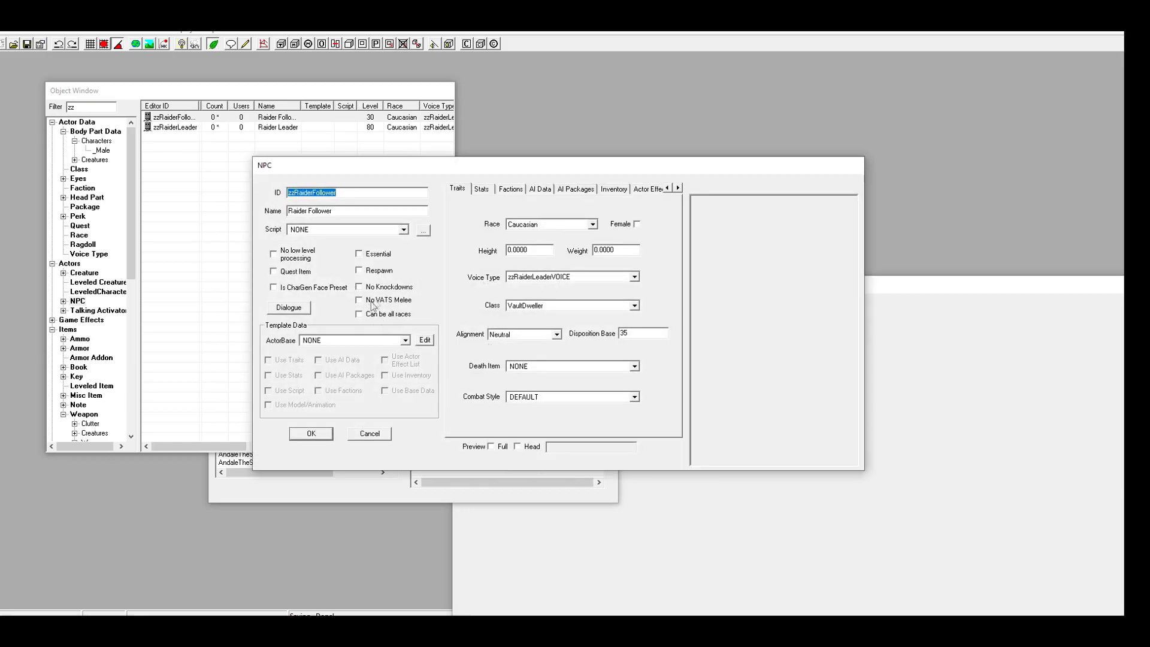
click(337, 341)
scroll(376, 381, down, 2)
scroll(372, 377, down, 10)
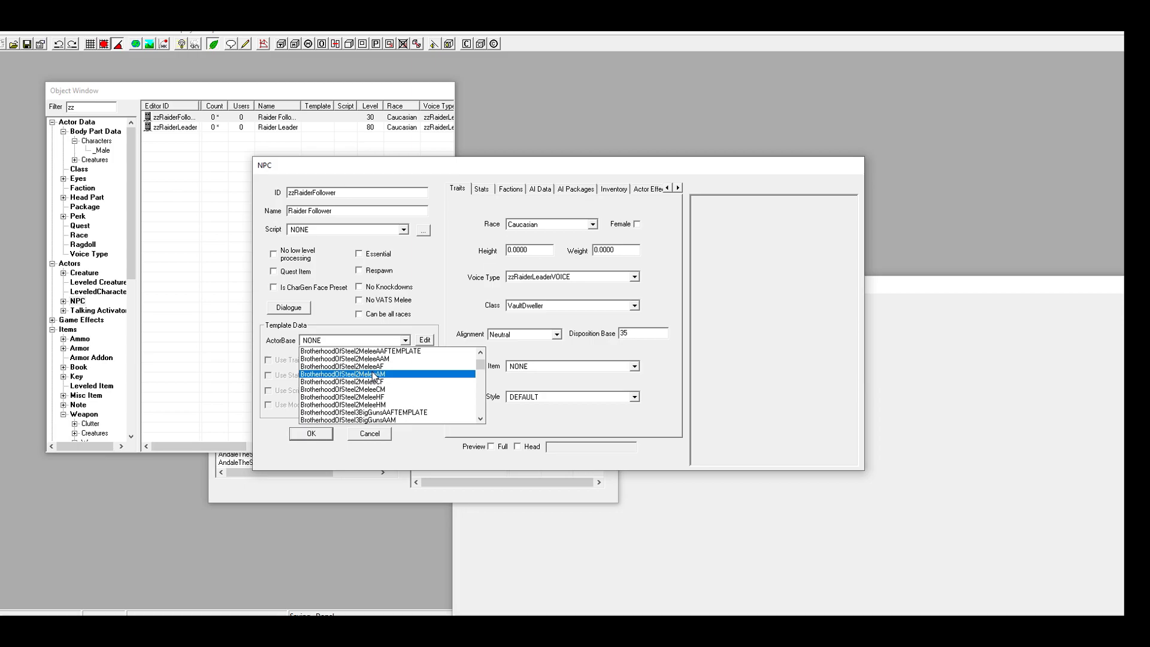
scroll(372, 375, down, 10)
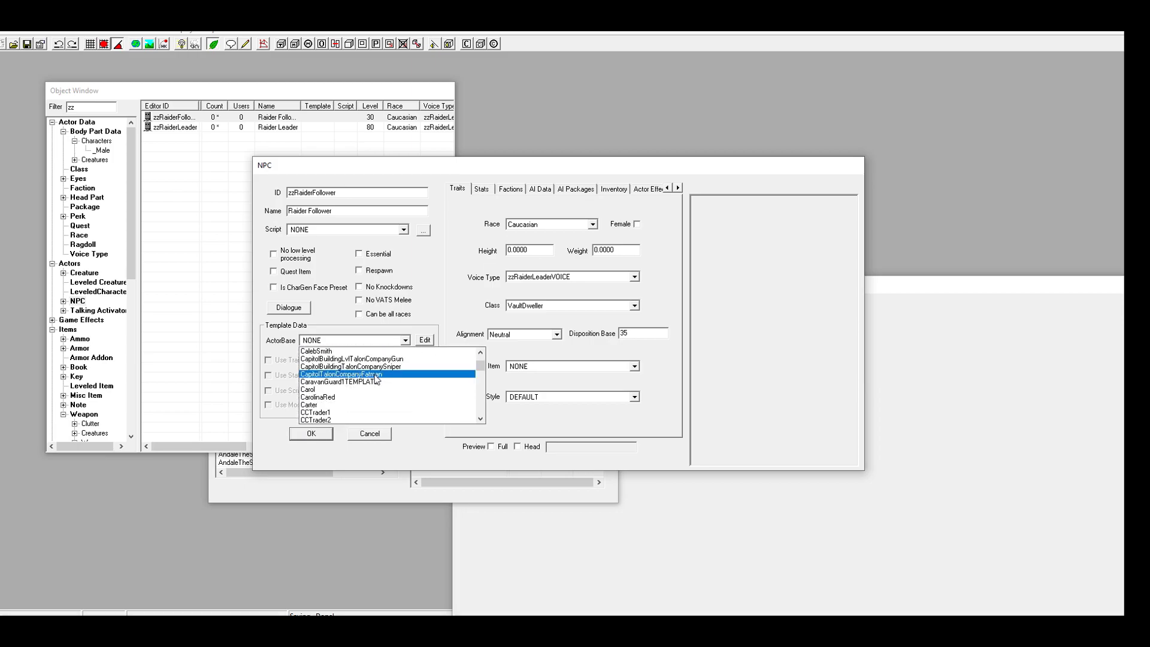
text(rai)
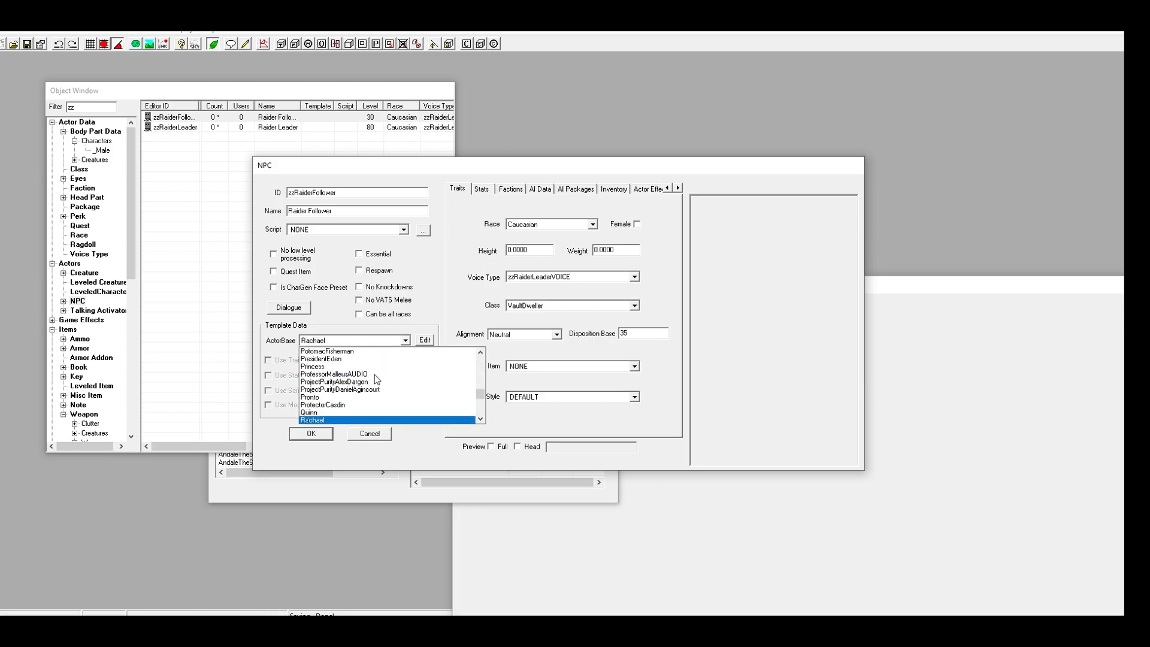
scroll(372, 387, down, 2)
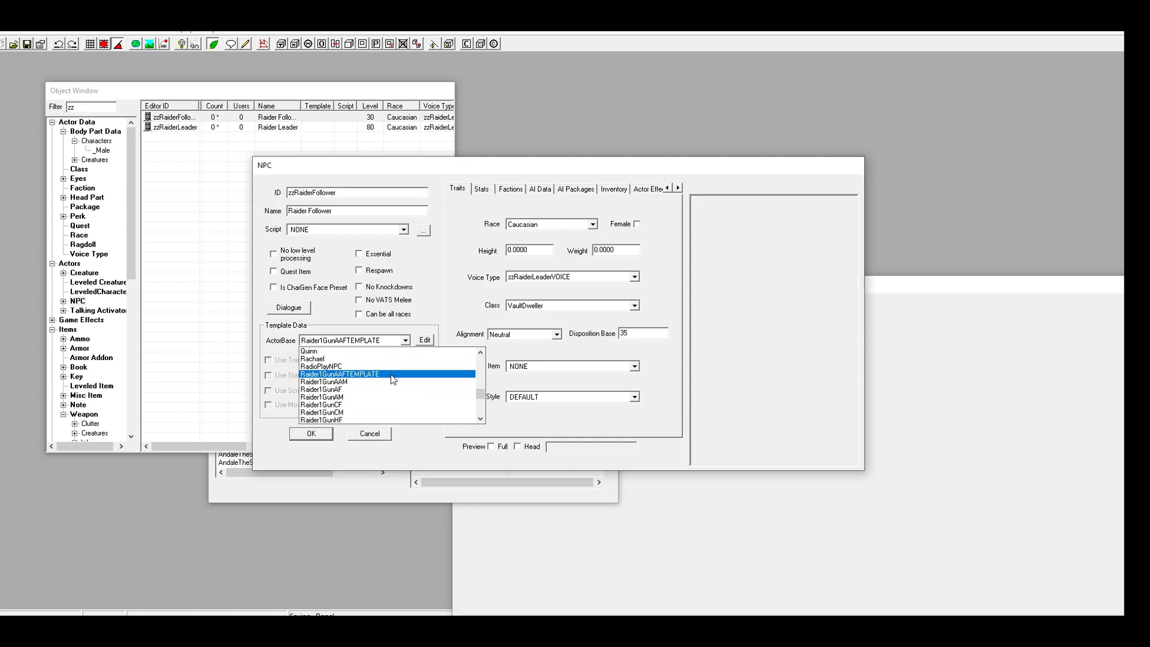
scroll(391, 380, down, 2)
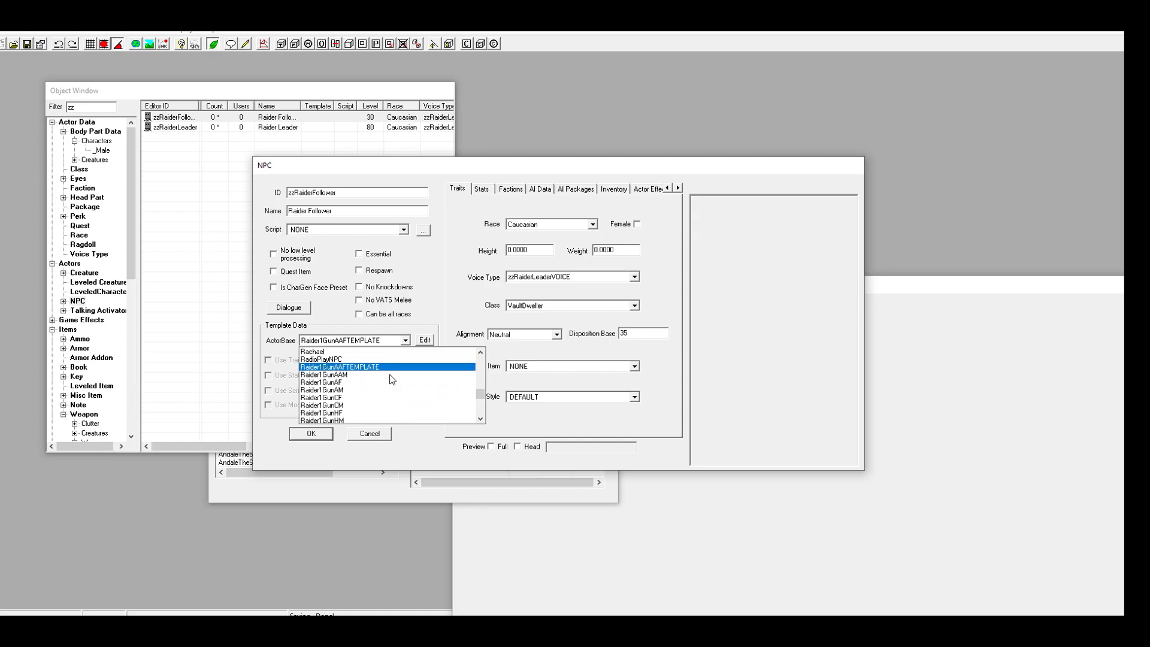
scroll(389, 387, down, 2)
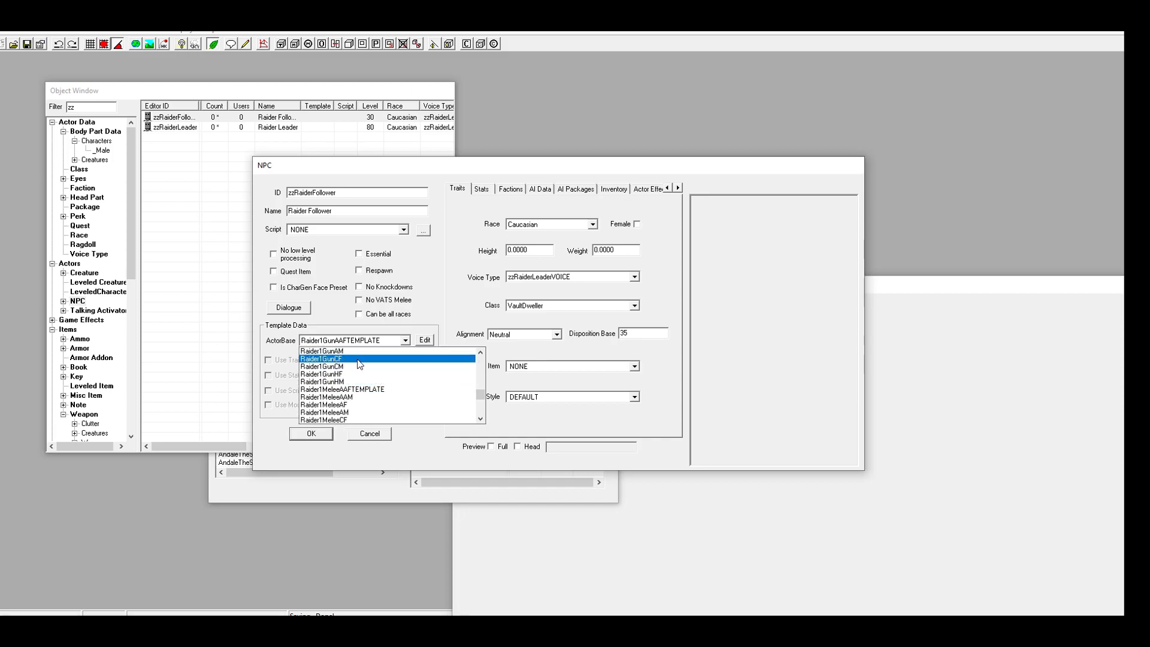
scroll(369, 367, down, 2)
scroll(370, 368, down, 1)
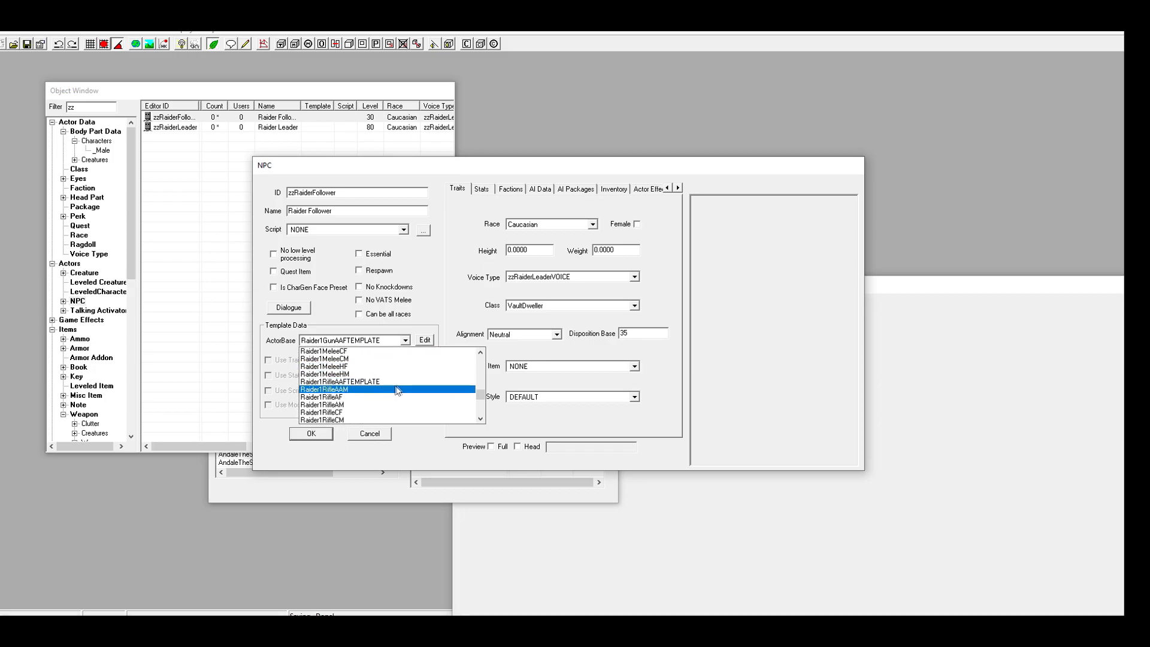
scroll(401, 388, down, 2)
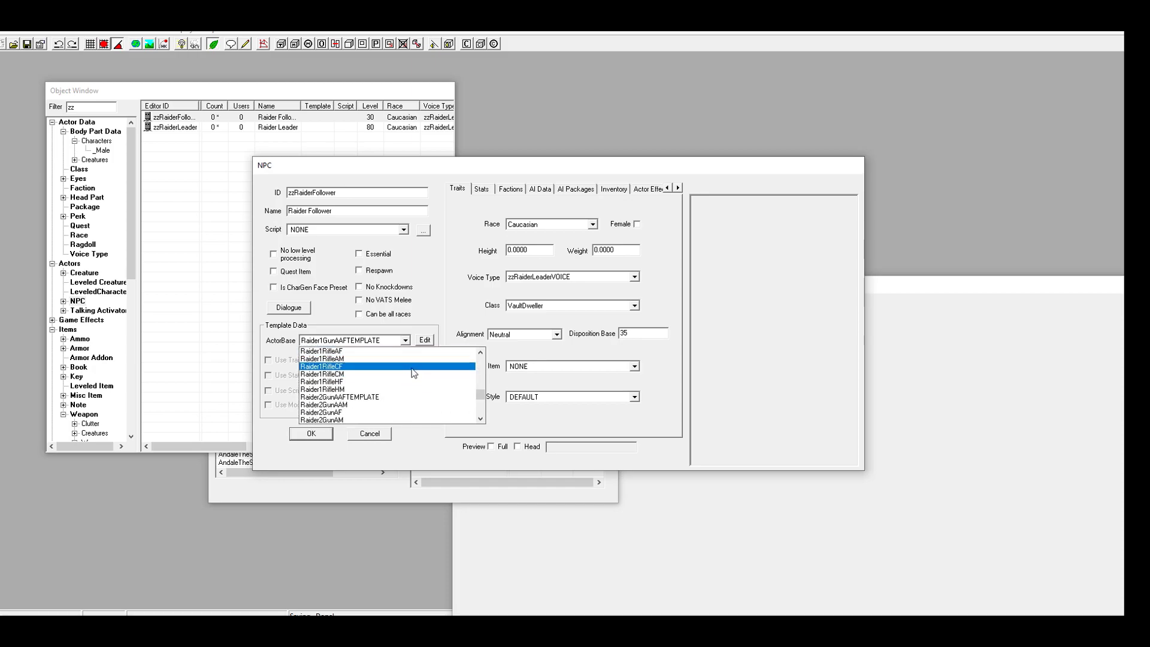
scroll(411, 373, down, 3)
scroll(410, 376, down, 2)
scroll(412, 376, down, 4)
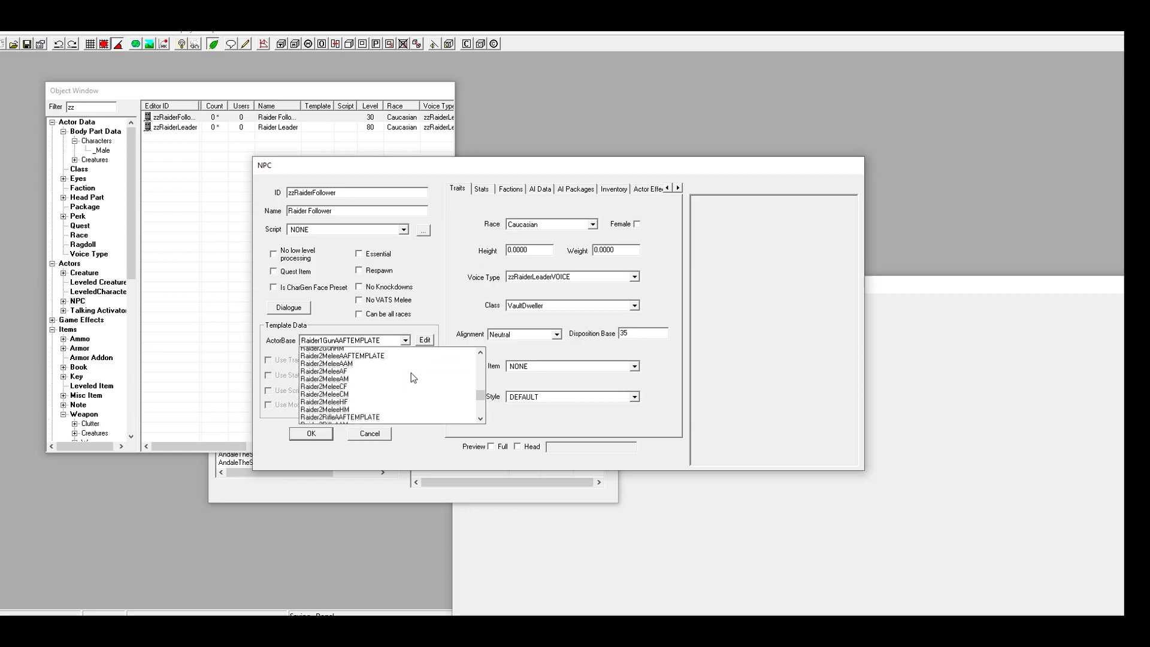
scroll(411, 377, down, 3)
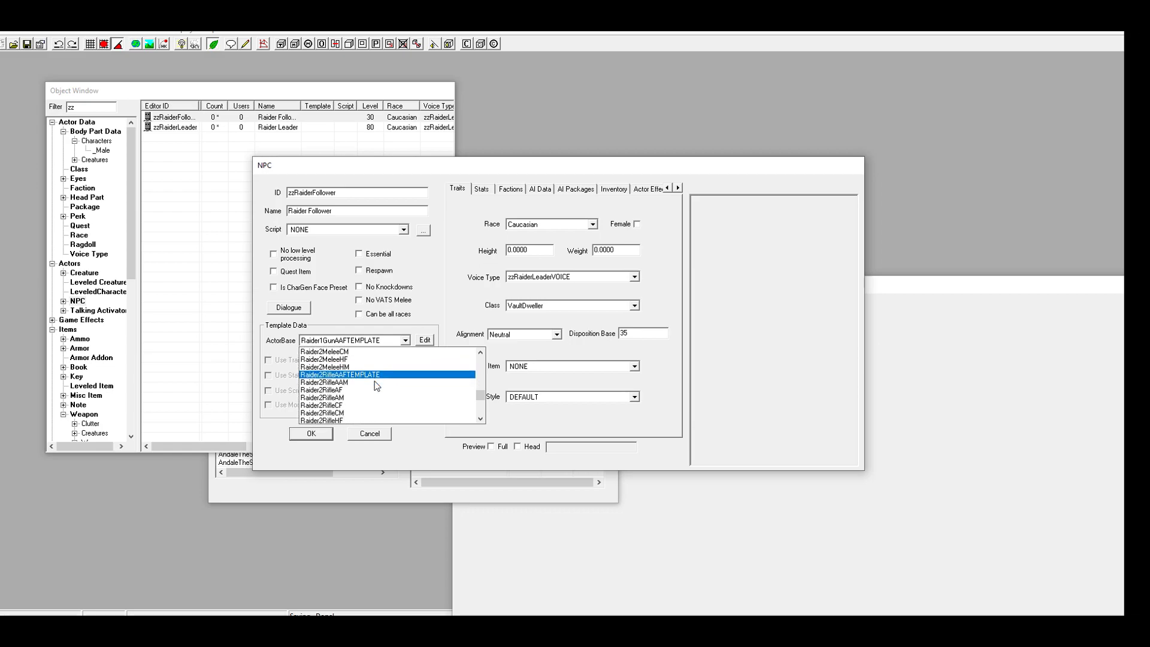
scroll(389, 377, down, 4)
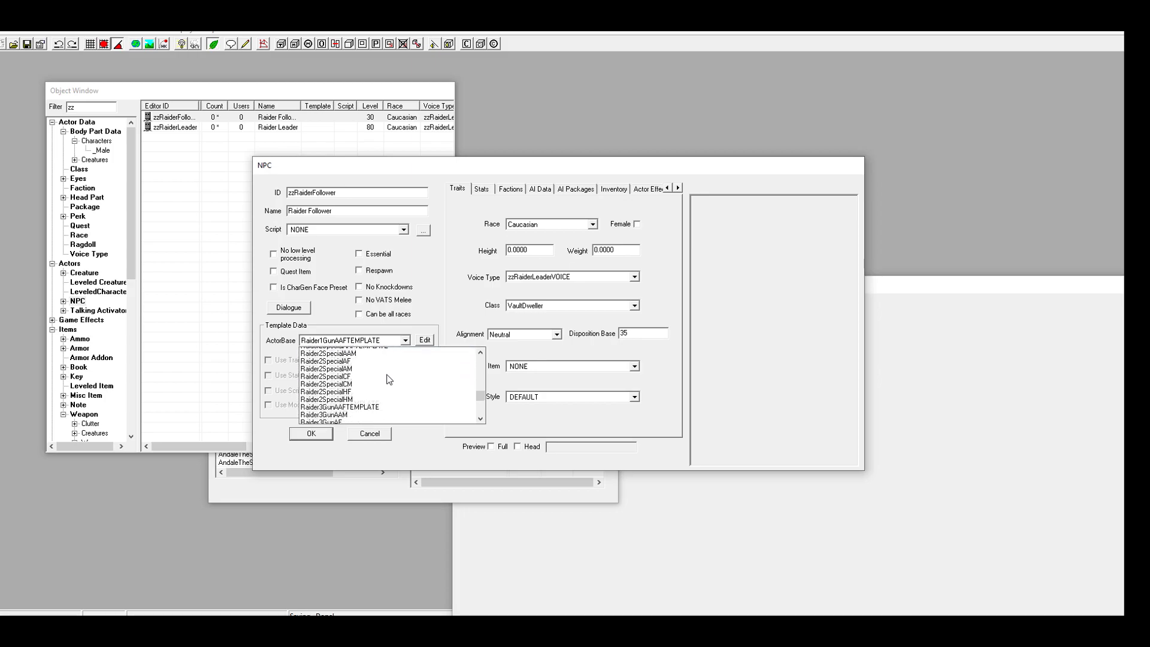
key(l)
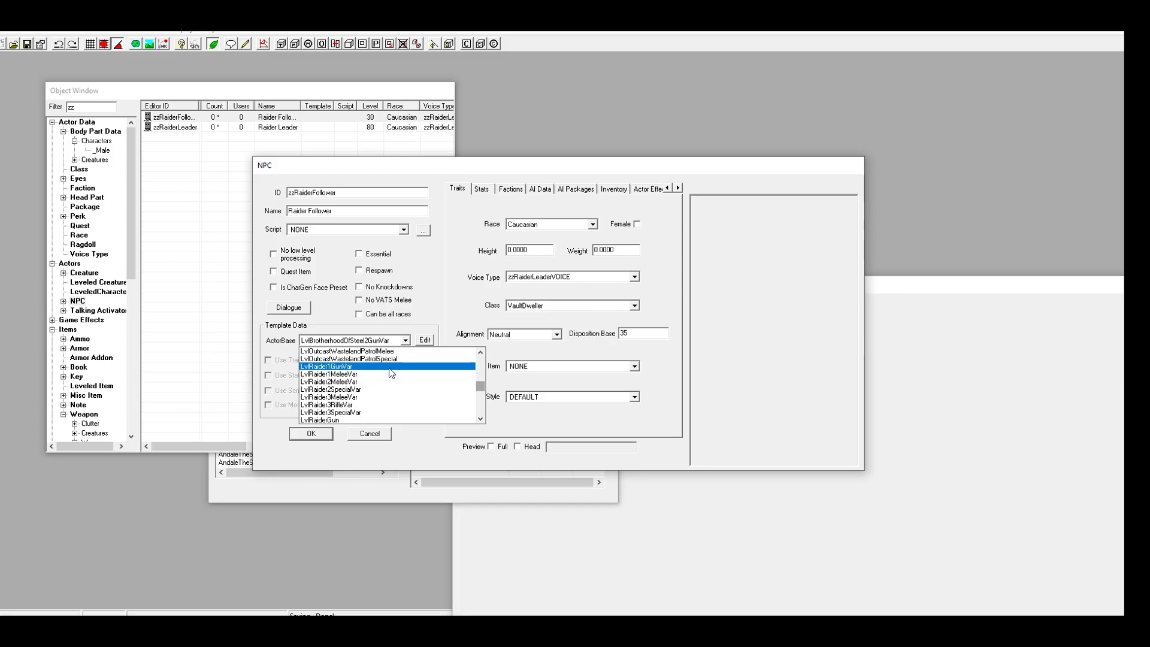
click(389, 368)
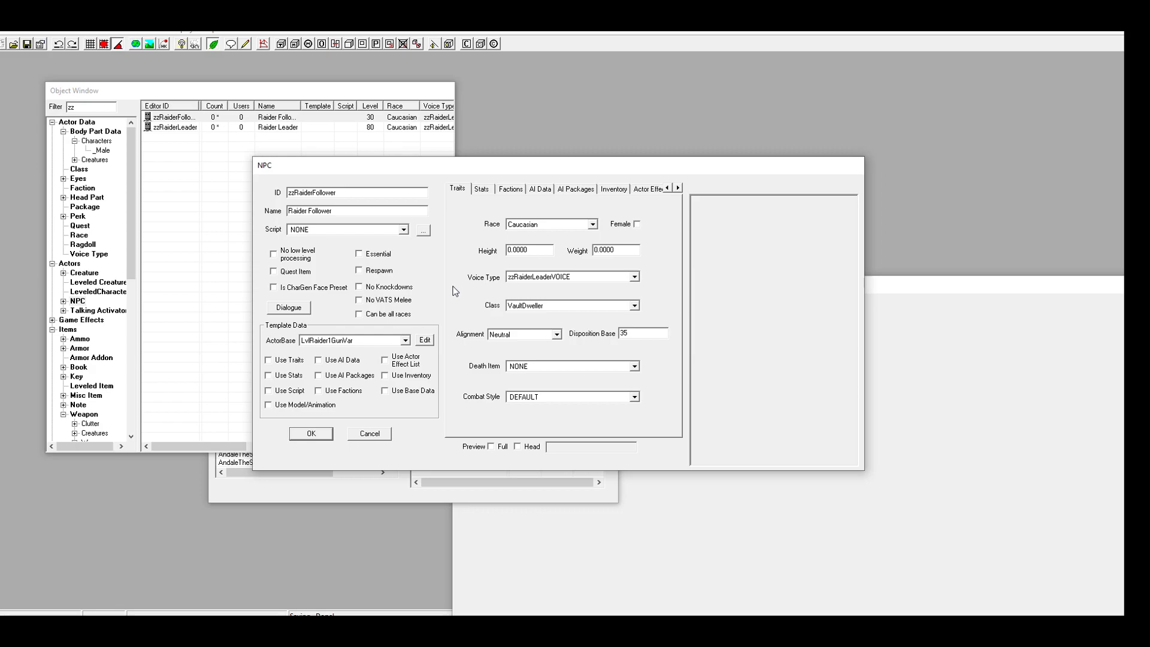
click(287, 361)
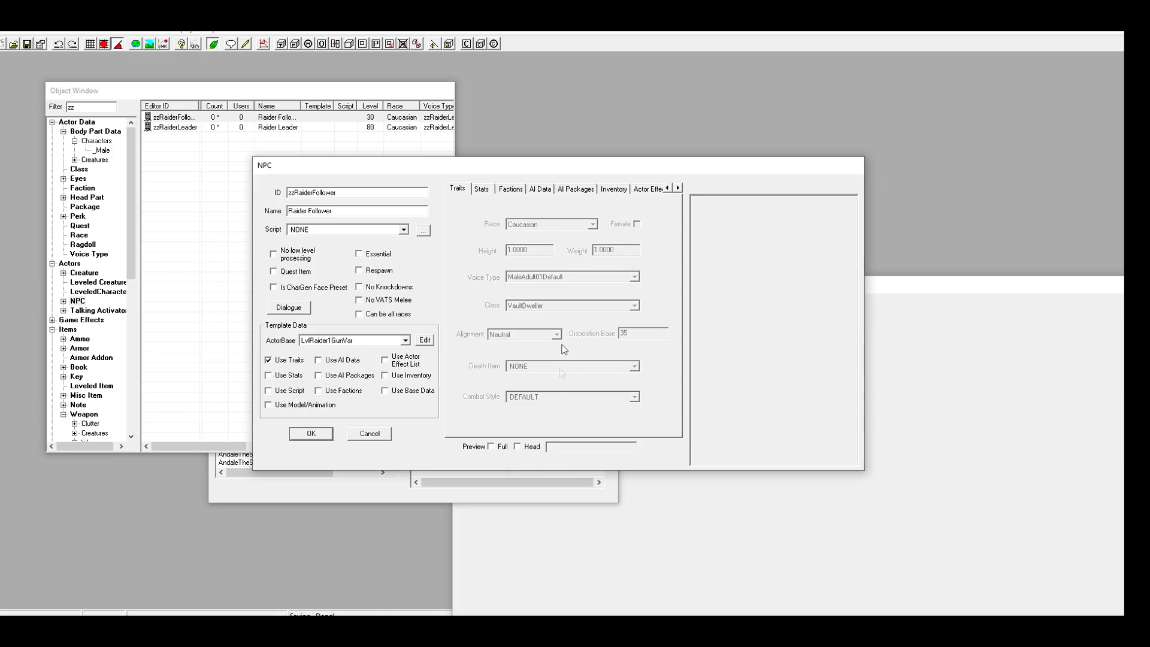
click(311, 433)
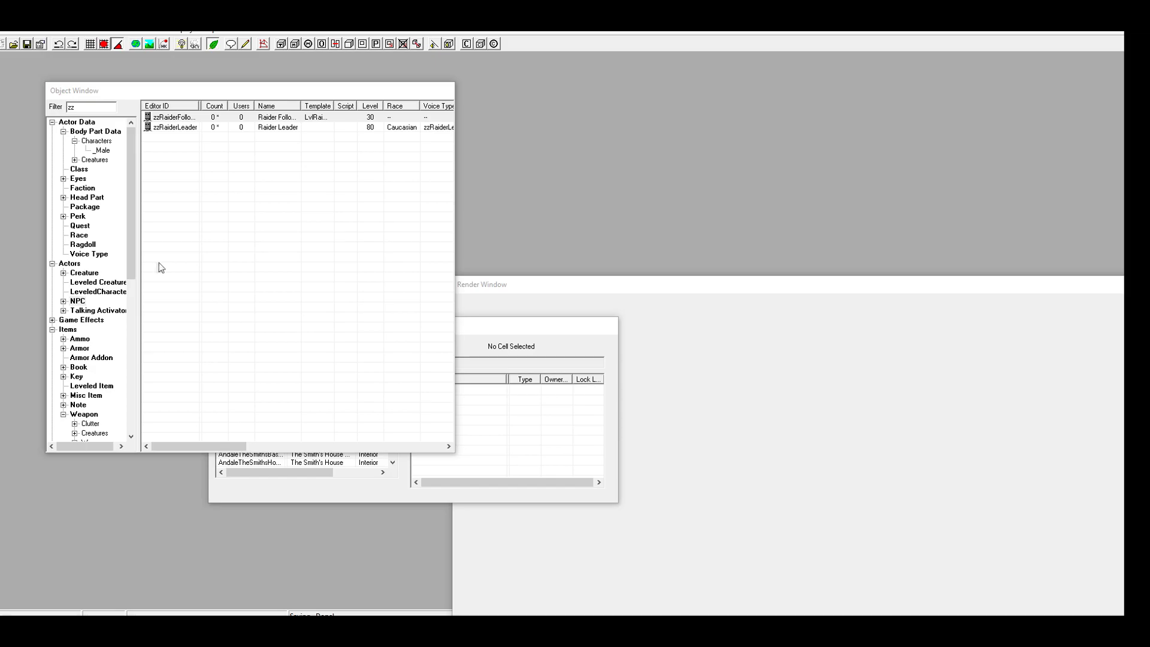
Step: Create a new faction with the editor ID zzRaiderPowerFACTION
click(84, 188)
right_click(197, 164)
click(217, 165)
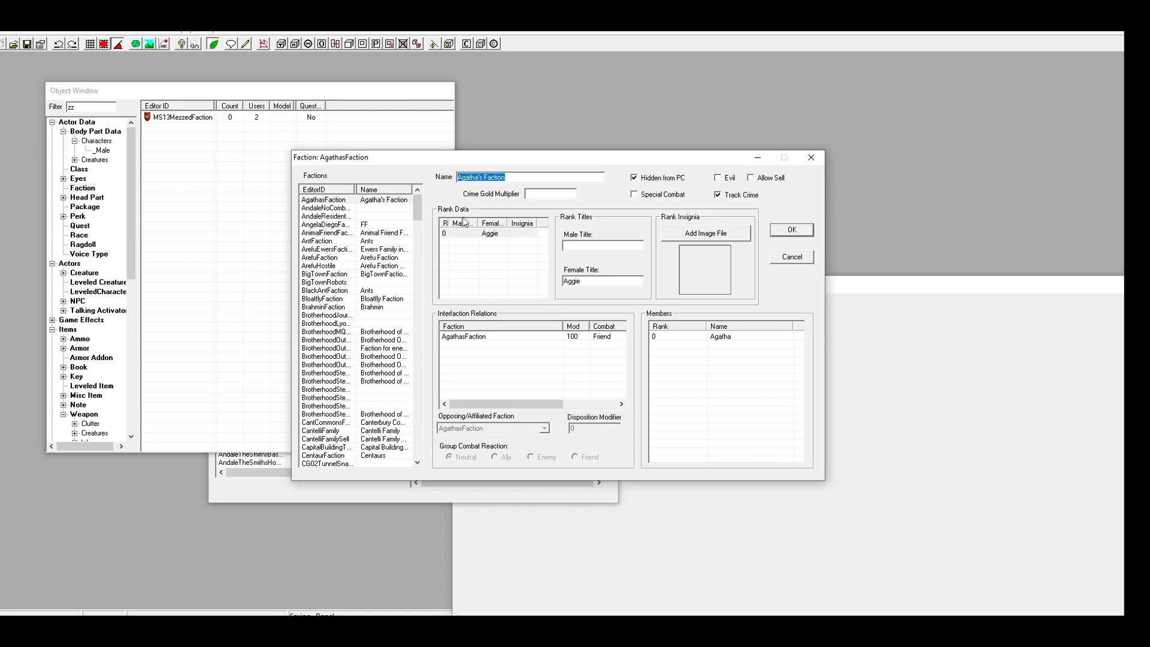
right_click(400, 219)
click(424, 228)
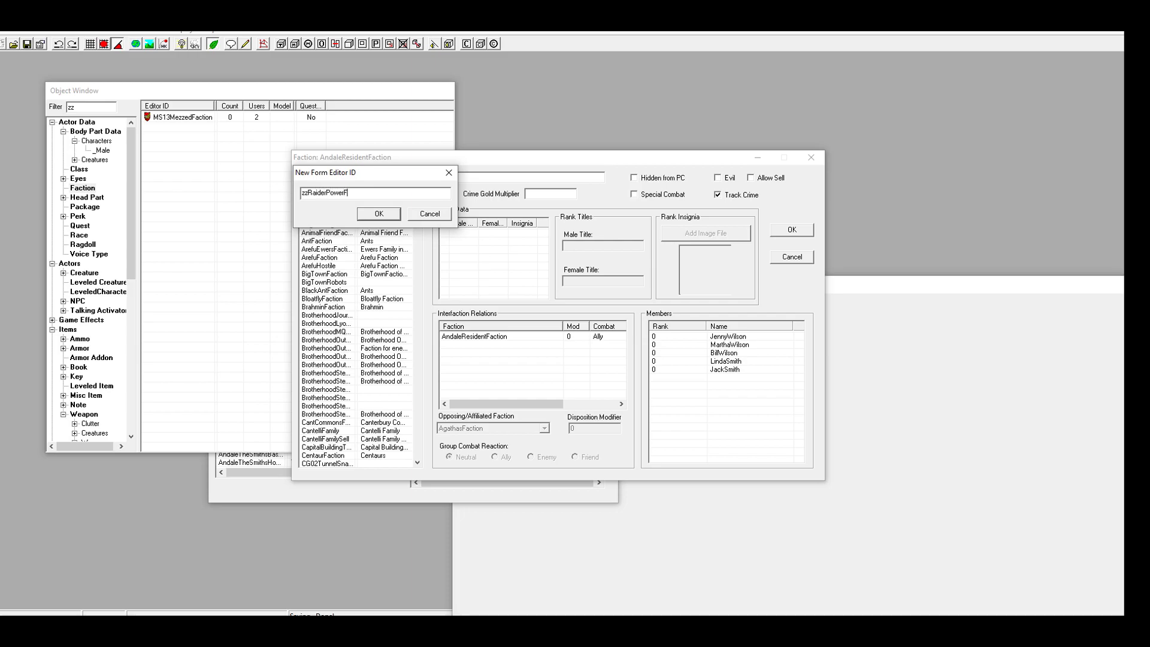
text(zzRaiderPowerFACTION)
click(389, 215)
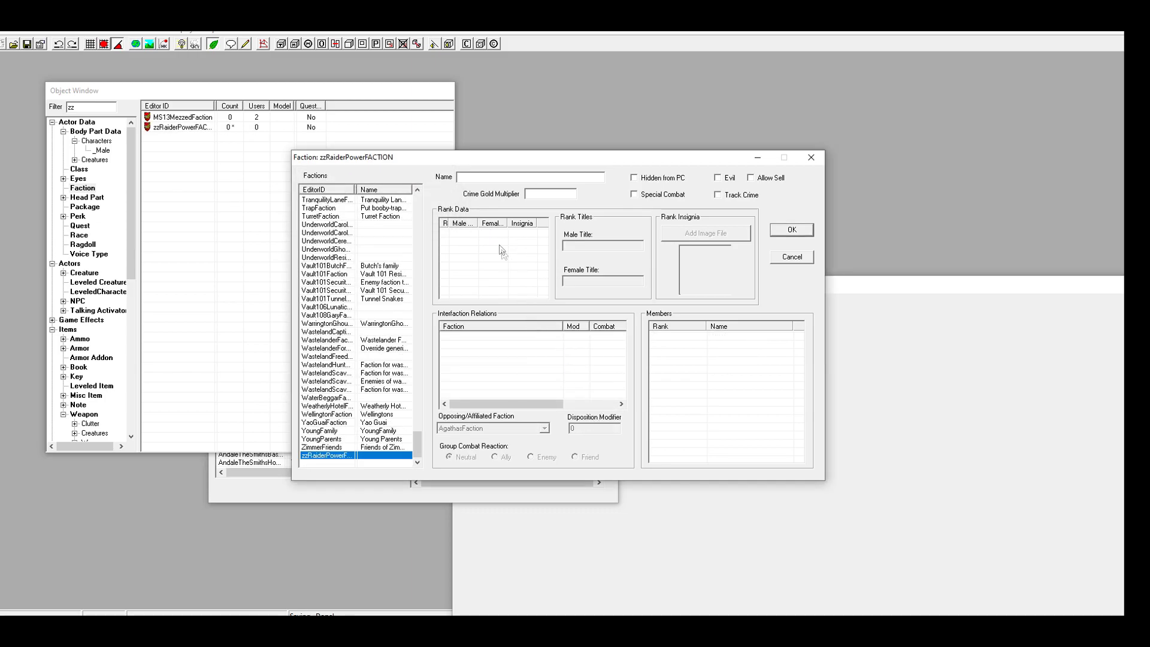
Step: Name the new faction Raider Power Faction, enable Track Crime and save the faction
click(497, 177)
text(Raider Power Faction)
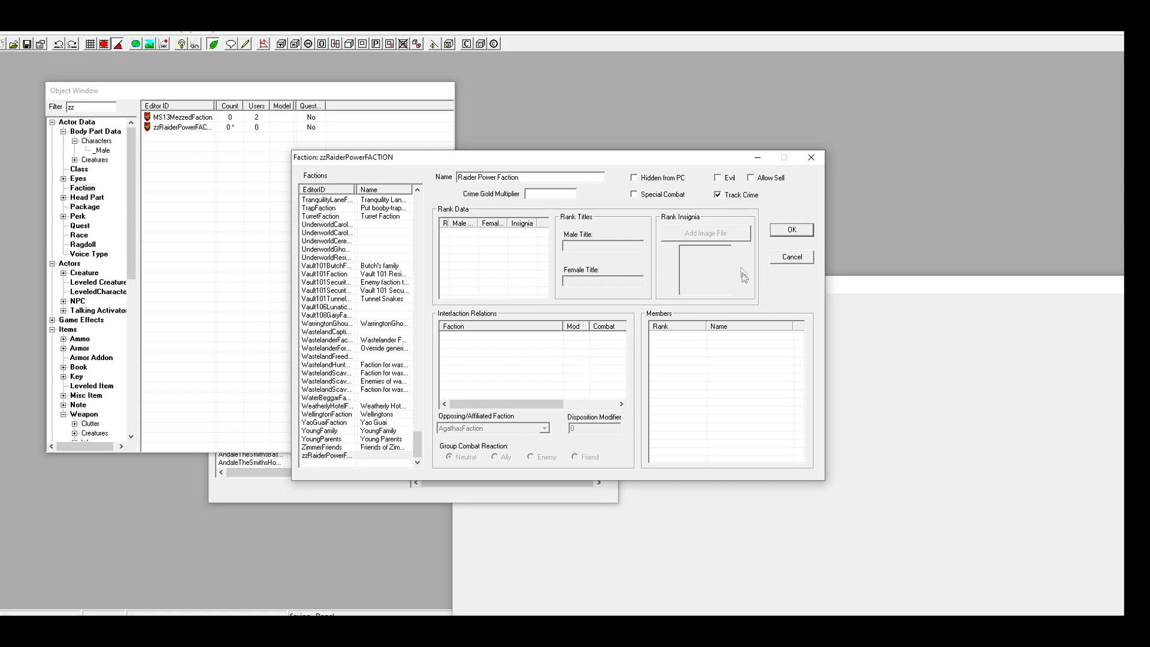
click(773, 179)
click(790, 232)
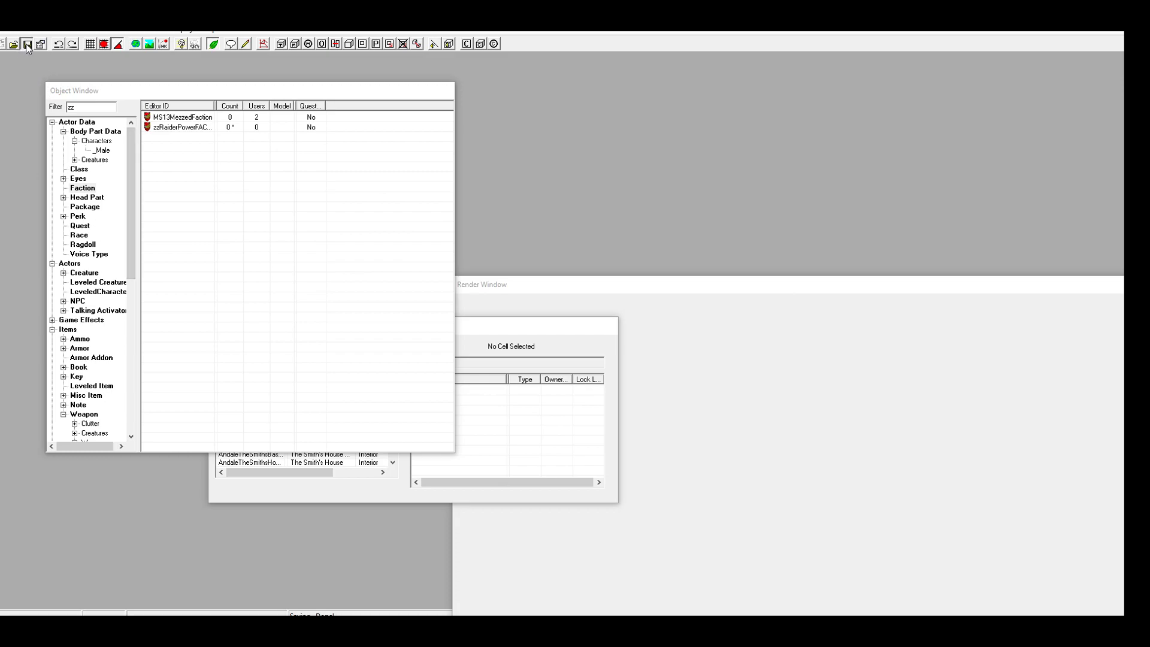
Step: Reopen the zzRaiderFollower NPC and look through its property pages, including the actor effect list
click(77, 300)
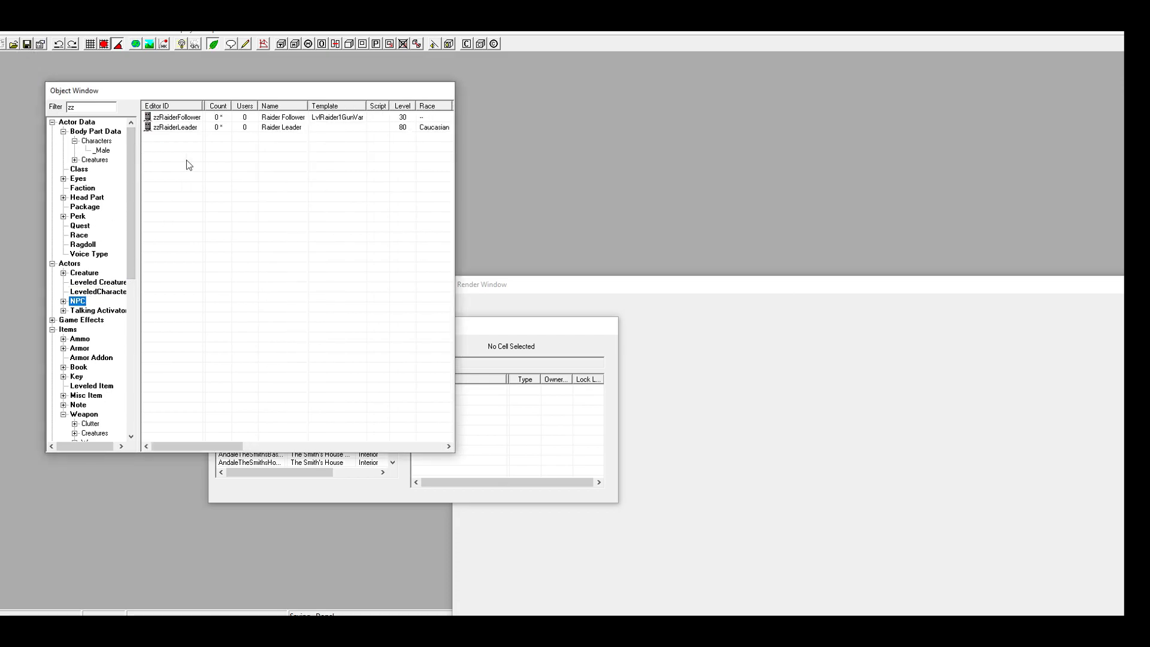
double_click(180, 117)
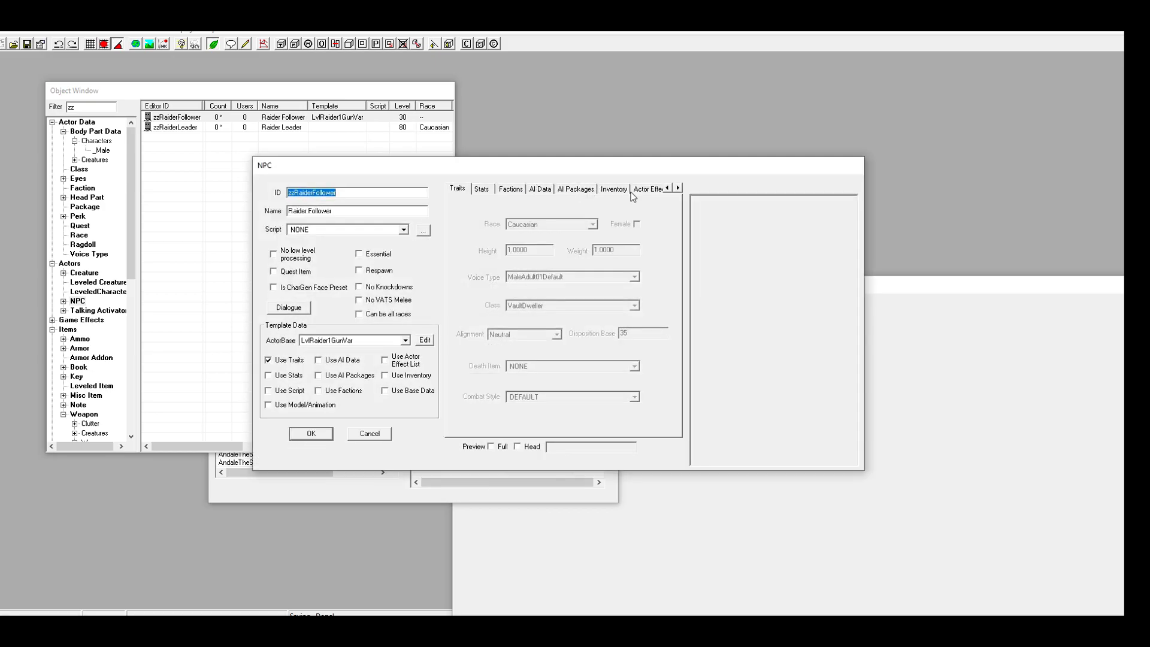
click(639, 189)
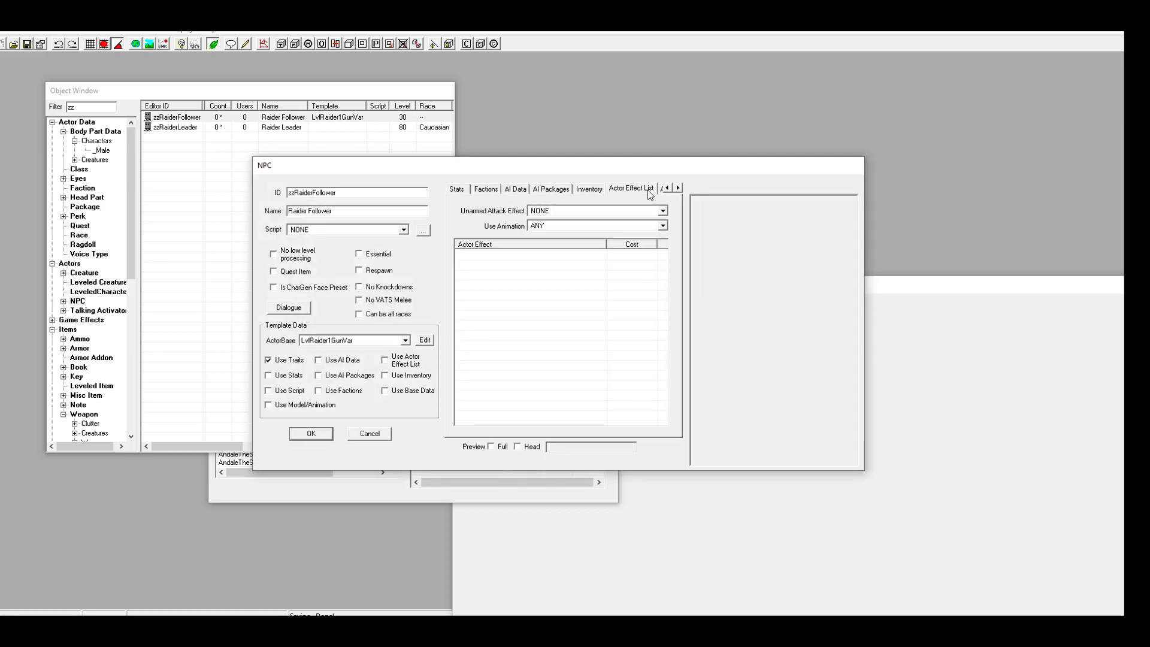
click(678, 190)
click(678, 189)
click(677, 190)
click(677, 189)
click(677, 189)
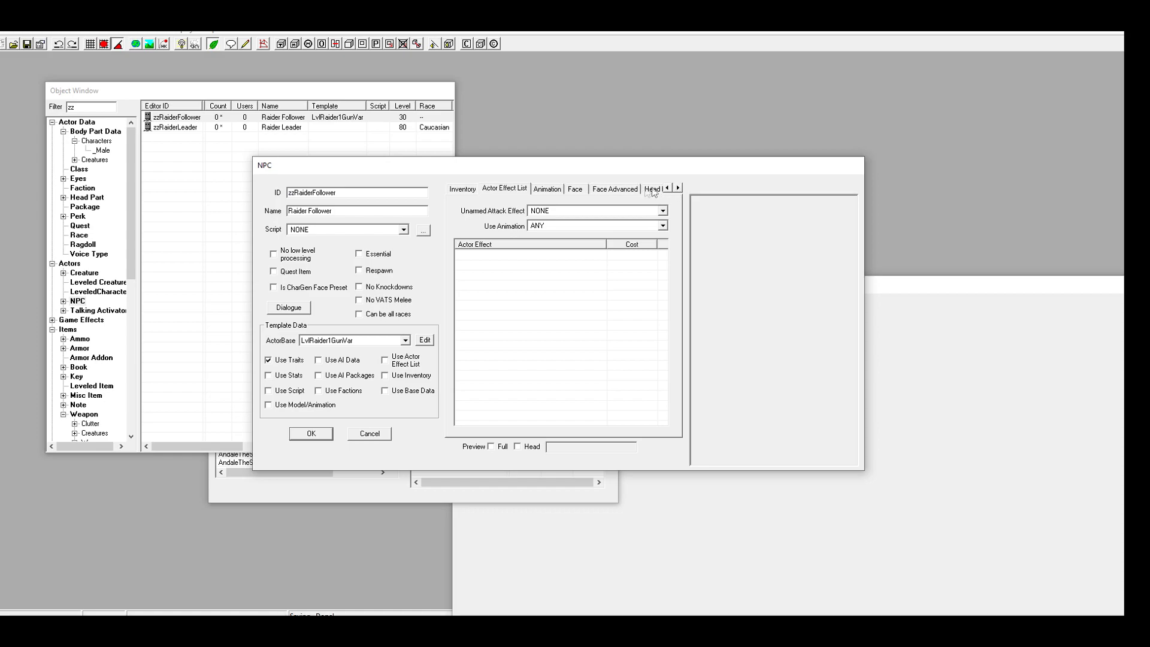
click(677, 189)
click(677, 188)
click(677, 189)
click(671, 189)
click(670, 189)
click(670, 188)
click(670, 189)
click(670, 189)
click(670, 189)
click(670, 189)
click(670, 189)
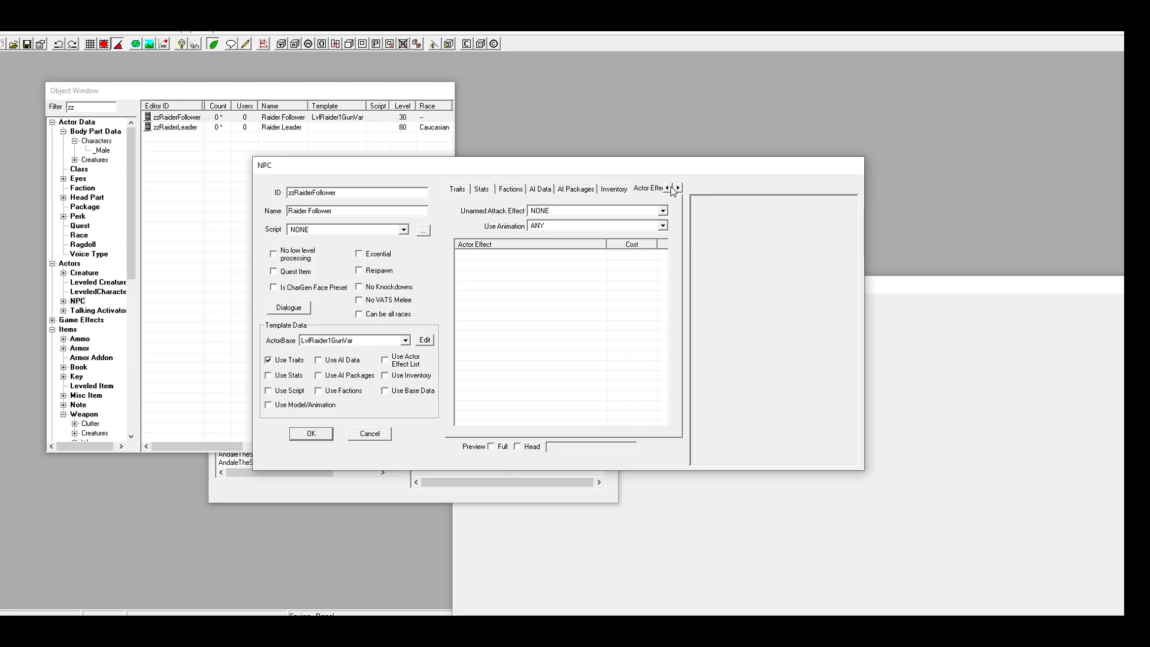
Step: Add zzRaiderPowerFACTION to the Raider Follower's factions
click(515, 190)
right_click(520, 245)
click(529, 253)
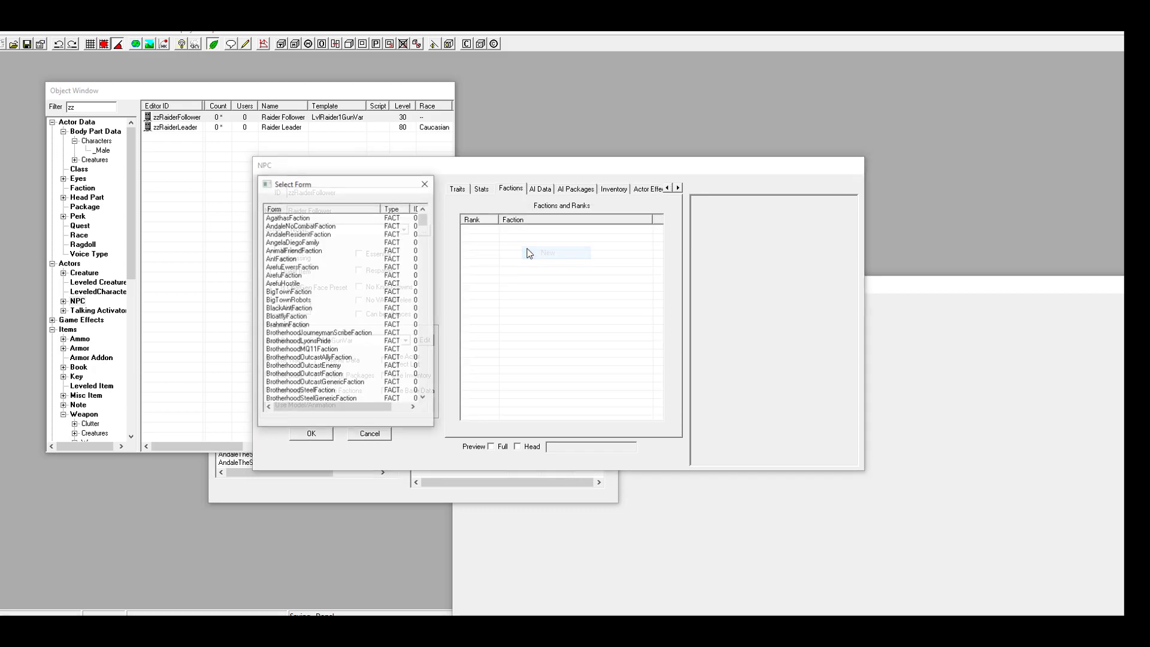
click(318, 243)
text(zzRaiderPowerFACTION)
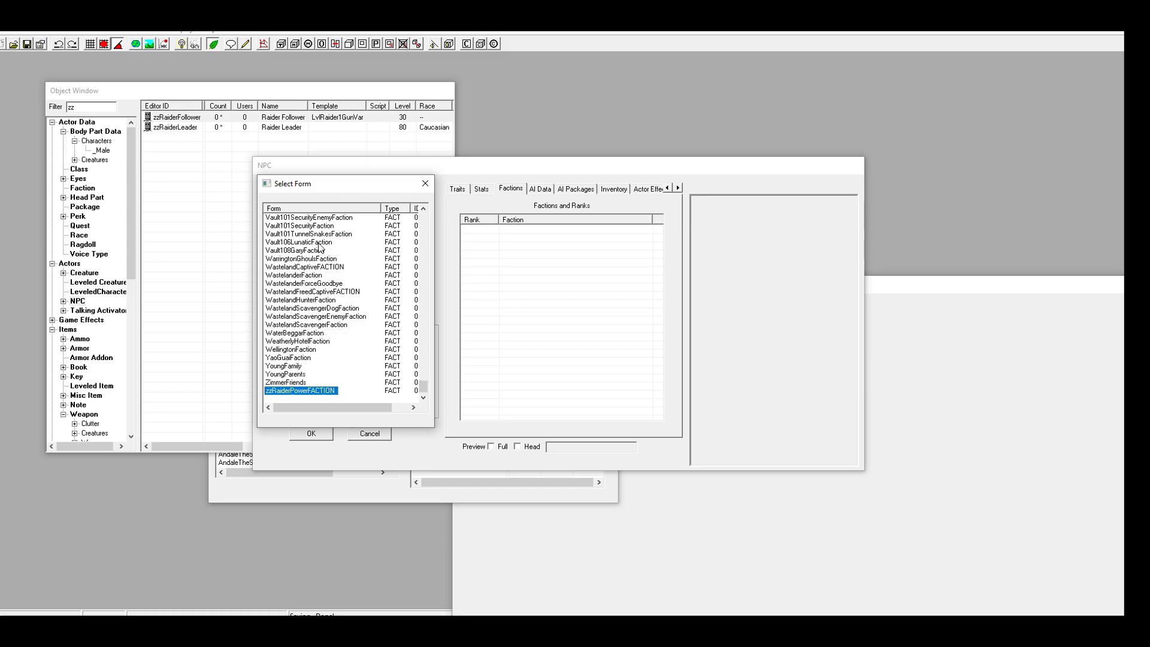
double_click(311, 391)
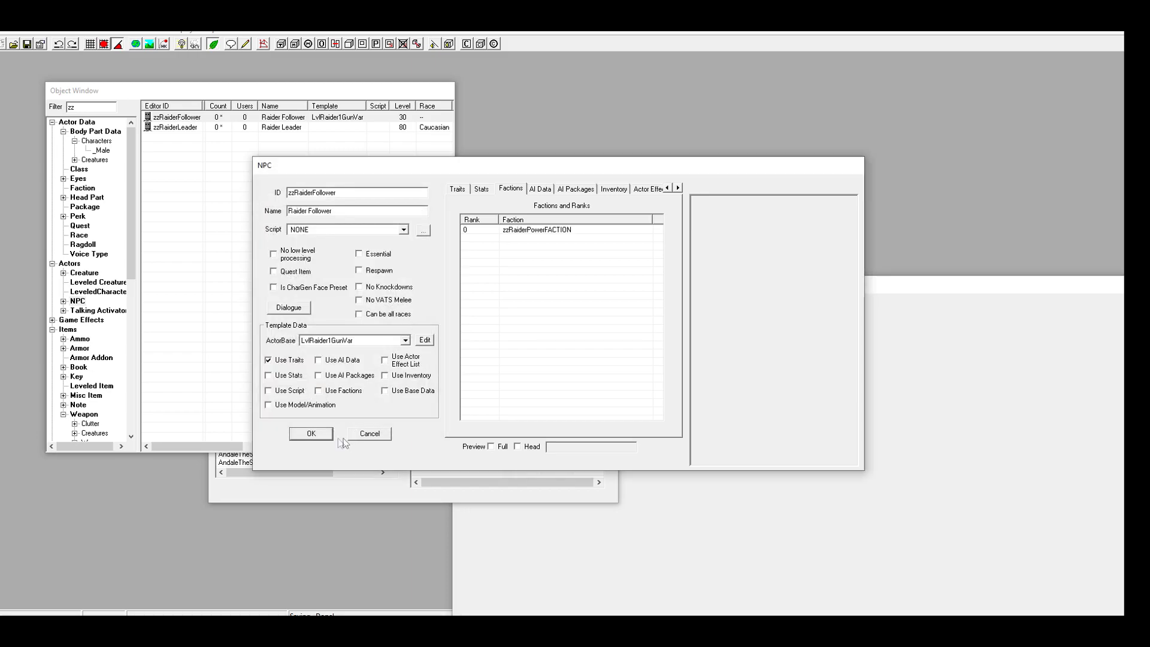
Step: Save the Raider Follower, then add zzRaiderPowerFACTION to the zzRaiderLeader NPC's factions and save that NPC
click(315, 435)
double_click(171, 128)
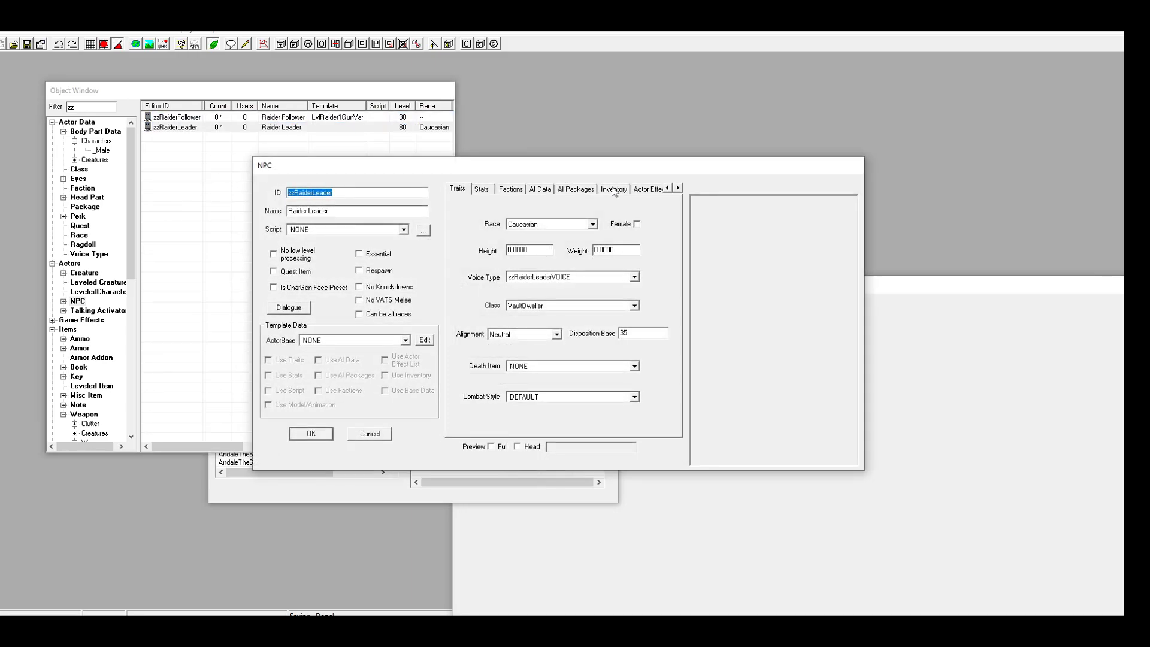
click(677, 188)
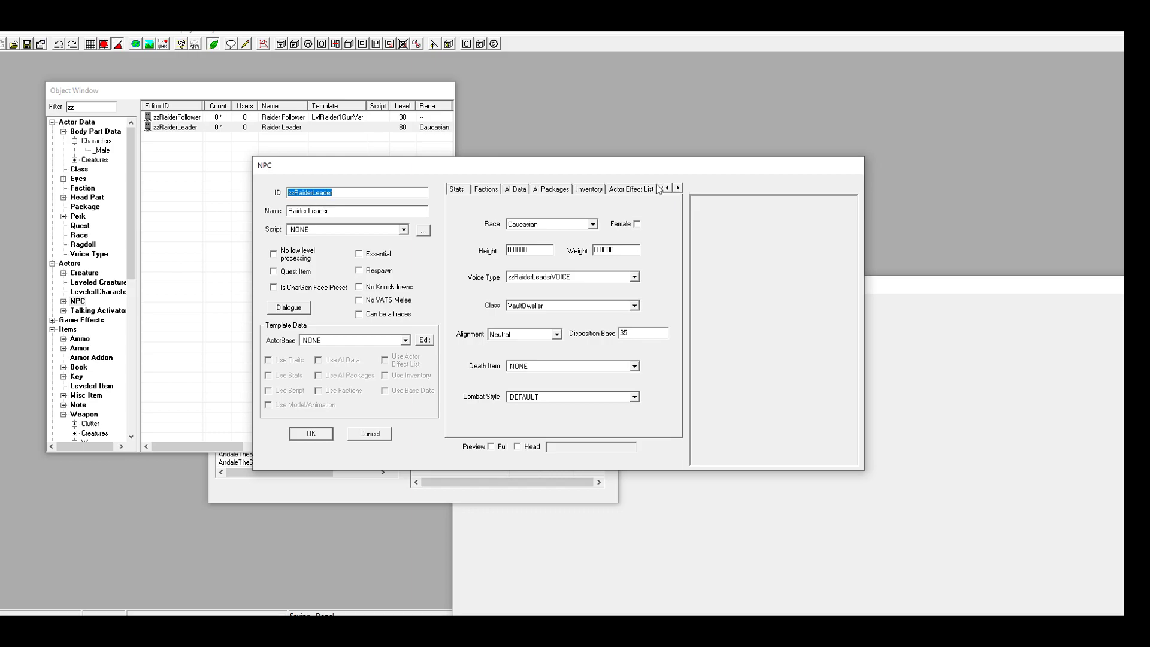
click(486, 189)
right_click(553, 286)
click(566, 289)
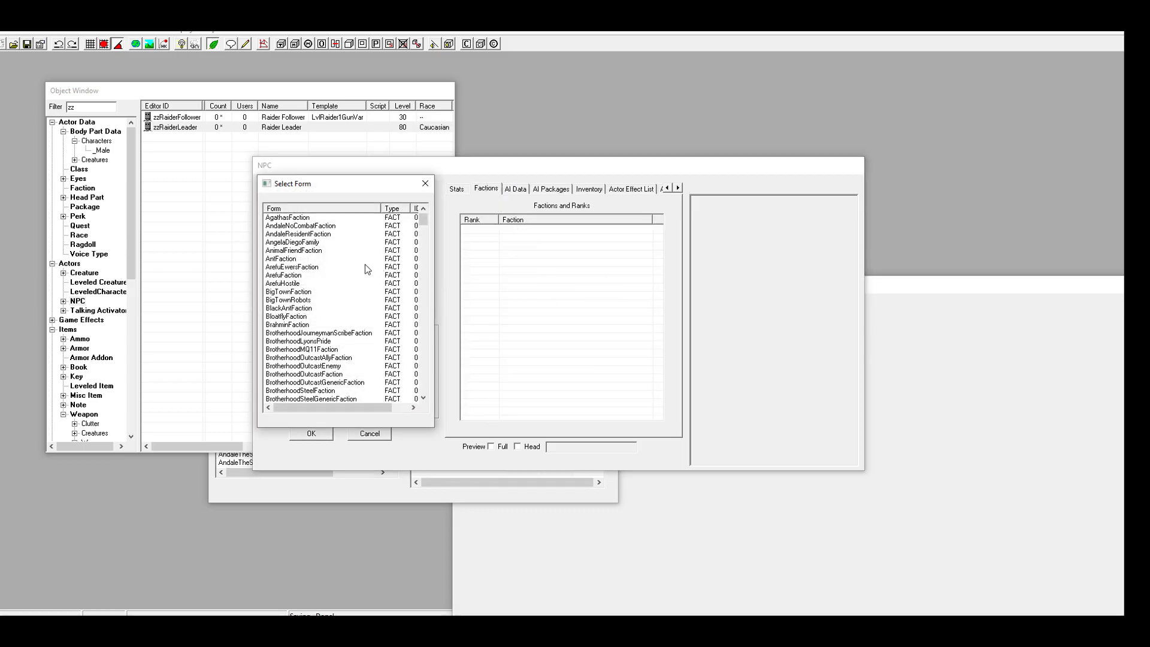
click(297, 258)
key(End)
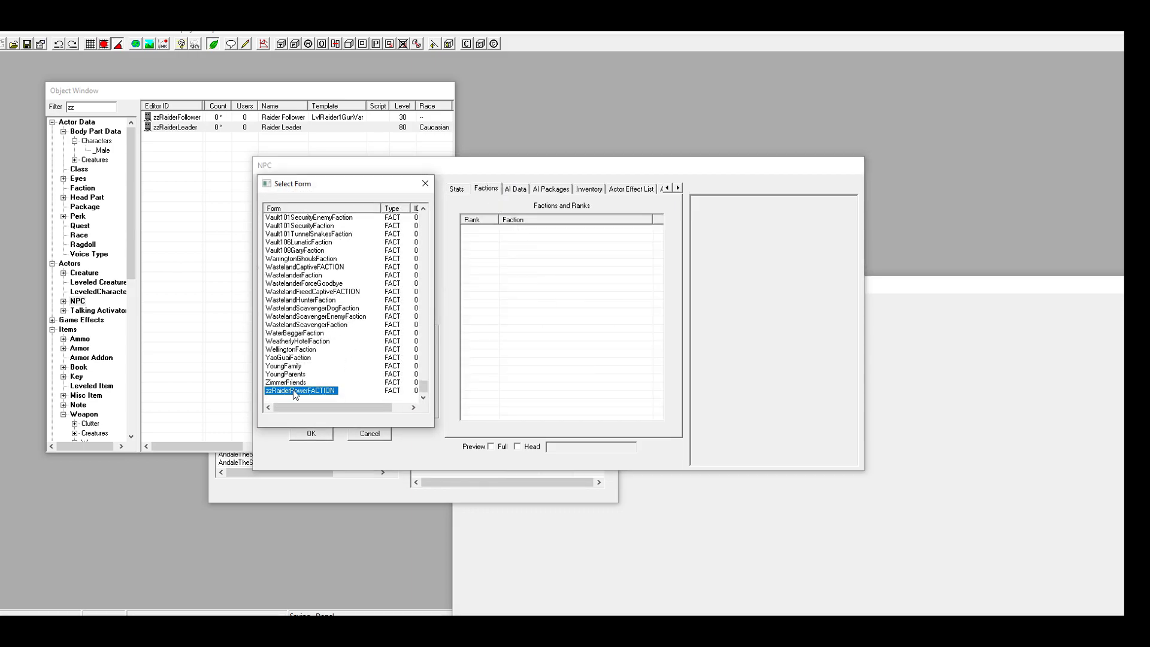
click(310, 432)
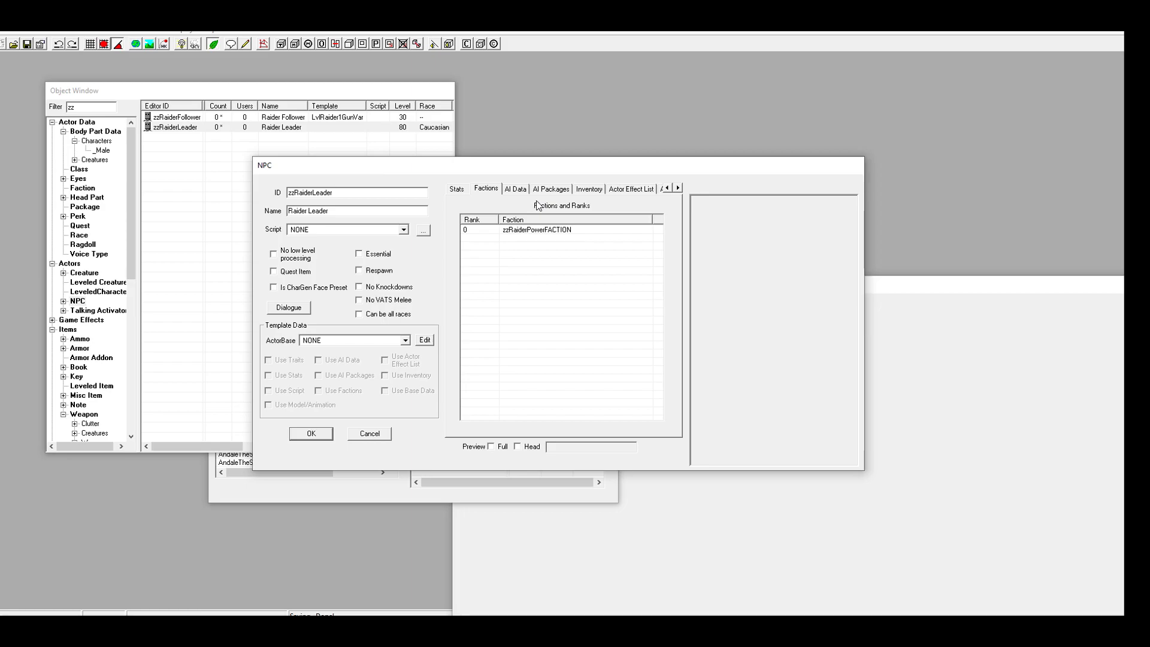
click(516, 189)
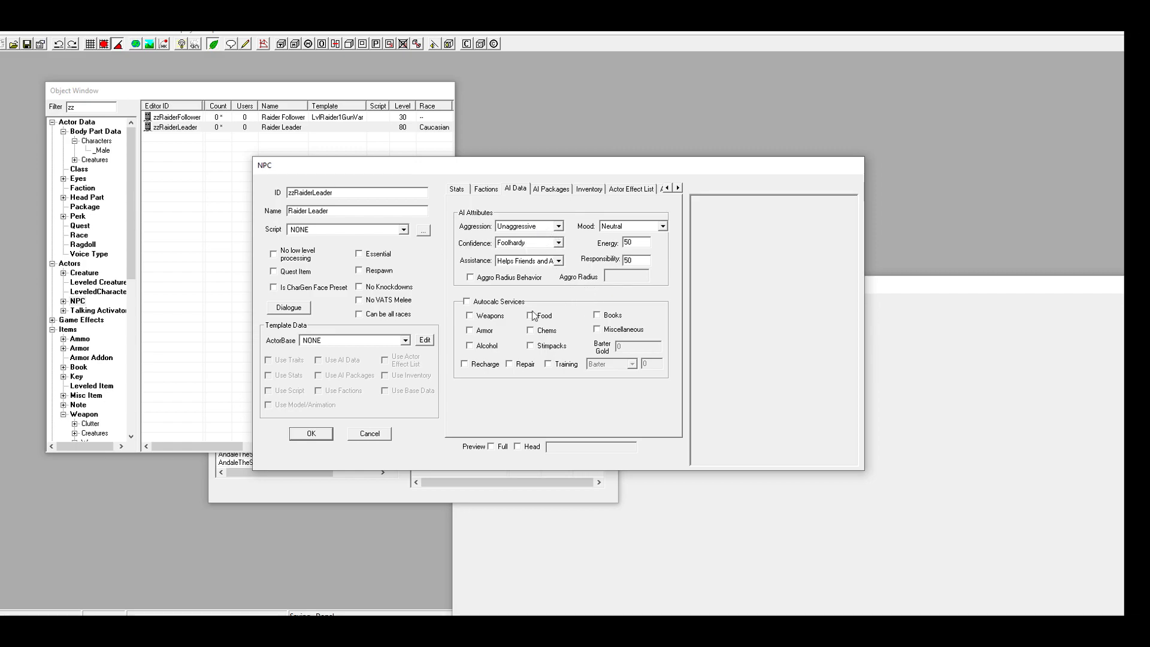
click(312, 434)
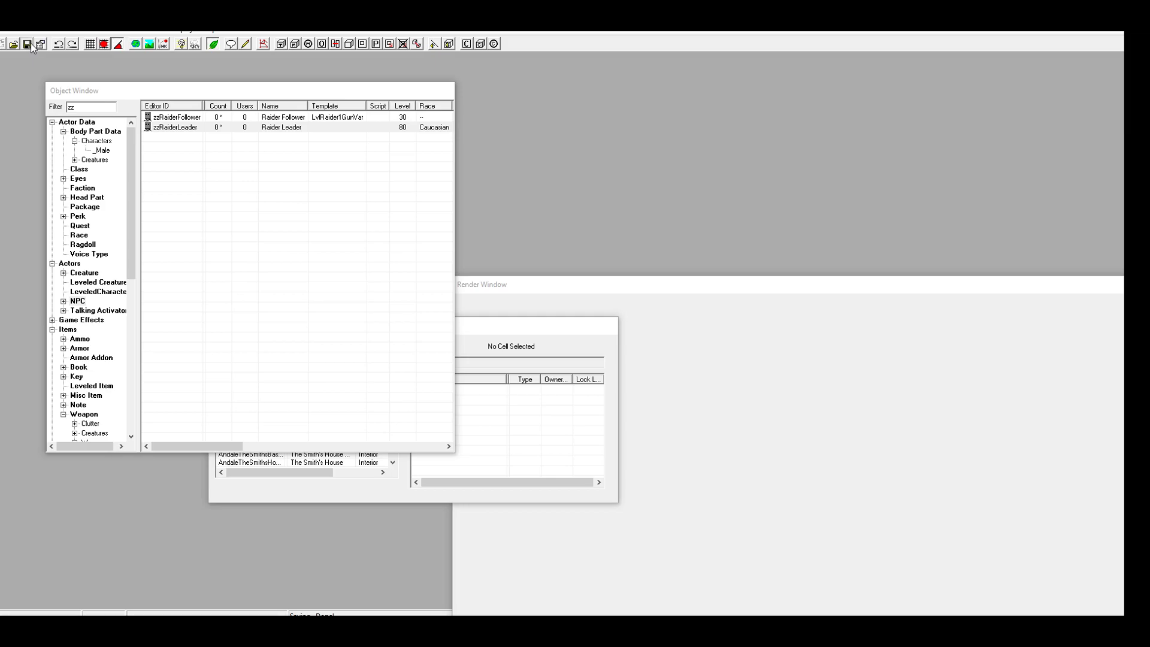
Step: Look through the interior cells in the Cell View list
click(486, 334)
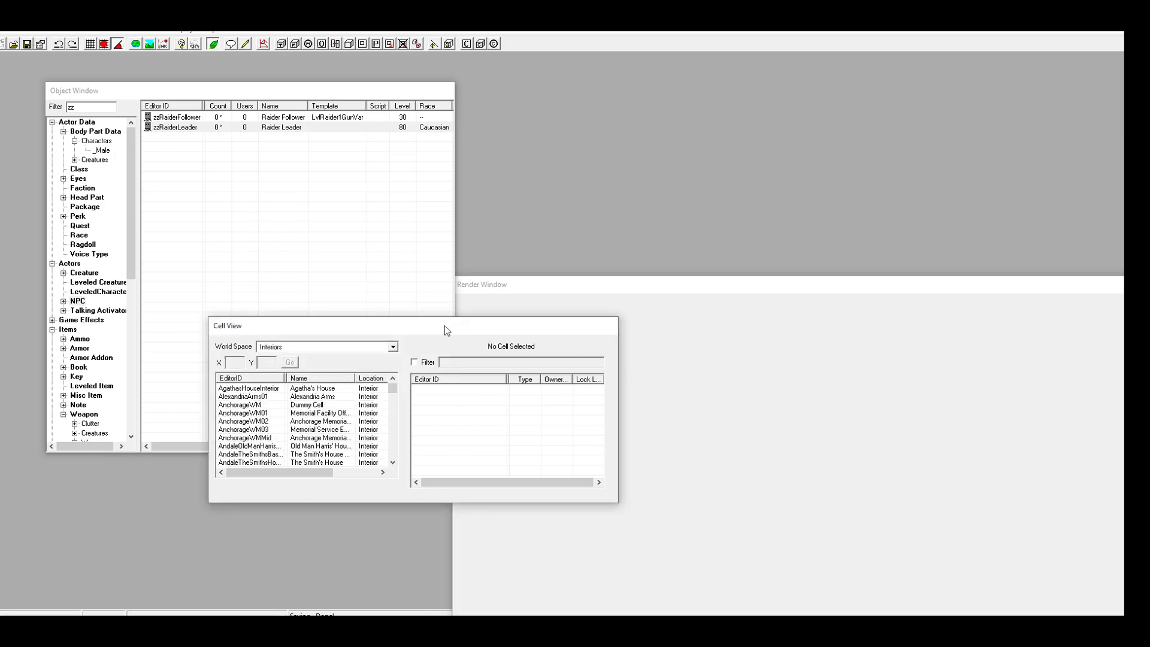
scroll(304, 408, down, 5)
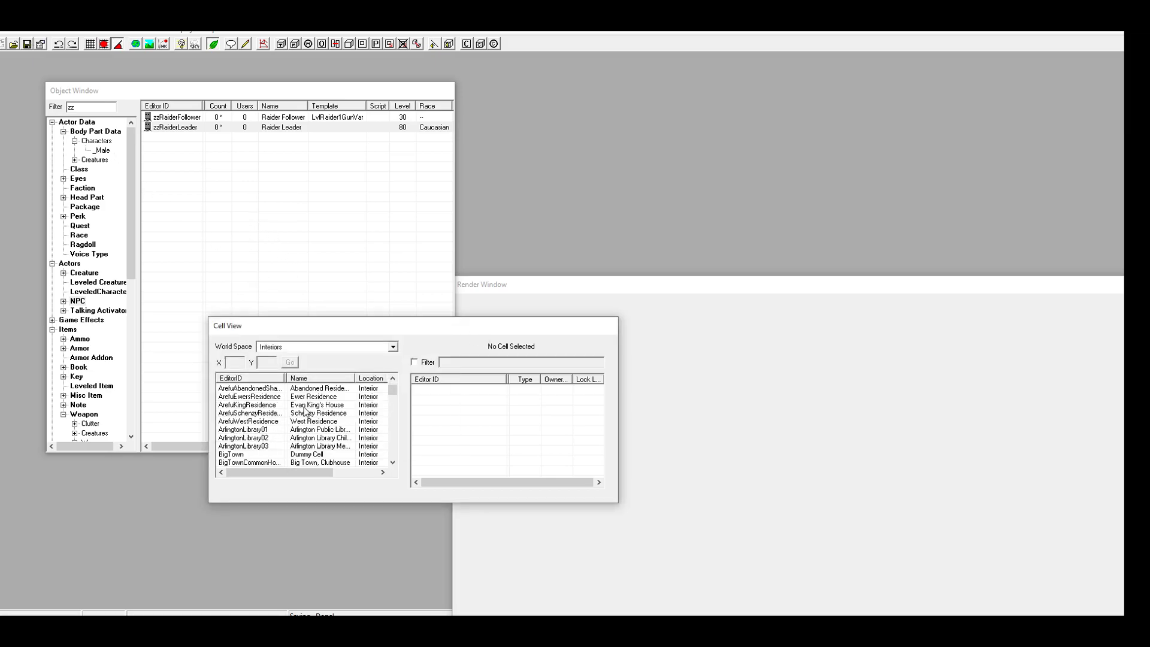
scroll(304, 411, down, 3)
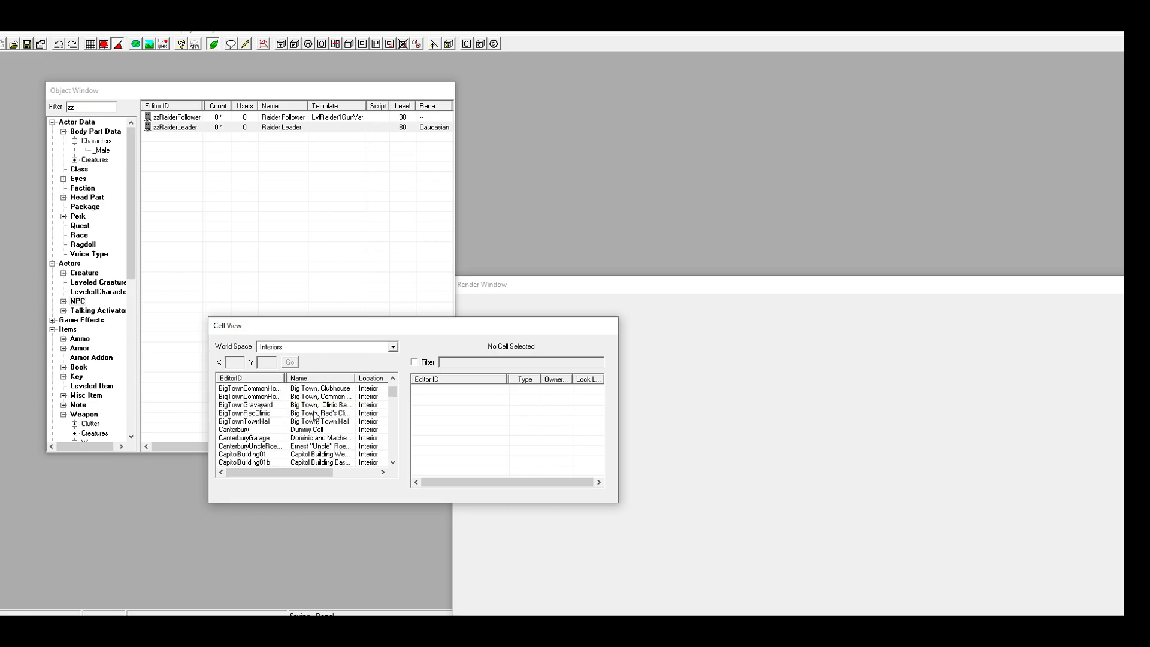
scroll(315, 415, down, 5)
scroll(283, 441, down, 5)
scroll(301, 448, up, 15)
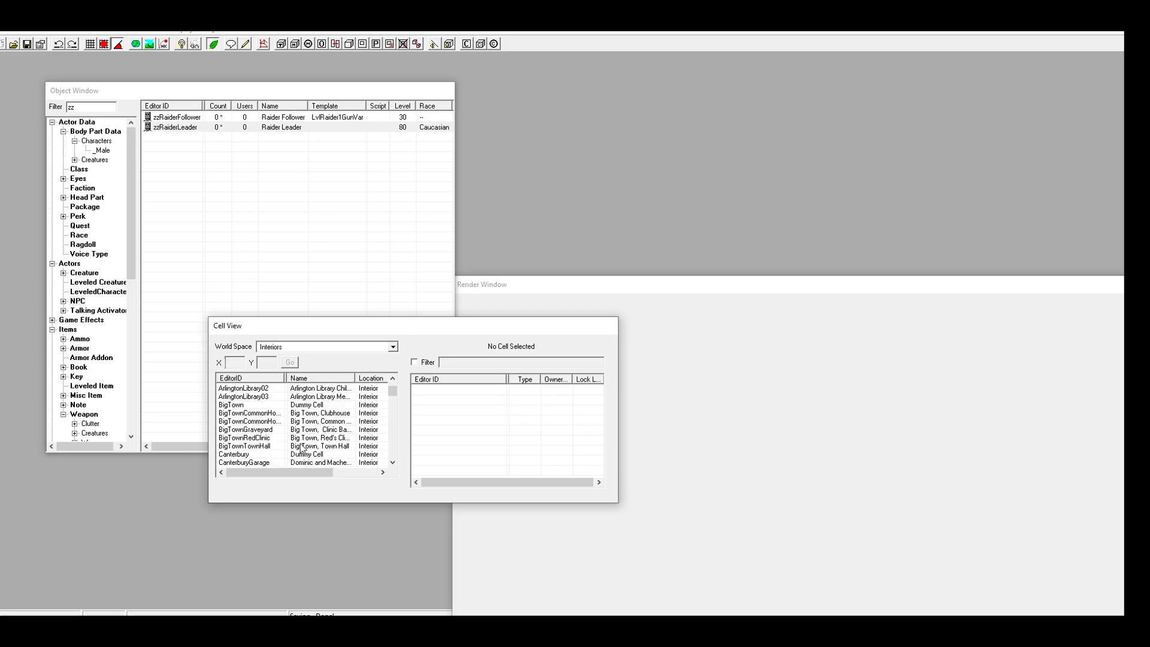
Step: Browse the available world spaces and switch the Cell View to Wasteland
click(314, 347)
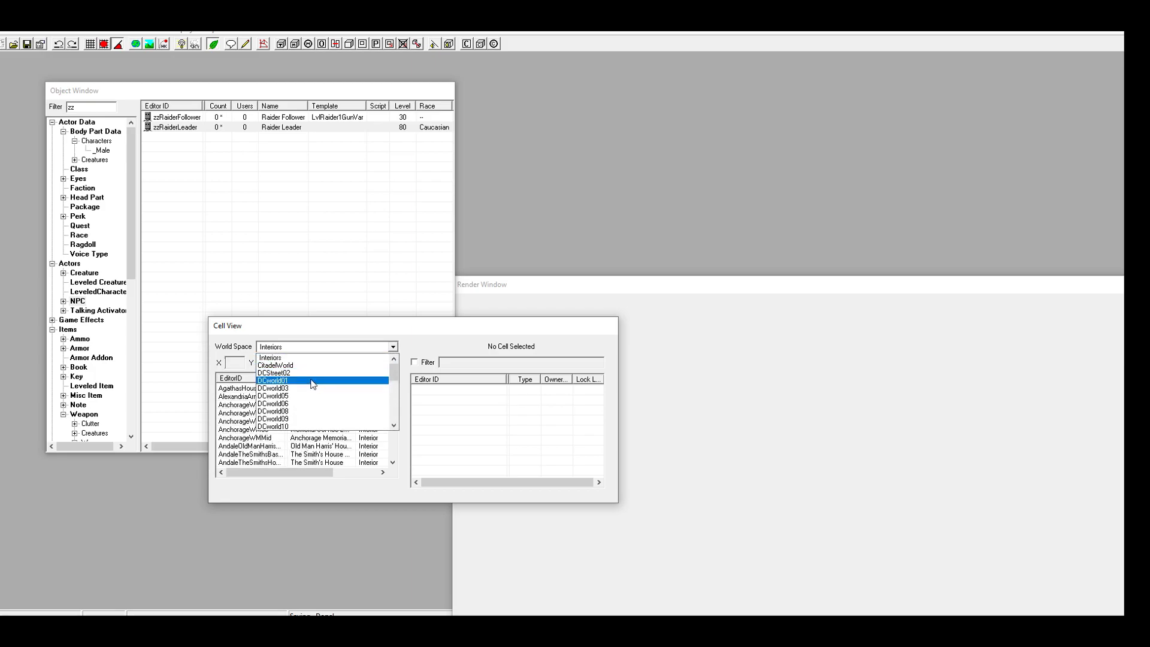
scroll(311, 383, down, 10)
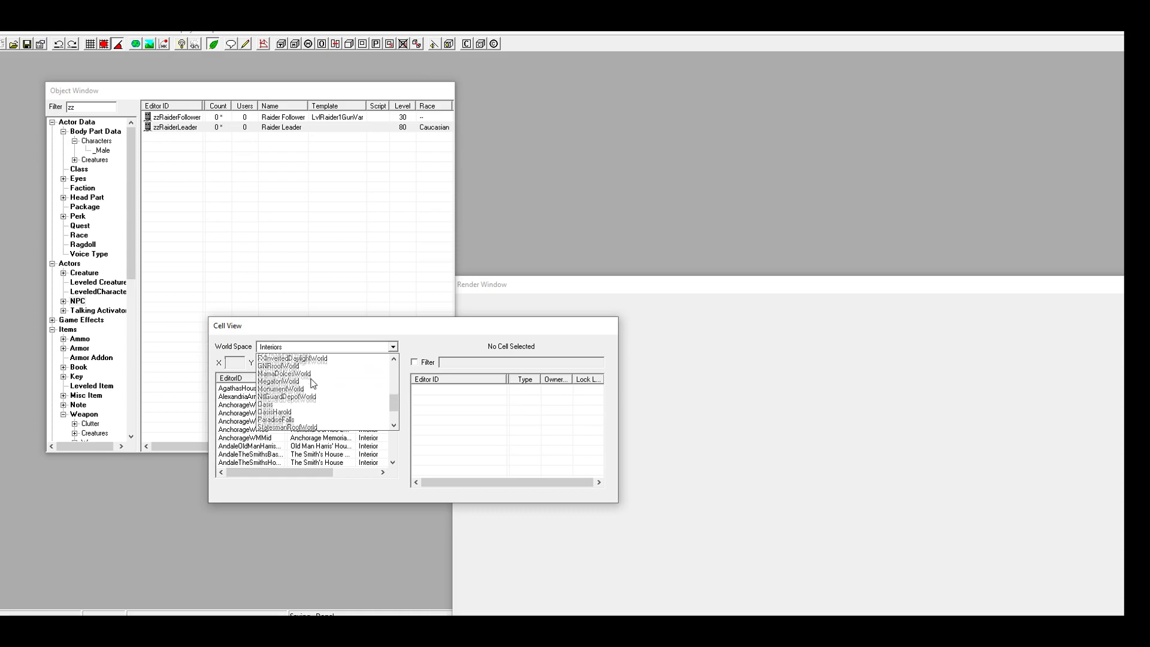
scroll(300, 401, down, 2)
scroll(299, 398, down, 2)
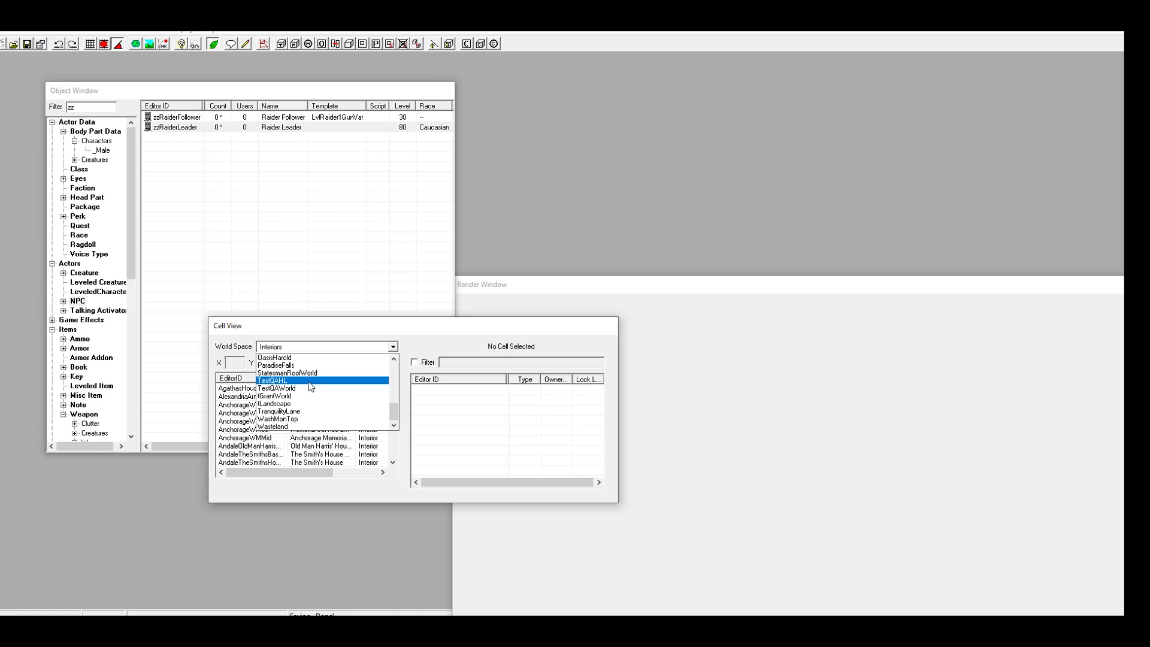
scroll(310, 385, up, 8)
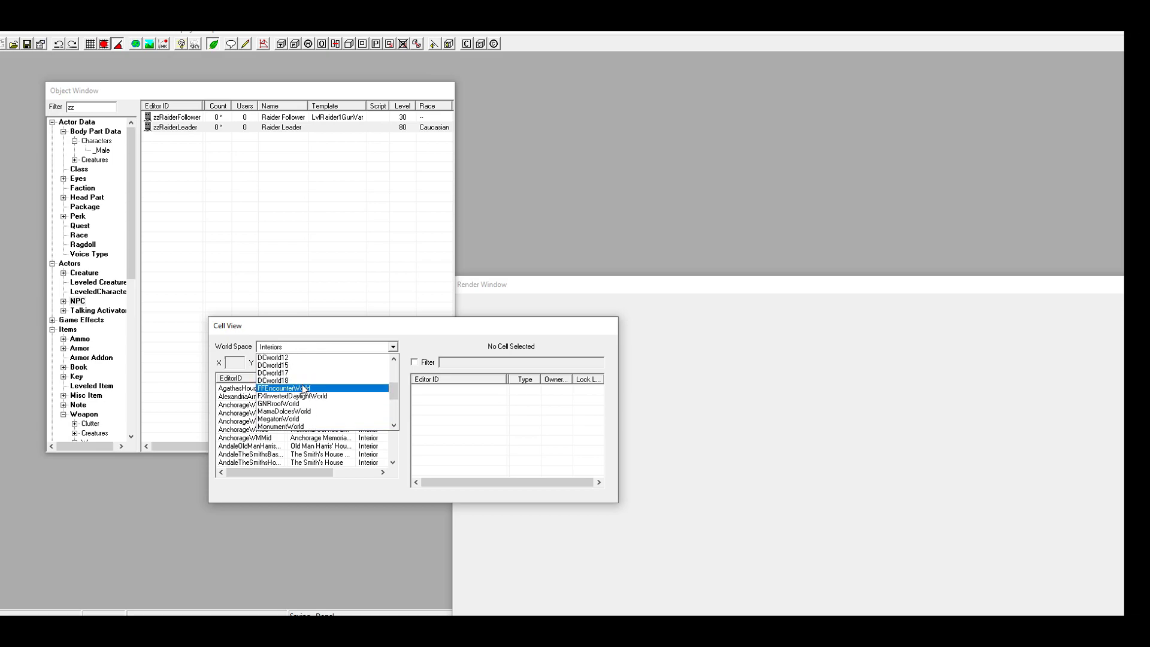
click(288, 349)
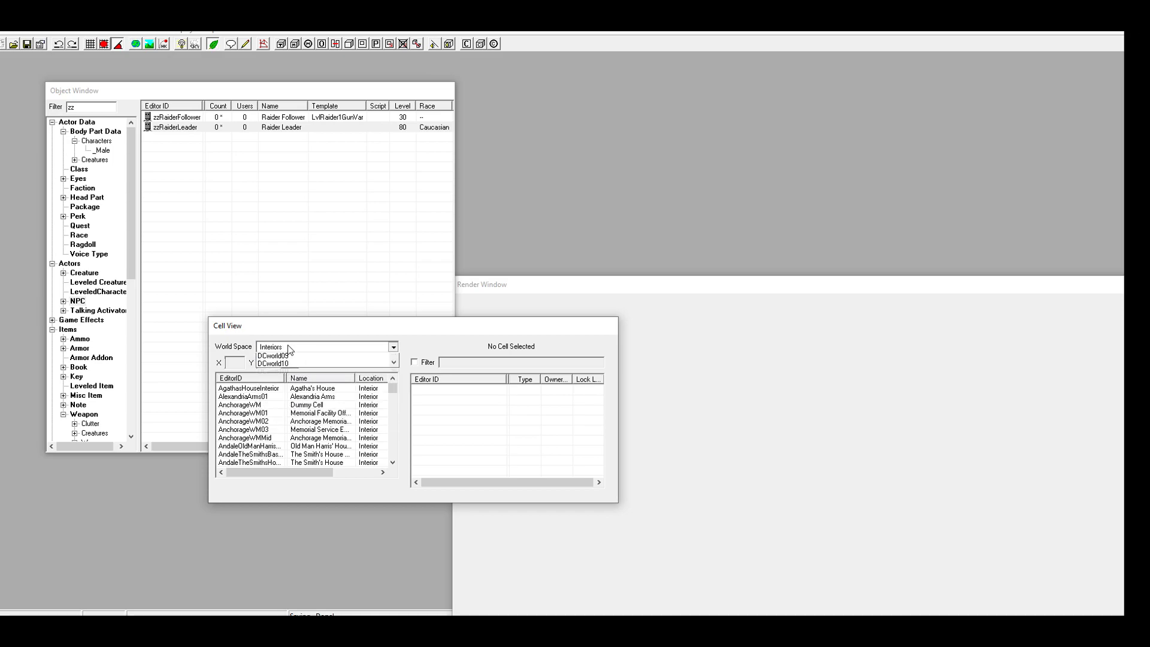
click(288, 350)
scroll(292, 390, down, 6)
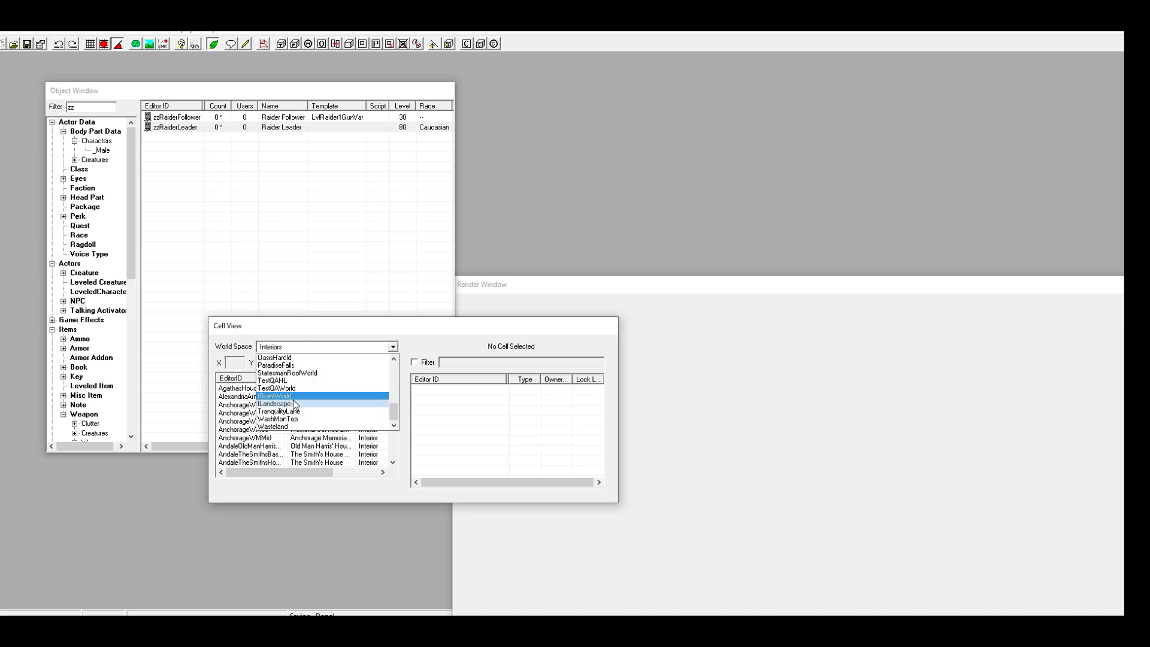
click(281, 426)
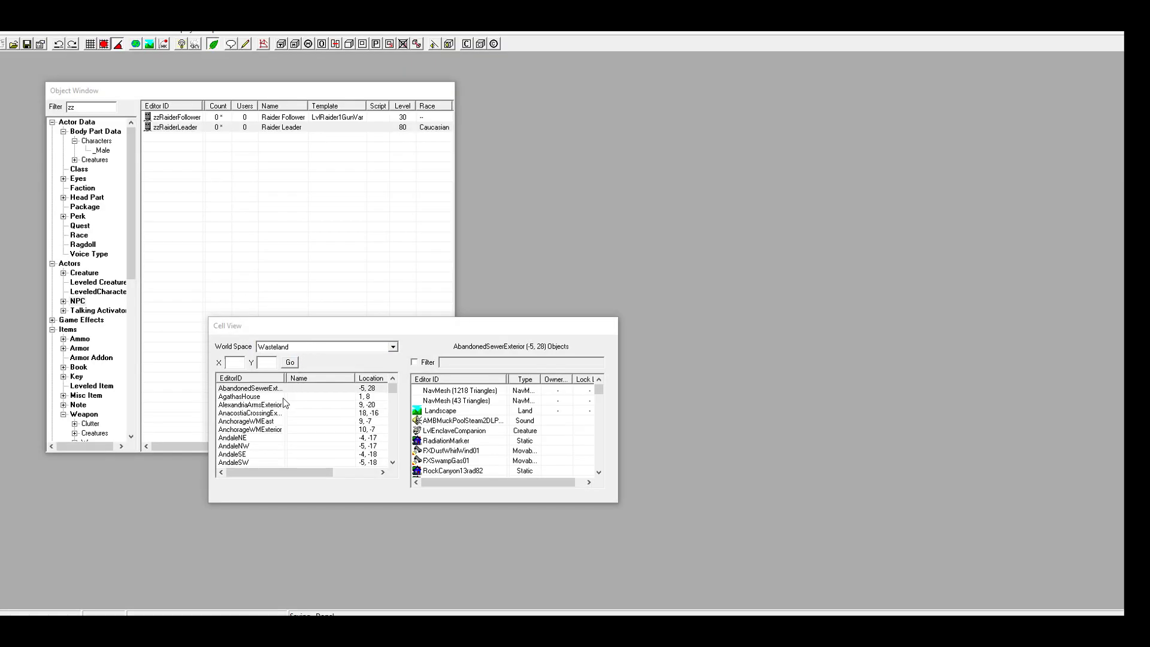
Step: Load the GrayditchEntry cell and look over the Grayditch exterior around the picket fence and road sign
click(264, 405)
text(gr)
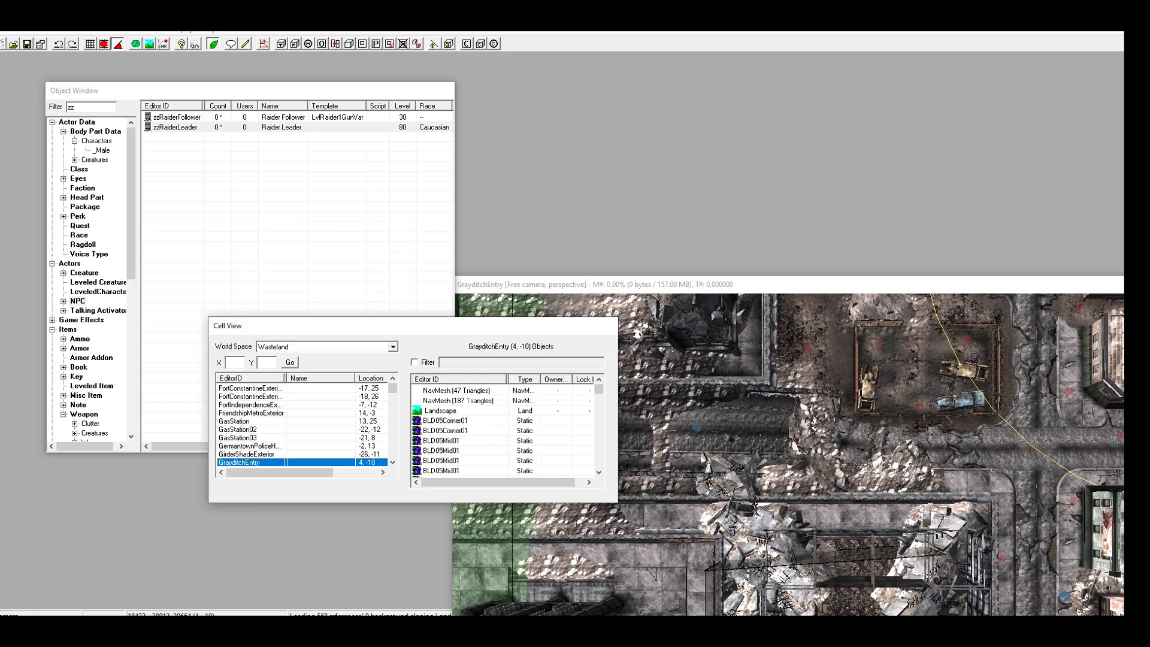
scroll(838, 419, up, 5)
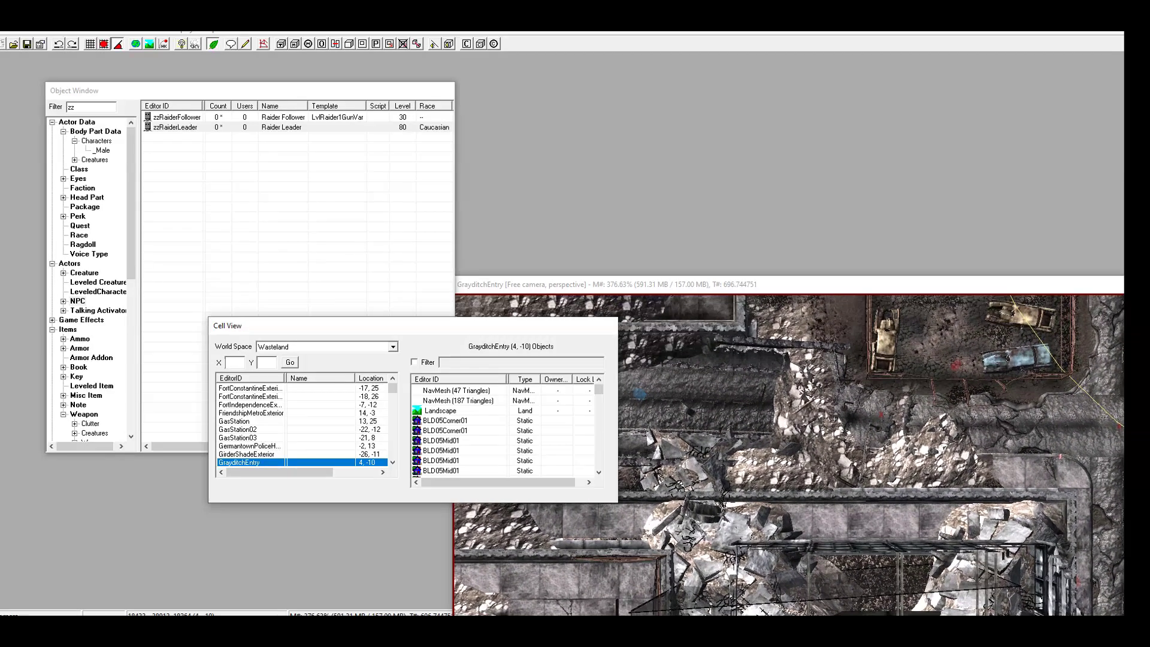
scroll(833, 418, up, 5)
click(828, 448)
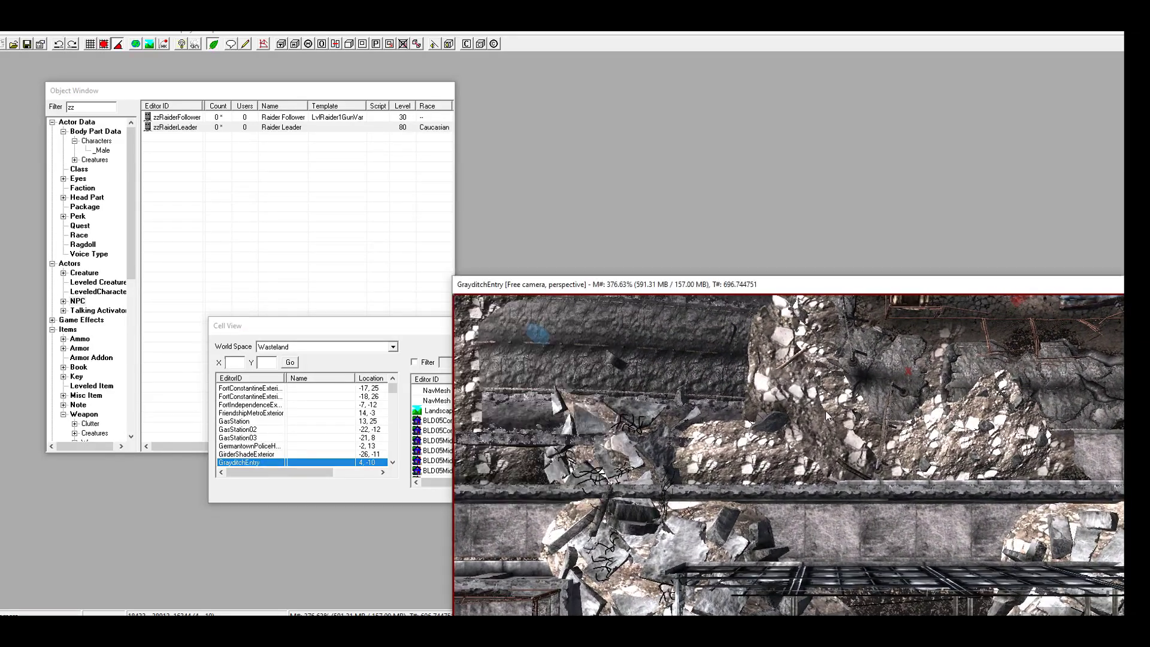
middle_drag(828, 450, 794, 460)
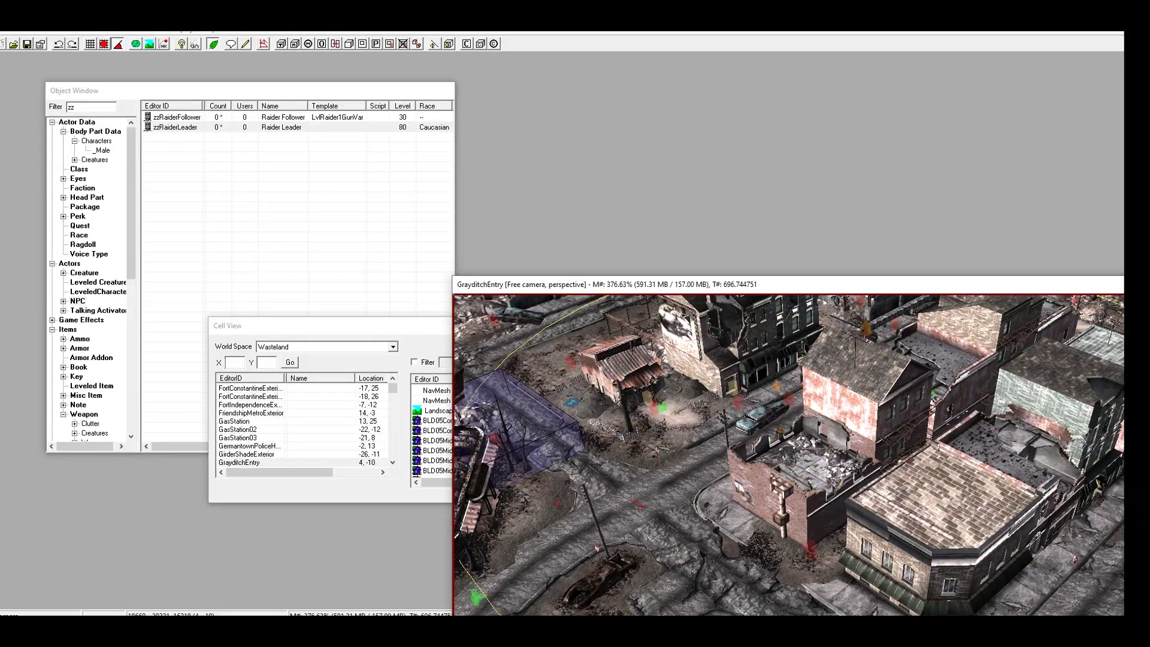
scroll(789, 455, up, 5)
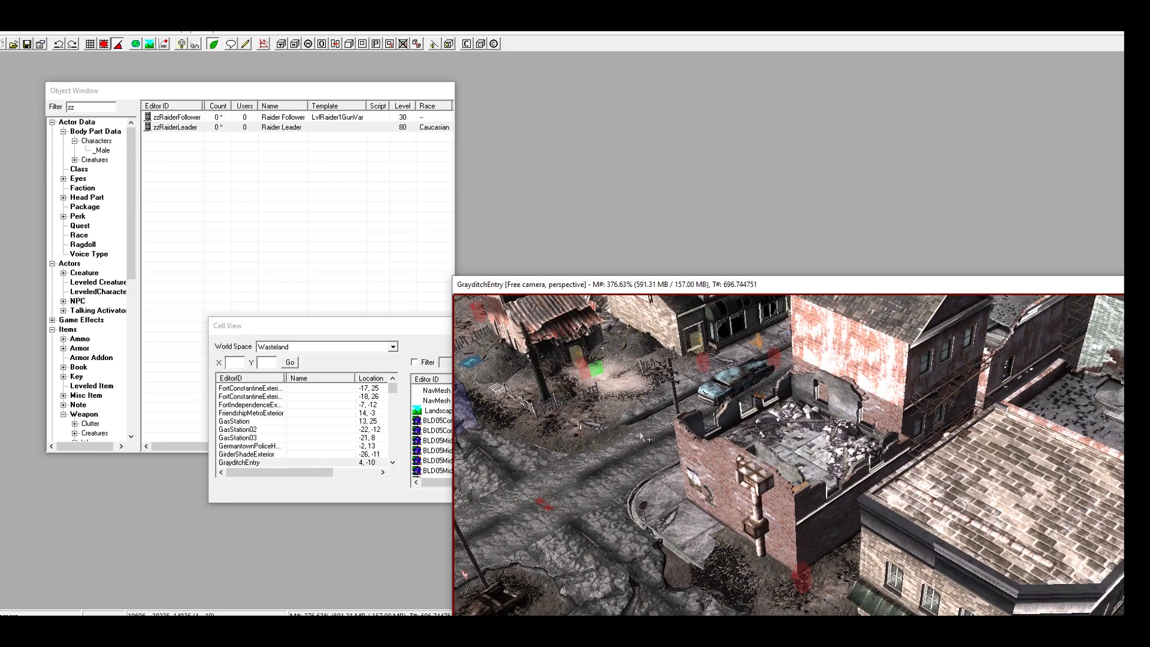
middle_drag(882, 513, 934, 585)
scroll(830, 500, up, 6)
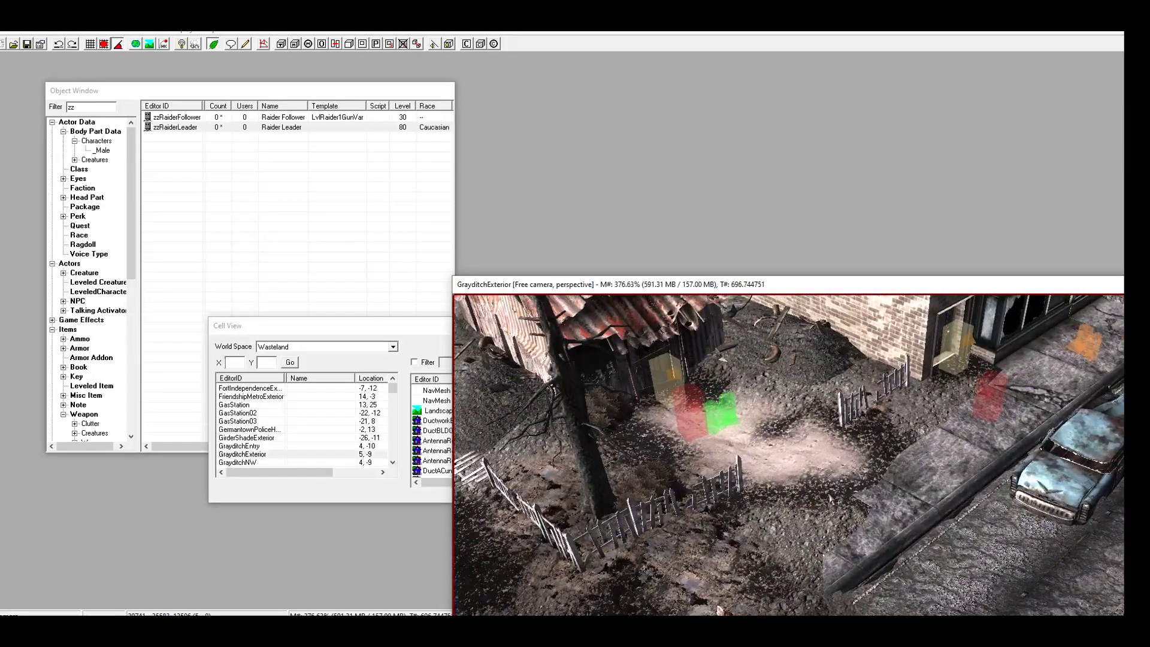
middle_drag(831, 499, 754, 415)
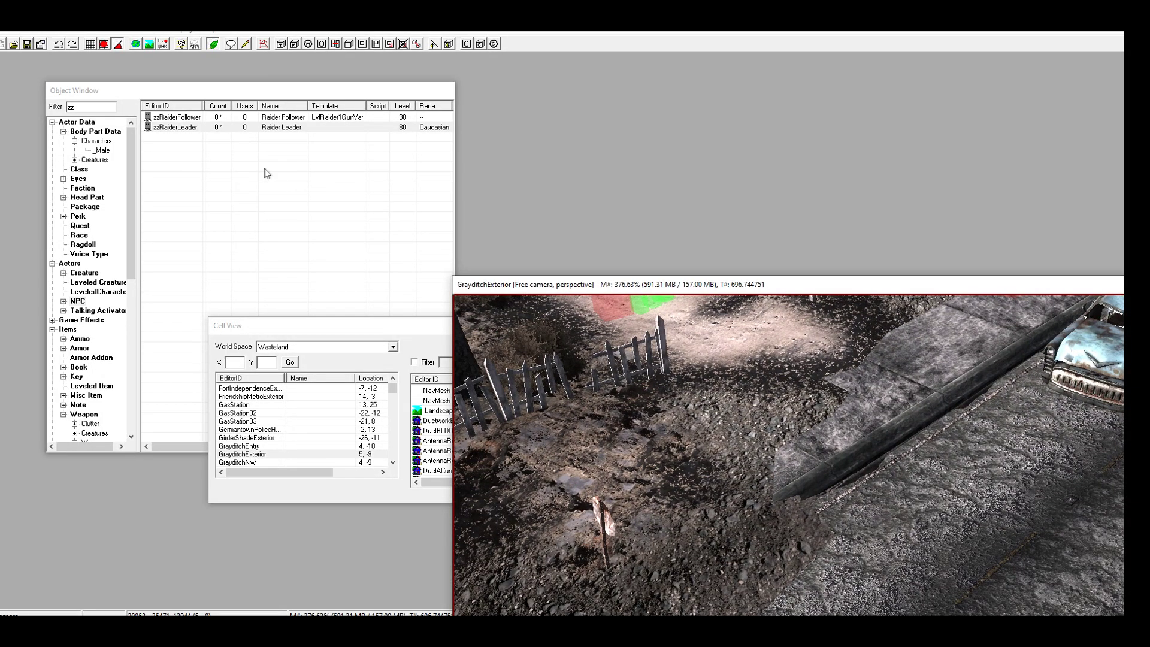
Step: Show the Static world objects and filter the object list by "xmarke"
scroll(83, 300, down, 11)
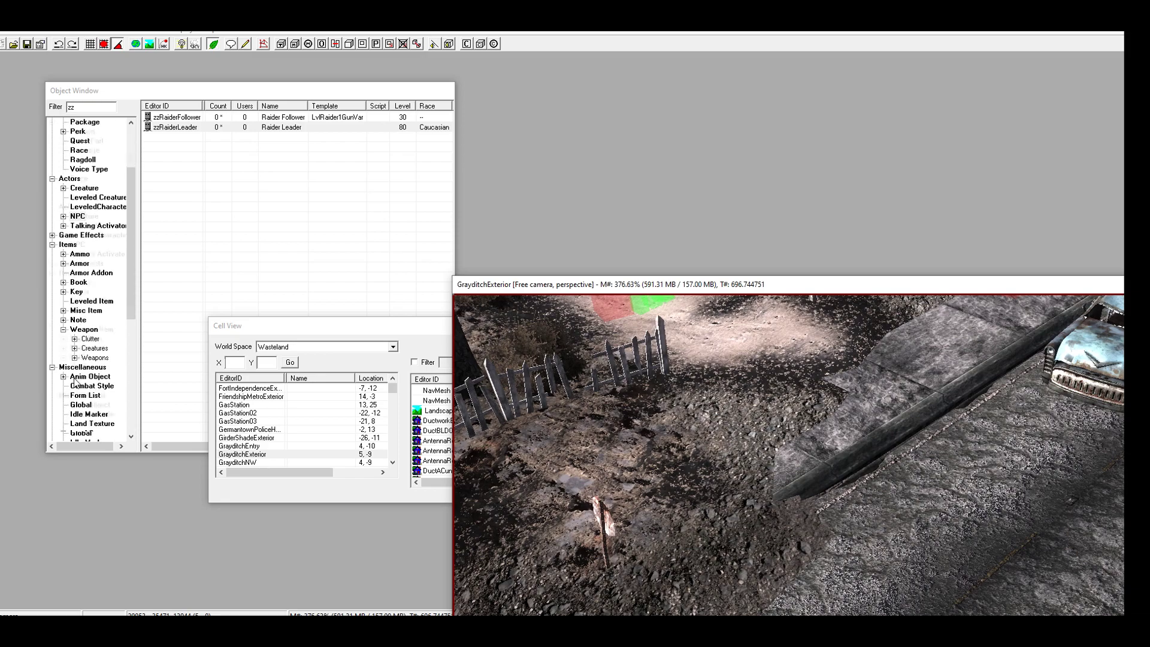
click(83, 227)
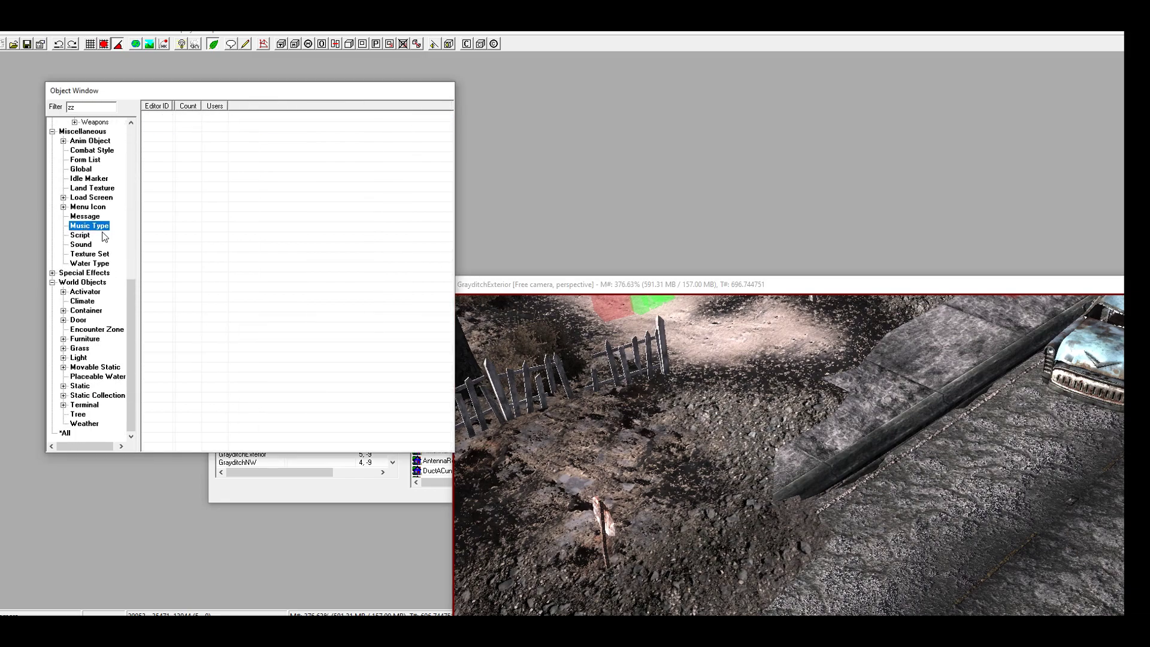
text(st)
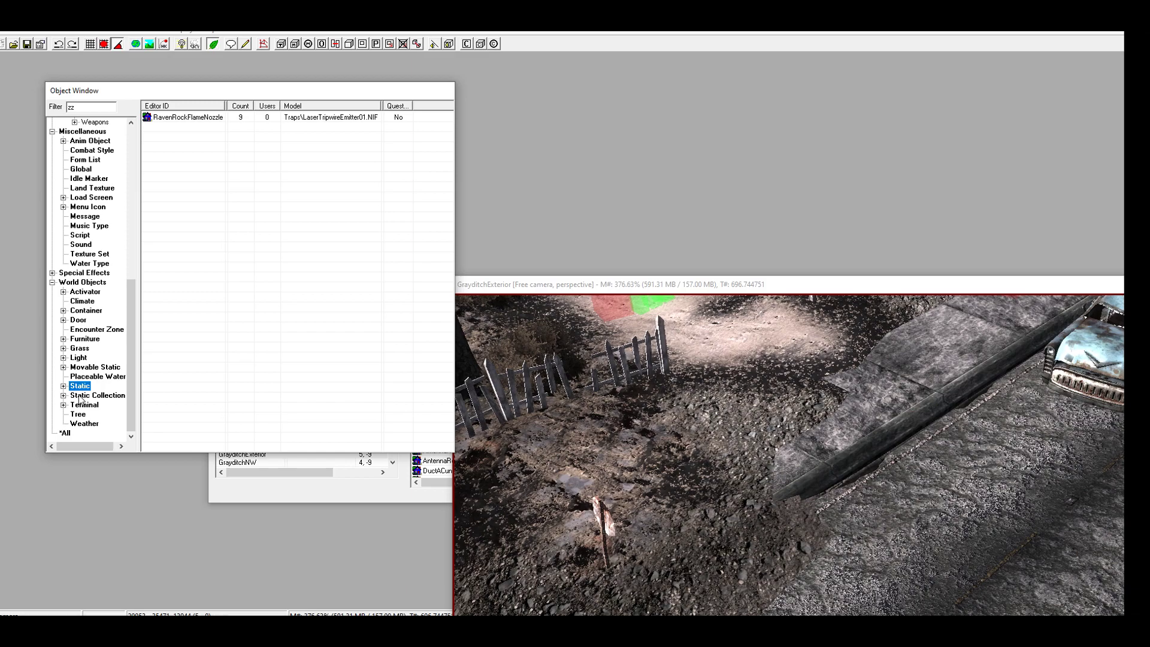
double_click(99, 108)
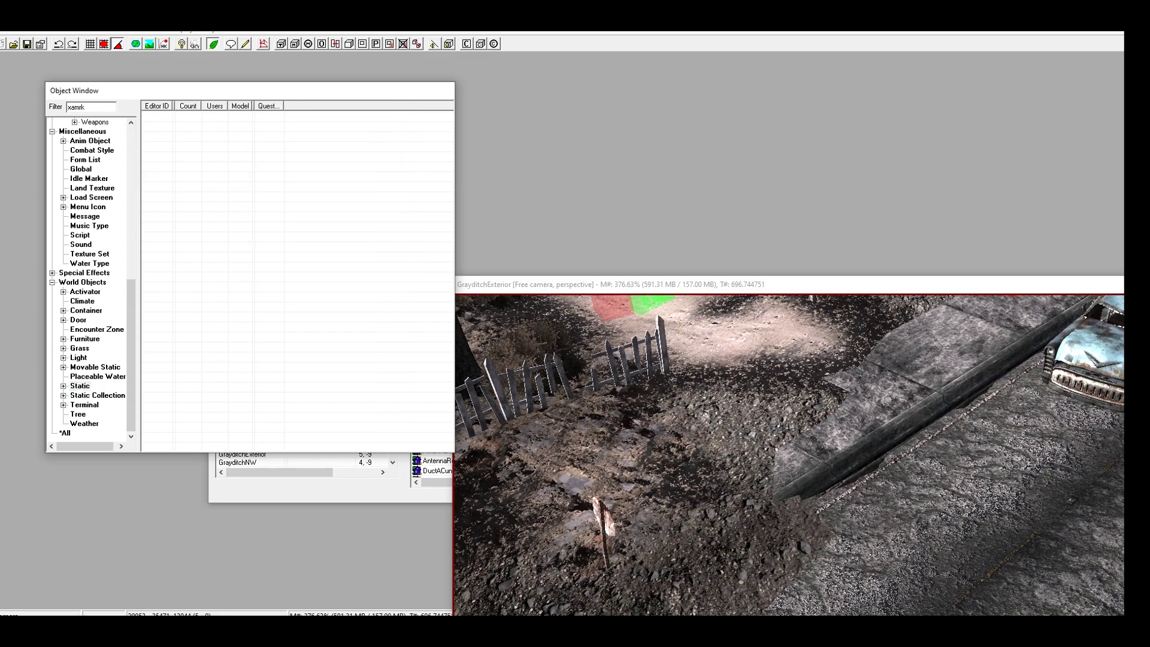
double_click(96, 106)
text(xm)
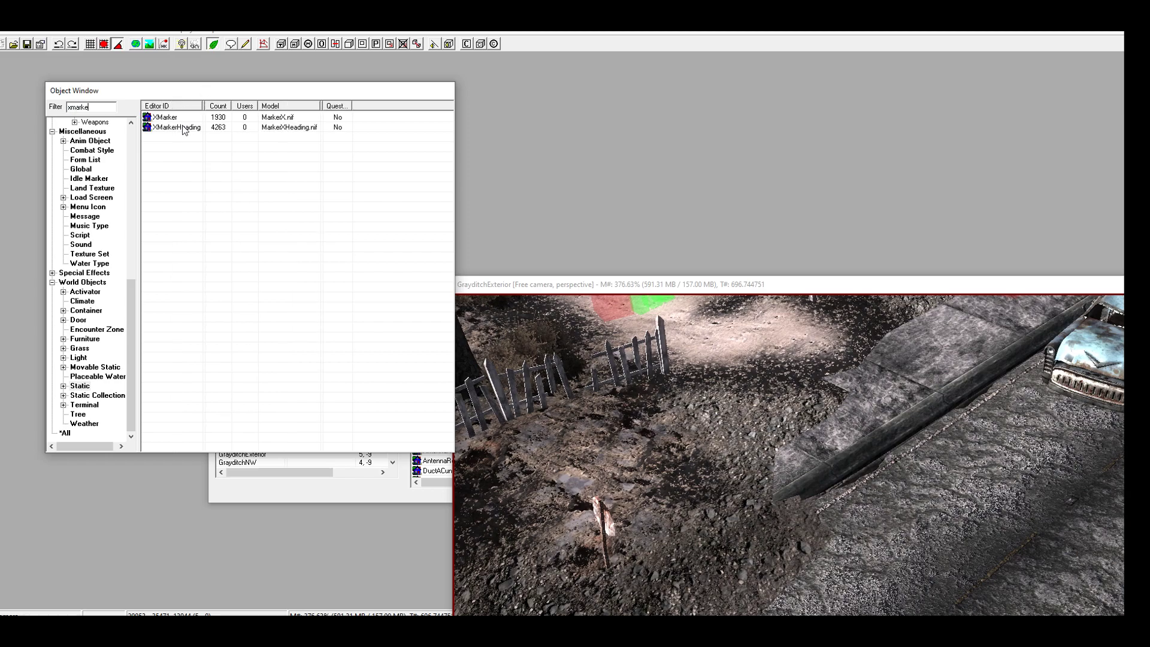
Step: Place an XMarkerHeading near the picket fence in the Grayditch exterior and drop it to the ground
drag(171, 133, 553, 363)
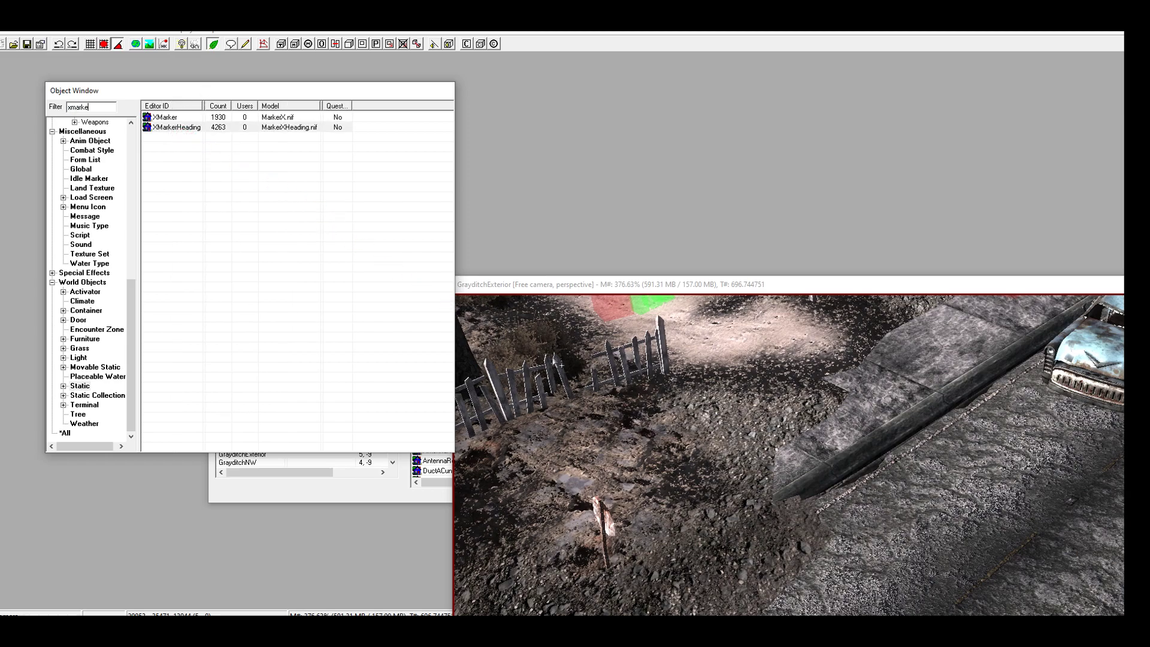
drag(690, 424, 693, 419)
scroll(705, 413, down, 5)
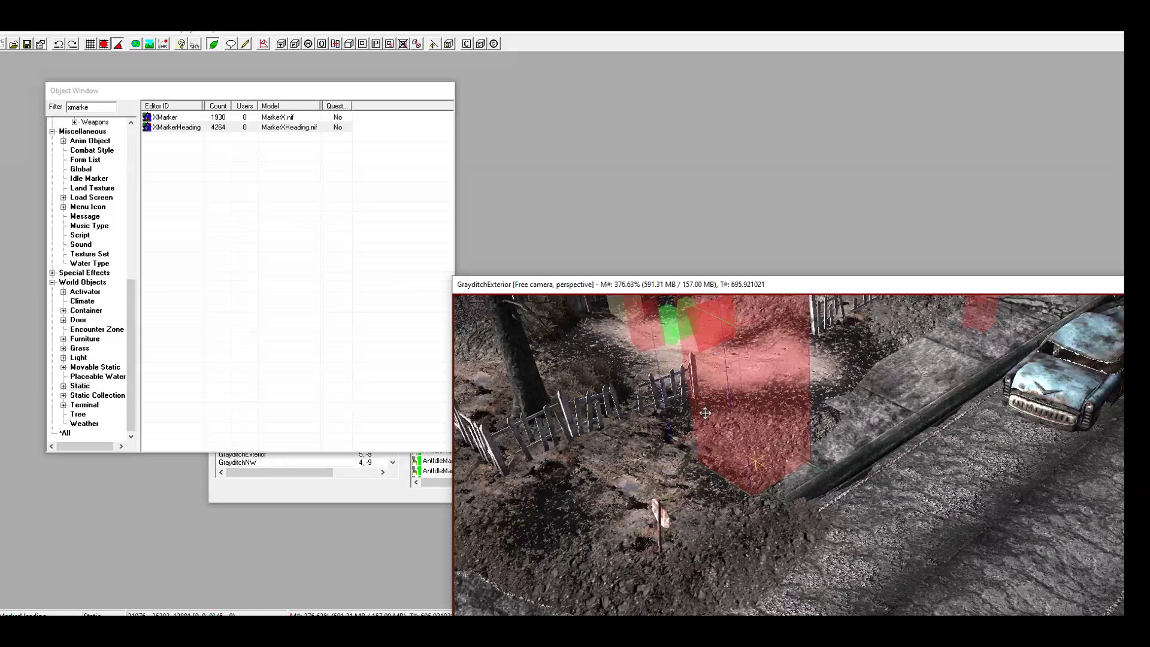
key(f)
Step: Move the XMarkerHeading to the dirt patch by the road sign, at about X 21234, Y -34795, and rotate it to about -180° around Z
middle_drag(741, 590, 697, 472)
mouse_move(698, 481)
mouse_down()
mouse_move(643, 388)
mouse_move(653, 382)
mouse_up()
mouse_move(653, 383)
middle_down()
mouse_move(644, 437)
mouse_move(679, 440)
middle_up()
mouse_move(665, 442)
mouse_down()
mouse_move(534, 332)
mouse_move(535, 257)
mouse_up()
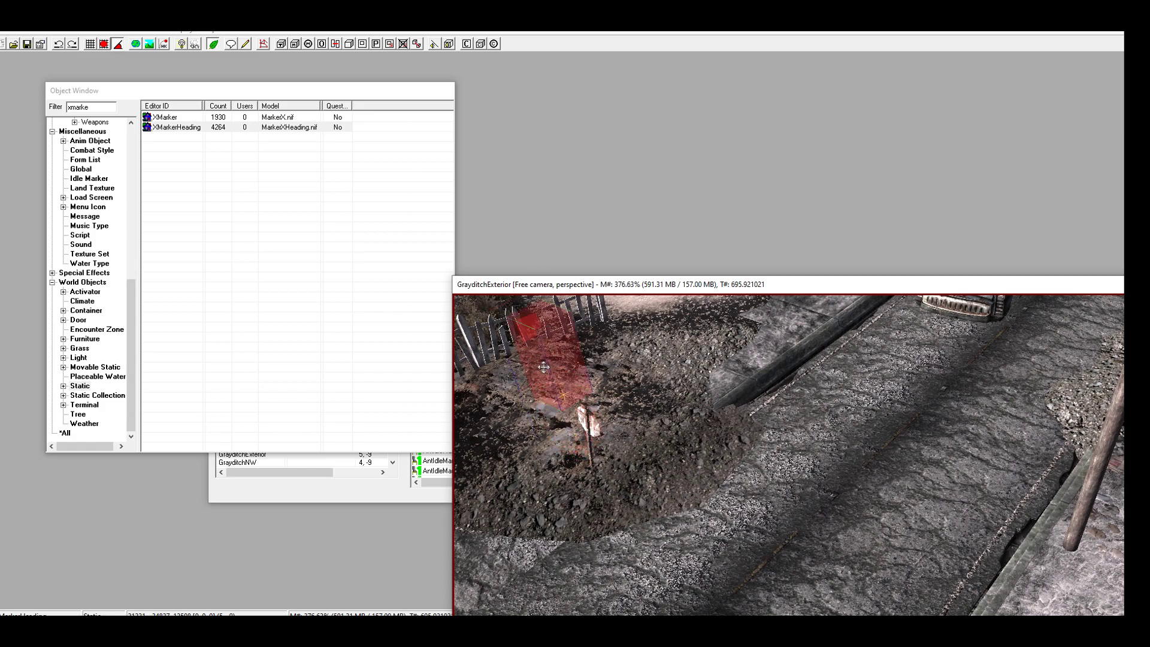
right_drag(540, 359, 467, 358)
shift+middle_drag(565, 359, 654, 397)
drag(608, 389, 585, 378)
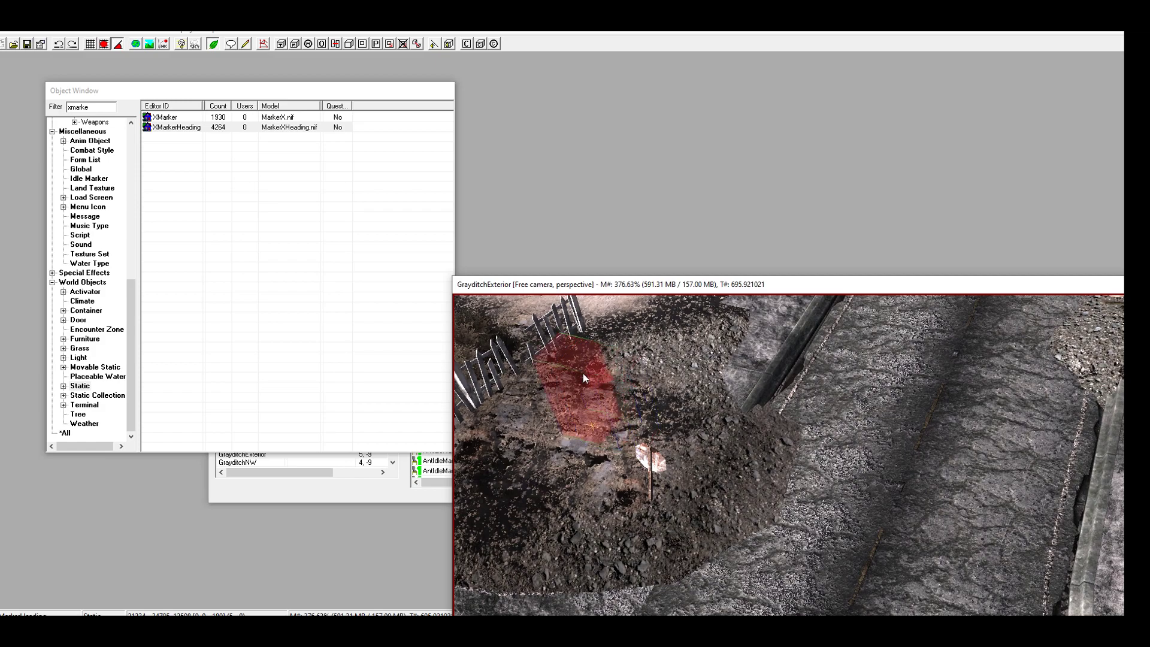
Step: Enable patrol data with an idle time of 15 on the XMarkerHeading by the road sign and set it to Ignored By Sandbox
shift+middle_drag(598, 424, 657, 383)
double_click(651, 381)
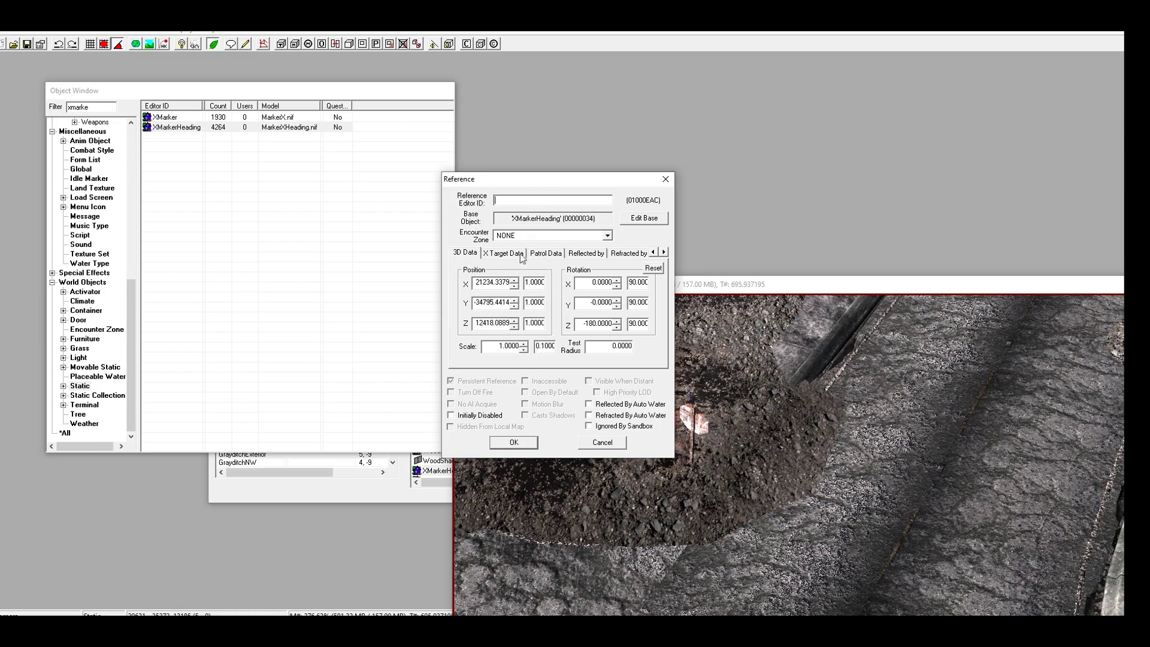
click(551, 258)
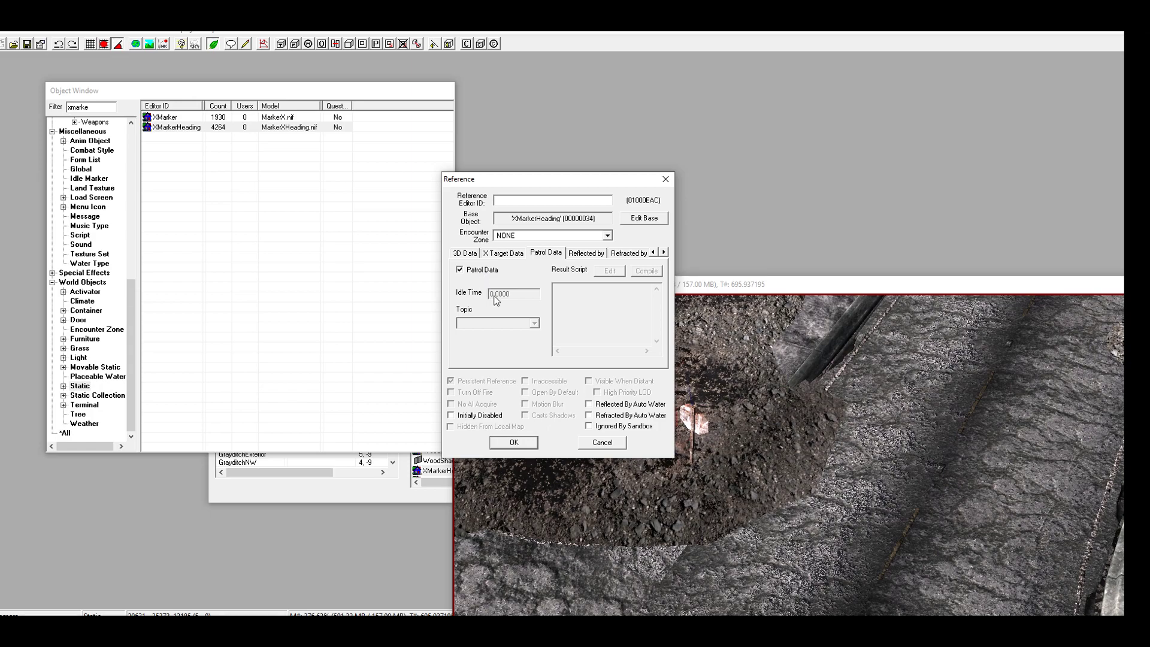
double_click(512, 292)
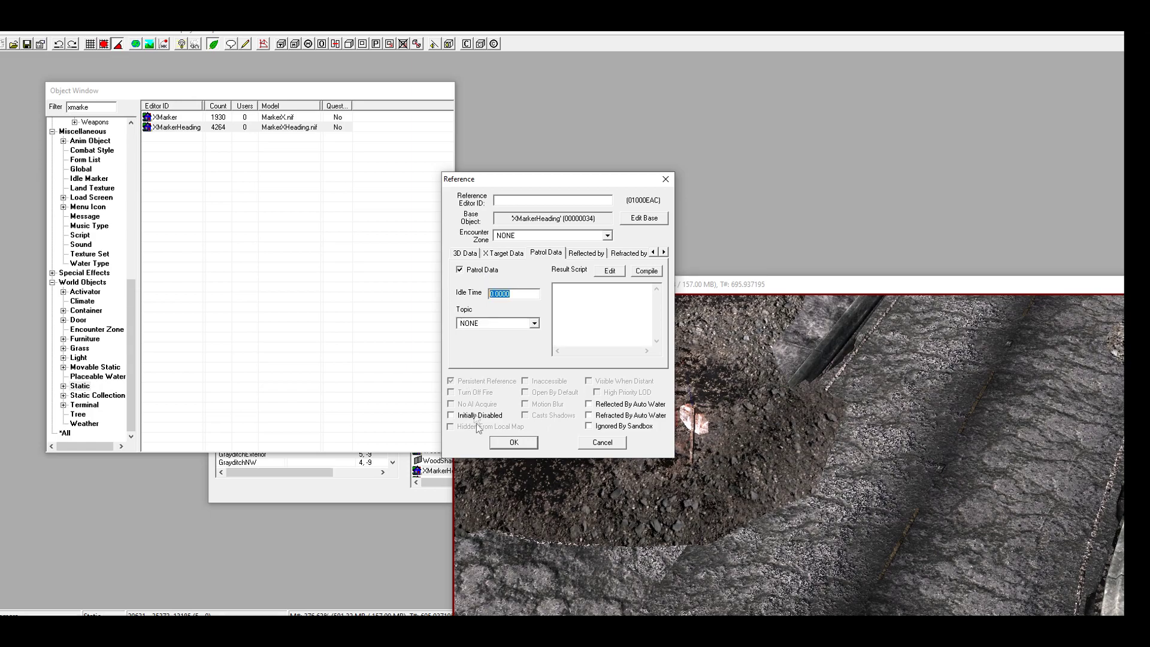
text(15)
click(512, 442)
mouse_move(663, 370)
middle_down()
mouse_move(625, 416)
mouse_move(617, 398)
mouse_move(612, 419)
middle_up()
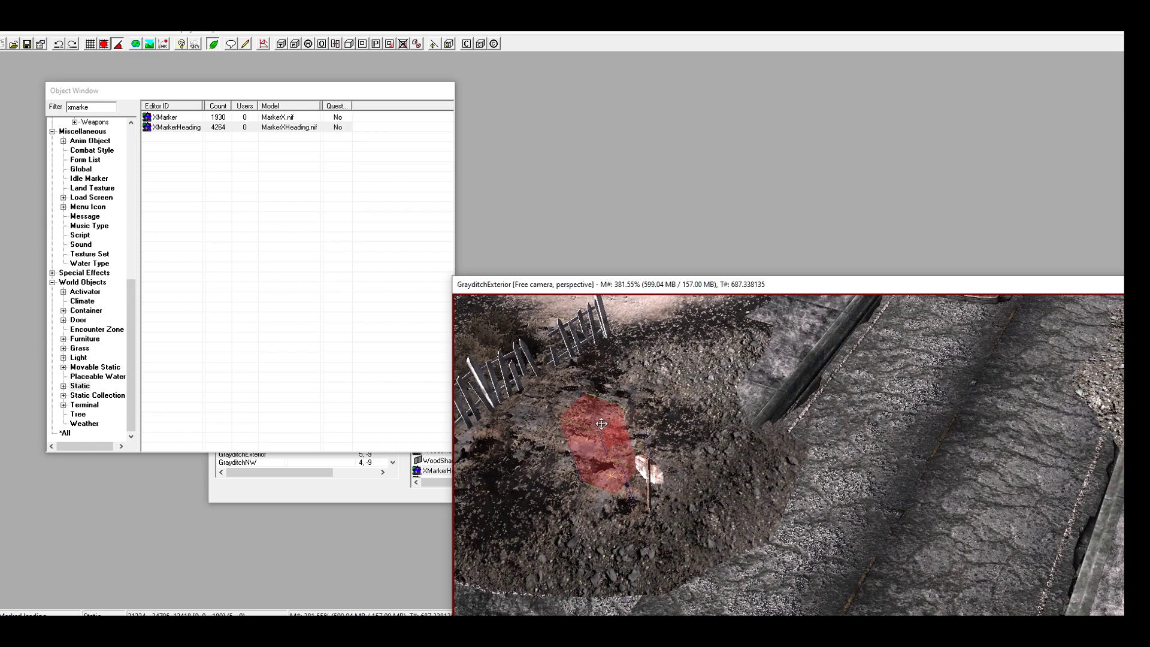
double_click(602, 427)
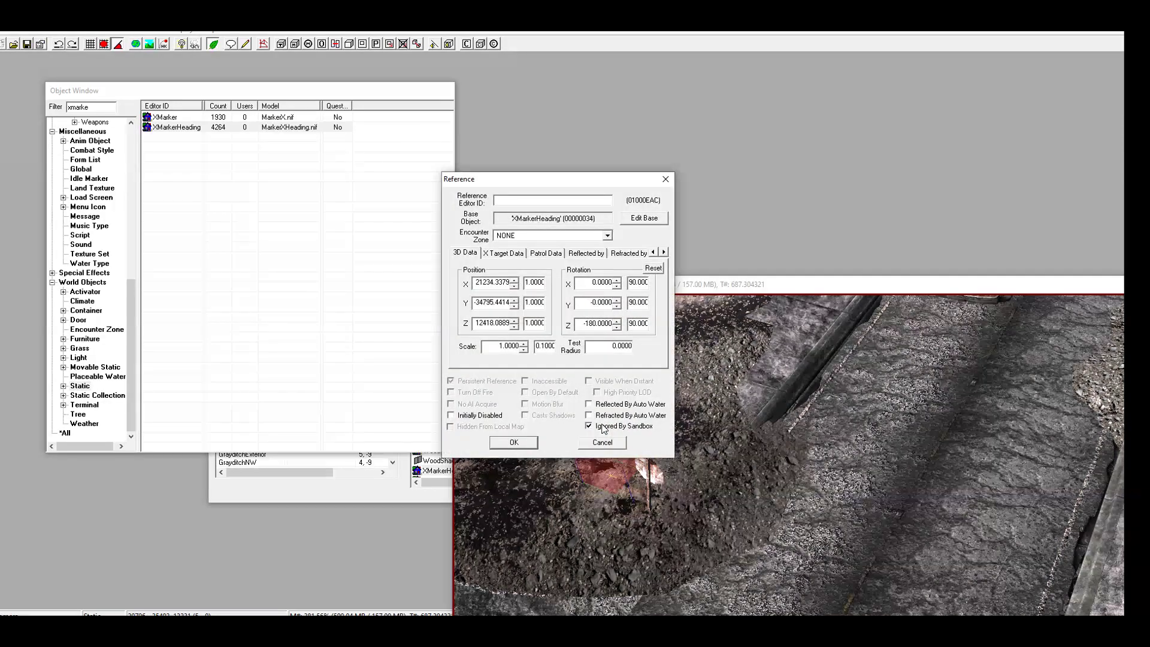
Step: Place a second XMarkerHeading by the stone building along the tiled sidewalk near the metro station, in Wilderness cell 5, -11
middle_drag(781, 395, 818, 374)
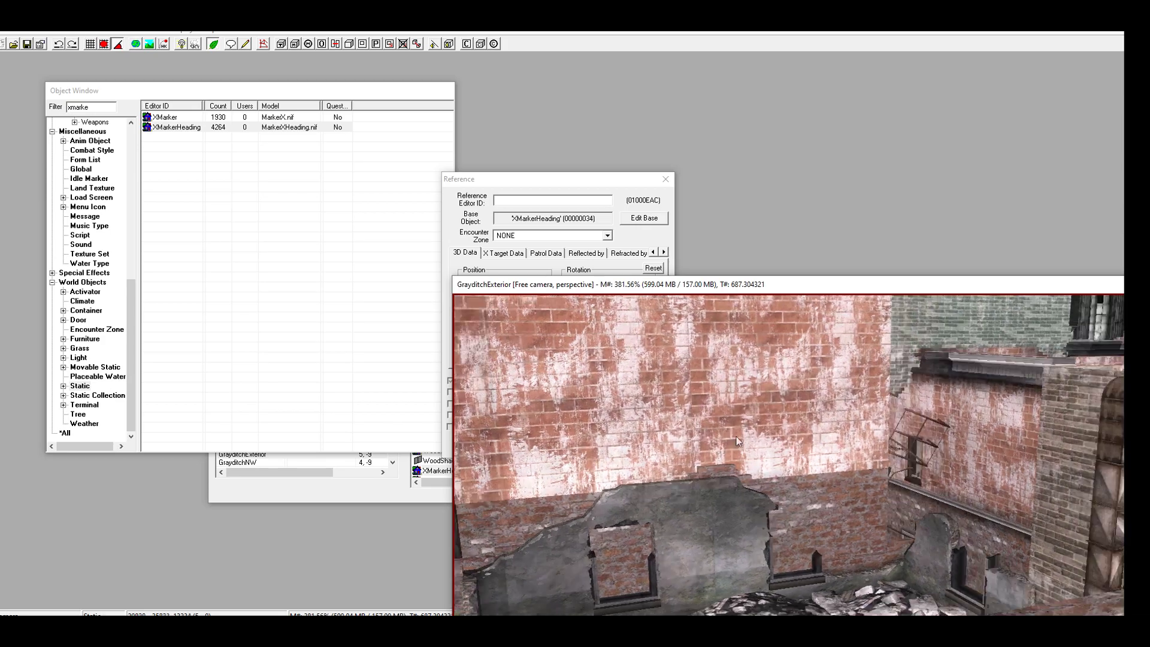
middle_drag(732, 439, 829, 422)
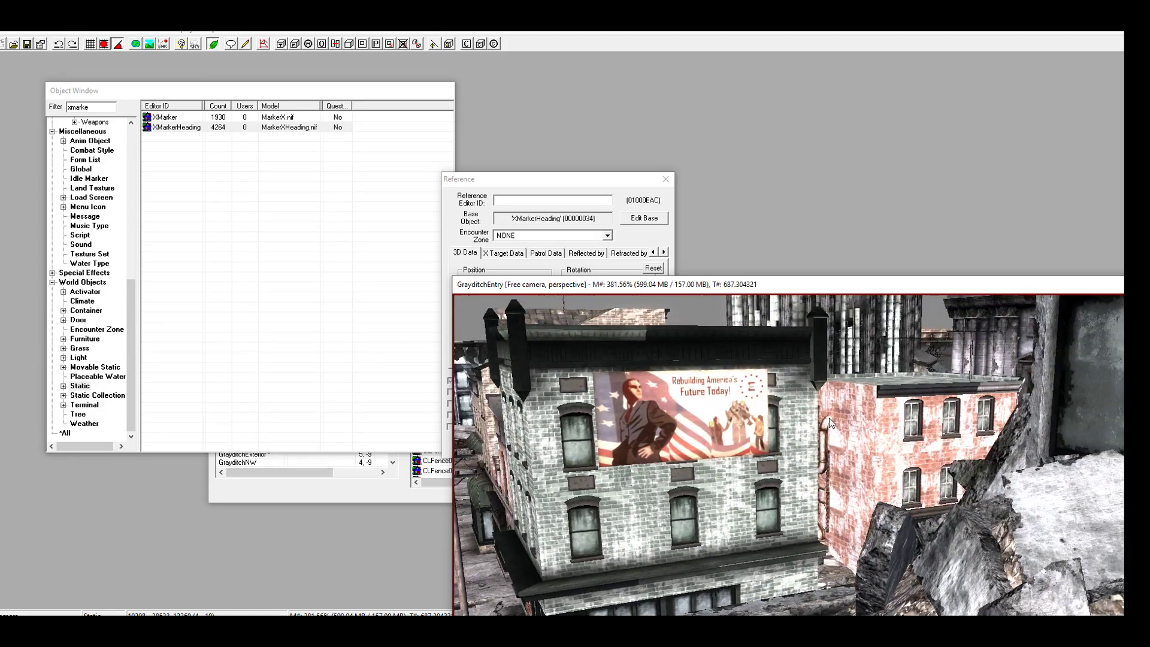
scroll(830, 423, up, 5)
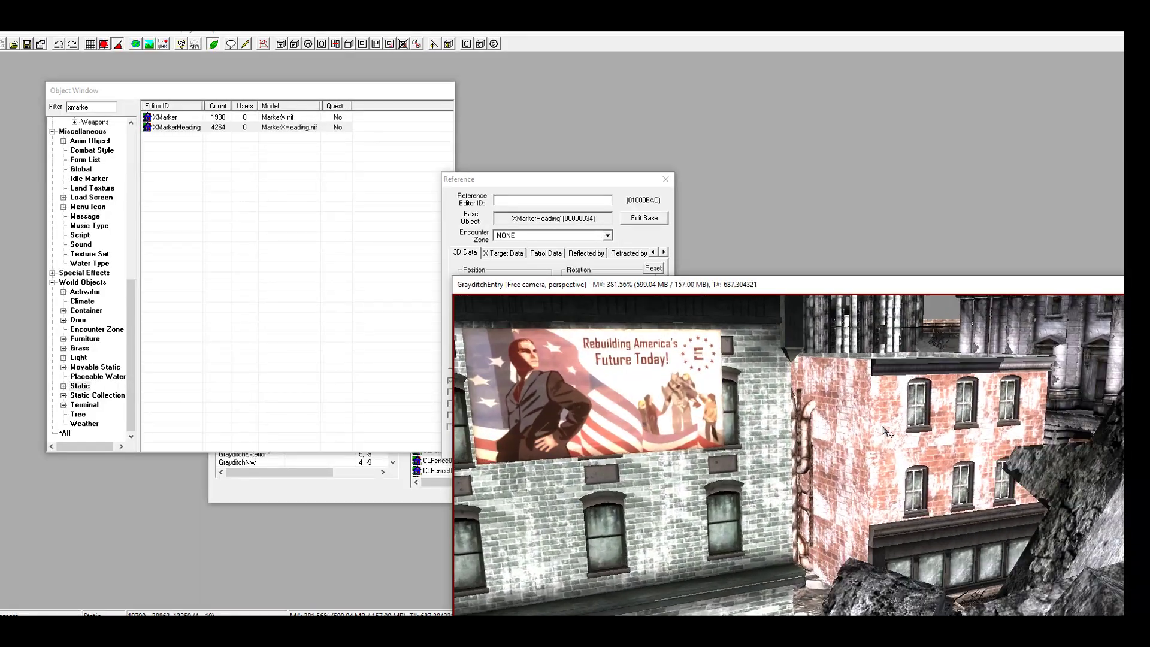
middle_drag(888, 432, 722, 490)
scroll(721, 489, up, 8)
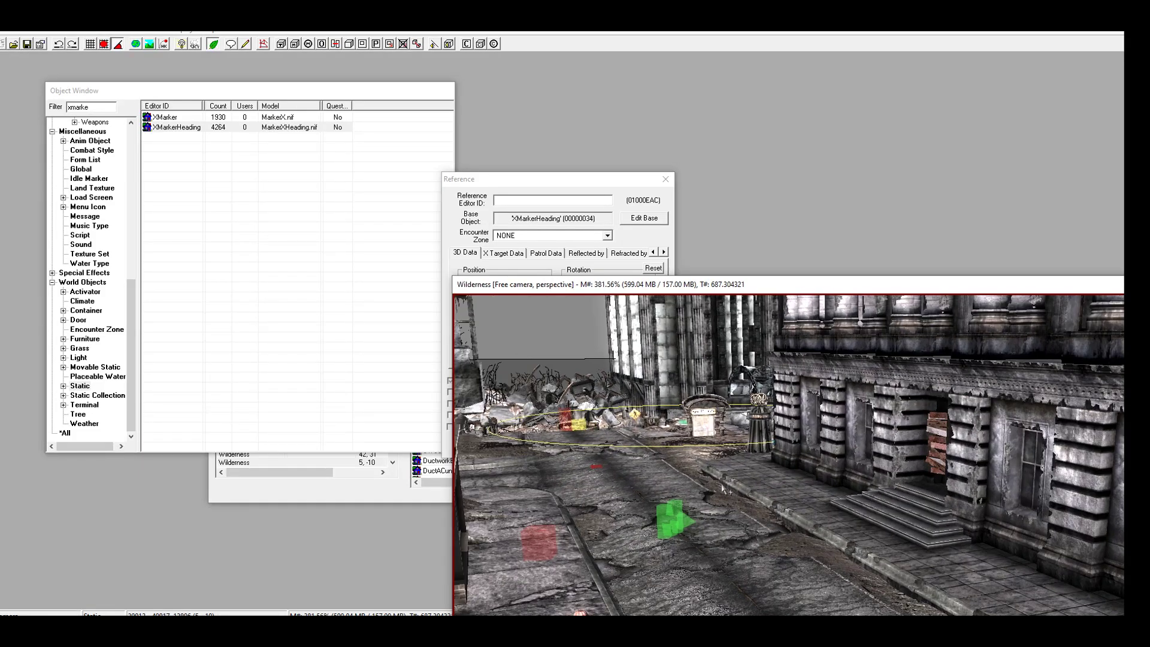
scroll(729, 491, up, 8)
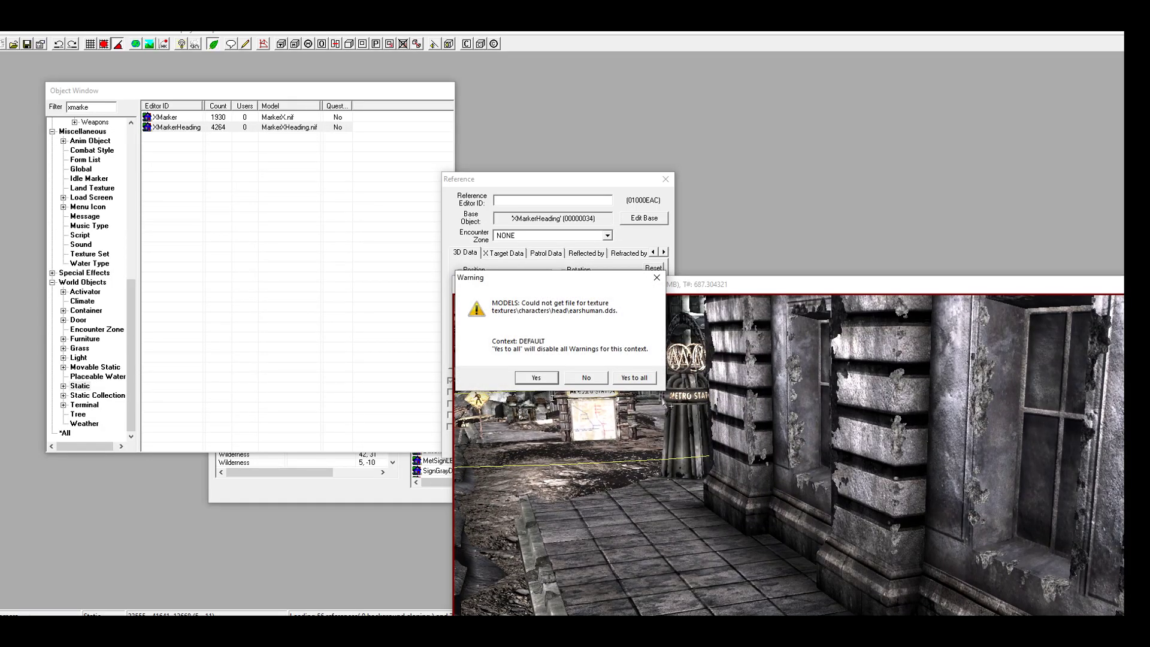
click(635, 378)
scroll(730, 445, up, 5)
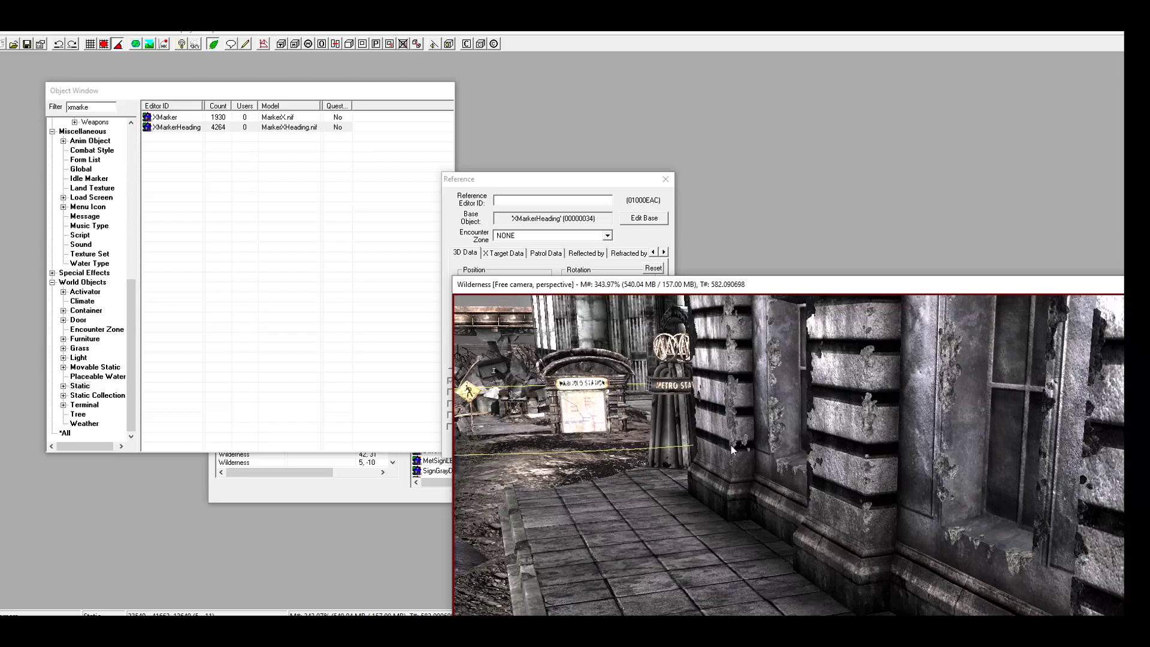
scroll(727, 413, up, 3)
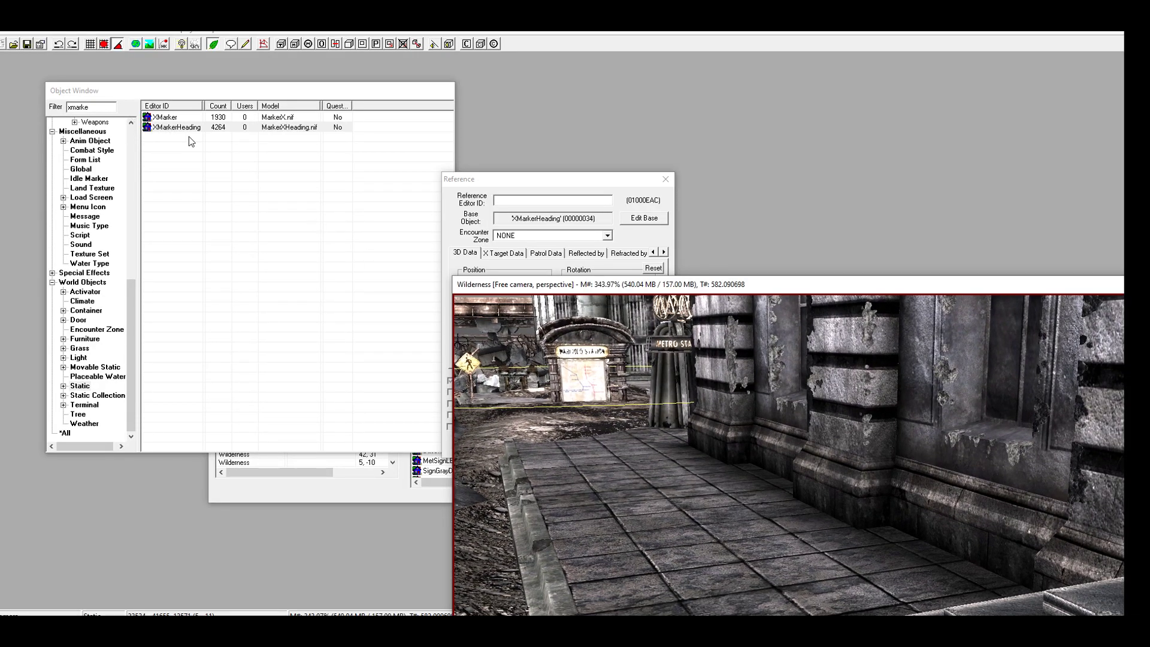
click(173, 128)
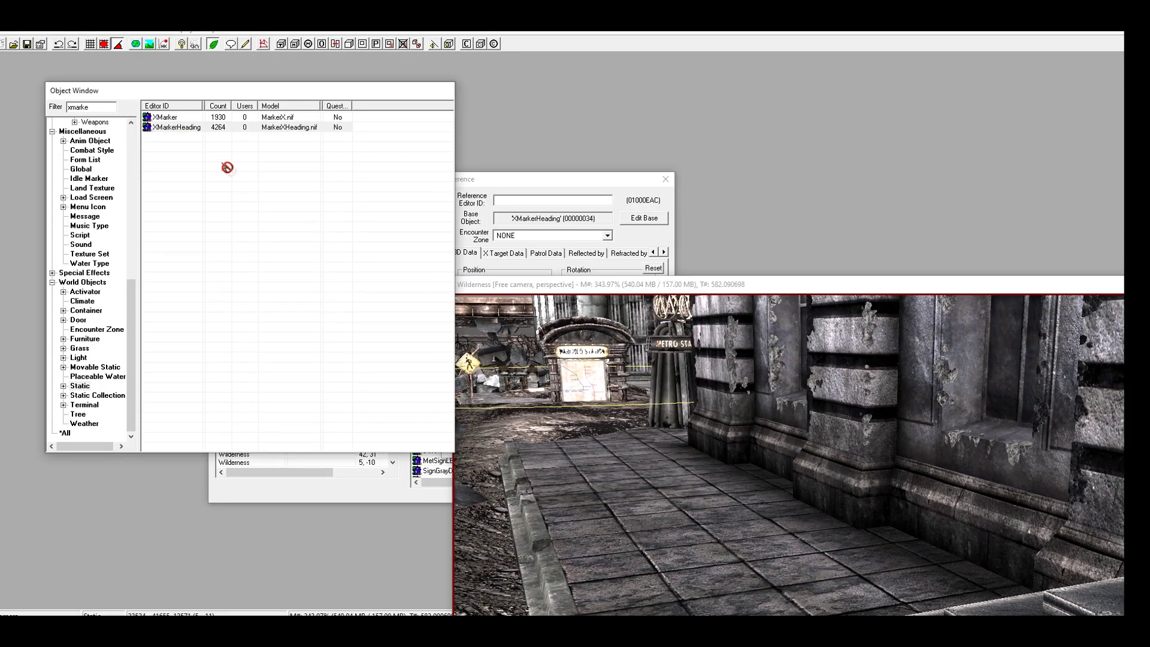
drag(861, 459, 862, 458)
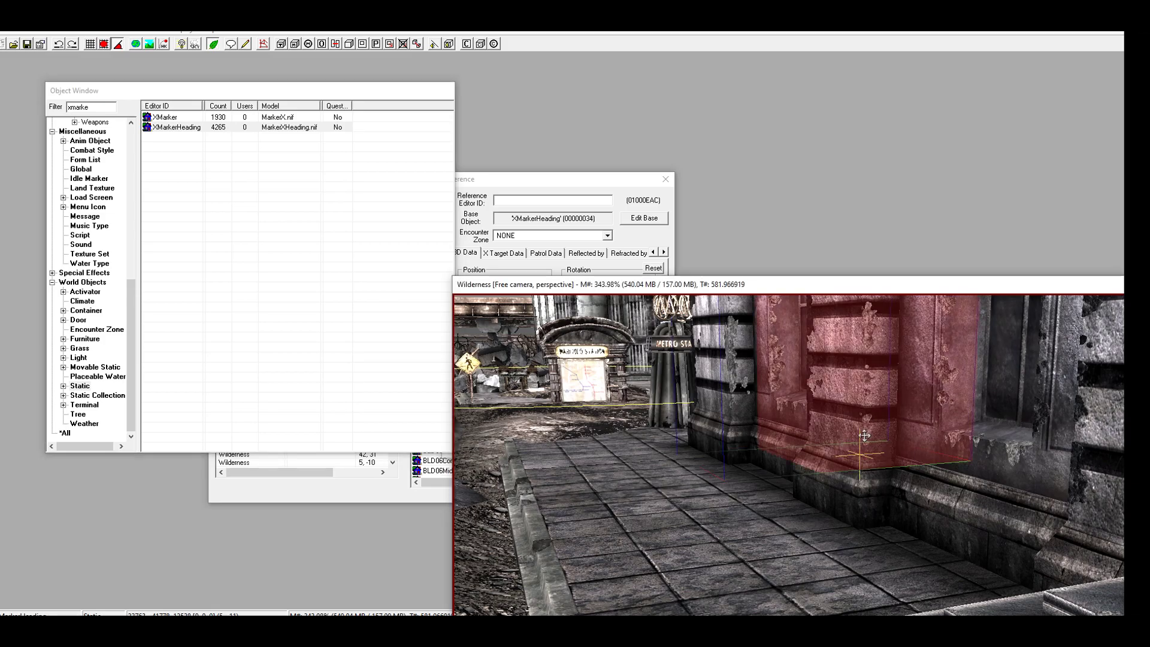
Step: Drop the second XMarkerHeading to the ground and position it on the sidewalk beside the steps, at about X 22998, Y -41878
scroll(804, 341, down, 3)
shift+middle_drag(797, 400, 798, 471)
drag(799, 471, 797, 292)
key(f)
mouse_move(782, 458)
middle_down()
mouse_move(780, 413)
mouse_move(780, 450)
middle_up()
drag(780, 451, 800, 384)
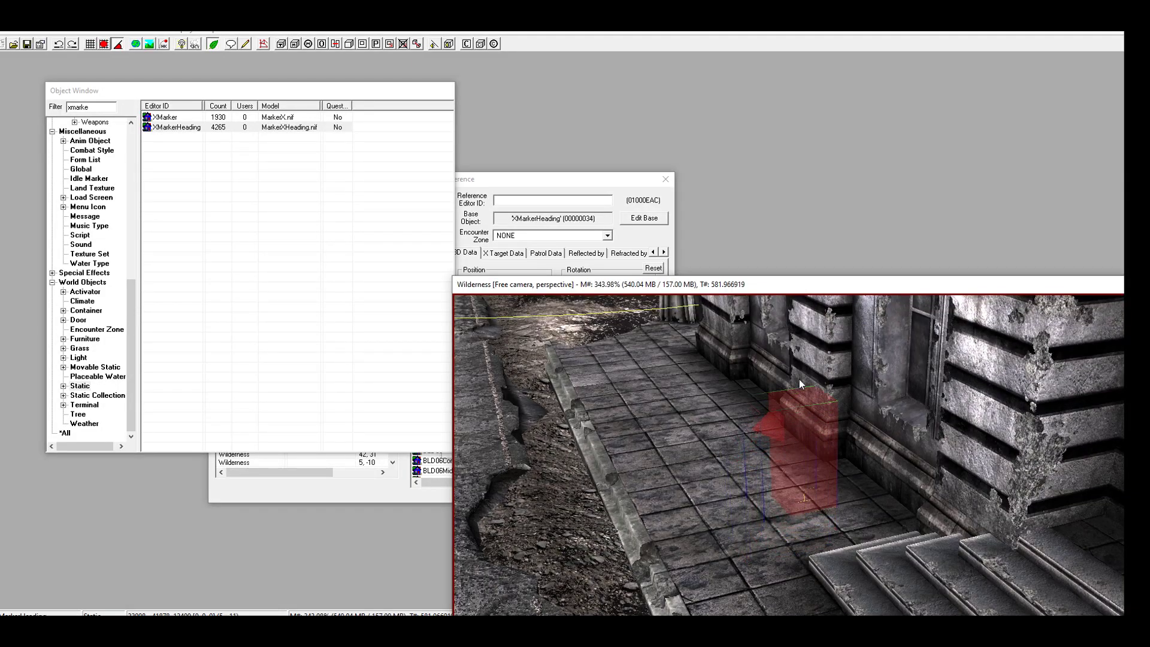
double_click(807, 420)
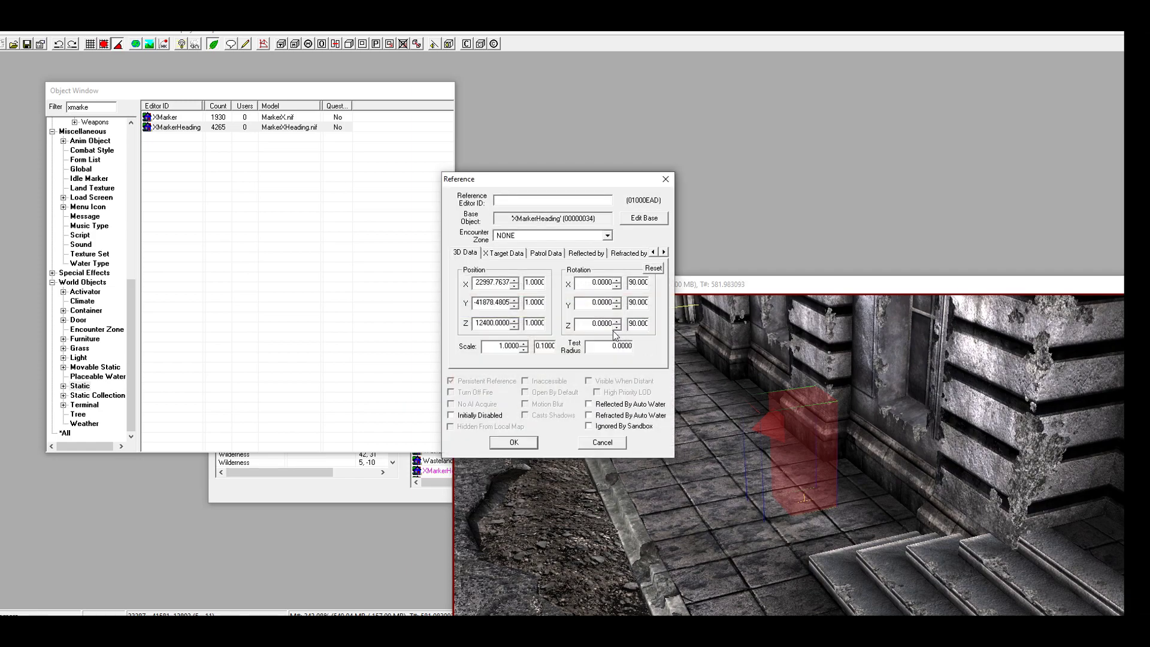
drag(523, 184, 775, 158)
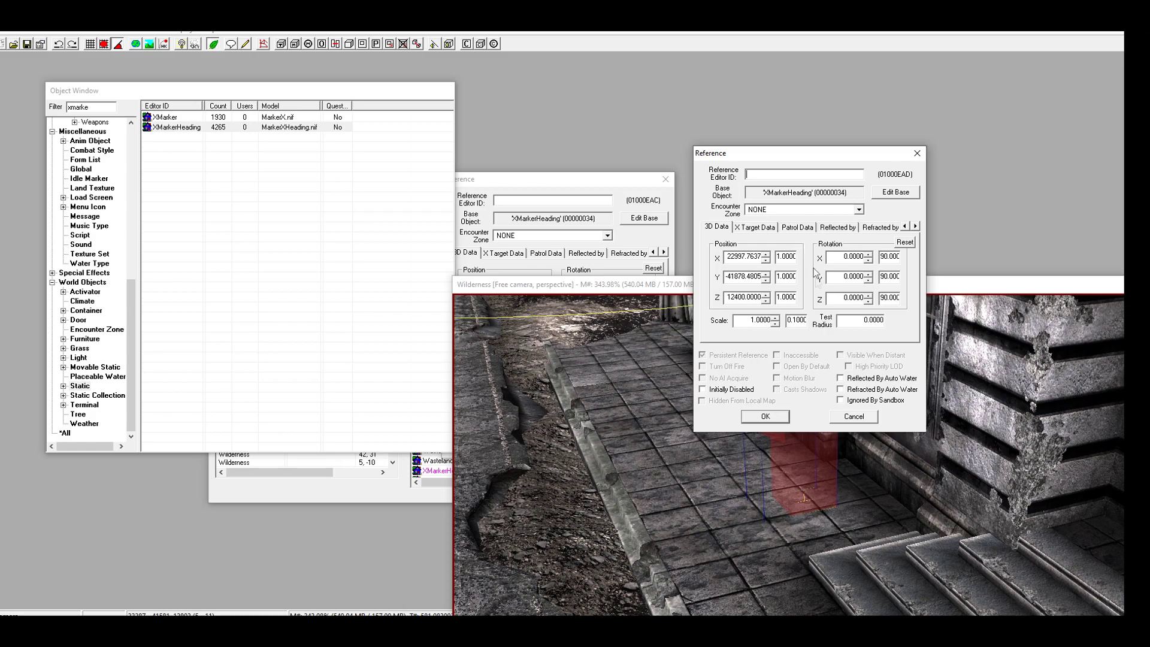
click(853, 416)
Step: Set the sidewalk XMarkerHeading as the linked reference of the road sign marker and save the plugin
click(541, 185)
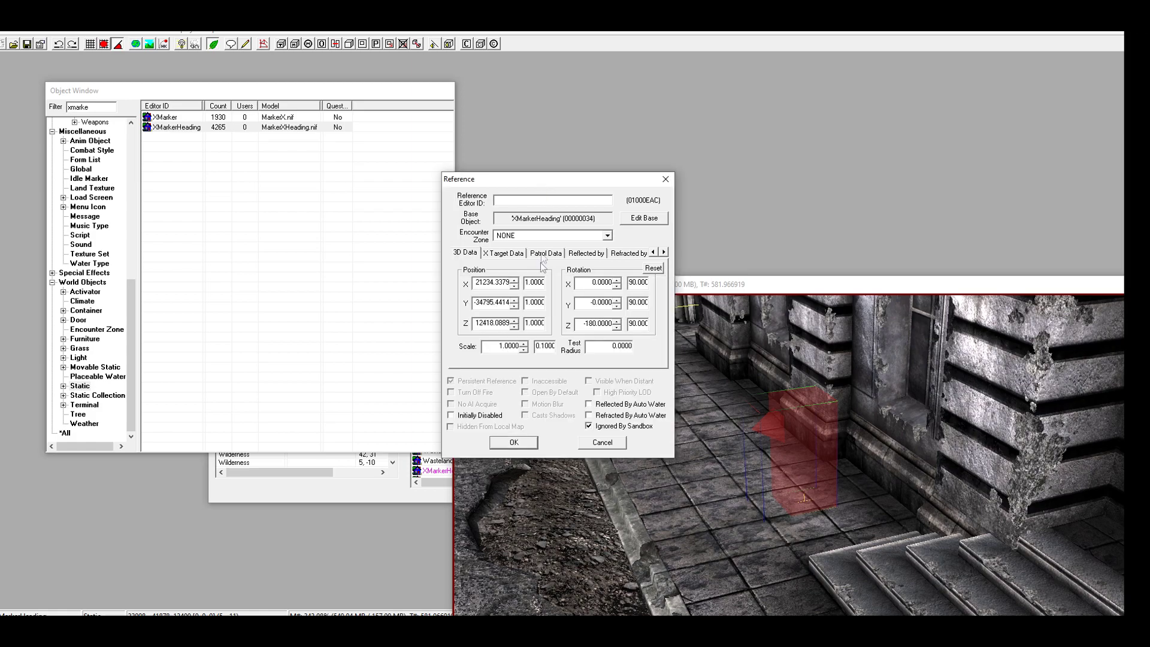
click(664, 253)
click(664, 252)
click(664, 252)
click(569, 254)
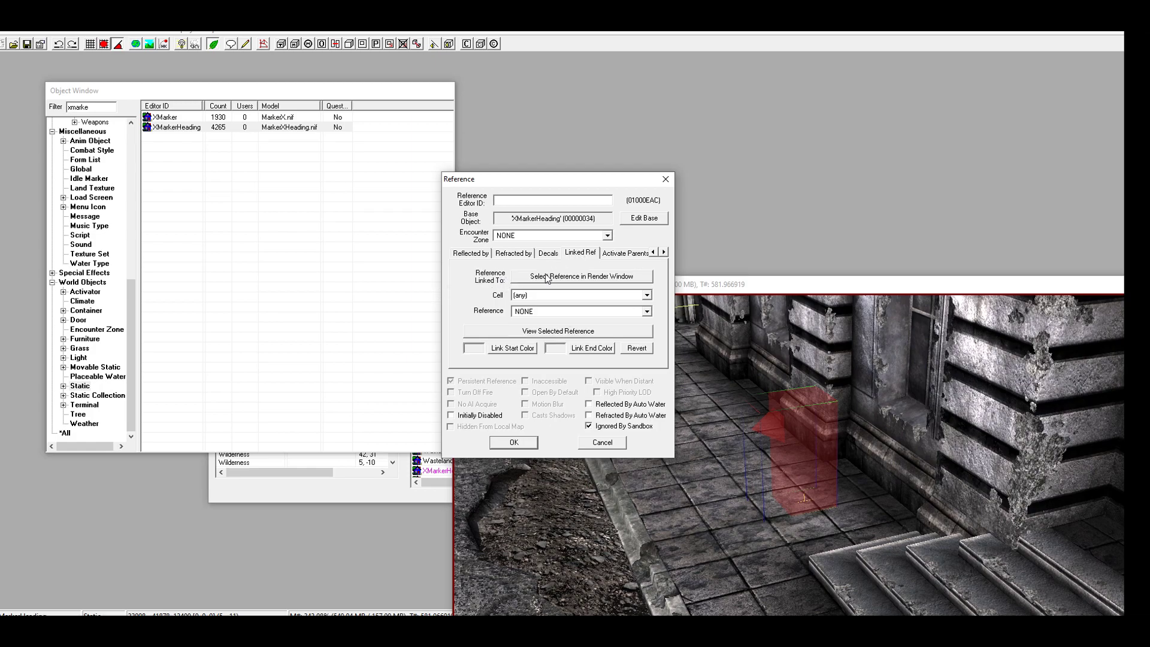
click(547, 277)
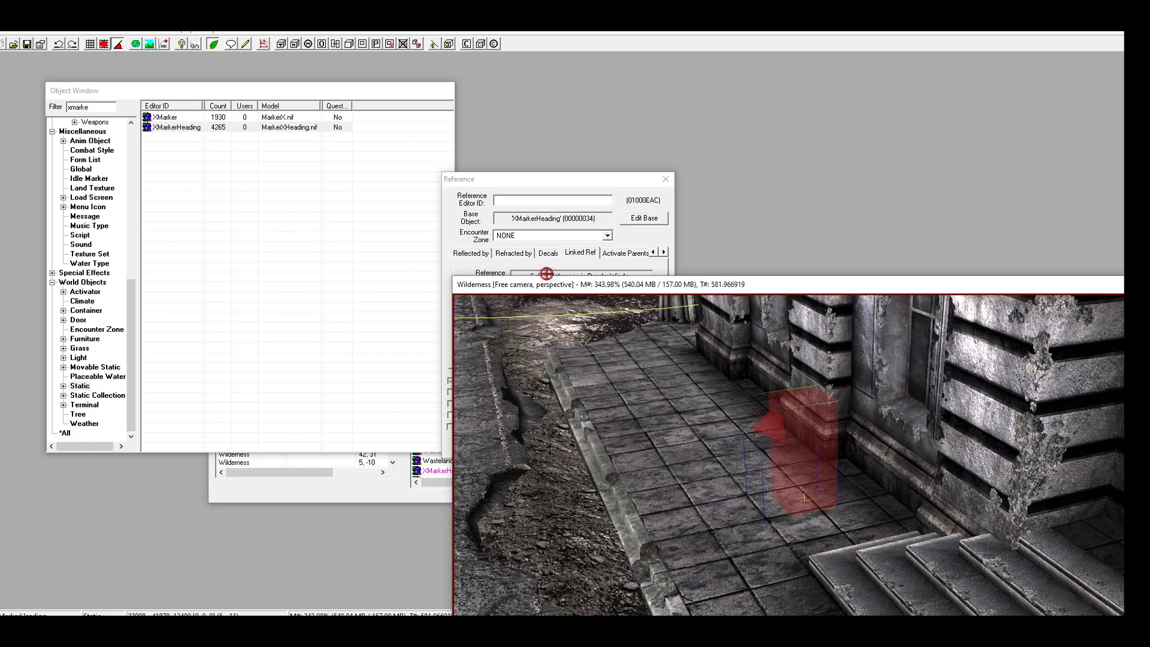
double_click(804, 420)
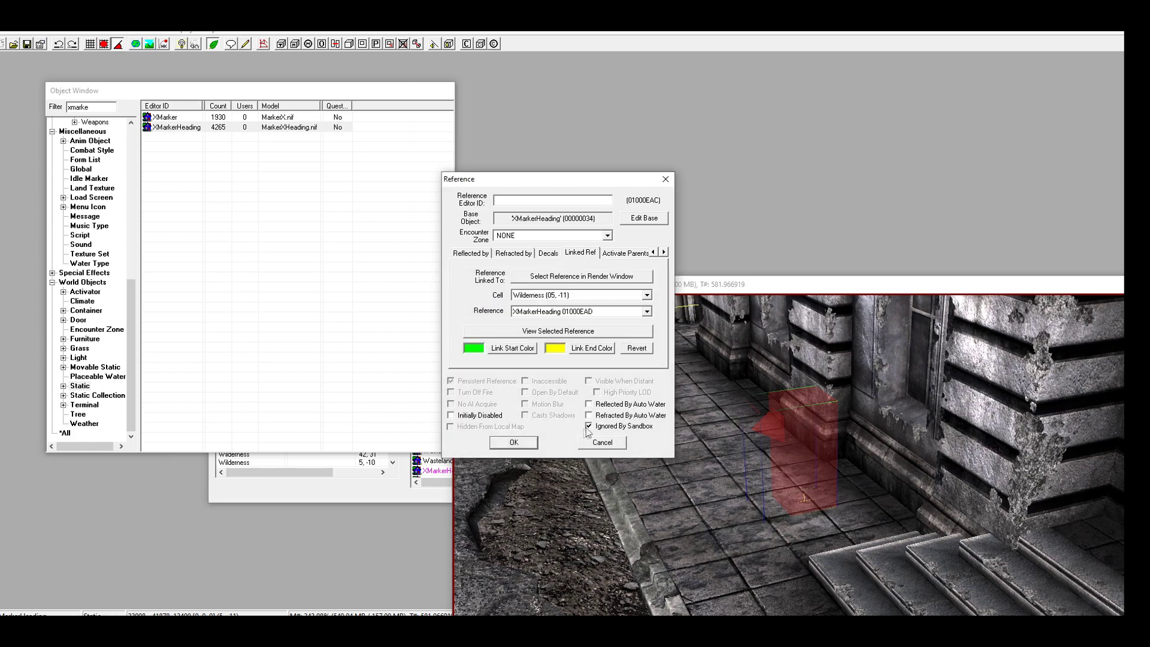
click(513, 442)
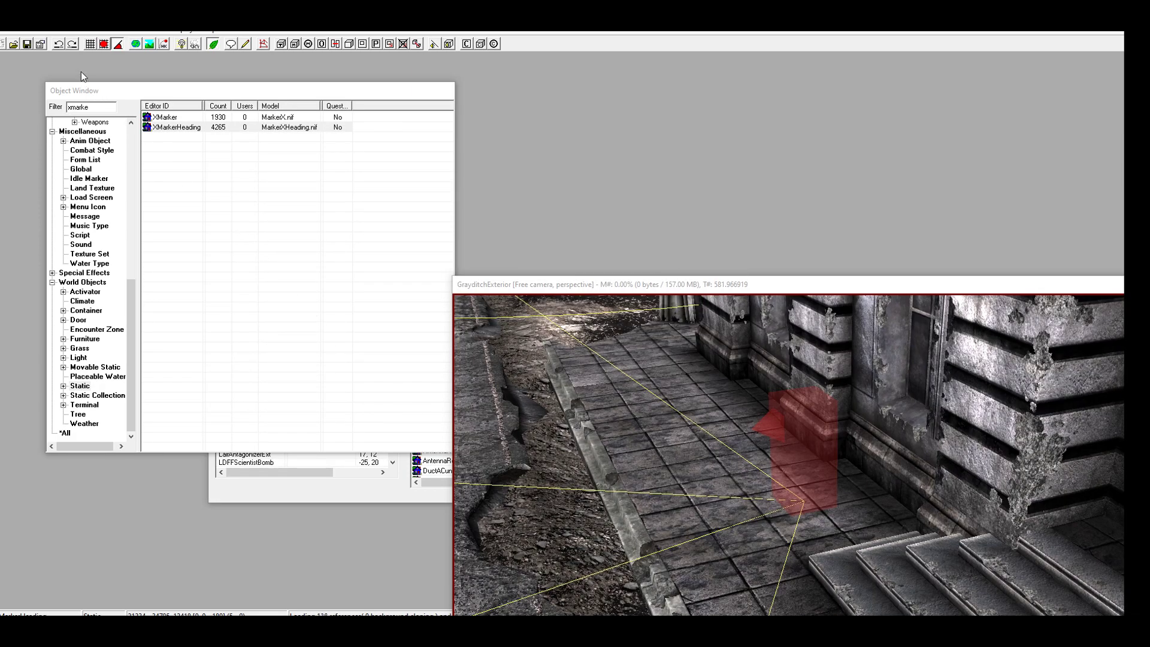
click(27, 44)
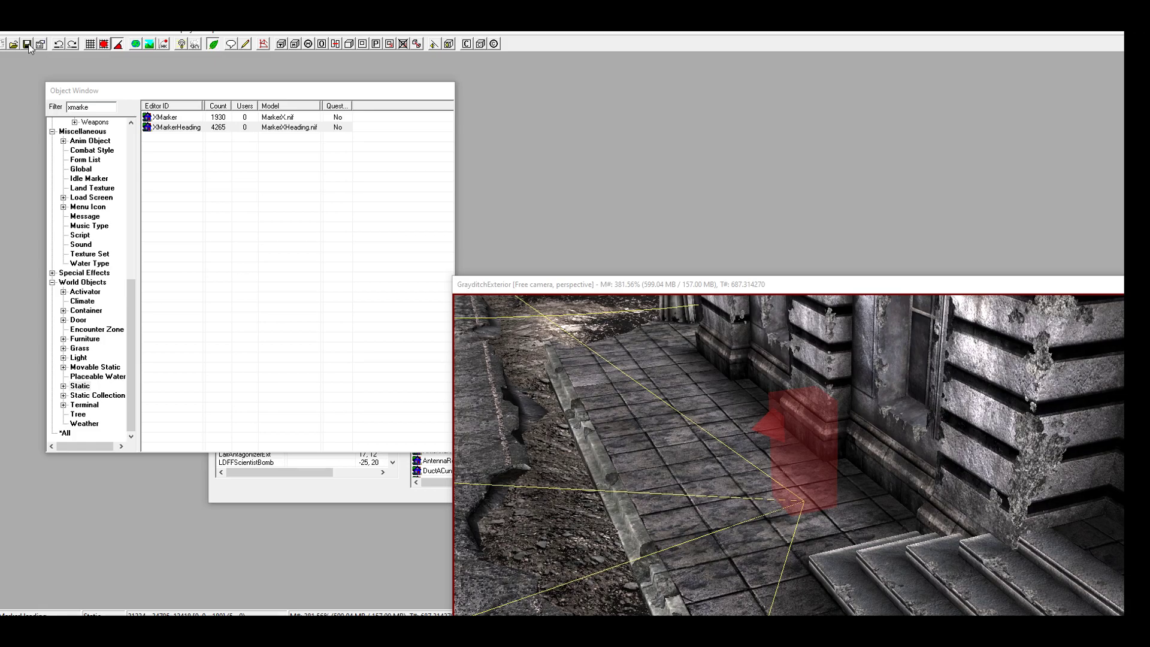
Step: Nudge the sidewalk XMarkerHeading to about X 22996, Y -41882 and open its reference properties
mouse_move(734, 413)
middle_down()
mouse_move(767, 418)
mouse_move(799, 391)
mouse_move(759, 391)
mouse_move(782, 411)
middle_up()
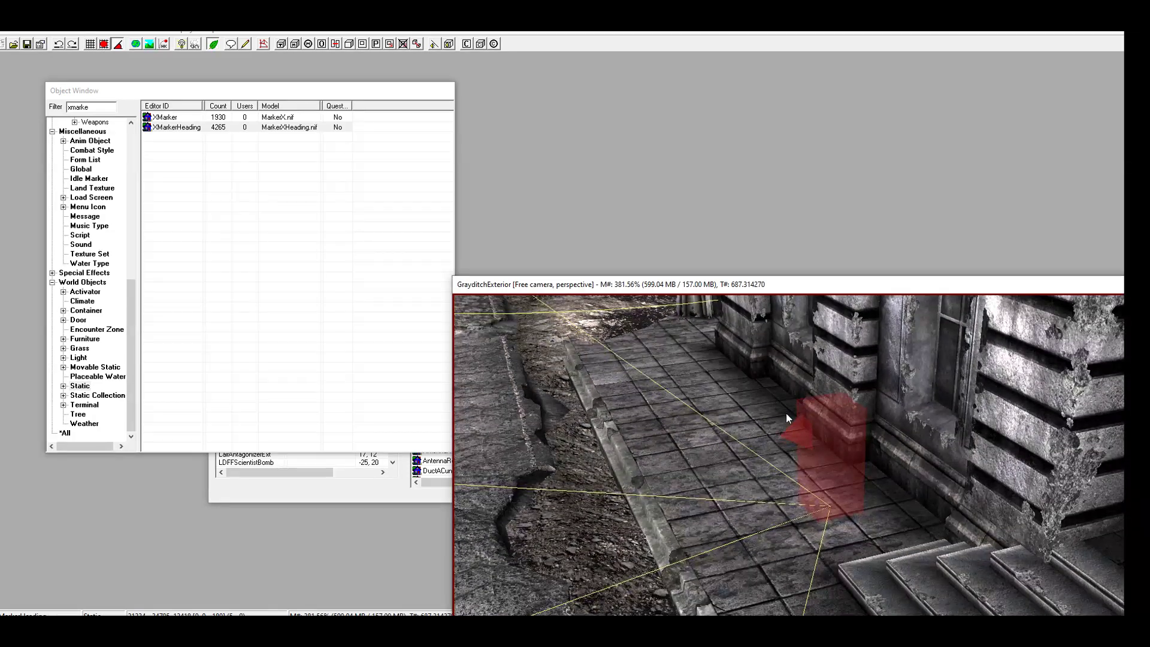
scroll(823, 425, up, 10)
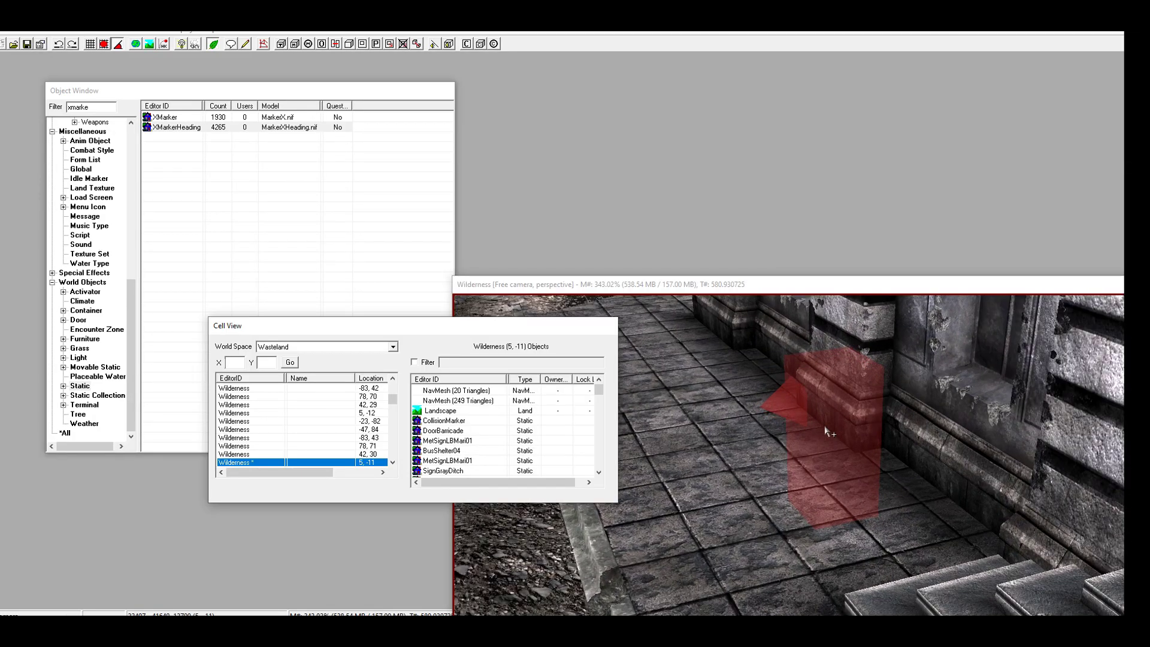
click(815, 376)
click(820, 364)
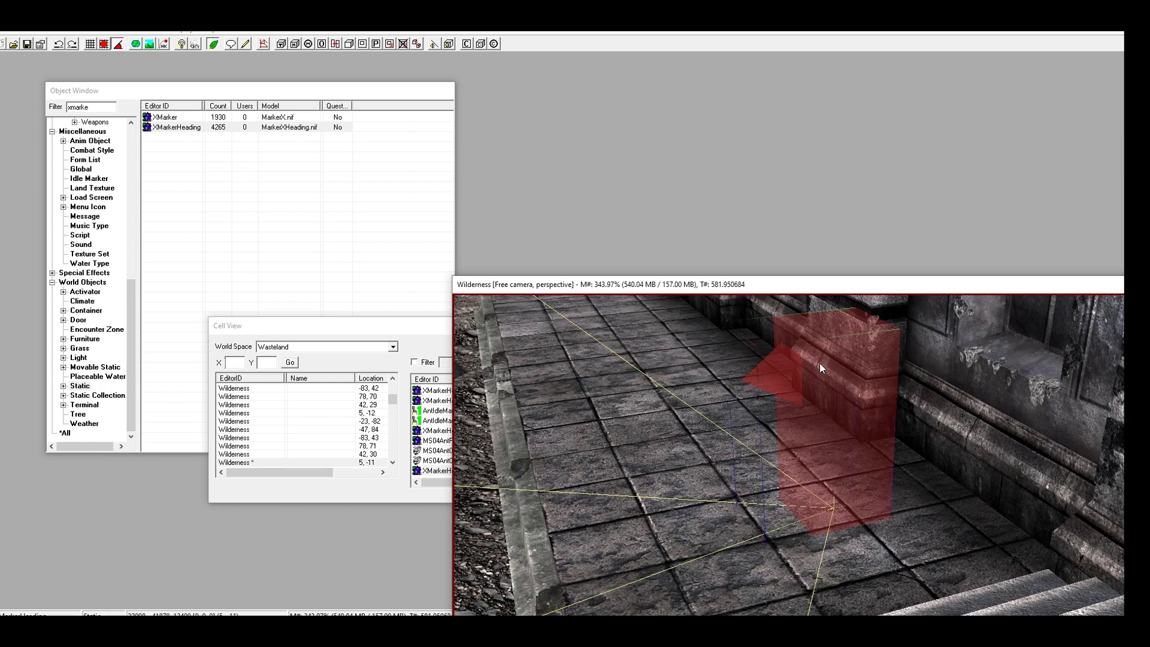
drag(820, 364, 839, 359)
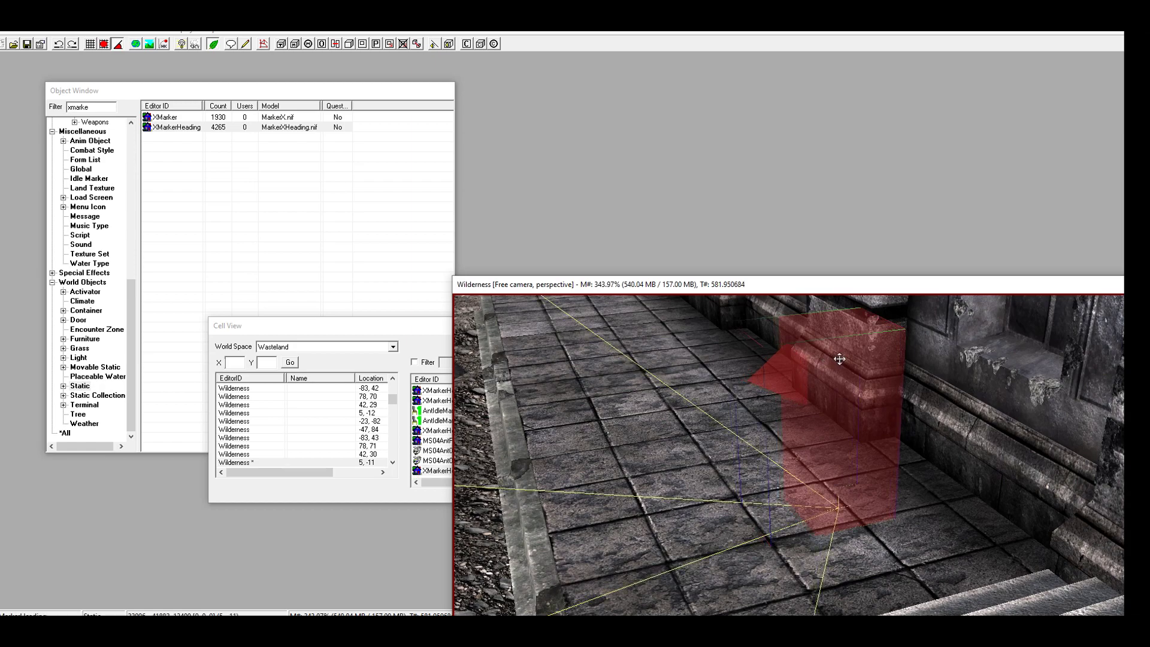
double_click(840, 359)
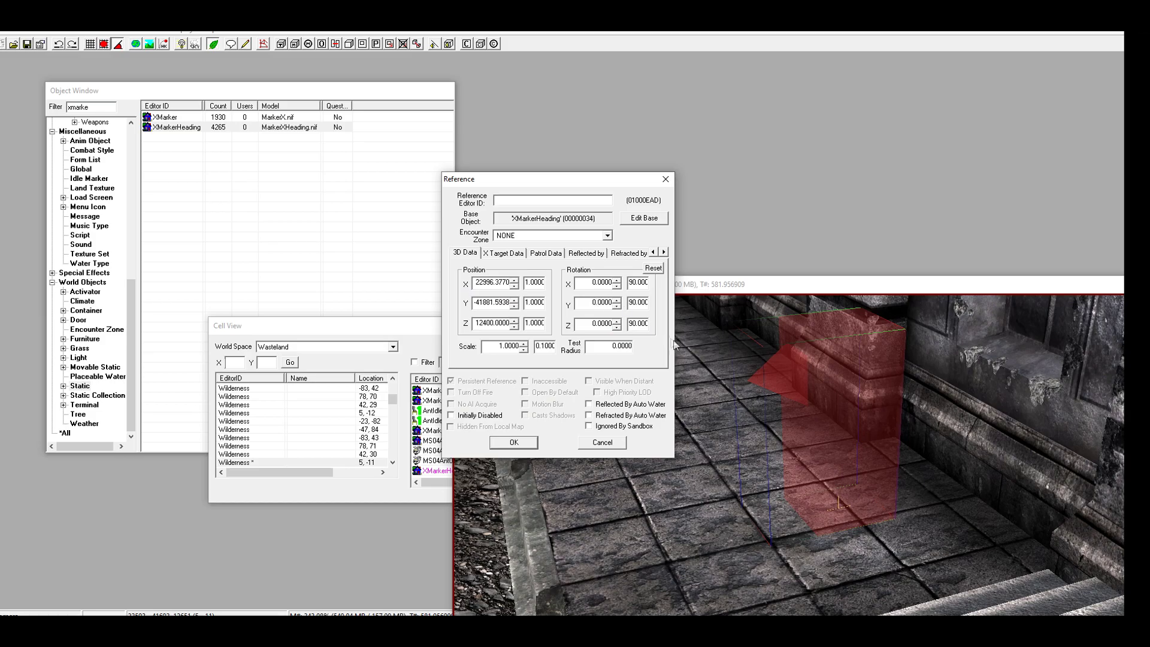
Step: Set the reference editor ID of the XMarkerHeading by the road sign to zzpatrol1REF
mouse_move(771, 361)
middle_down()
mouse_move(814, 404)
mouse_move(716, 397)
mouse_move(798, 432)
mouse_move(753, 420)
mouse_move(773, 413)
mouse_move(781, 444)
middle_up()
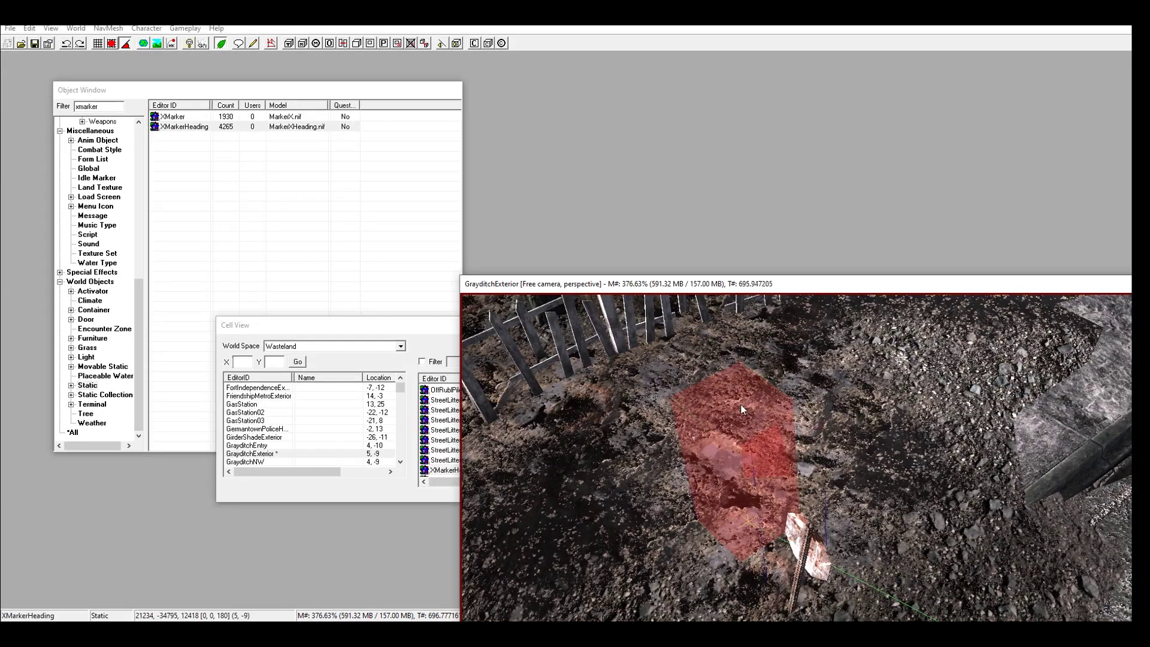
double_click(743, 411)
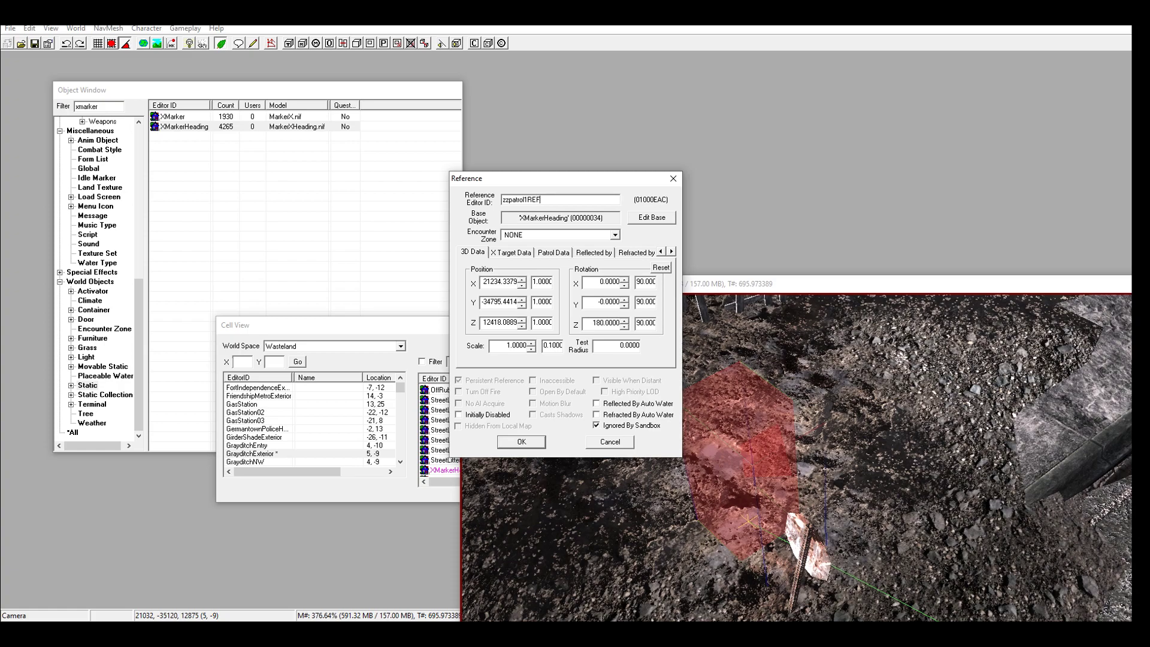
click(523, 442)
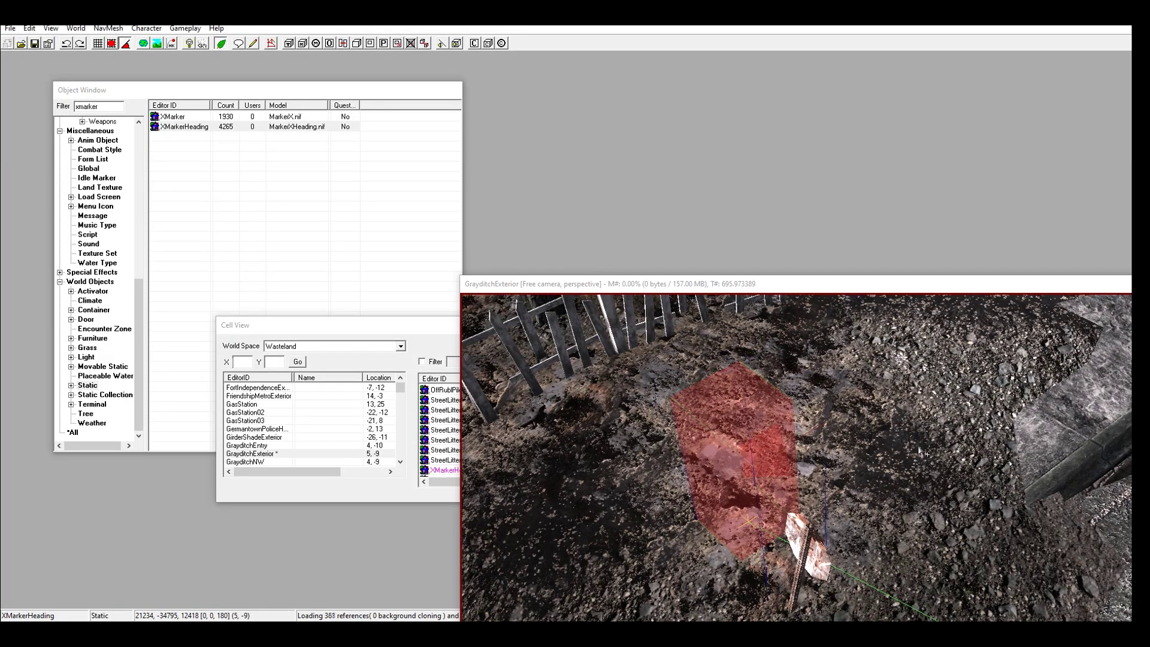
Step: Set the reference editor ID of the XMarkerHeading on the sidewalk beside the steps to zzpatrol2REF
scroll(724, 436, down, 10)
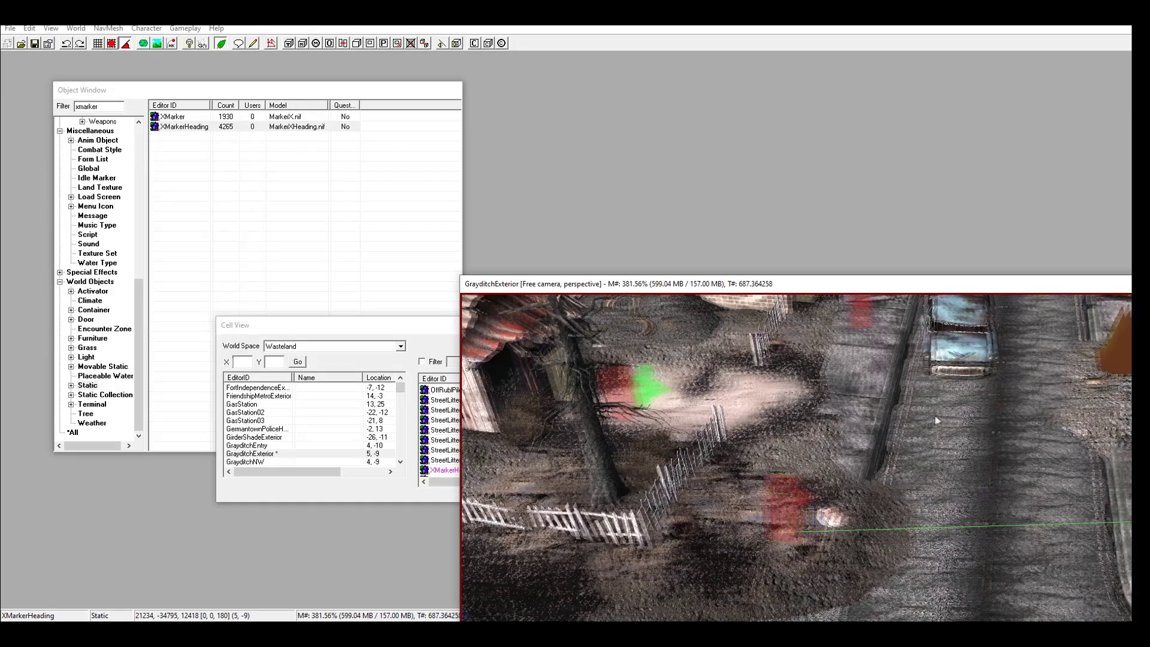
middle_drag(724, 437, 730, 467)
mouse_move(923, 448)
middle_down()
mouse_move(958, 428)
mouse_move(840, 445)
mouse_move(871, 439)
mouse_move(792, 497)
mouse_move(875, 366)
middle_up()
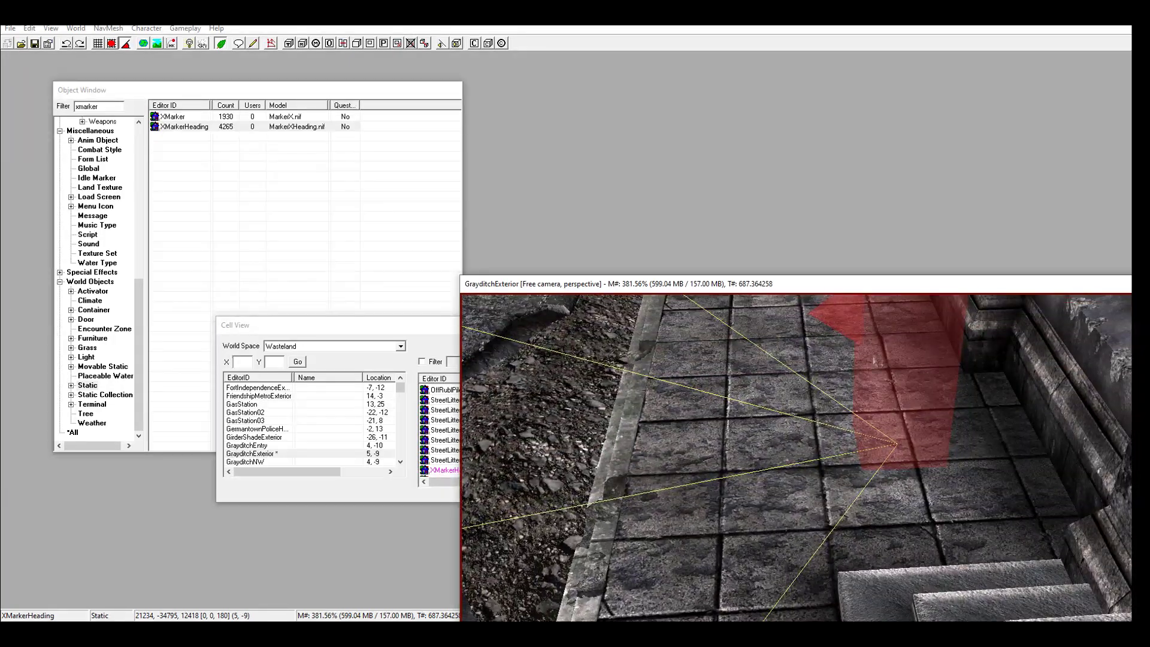
double_click(873, 339)
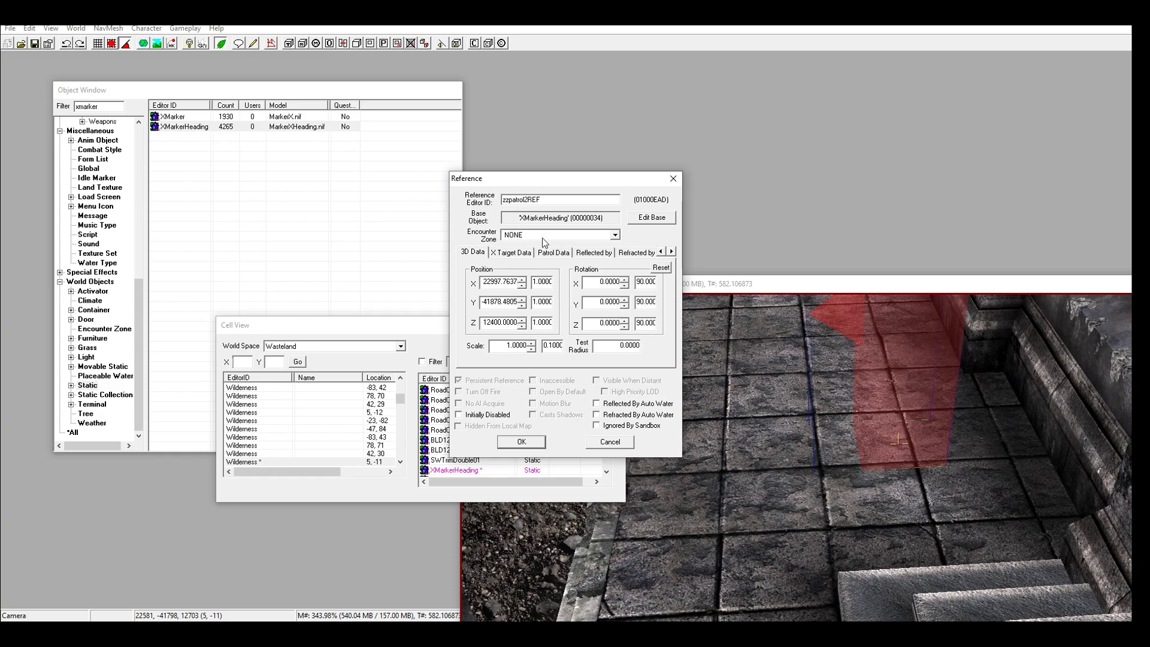
click(521, 441)
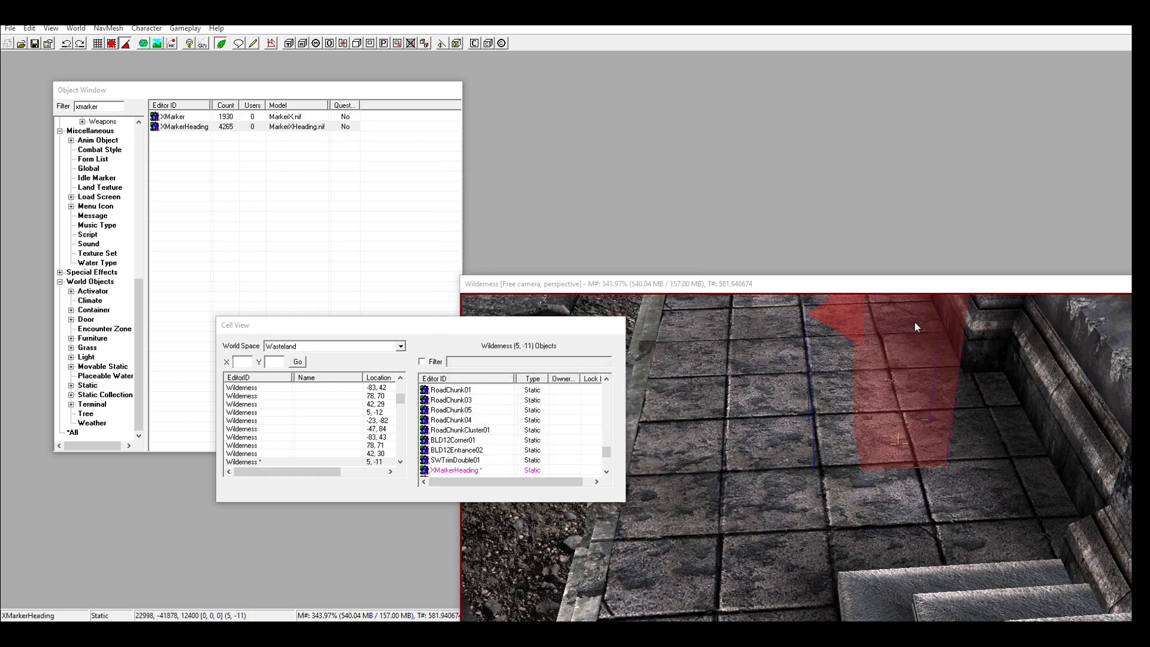
Step: Open the properties of zzpatrol2REF on the sidewalk and try to view the MarigoldStation01 door through the marker at the fenced station entrance
double_click(915, 324)
mouse_move(765, 403)
middle_down()
mouse_move(792, 480)
mouse_move(799, 557)
mouse_move(775, 511)
mouse_move(875, 381)
mouse_move(867, 418)
middle_up()
scroll(865, 420, up, 10)
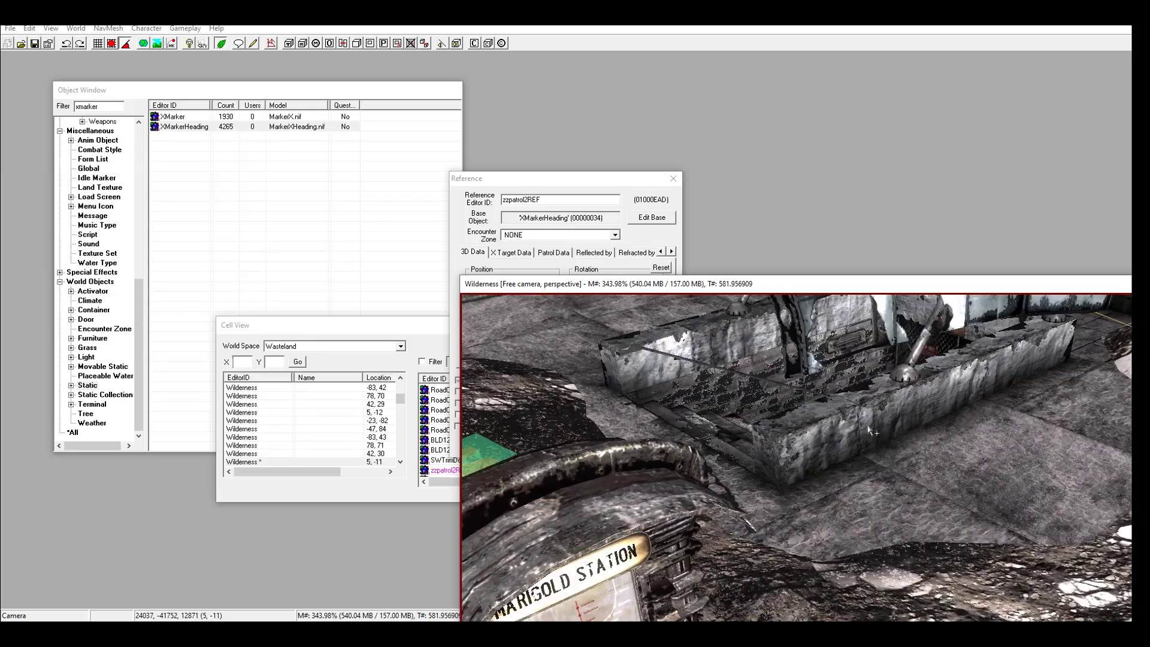
mouse_move(865, 425)
middle_down()
mouse_move(870, 441)
mouse_move(1004, 424)
middle_up()
scroll(1004, 424, up, 5)
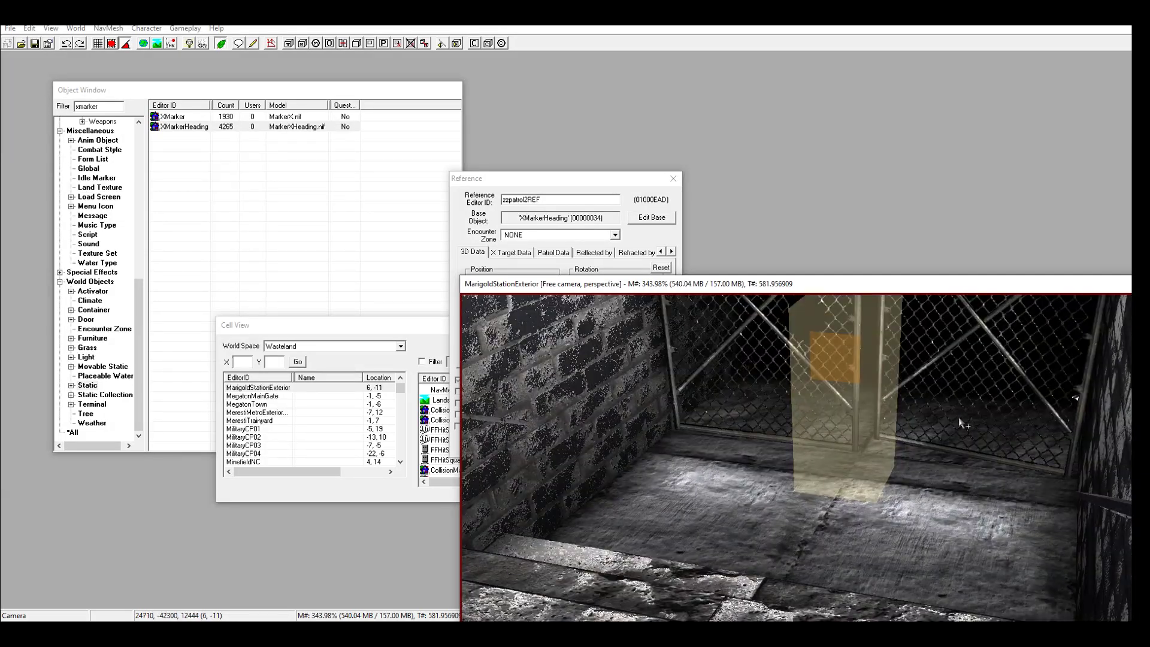
click(839, 354)
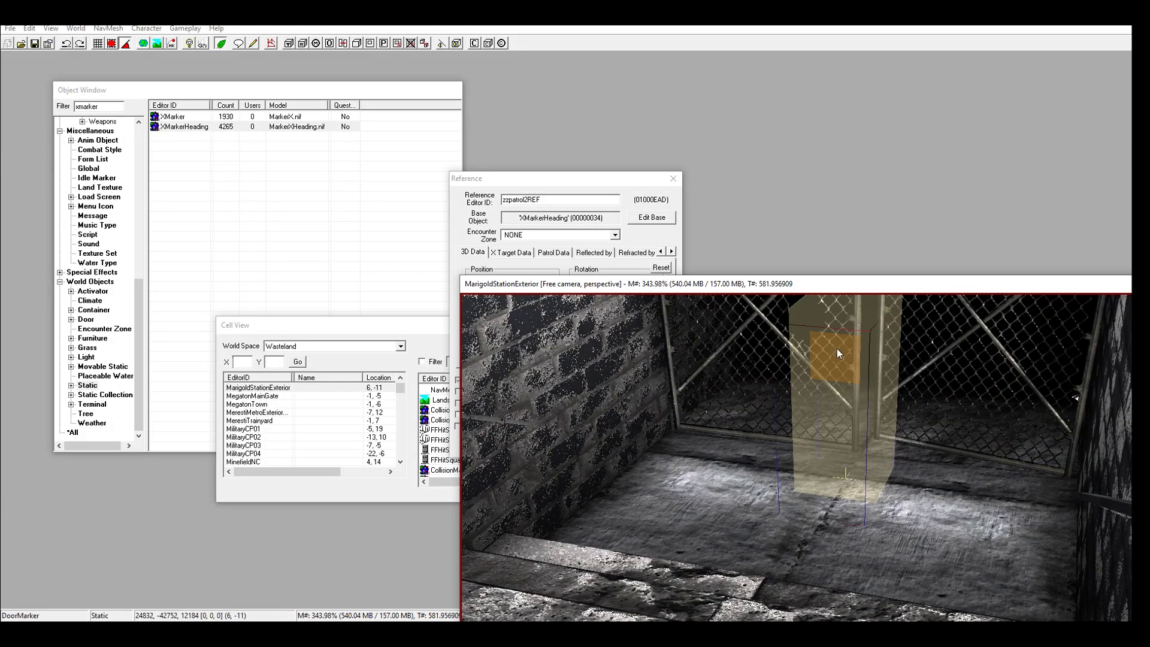
double_click(838, 352)
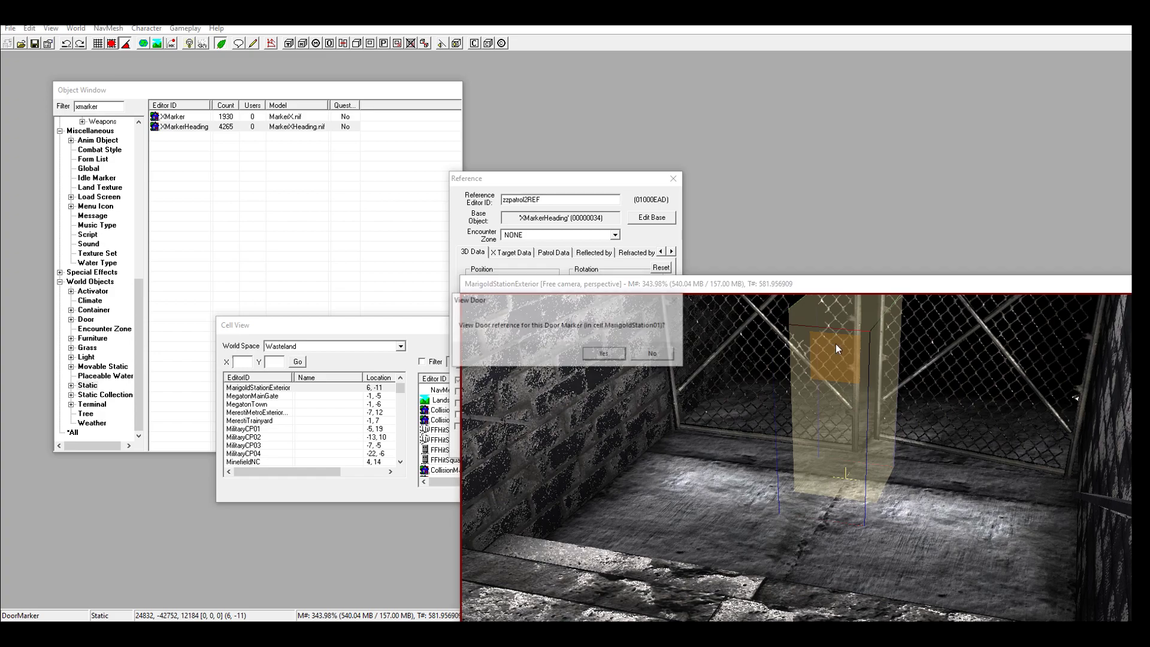
click(604, 354)
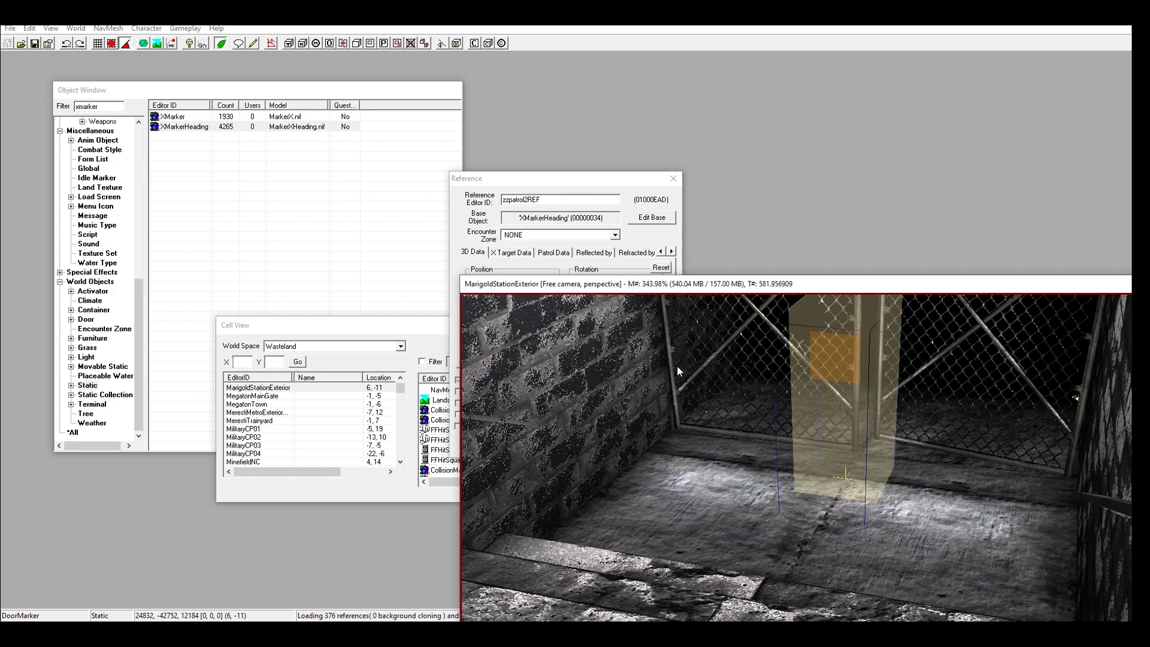
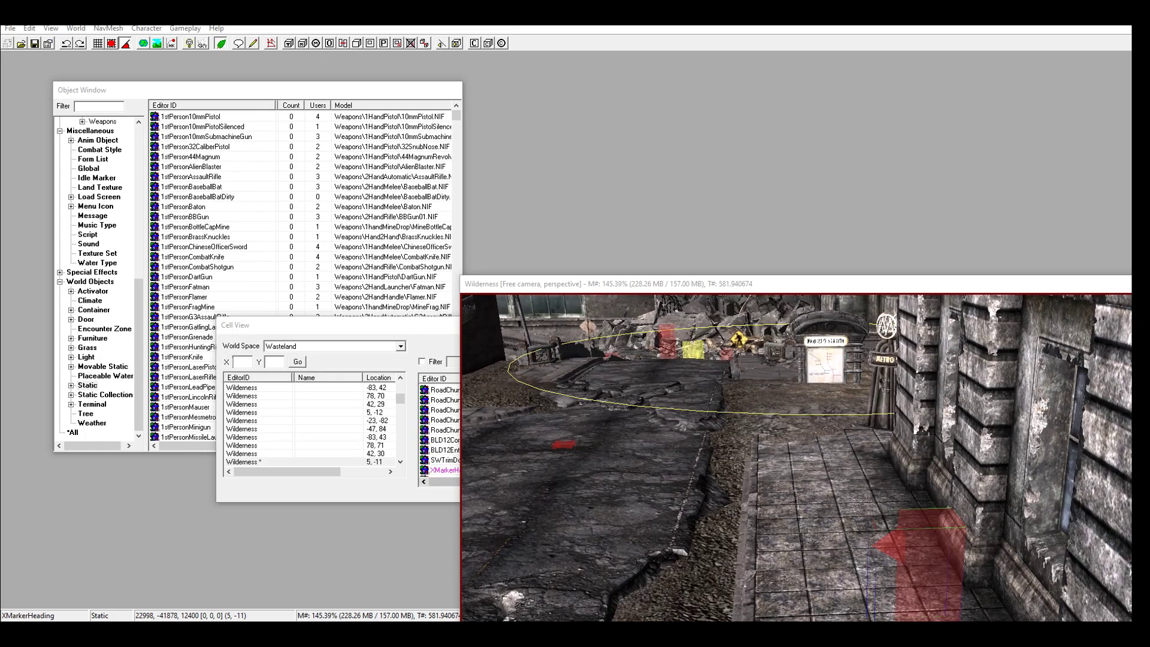
Step: Filter the object list for xmarker and place a new XMarkerHeading on the raised pillared porch in MarigoldStationExterior
middle_drag(785, 429, 703, 425)
mouse_move(780, 435)
middle_down()
mouse_move(749, 455)
mouse_move(1055, 458)
mouse_move(1021, 476)
mouse_move(1030, 494)
mouse_move(959, 503)
mouse_move(913, 417)
mouse_move(965, 409)
mouse_move(778, 406)
mouse_move(716, 429)
mouse_move(782, 321)
mouse_move(713, 425)
mouse_move(813, 432)
mouse_move(626, 407)
mouse_move(850, 439)
mouse_move(663, 394)
mouse_move(721, 473)
mouse_move(743, 437)
mouse_move(776, 531)
mouse_move(772, 495)
middle_up()
click(92, 108)
text(marker)
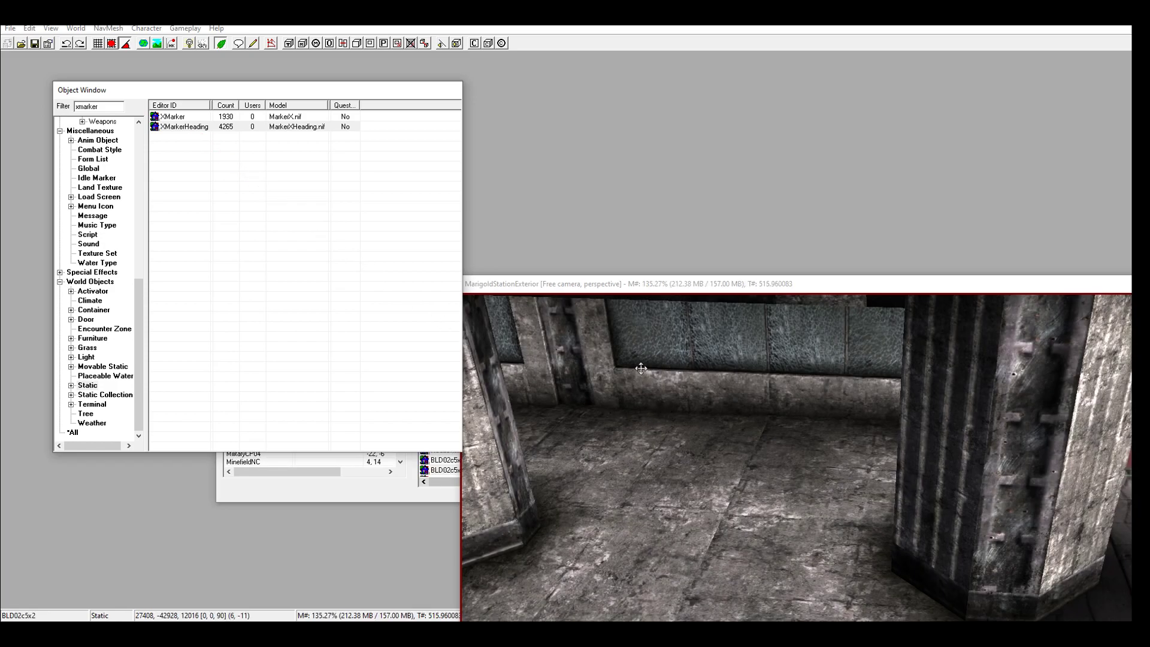
scroll(655, 429, down, 2)
middle_drag(655, 429, 605, 408)
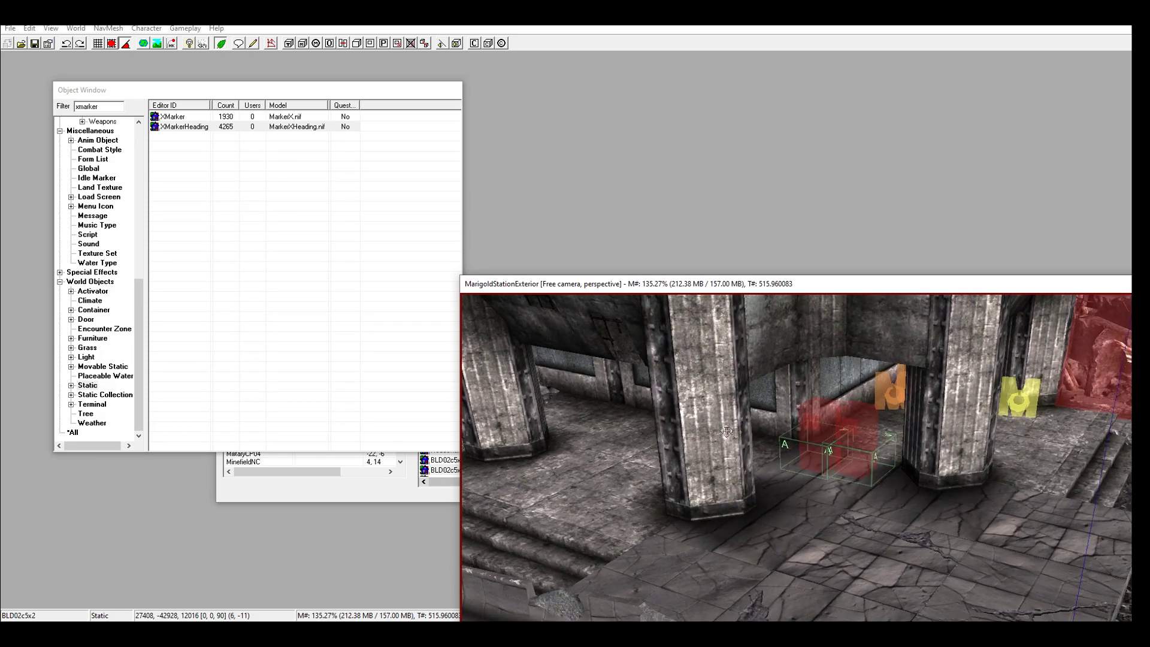
middle_drag(838, 446, 958, 449)
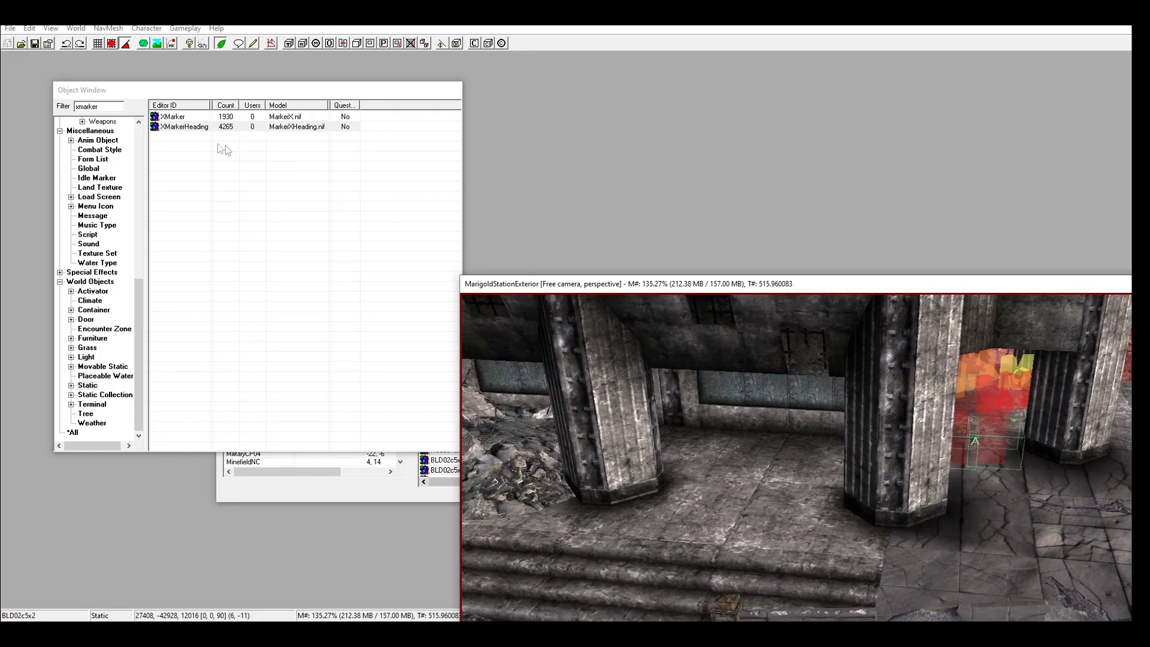
drag(186, 128, 662, 418)
Step: Position the new XMarkerHeading on the porch floor between the pillars at about X 26889, Y -42097, Z 12128
drag(673, 369, 617, 170)
drag(708, 409, 751, 139)
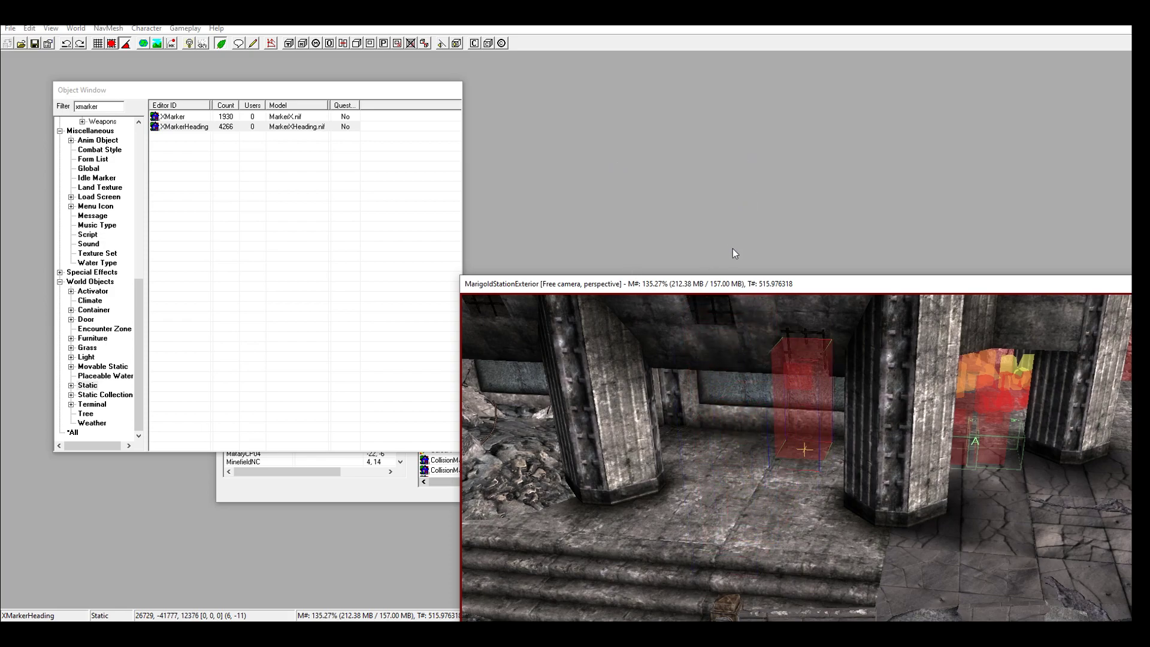
drag(732, 250, 750, 325)
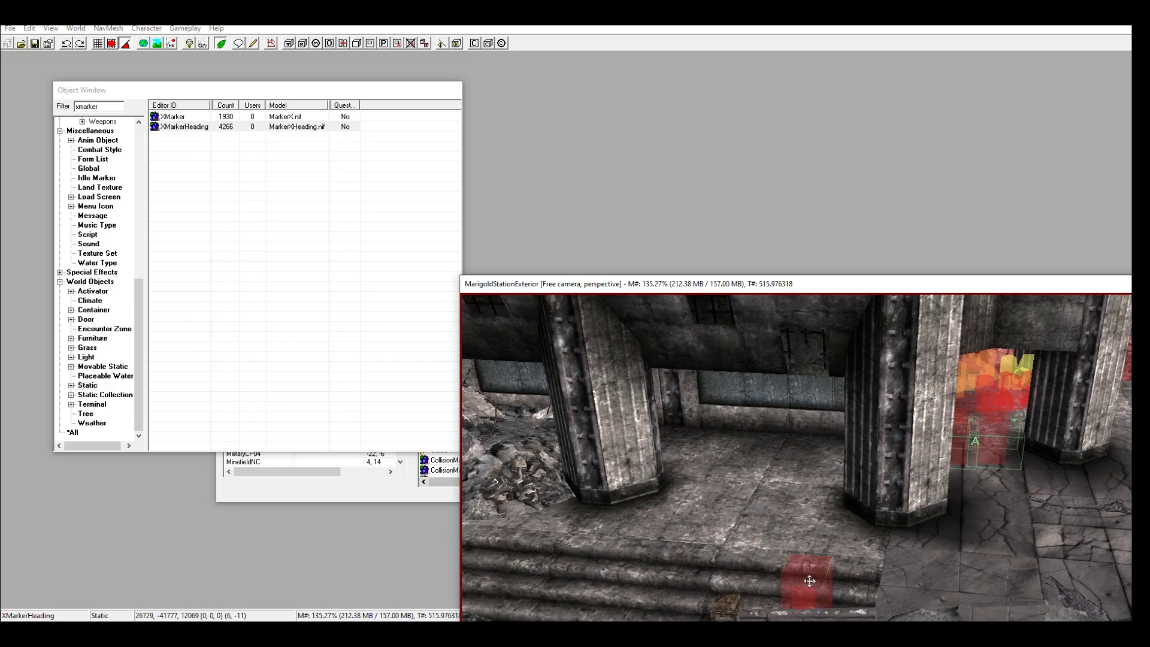
drag(809, 581, 752, 497)
drag(711, 311, 696, 197)
key(f)
scroll(716, 449, up, 2)
Step: Set the porch XMarkerHeading's reference editor ID to ZZpatrolmaker3REF and enable its patrol data with an idle time of 20
double_click(685, 413)
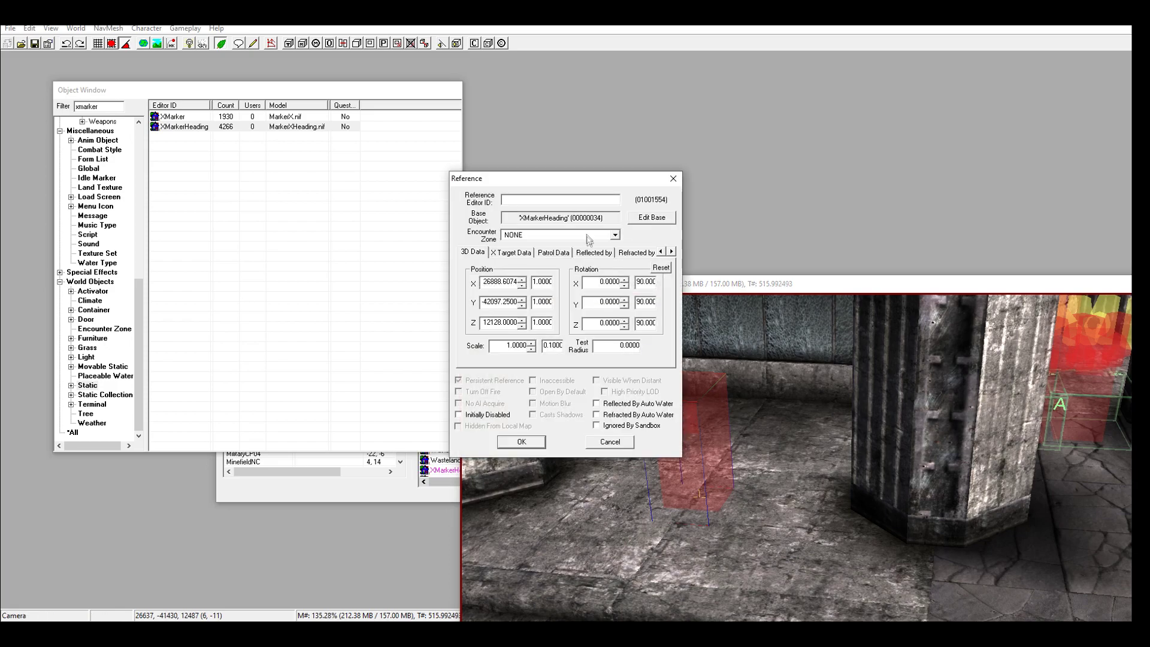
drag(507, 182, 623, 202)
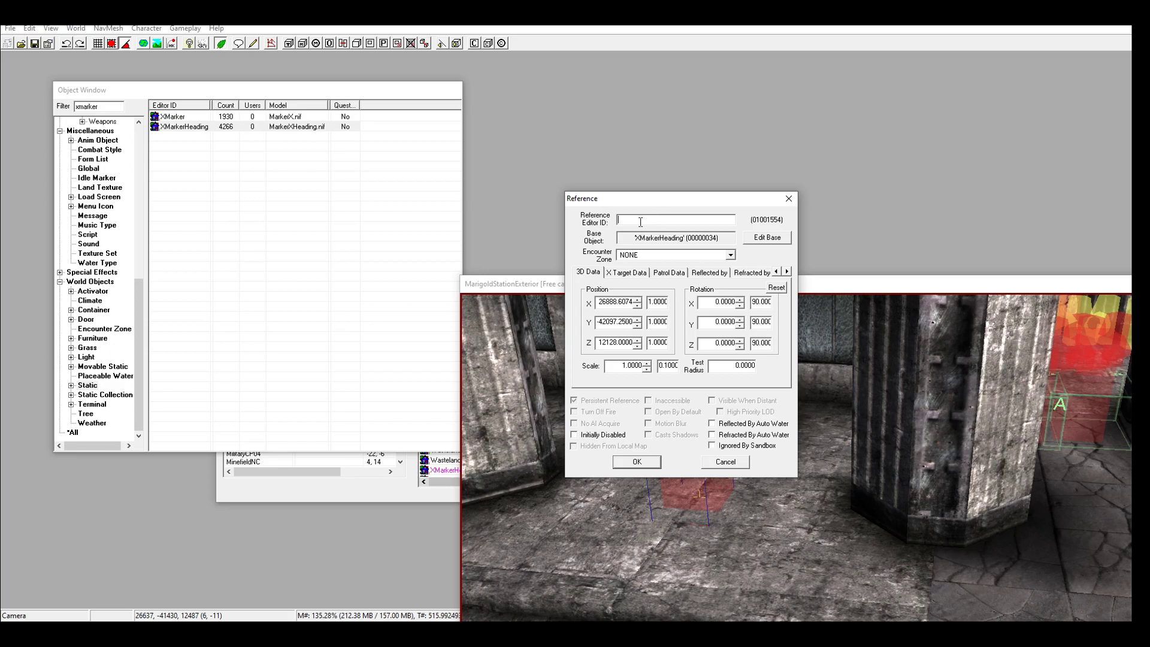
right_click(640, 223)
click(671, 275)
text(3)
click(678, 275)
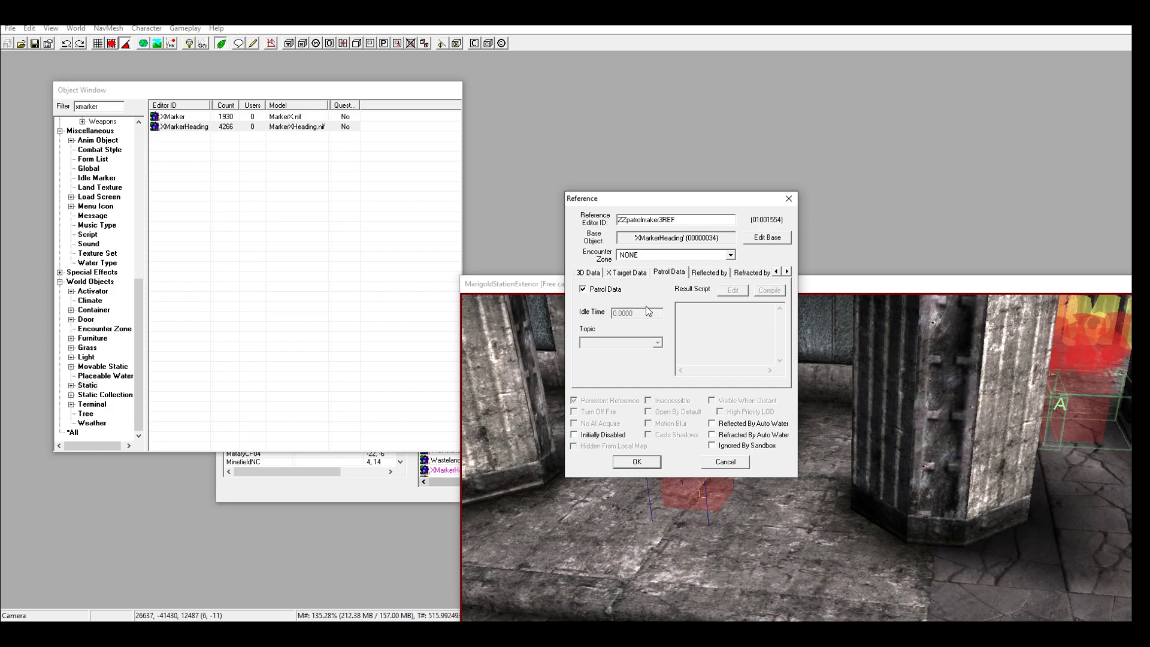
drag(638, 312, 587, 314)
text(20)
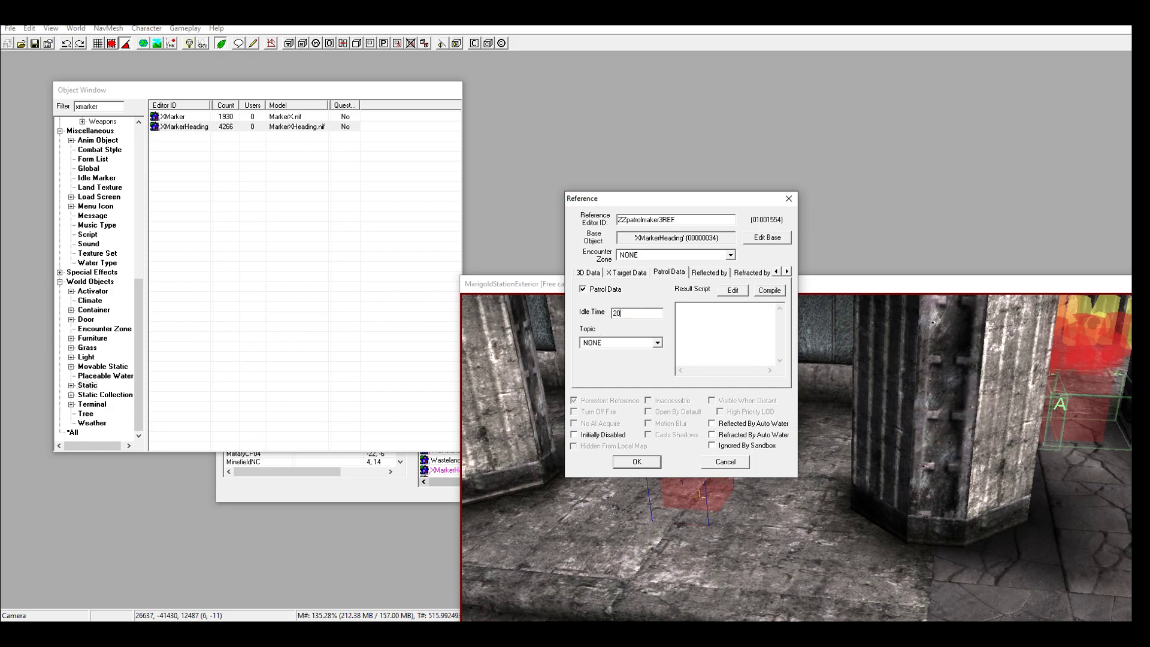
click(634, 463)
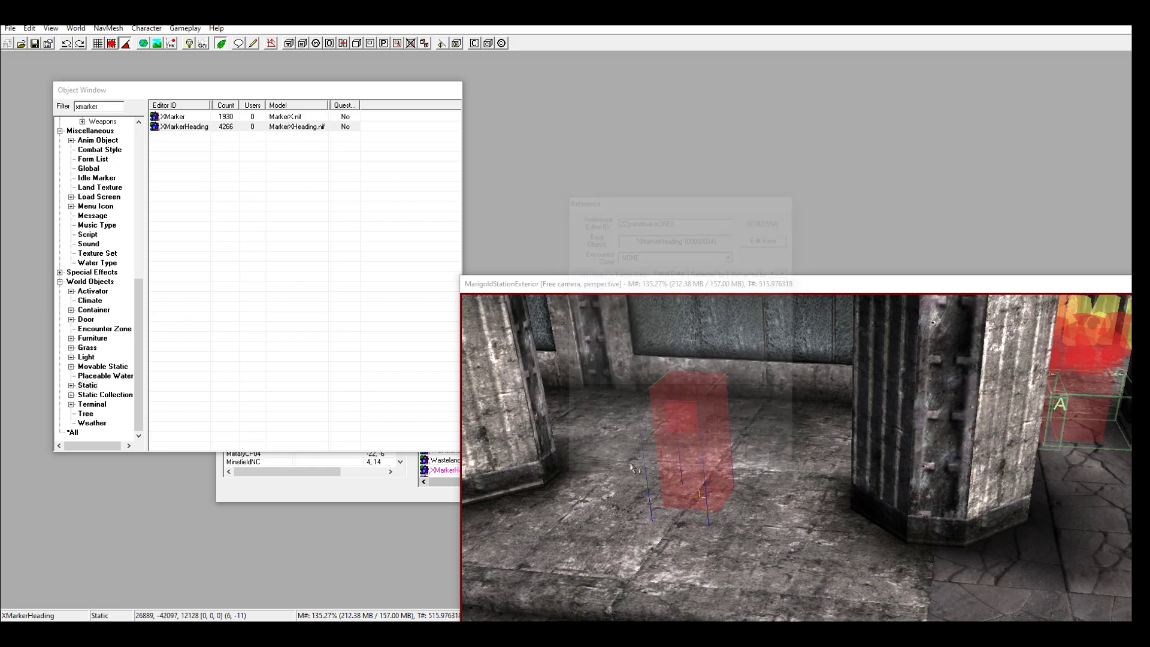
Step: Open the reference properties of the sidewalk marker ZZpatrolmaker2REF and bring the porch marker into view
mouse_move(676, 423)
middle_down()
mouse_move(665, 424)
mouse_move(868, 415)
mouse_move(975, 419)
mouse_move(922, 436)
mouse_move(997, 434)
mouse_move(846, 485)
mouse_move(914, 487)
mouse_move(977, 411)
mouse_move(720, 544)
mouse_move(855, 445)
middle_up()
double_click(818, 401)
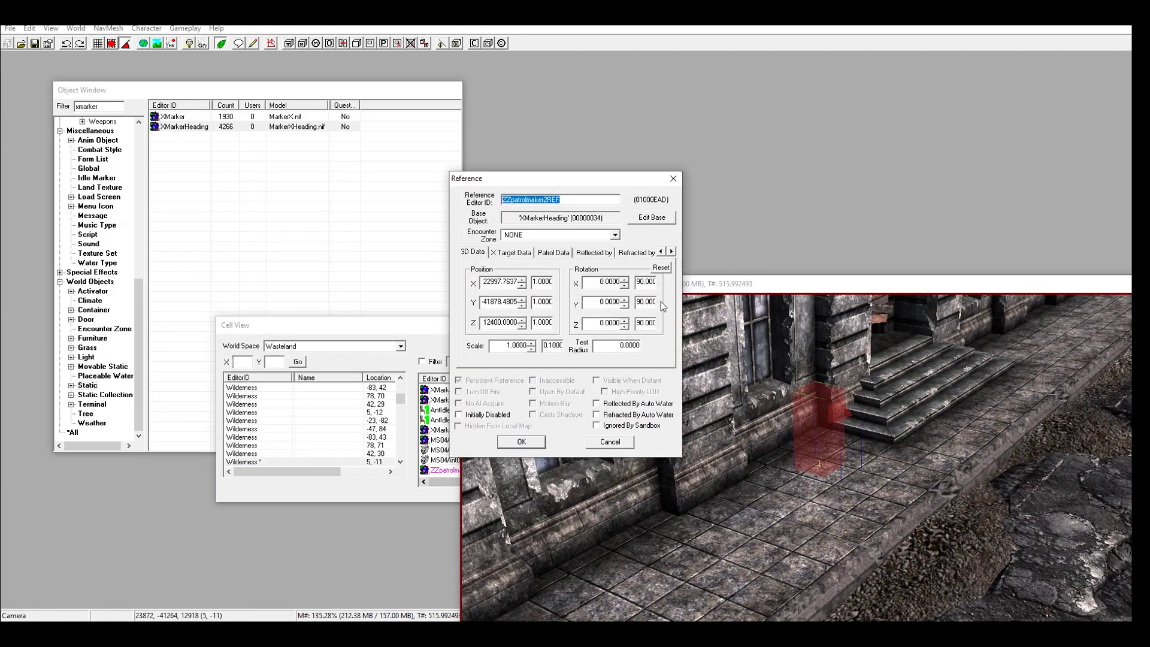
mouse_move(788, 454)
middle_down()
mouse_move(894, 364)
mouse_move(735, 413)
middle_up()
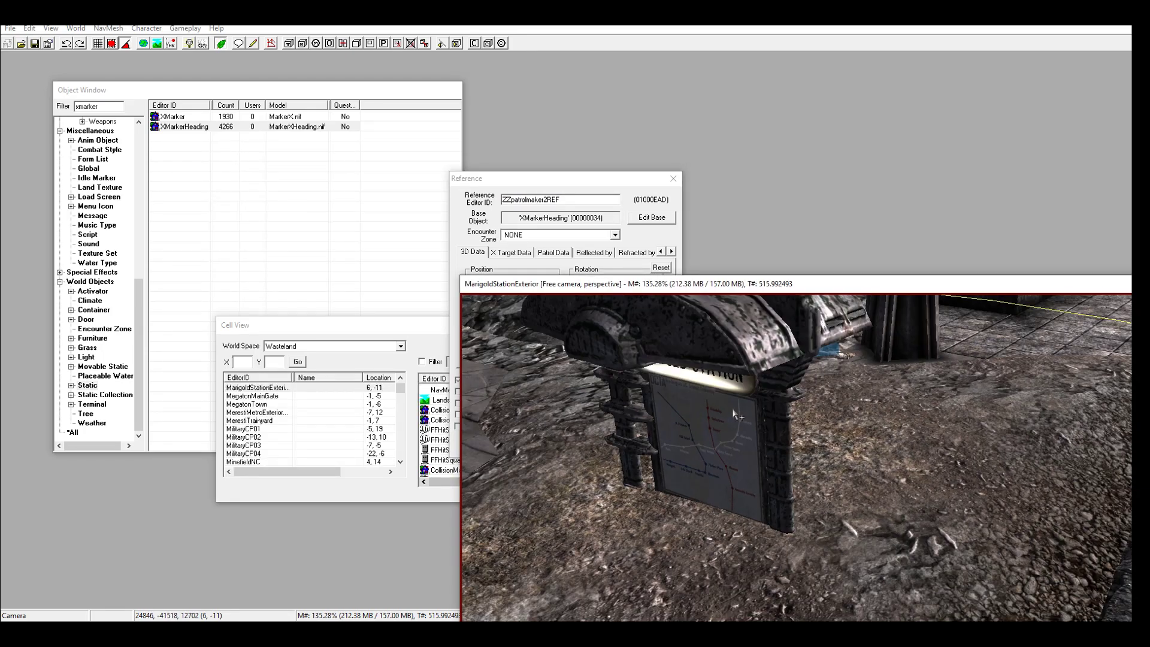
mouse_move(728, 457)
middle_down()
mouse_move(721, 428)
mouse_move(740, 439)
mouse_move(789, 433)
mouse_move(694, 418)
mouse_move(507, 212)
middle_up()
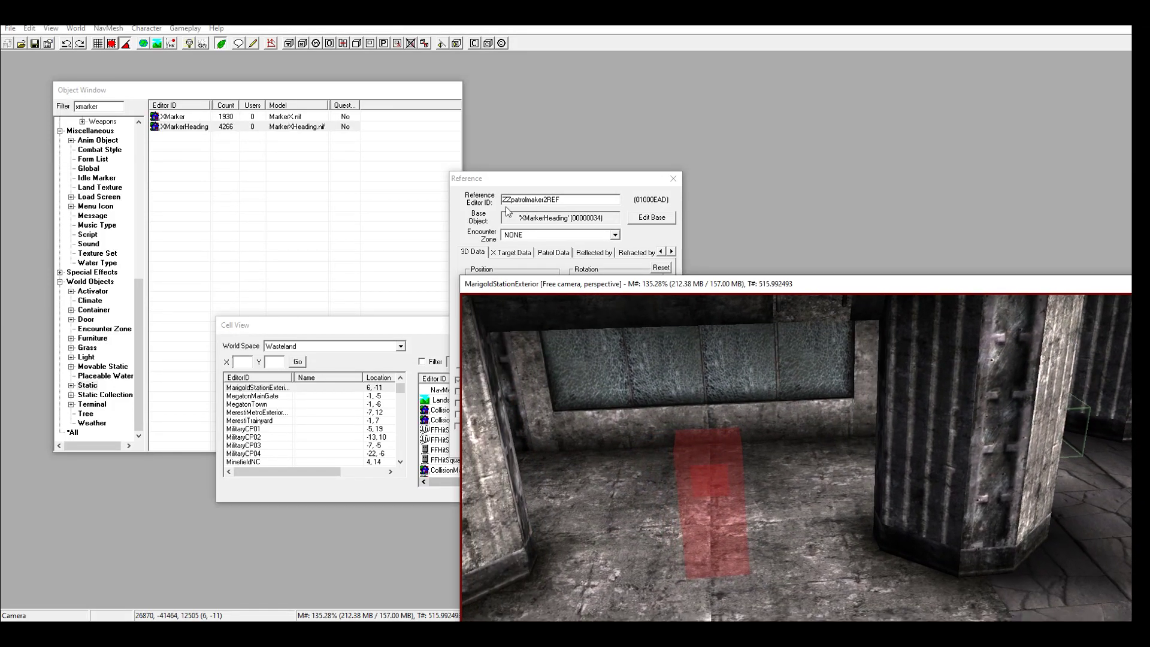
click(513, 196)
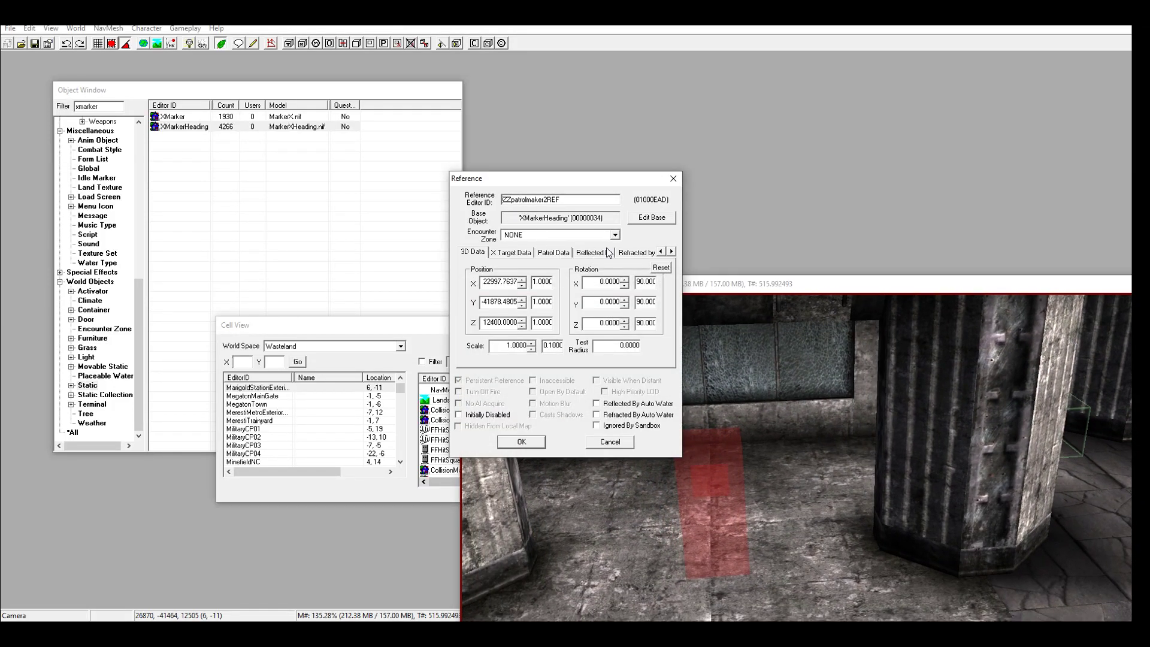
click(671, 252)
click(672, 252)
click(671, 252)
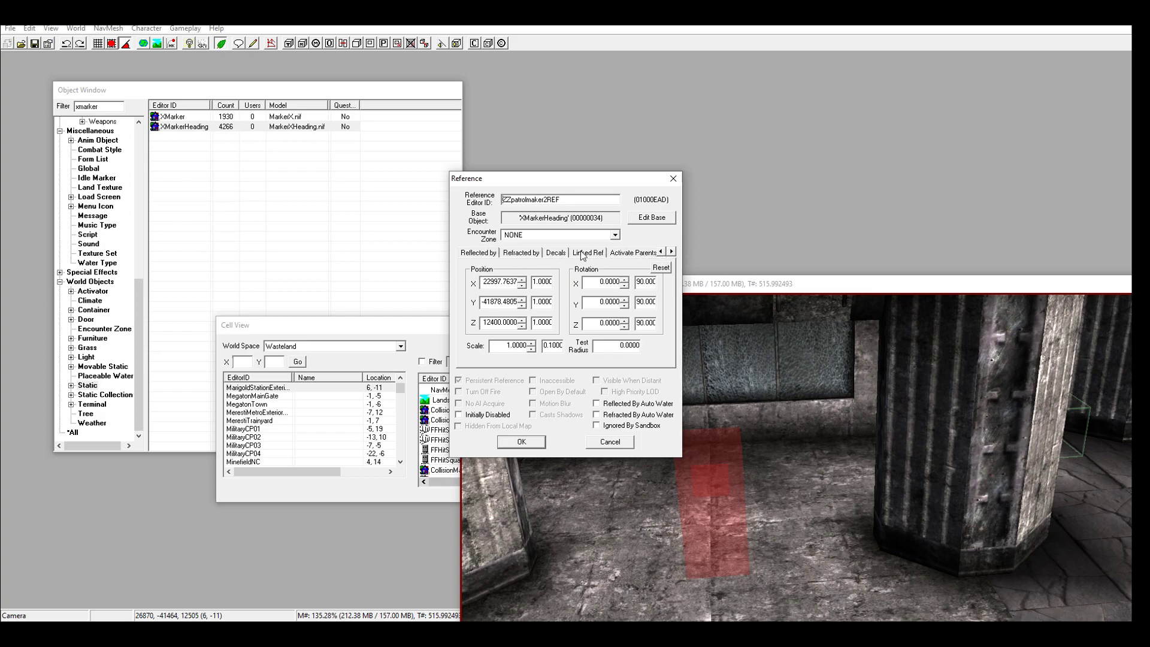
click(671, 252)
click(671, 252)
click(671, 252)
click(671, 252)
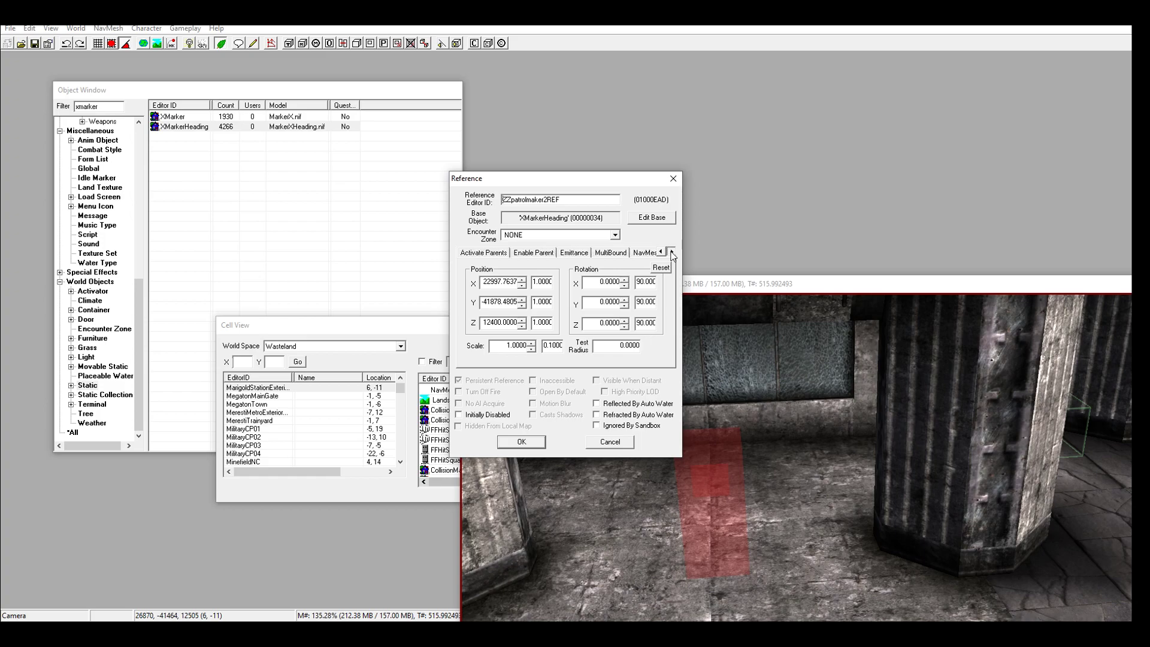
click(662, 252)
click(662, 252)
click(662, 252)
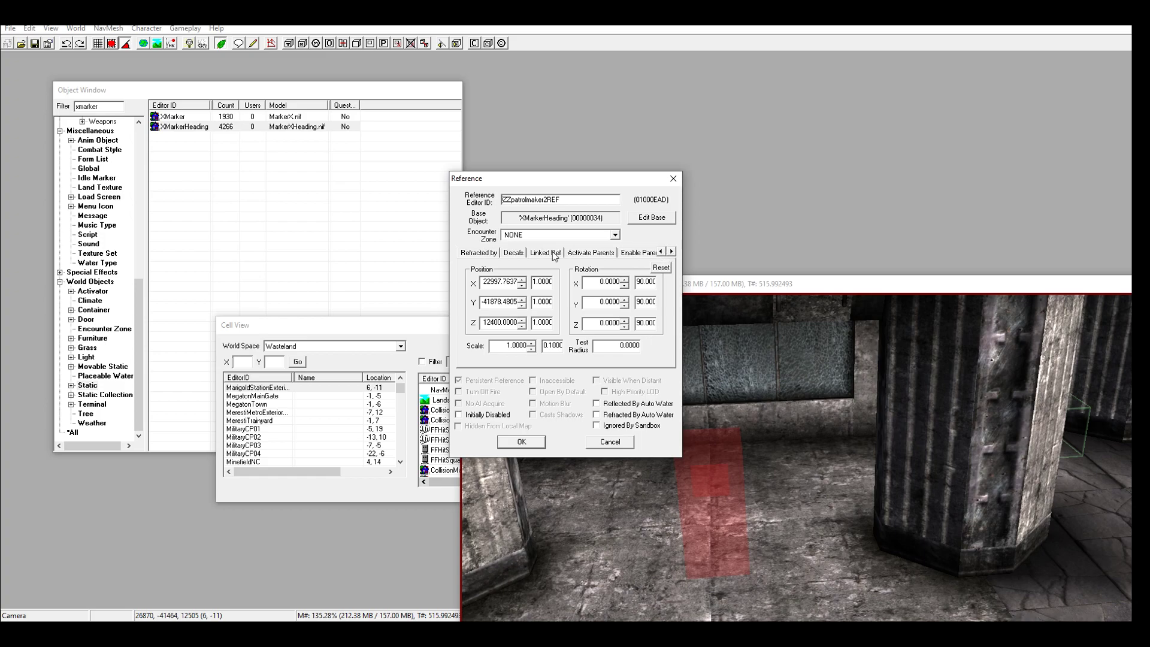
click(661, 252)
click(661, 252)
click(672, 252)
click(672, 252)
click(671, 252)
click(671, 252)
click(672, 252)
click(671, 252)
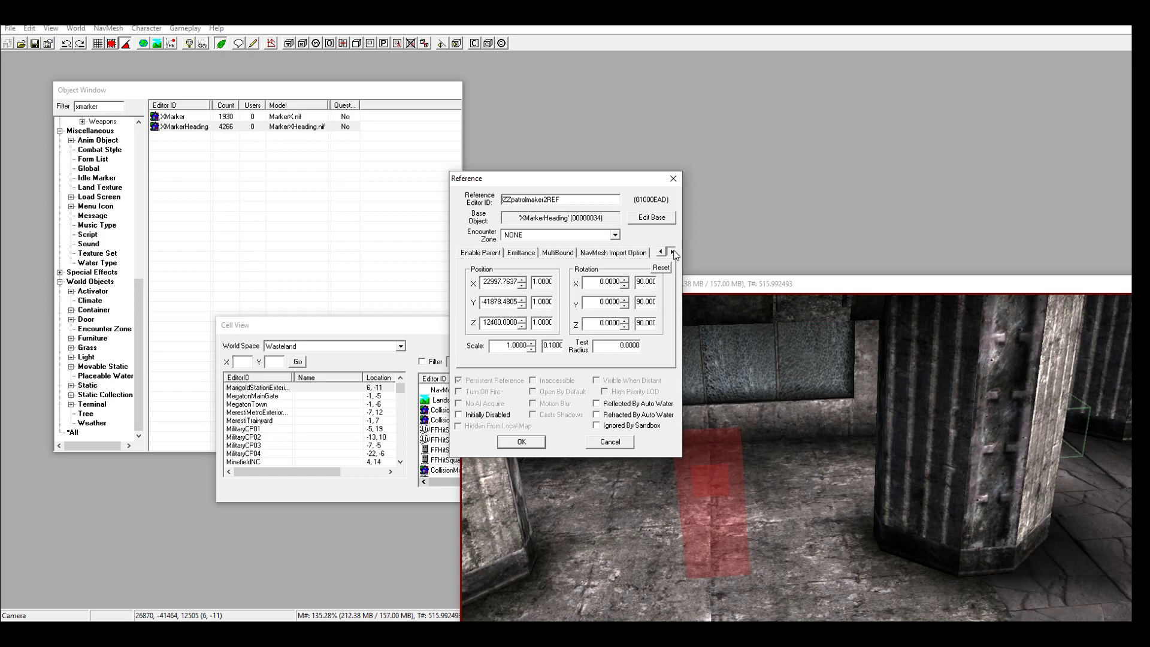
click(661, 252)
click(662, 252)
click(662, 252)
click(662, 252)
click(662, 252)
click(661, 252)
click(662, 252)
click(661, 252)
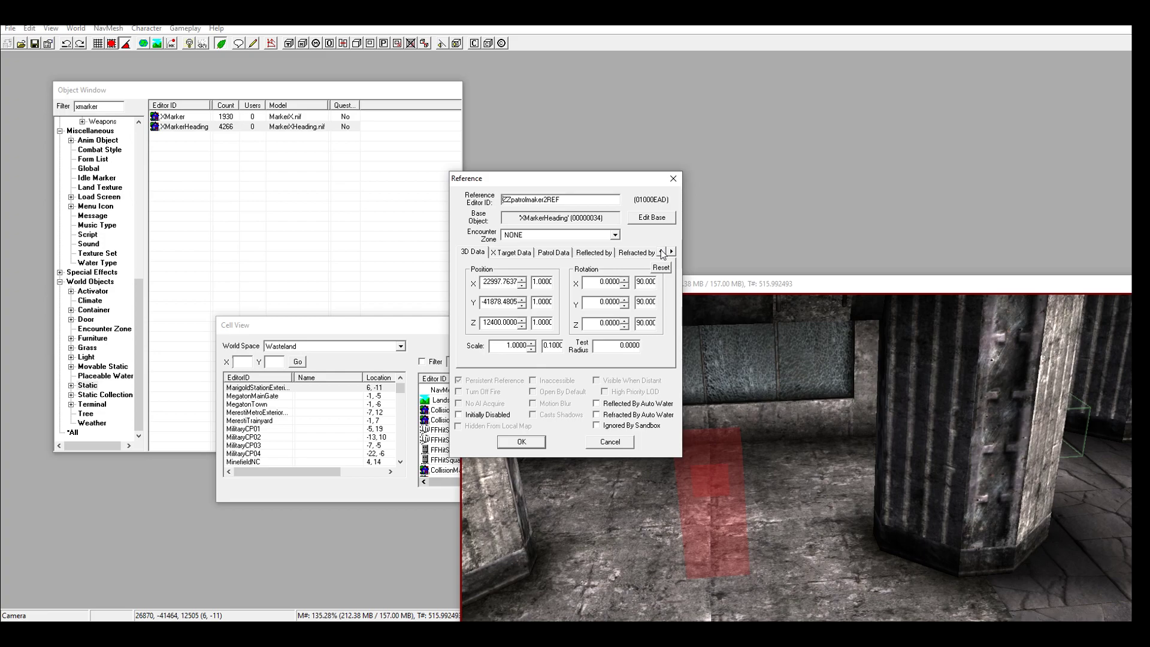
Step: Set the porch marker ZZpatrolmaker3REF as the linked reference of ZZpatrolmaker2REF and save the plugin
click(671, 252)
click(671, 252)
click(671, 252)
click(672, 252)
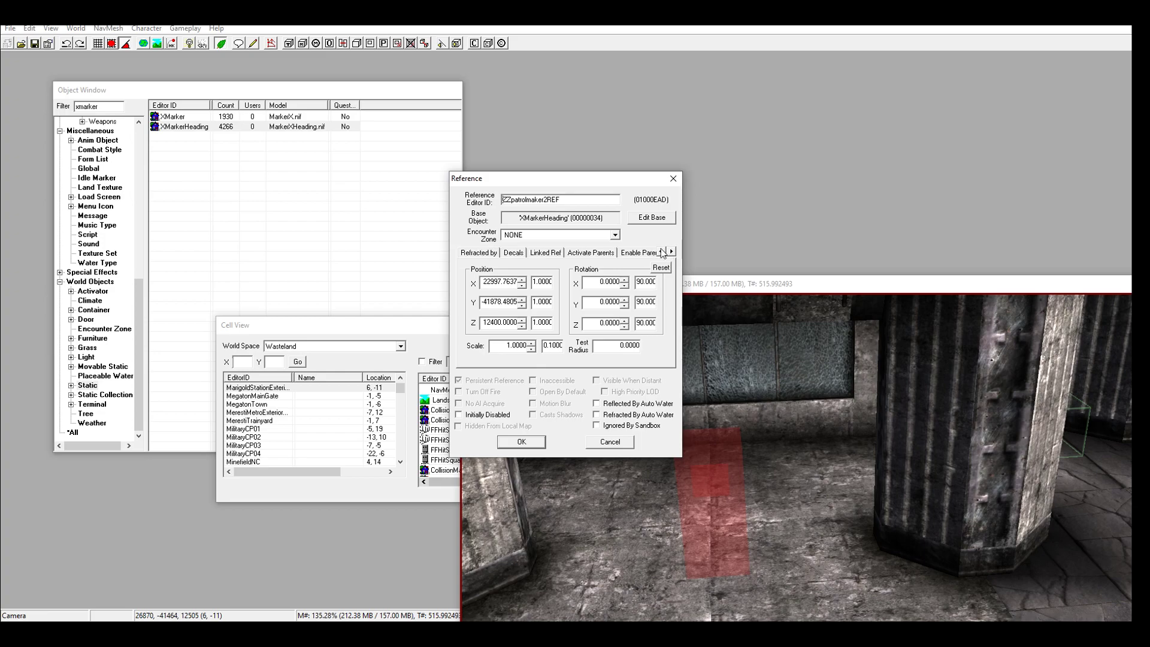
click(552, 259)
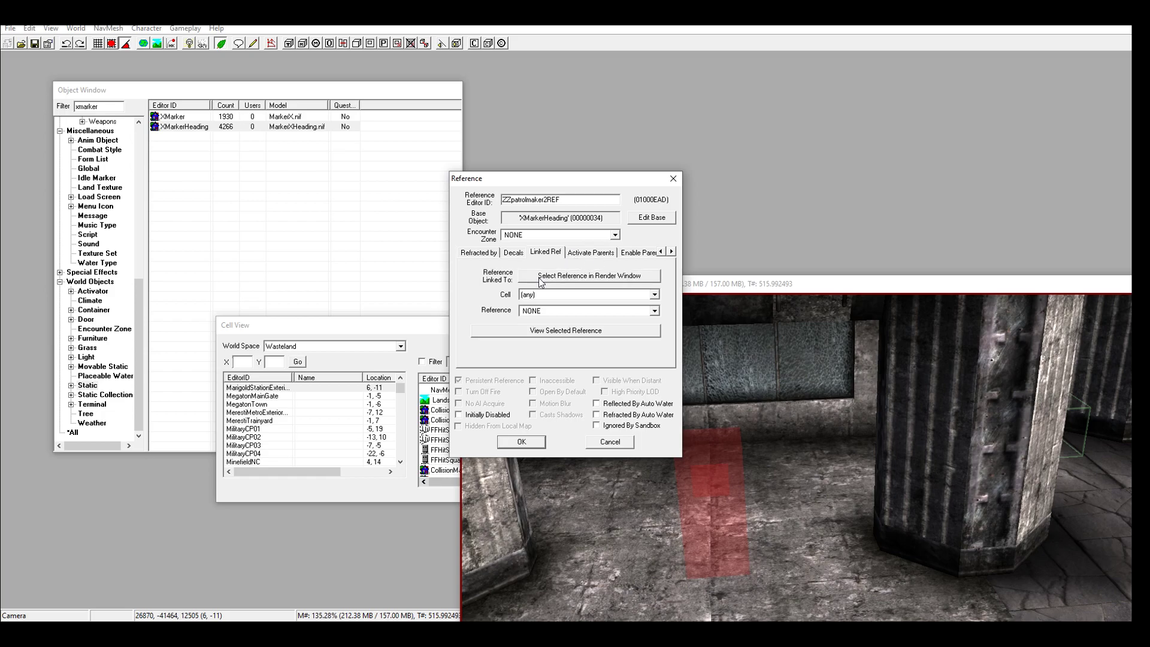
click(563, 276)
click(698, 458)
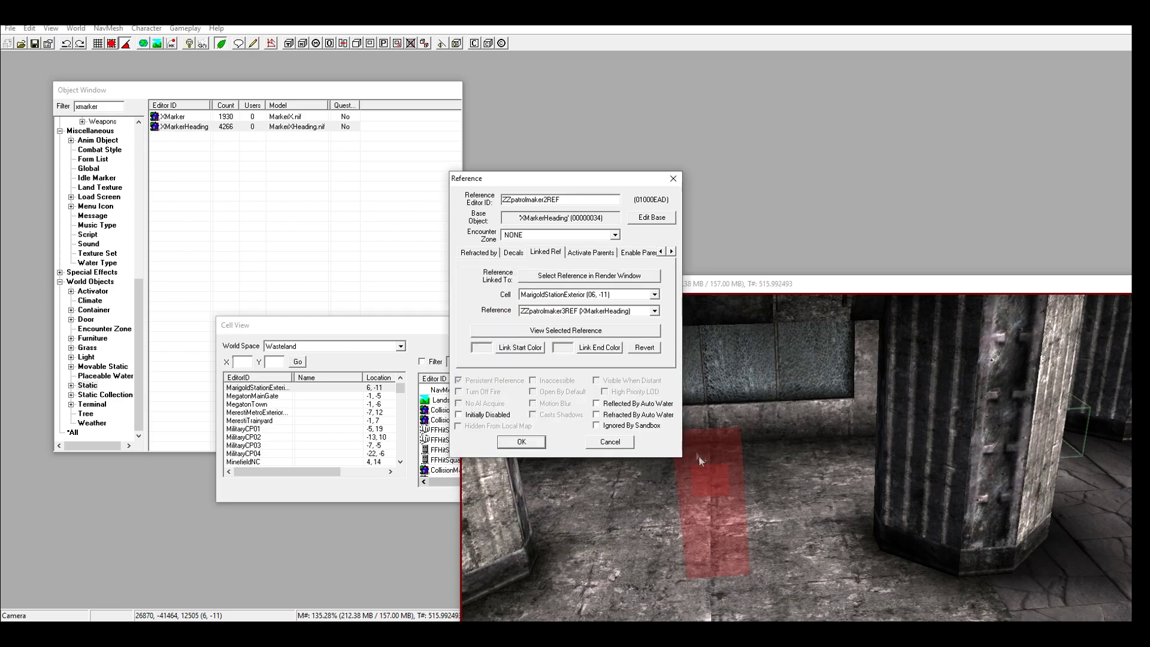
click(518, 443)
middle_drag(704, 438, 684, 439)
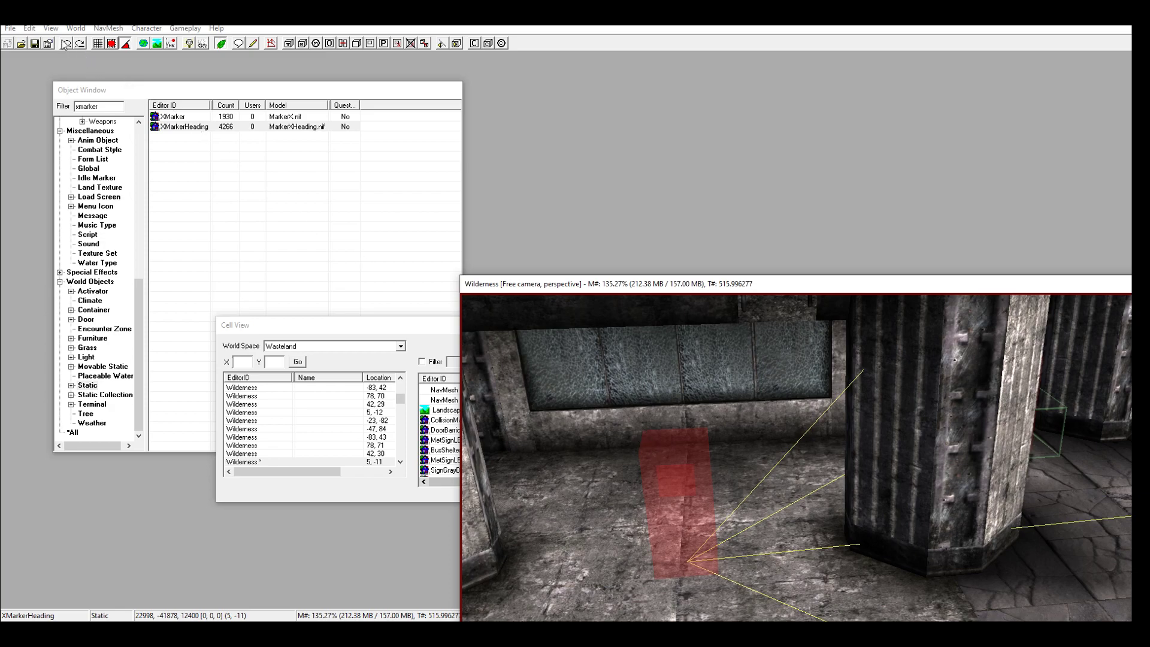
click(35, 45)
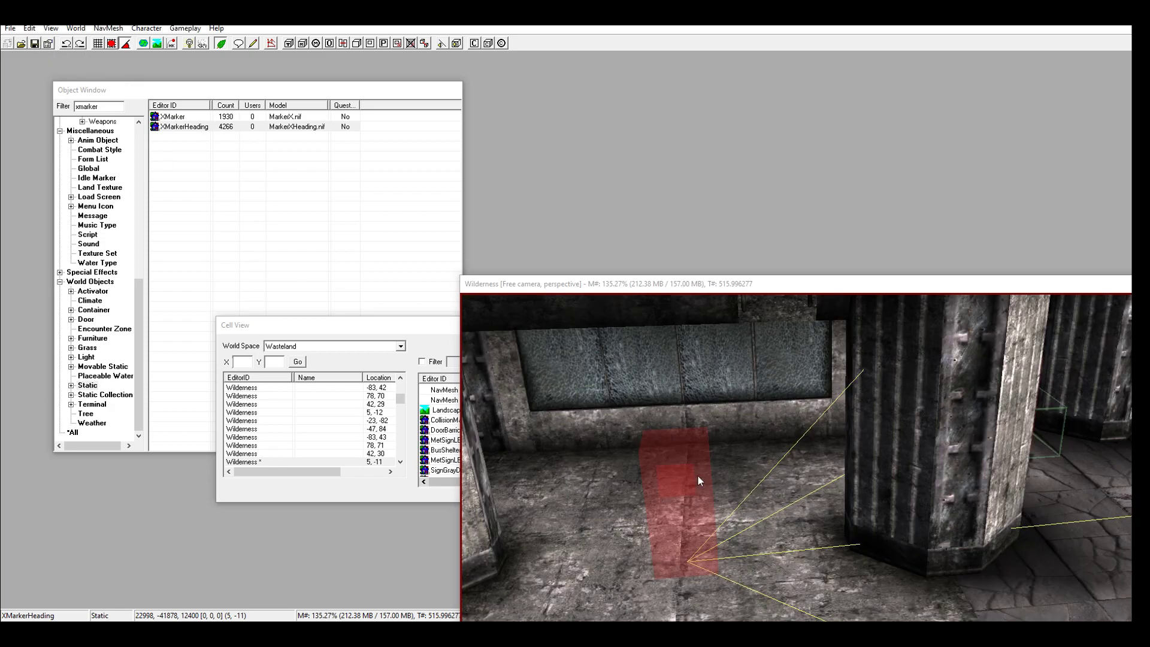
Step: Open ZZpatrolmaker3REF's properties and view the MarigoldStation01 door from the fenced entrance's door marker, accepting all texture warnings
middle_drag(682, 469, 665, 453)
double_click(651, 407)
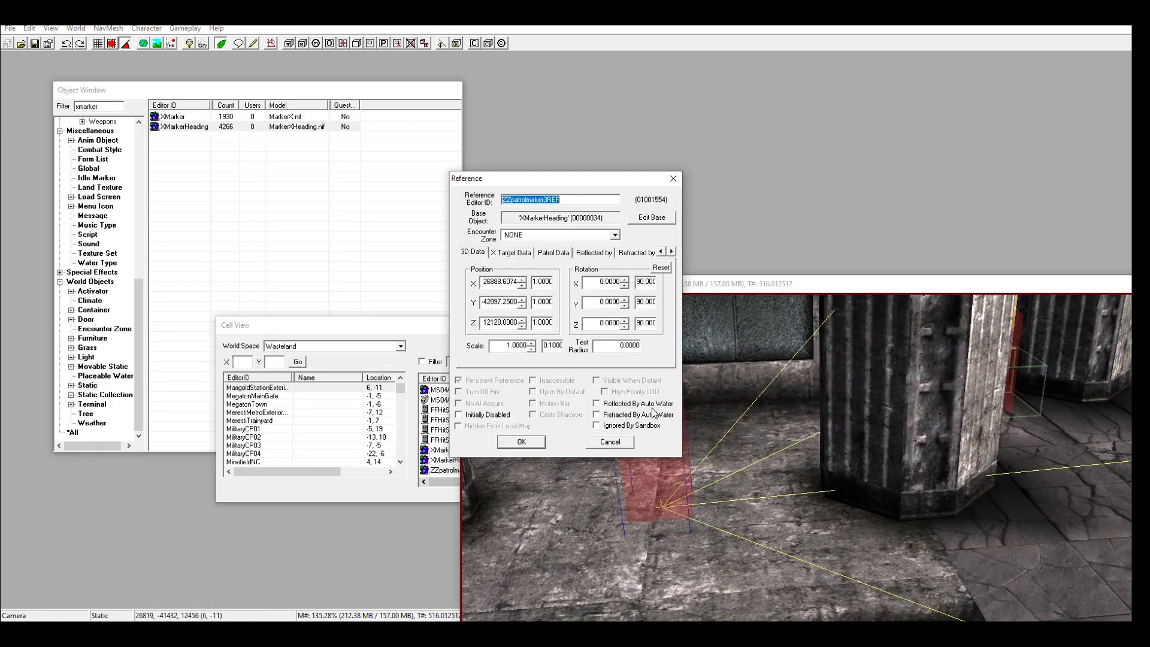
middle_drag(924, 427, 859, 475)
scroll(859, 475, up, 5)
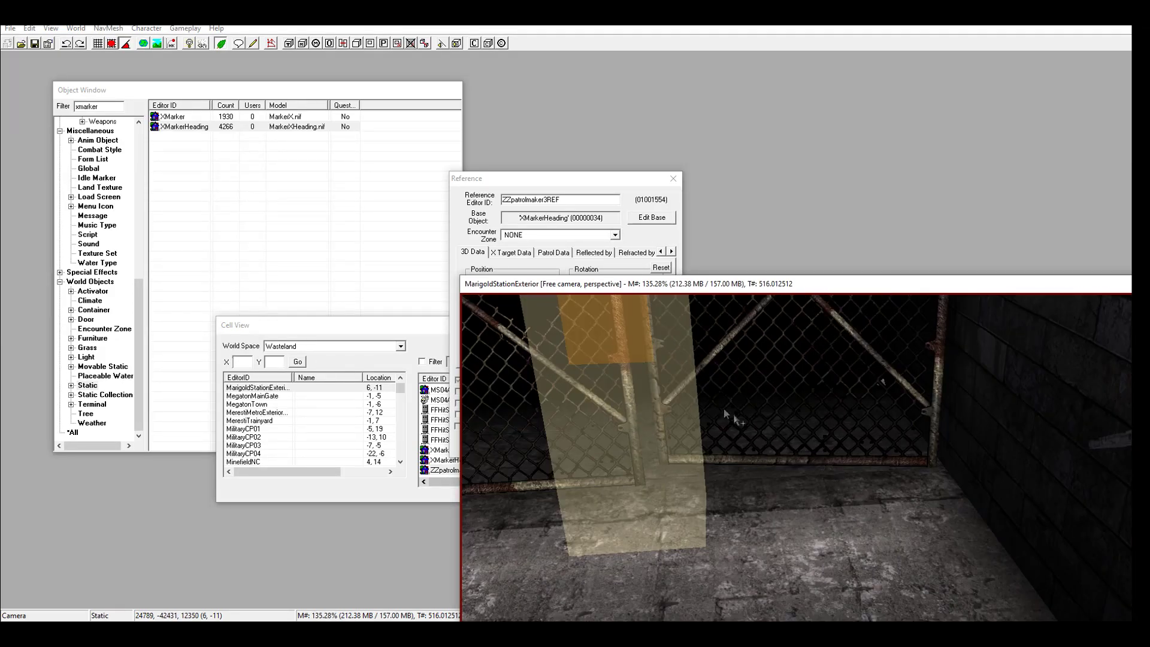
double_click(626, 340)
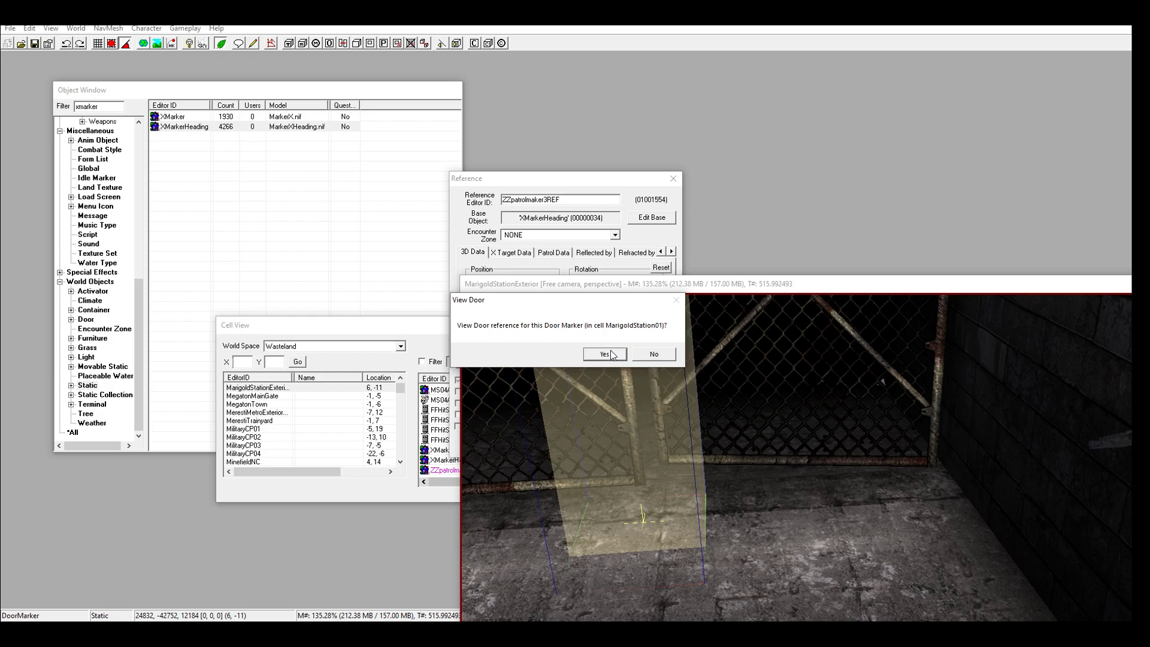
click(604, 354)
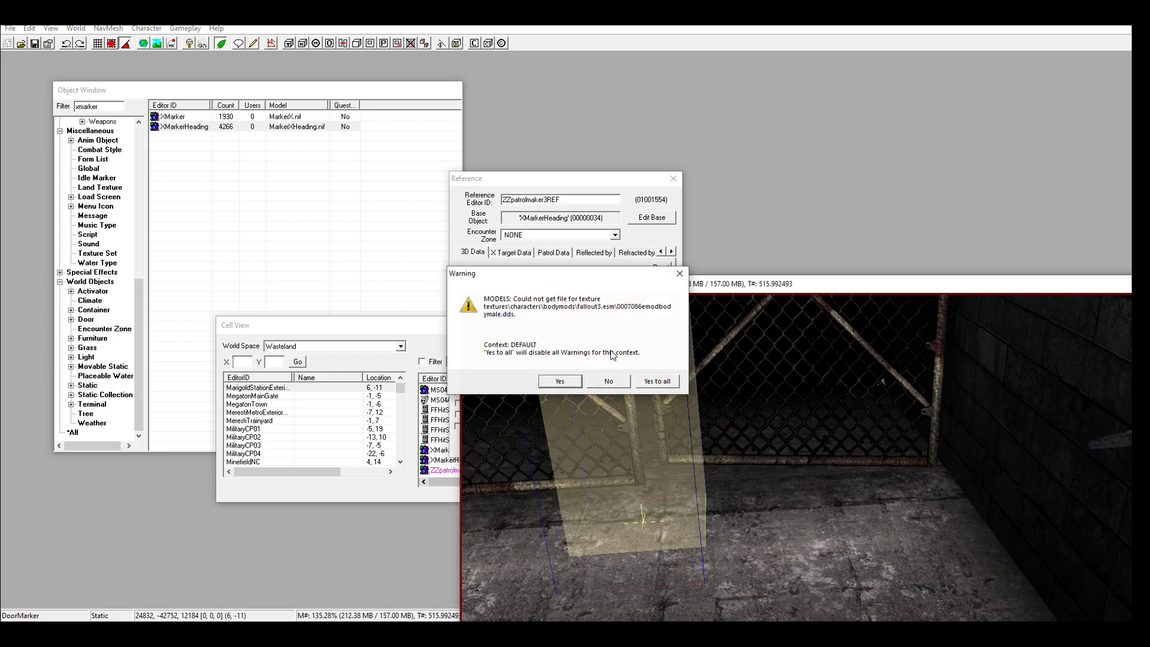
click(670, 381)
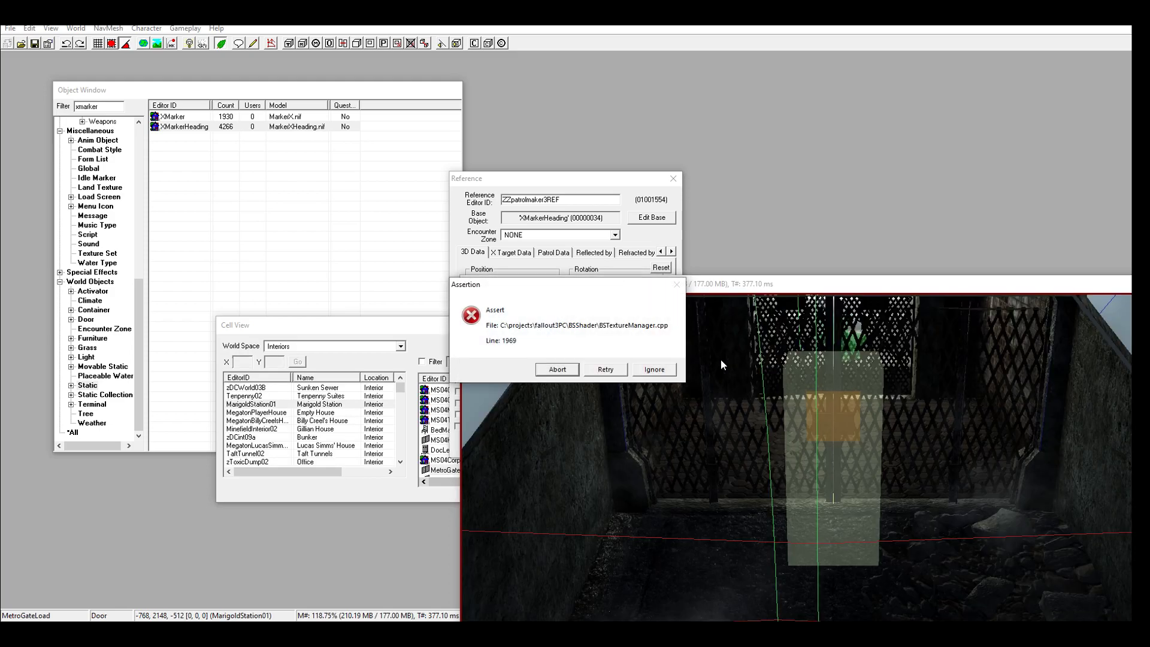
Step: Ignore the texture manager assertion and bring the tiled floor inside Marigold Station into view
click(653, 369)
mouse_move(824, 450)
middle_down()
mouse_move(861, 424)
mouse_move(929, 487)
mouse_move(873, 436)
mouse_move(1019, 469)
mouse_move(830, 433)
mouse_move(973, 443)
mouse_move(868, 473)
mouse_move(858, 596)
mouse_move(874, 433)
mouse_move(878, 458)
mouse_move(873, 392)
mouse_move(789, 488)
mouse_move(902, 401)
mouse_move(959, 394)
mouse_move(831, 473)
mouse_move(601, 509)
mouse_move(766, 501)
mouse_move(670, 457)
mouse_move(626, 453)
mouse_move(671, 456)
mouse_move(710, 506)
mouse_move(681, 449)
mouse_move(697, 437)
mouse_move(695, 458)
mouse_move(1018, 401)
mouse_move(810, 450)
mouse_move(835, 464)
mouse_move(1049, 475)
mouse_move(878, 488)
mouse_move(875, 454)
mouse_move(898, 436)
mouse_move(764, 492)
mouse_move(778, 494)
mouse_move(782, 471)
mouse_move(749, 542)
mouse_move(781, 427)
mouse_move(735, 576)
mouse_move(744, 543)
mouse_move(892, 336)
middle_up()
scroll(868, 473, down, 5)
scroll(759, 491, down, 4)
mouse_move(162, 127)
mouse_down()
mouse_move(545, 282)
mouse_move(658, 360)
mouse_move(642, 331)
mouse_up()
middle_drag(670, 333, 677, 398)
click(654, 356)
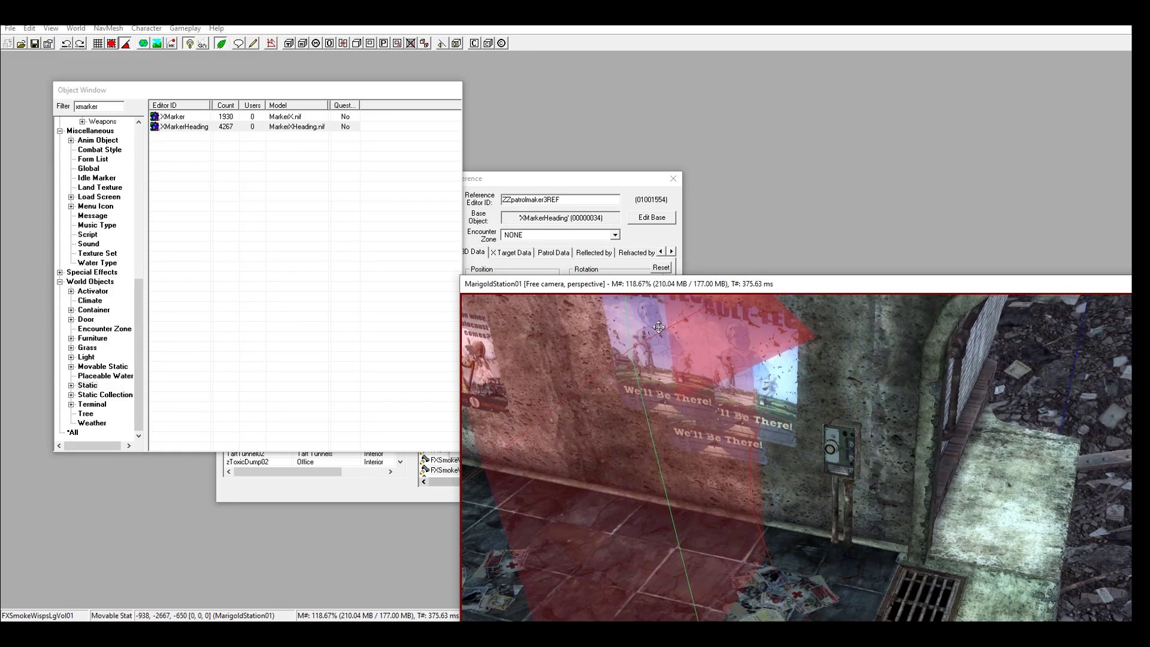
click(66, 44)
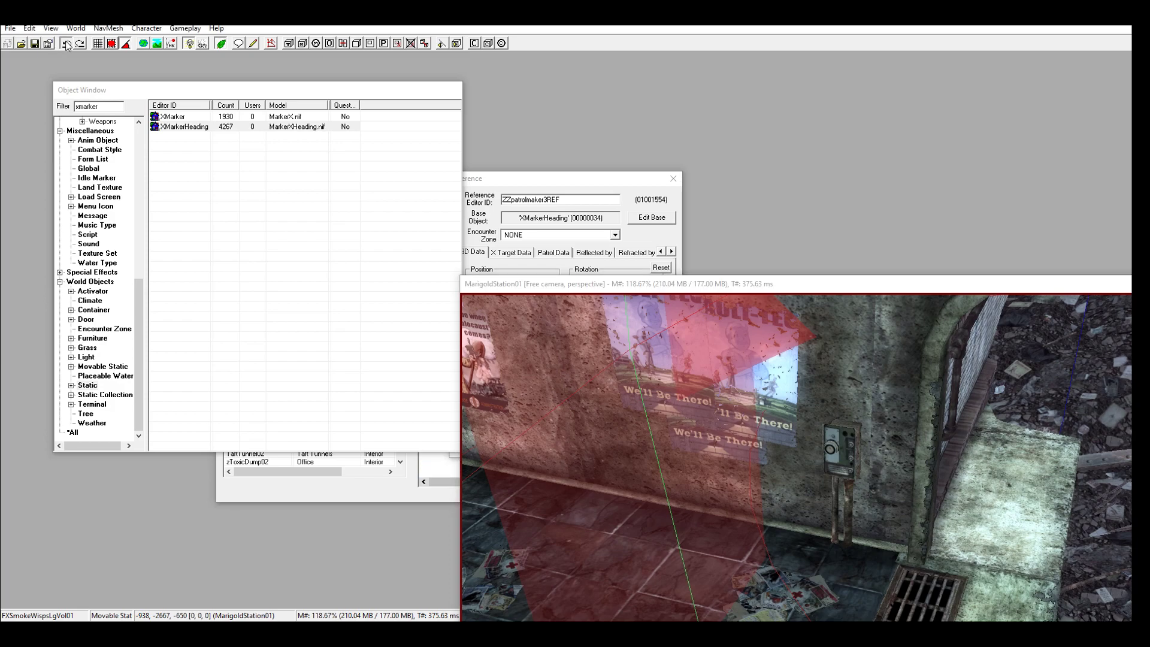
click(66, 44)
click(80, 44)
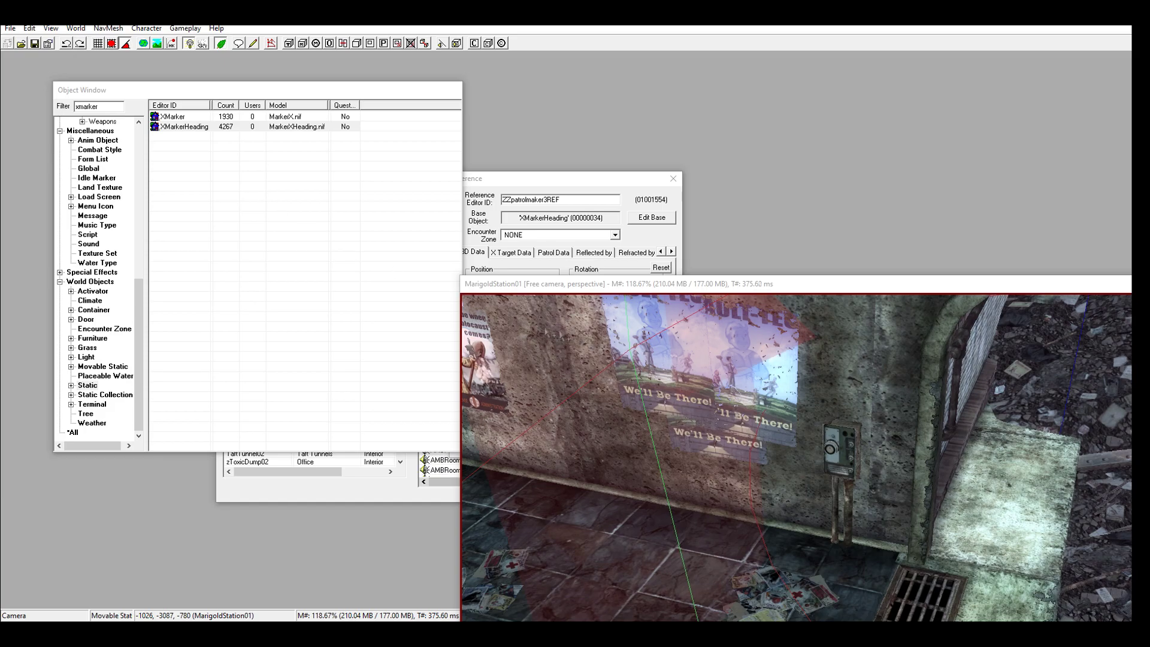
scroll(690, 346, up, 2)
scroll(693, 347, down, 4)
middle_drag(693, 367, 734, 396)
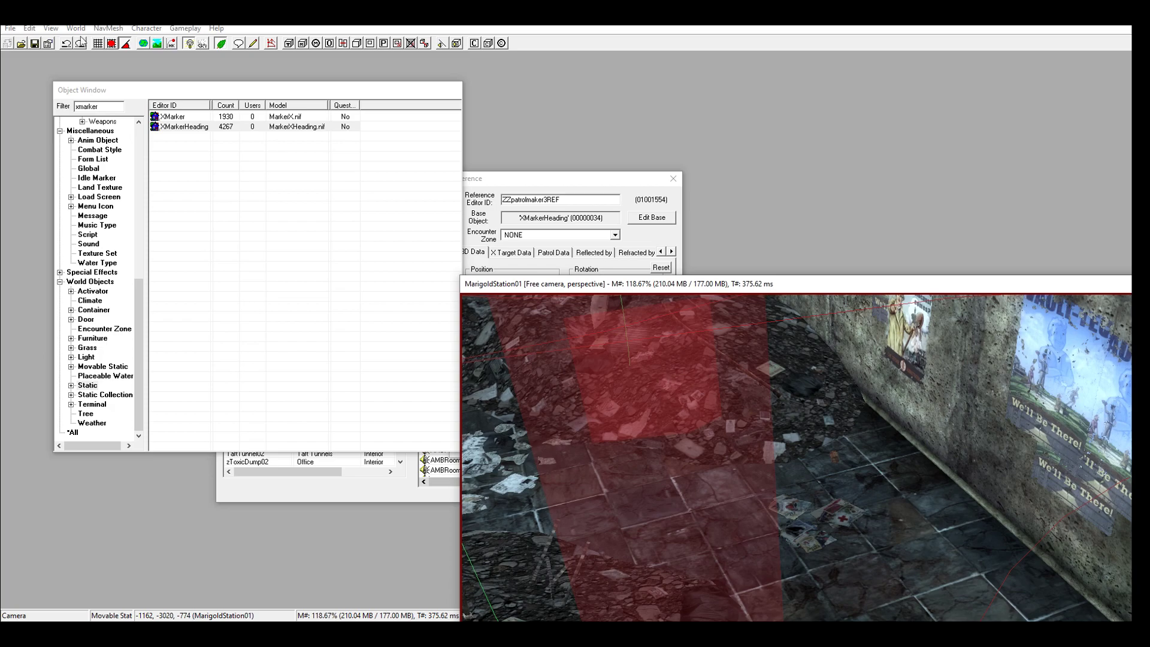
click(66, 43)
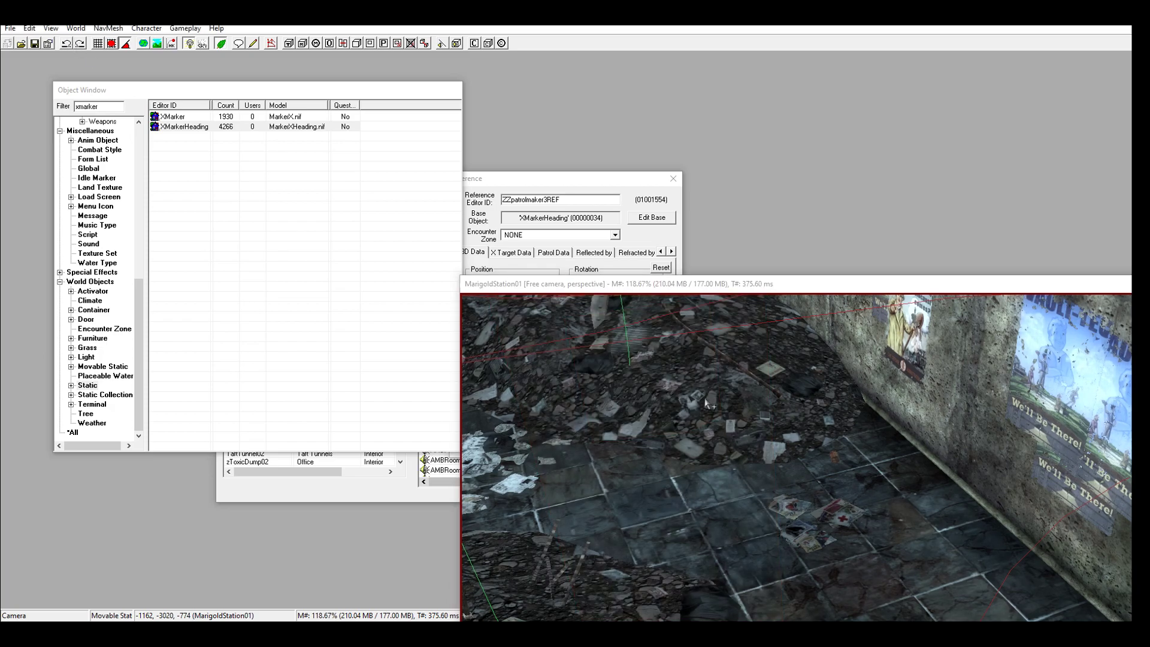
Step: Place an XMarkerHeading on the tiled station floor near the poster wall and rotate it 90 degrees about Z
scroll(804, 436, up, 3)
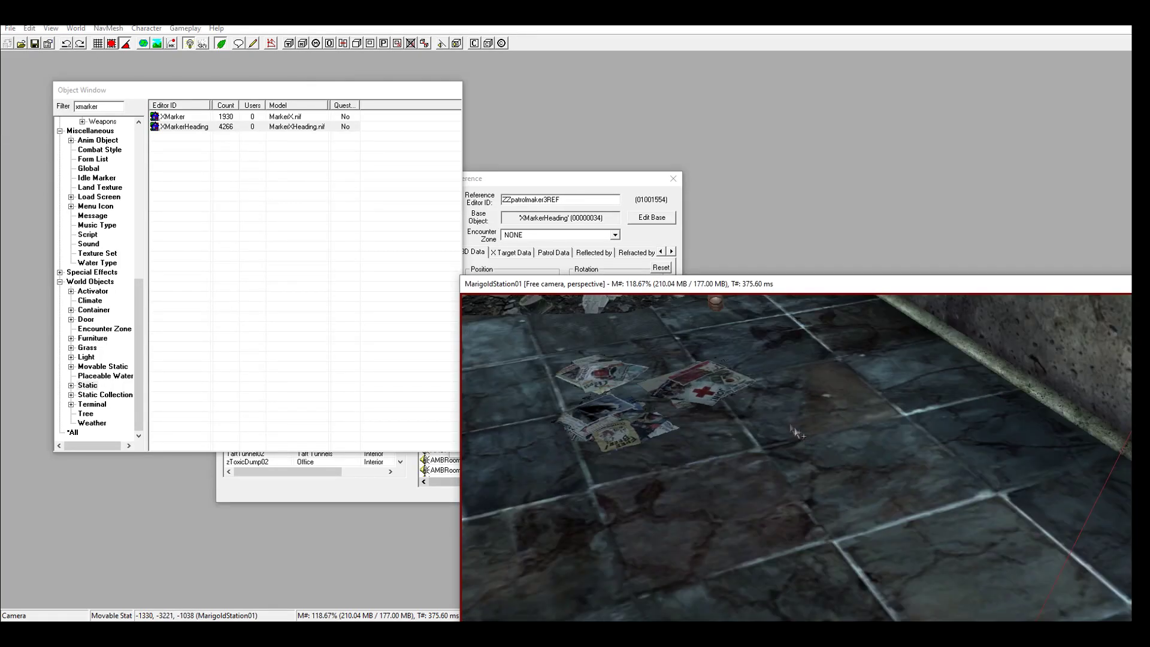
mouse_move(200, 130)
mouse_down()
mouse_move(638, 370)
mouse_move(635, 360)
mouse_up()
scroll(640, 349, down, 2)
middle_drag(640, 349, 646, 383)
right_drag(641, 383, 610, 386)
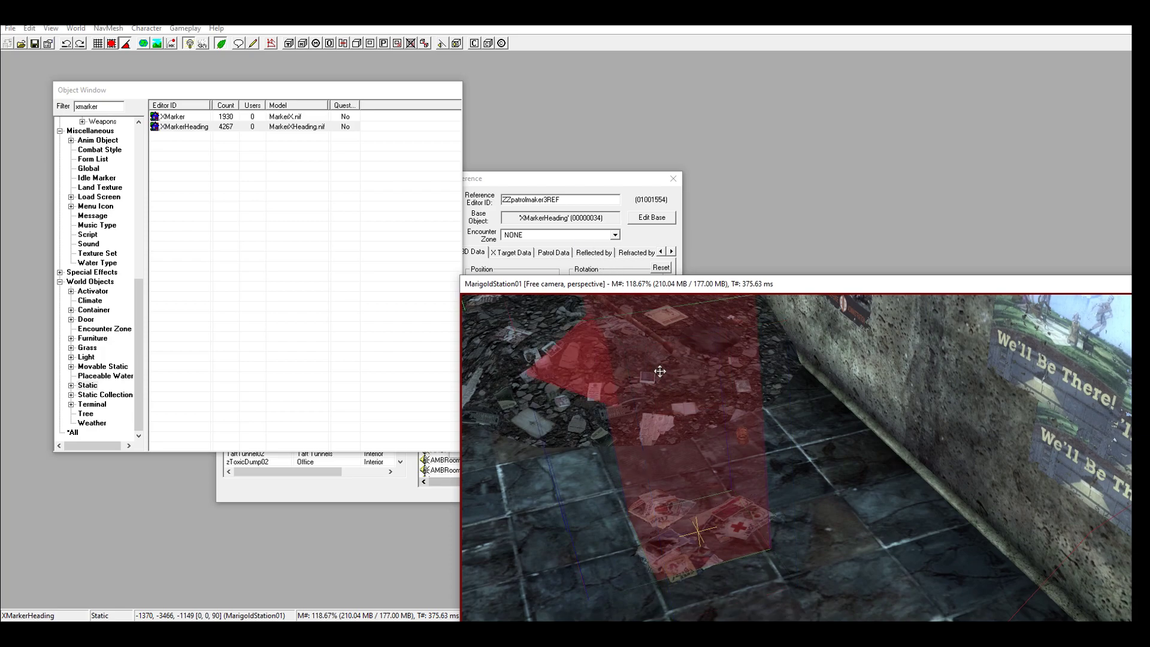
Step: Set the new XMarkerHeading in MarigoldStation01 as the linked reference of ZZpatrolmaker3REF
click(546, 186)
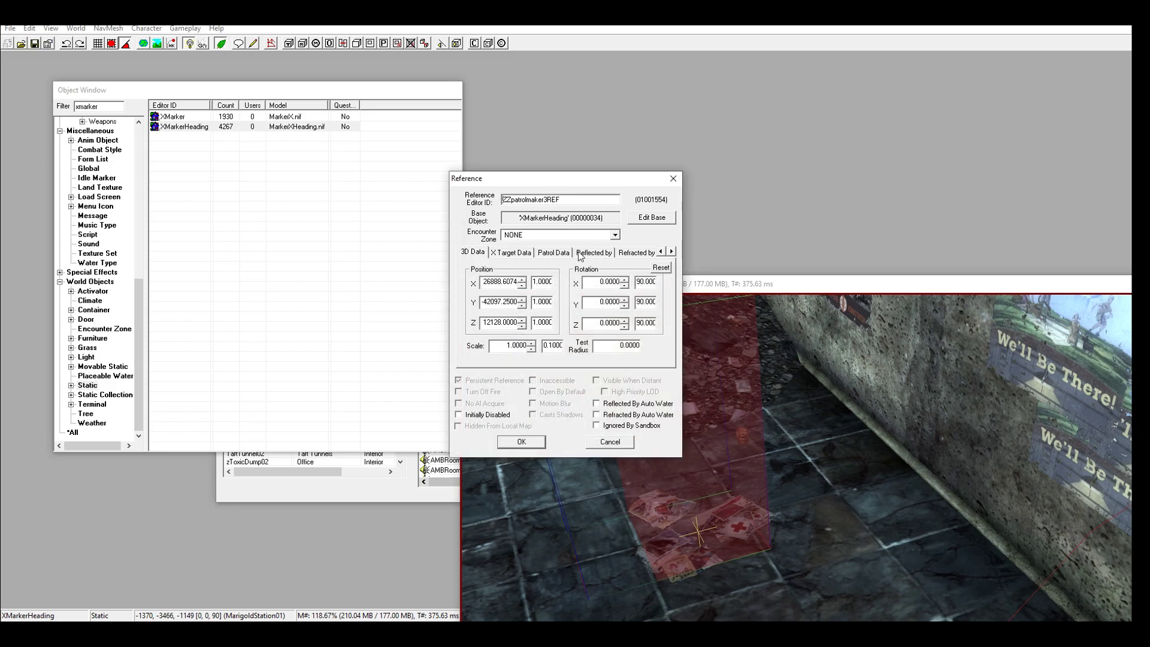
click(671, 253)
click(671, 252)
click(670, 252)
click(670, 252)
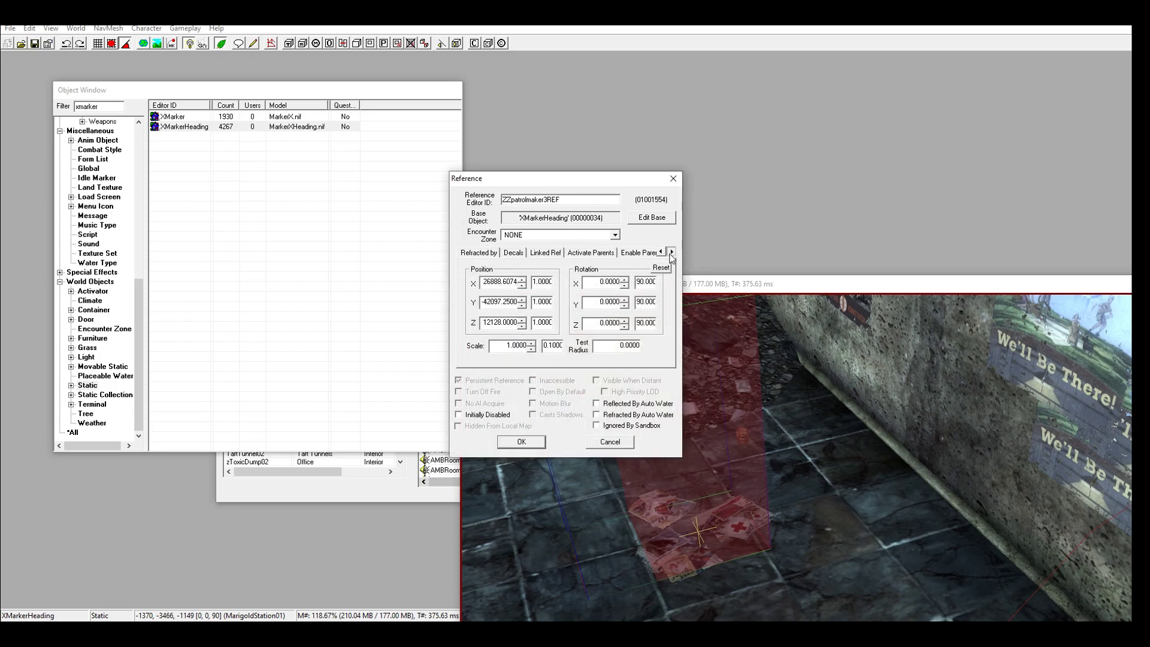
click(545, 254)
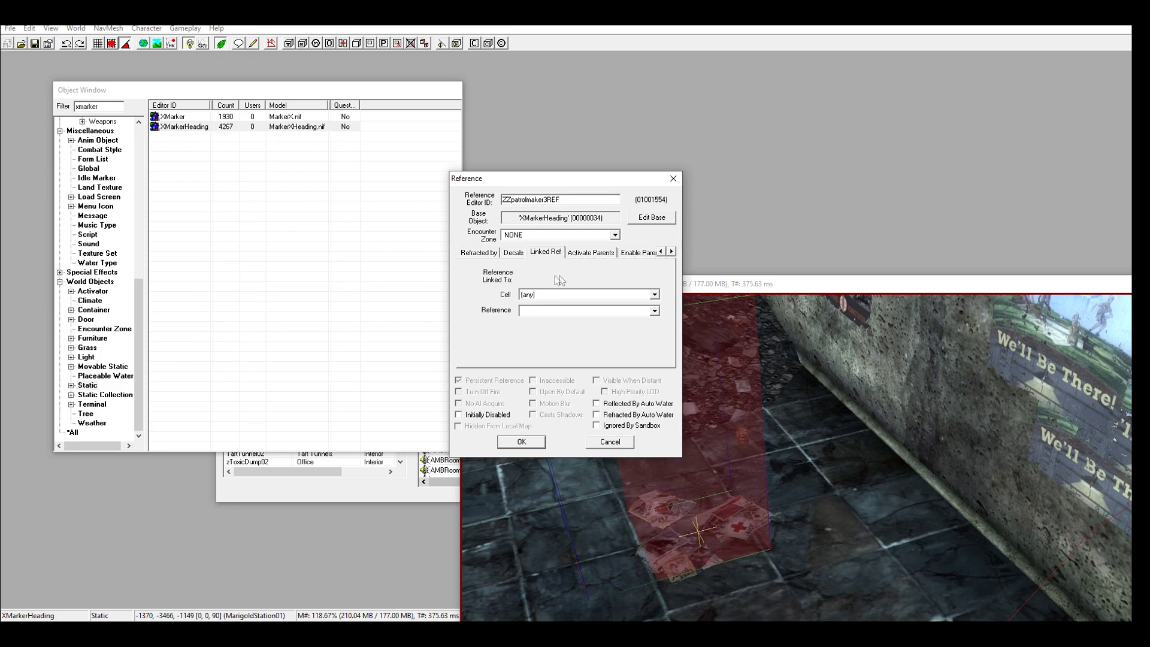
click(553, 274)
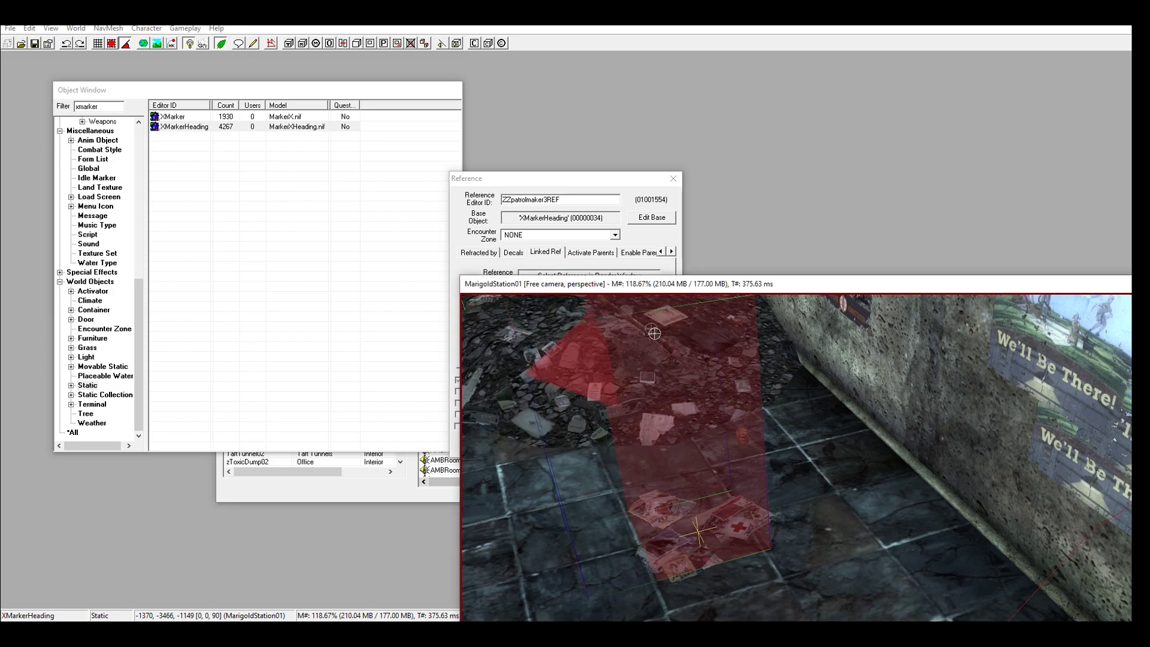
click(659, 342)
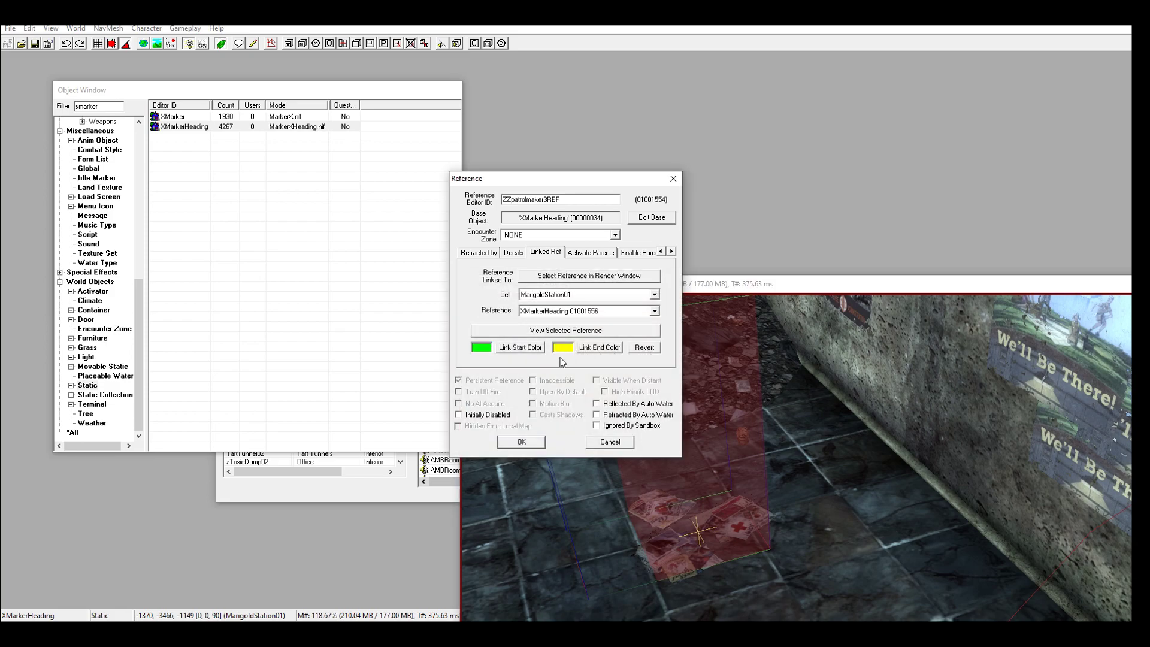
click(523, 445)
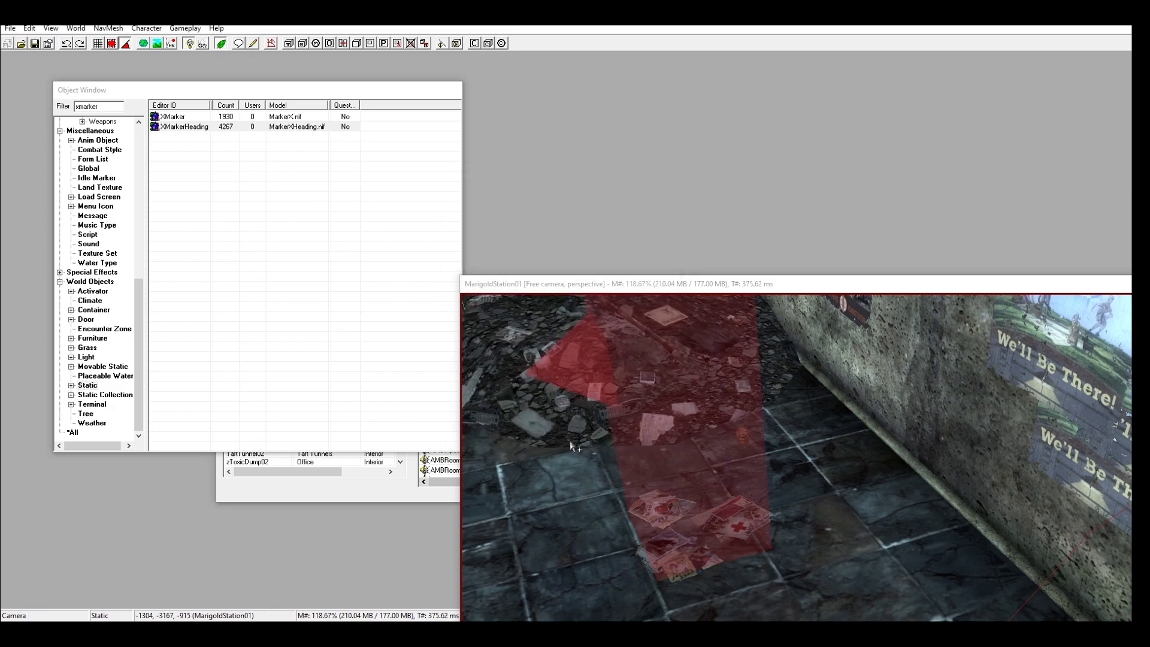
Step: Set the station marker's reference editor ID to ZZpatrolmaker4REF and enable its patrol data with an idle time of 20
double_click(643, 366)
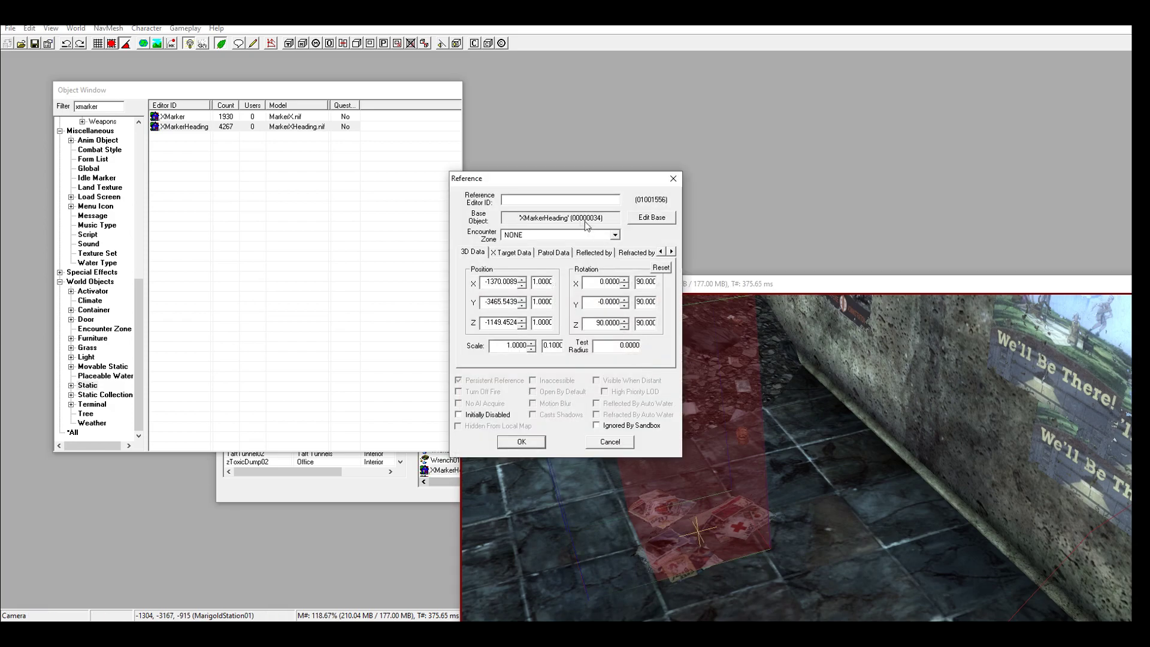
right_click(549, 201)
click(566, 252)
click(547, 199)
key(BackSpace)
text(4REF)
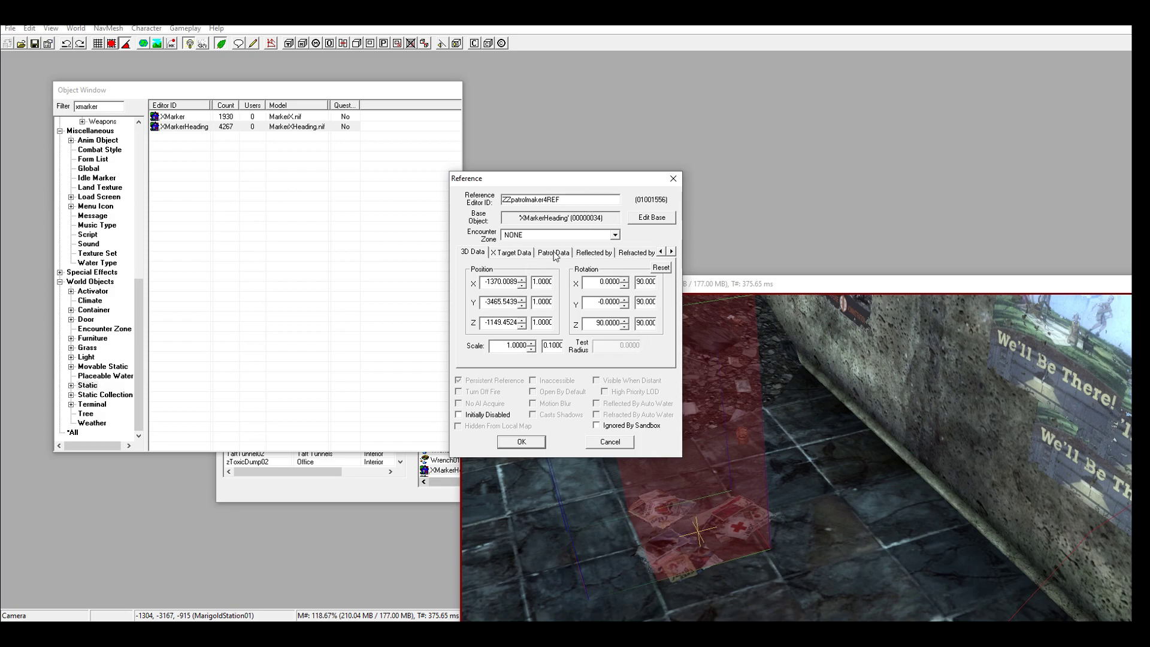
click(553, 253)
click(474, 270)
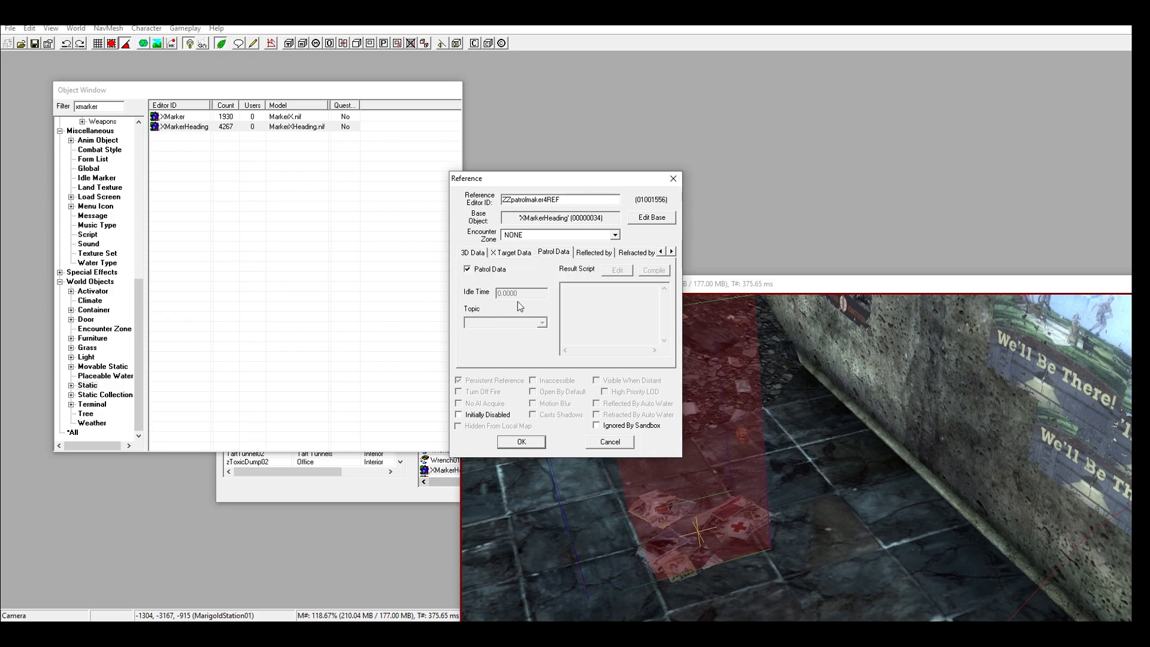
drag(519, 293, 496, 293)
text(20)
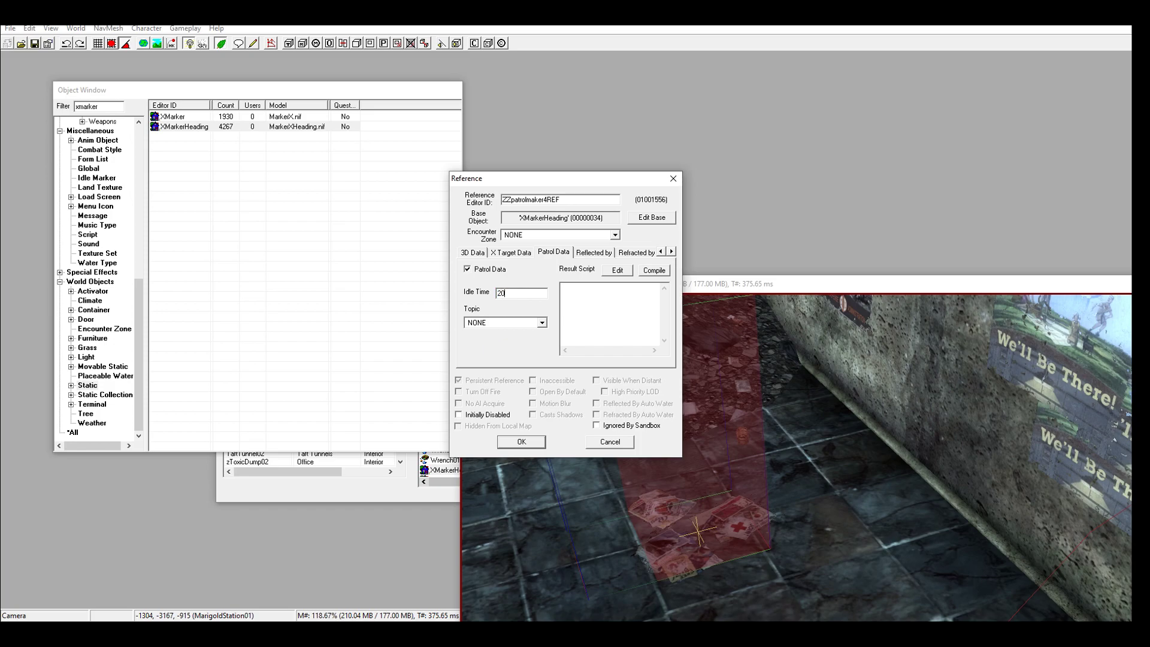
click(520, 442)
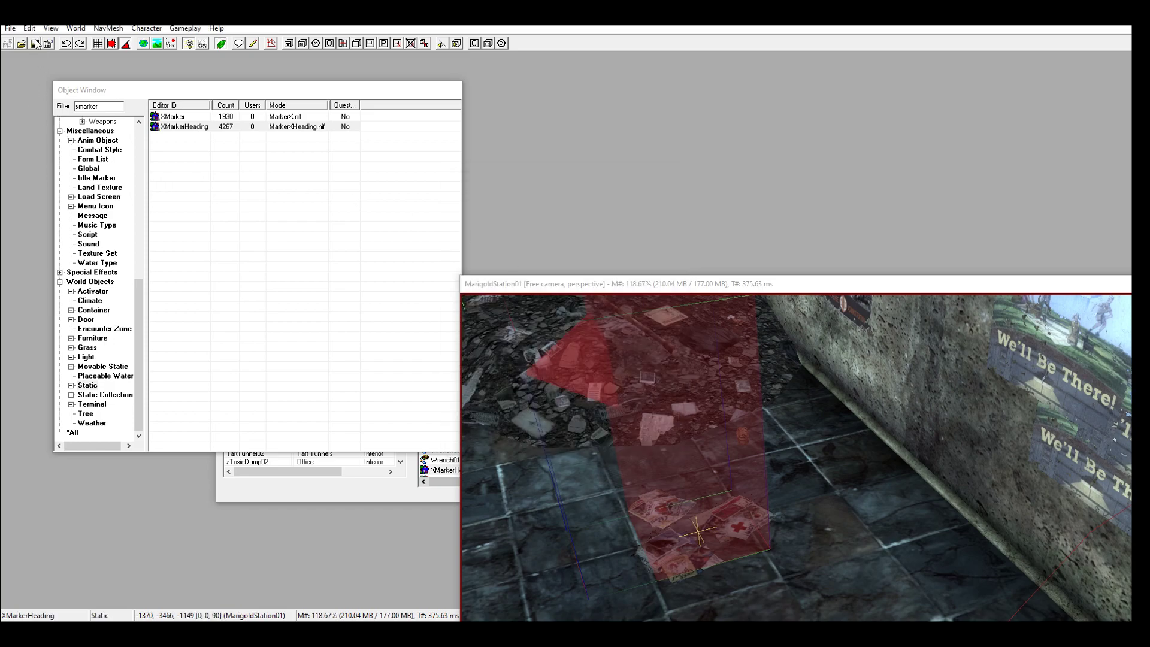
Step: Show the NPC objects filtered by "zz", with the station marker and surrounding floor in view
mouse_move(675, 405)
middle_down()
mouse_move(688, 411)
mouse_move(677, 404)
mouse_move(752, 379)
mouse_move(743, 417)
mouse_move(758, 441)
middle_up()
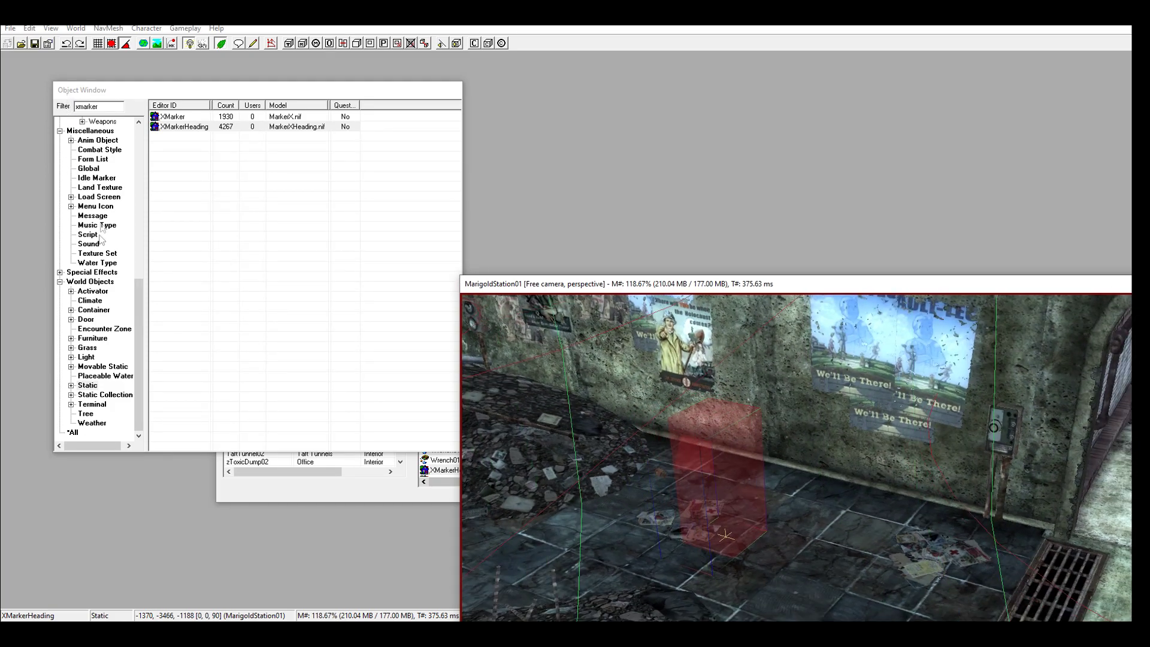
scroll(101, 366, up, 9)
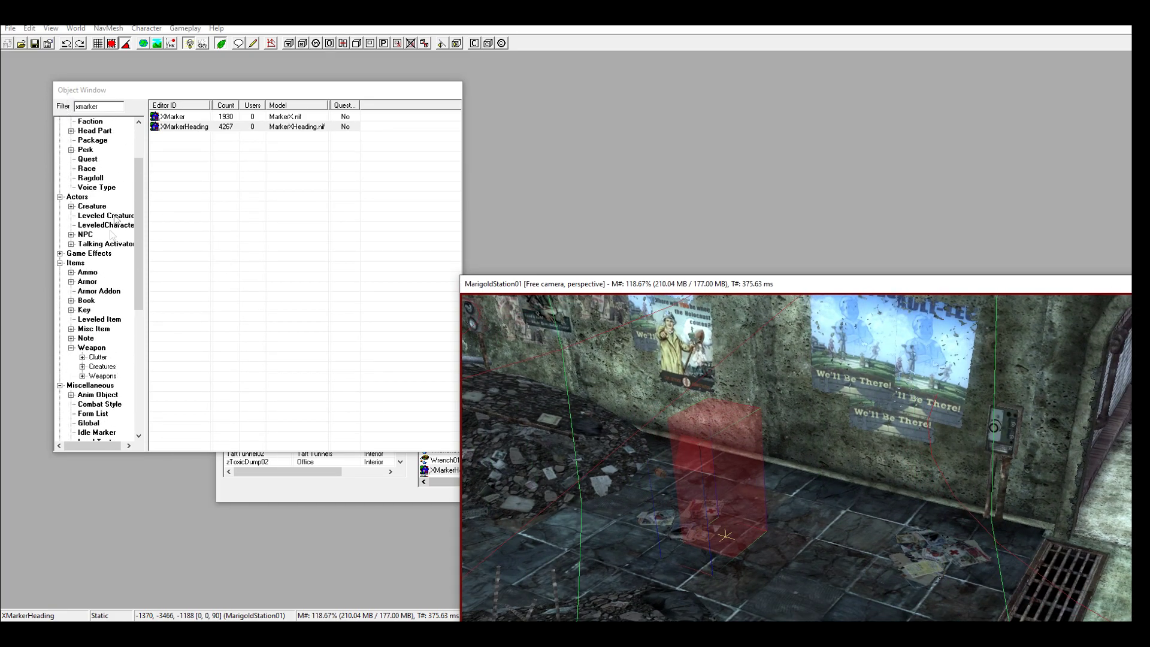
click(87, 235)
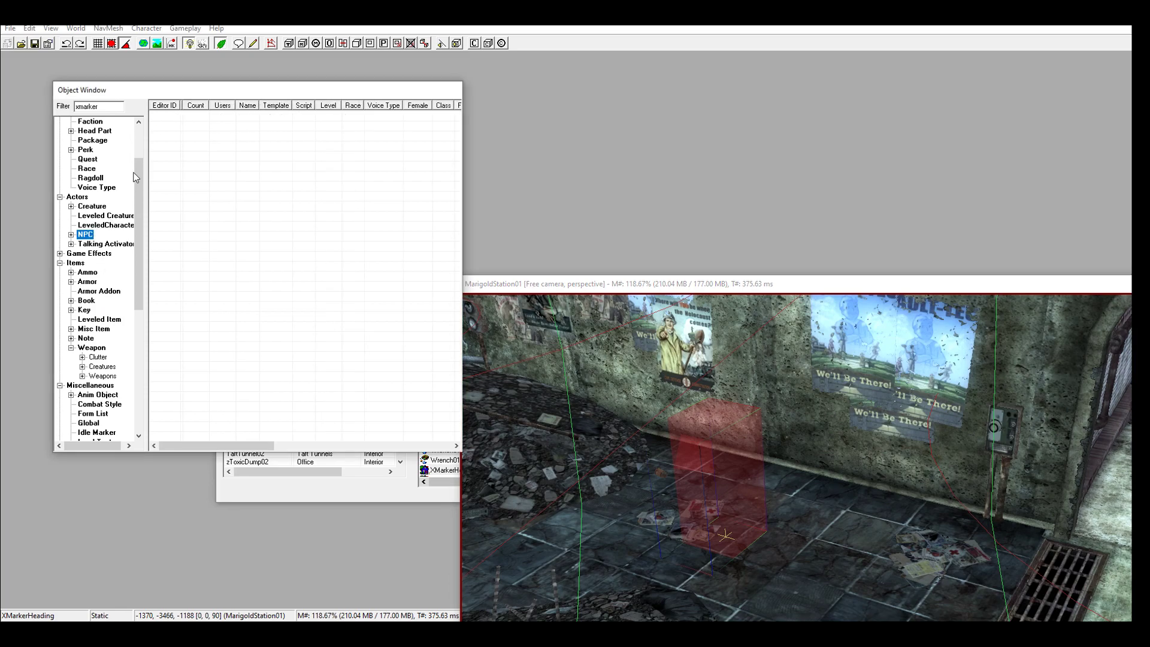
double_click(110, 106)
text(zz)
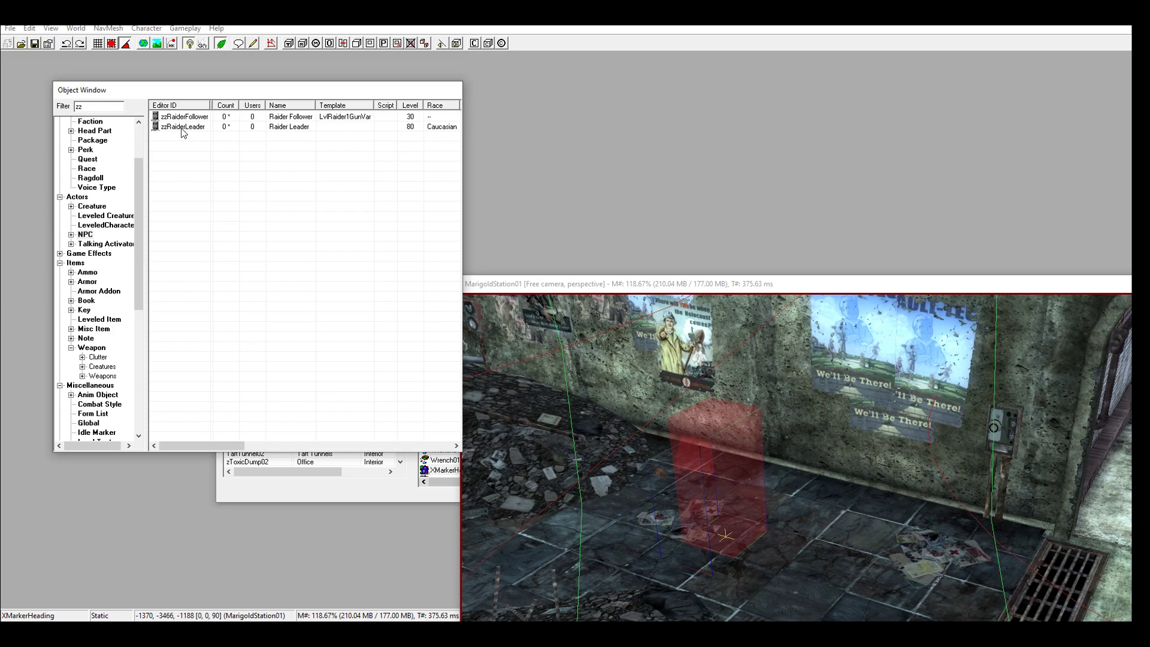
Step: Place zzRaiderLeader on the tiled floor beside the station patrol marker, accepting all warnings, and rotate him away from his default heading
click(193, 139)
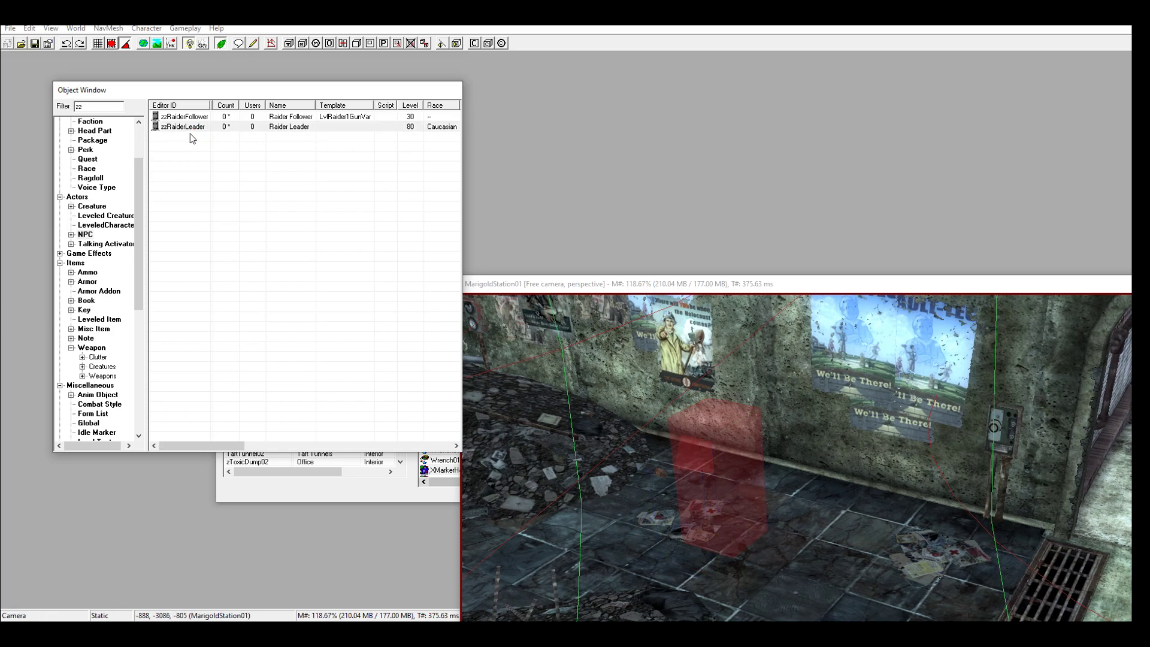
drag(186, 133, 669, 456)
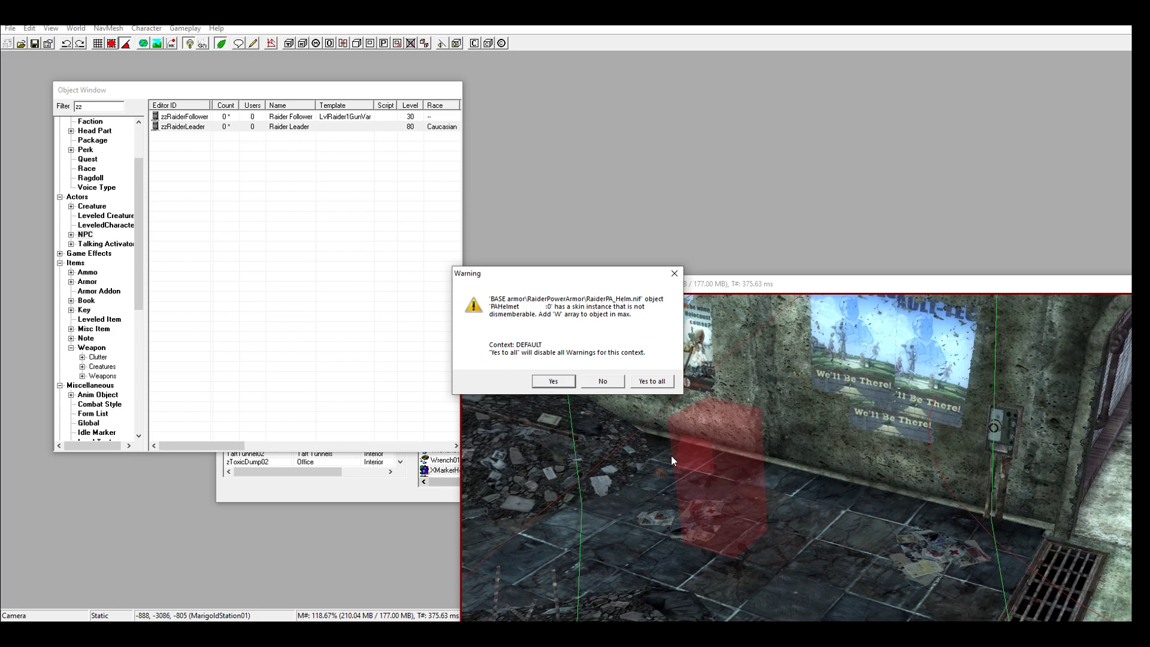
click(652, 379)
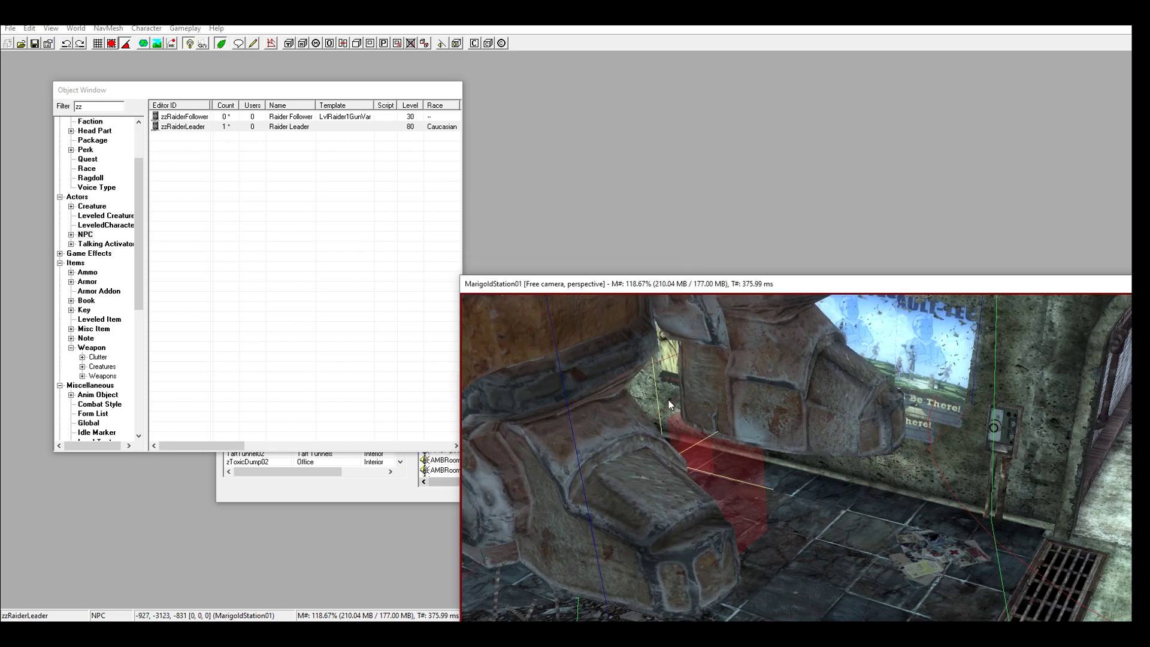
scroll(668, 405, down, 3)
drag(785, 389, 620, 175)
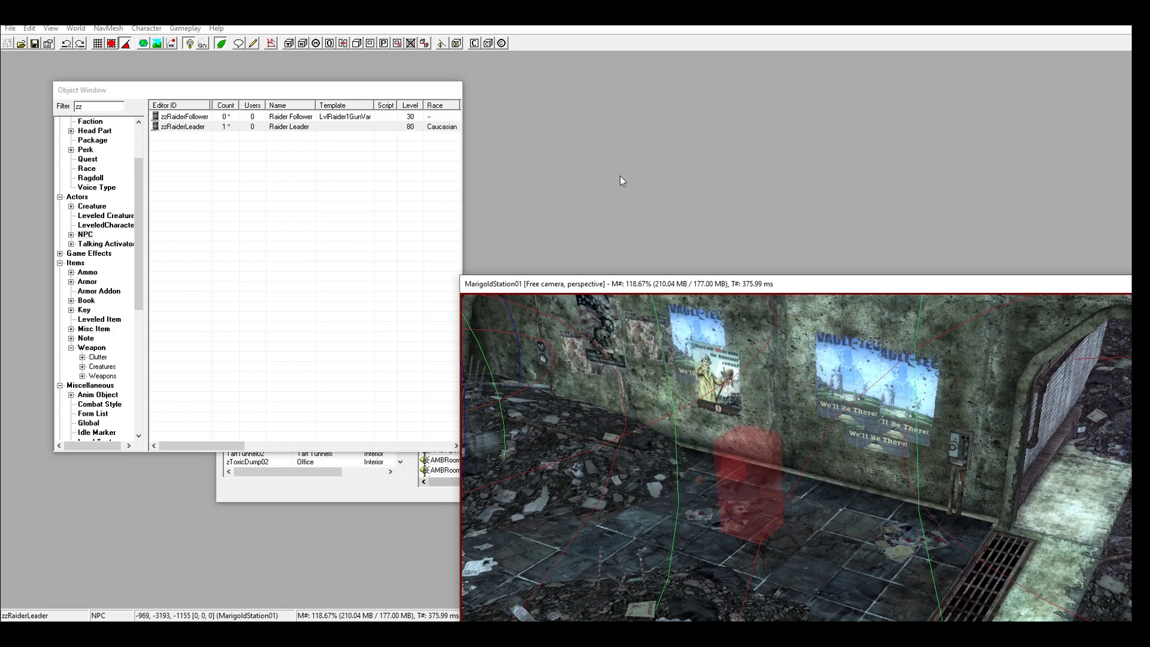
middle_drag(674, 371, 633, 379)
mouse_move(663, 498)
mouse_down()
mouse_move(659, 512)
mouse_move(680, 527)
mouse_move(689, 437)
mouse_move(699, 444)
mouse_move(733, 420)
mouse_up()
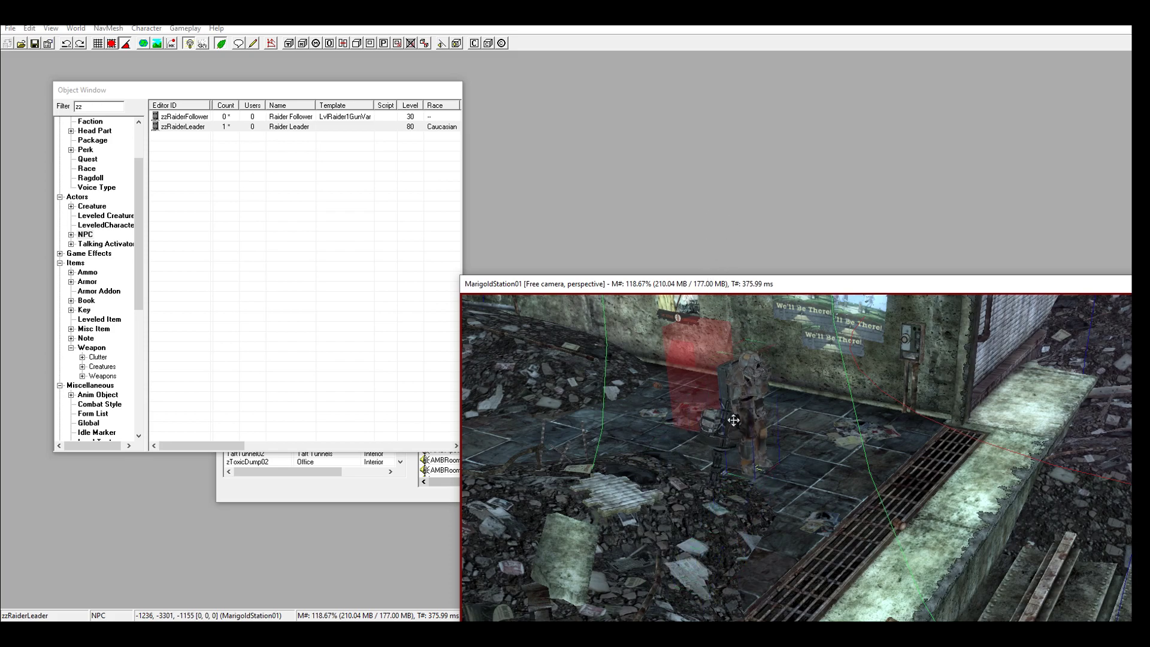
scroll(734, 420, up, 5)
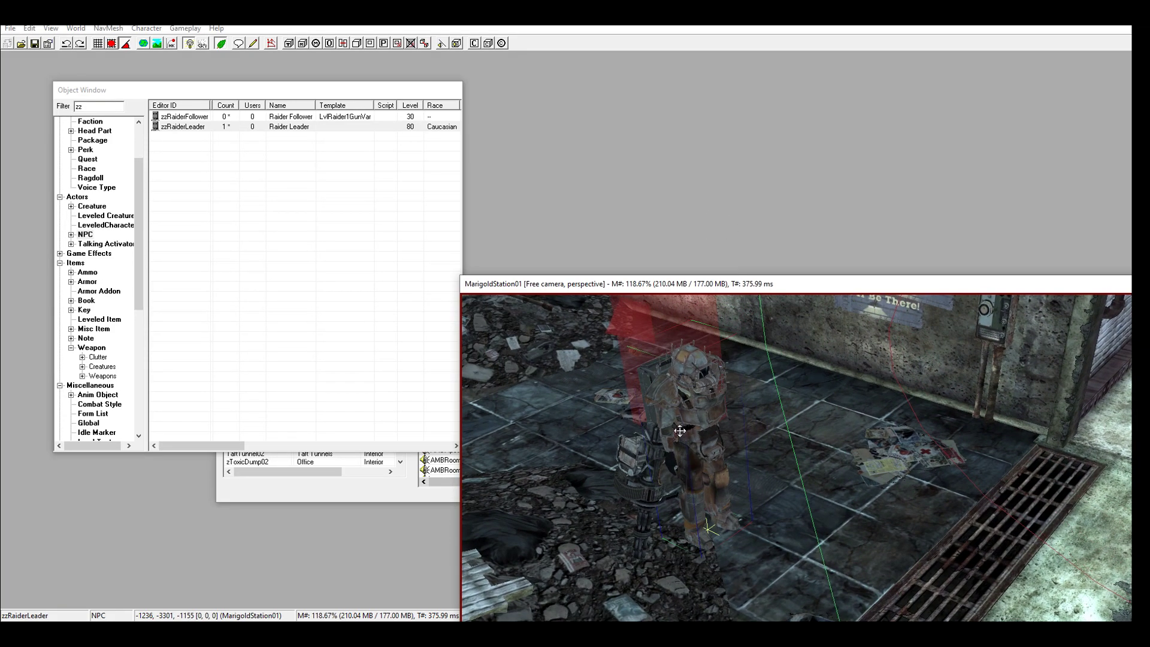
right_drag(659, 431, 627, 430)
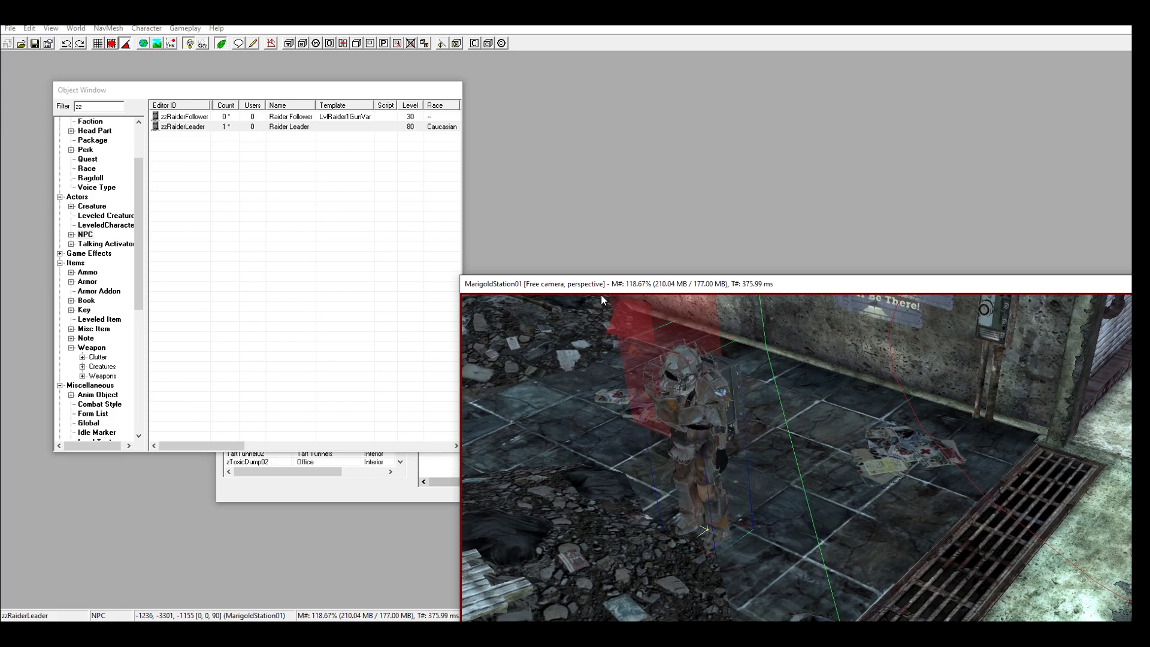
Step: Place zzRaiderFollower on the tiled floor next to the Raider Leader, lower it to the ground and rotate it
drag(193, 120, 683, 386)
click(876, 397)
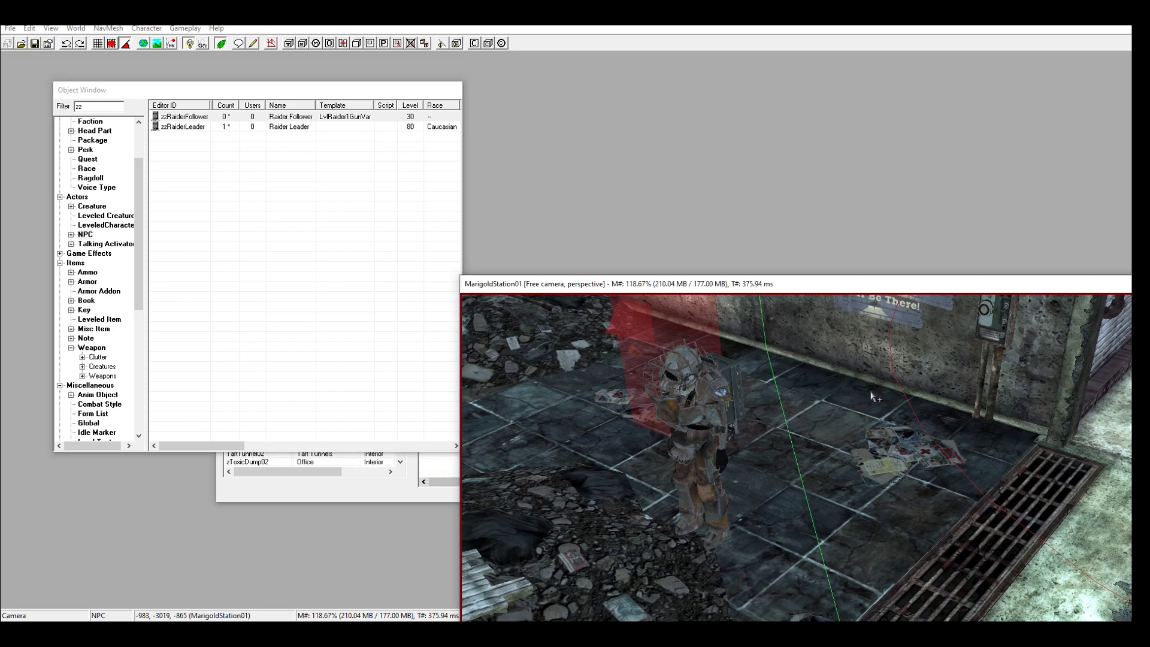
drag(872, 395, 868, 395)
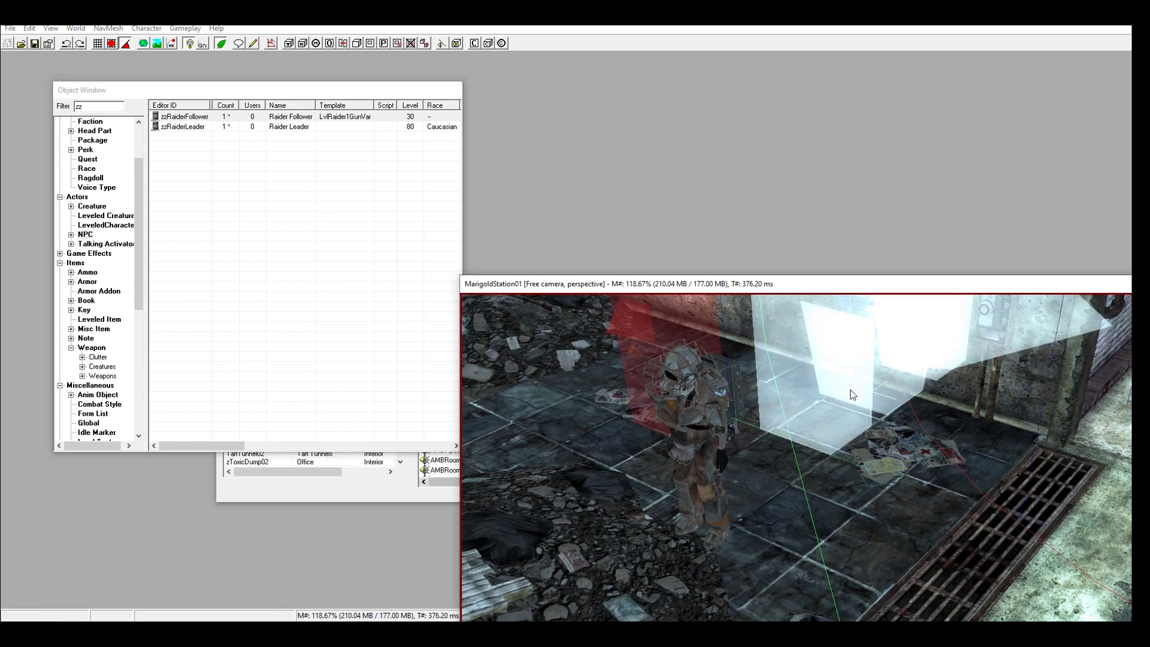
key(f)
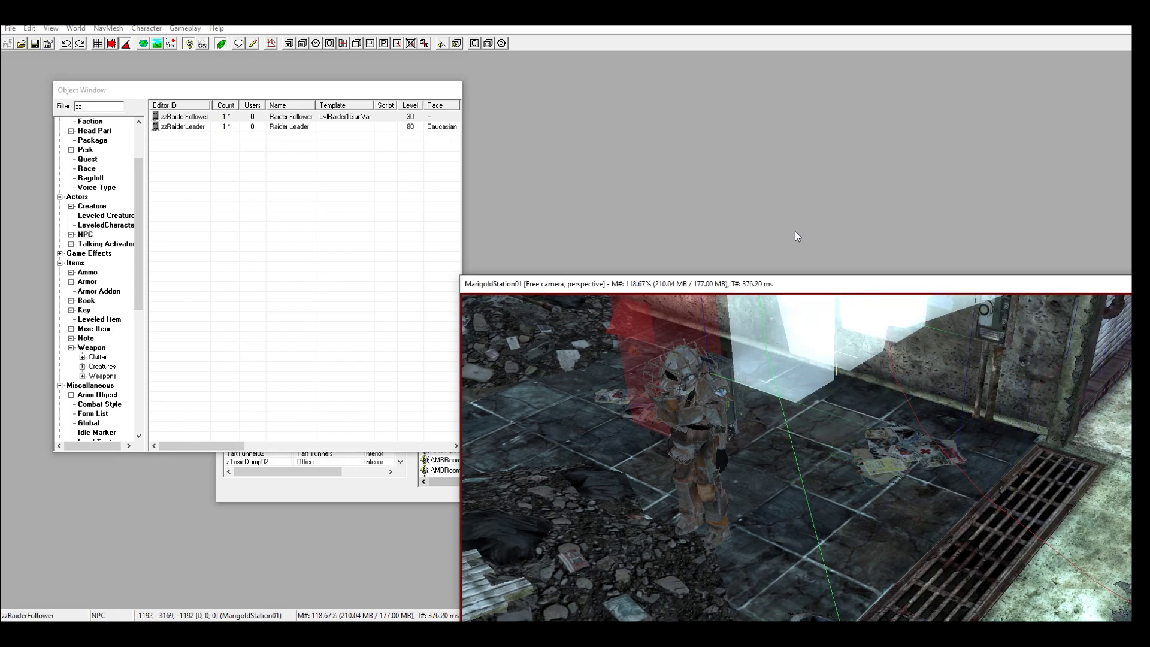
drag(855, 508, 782, 253)
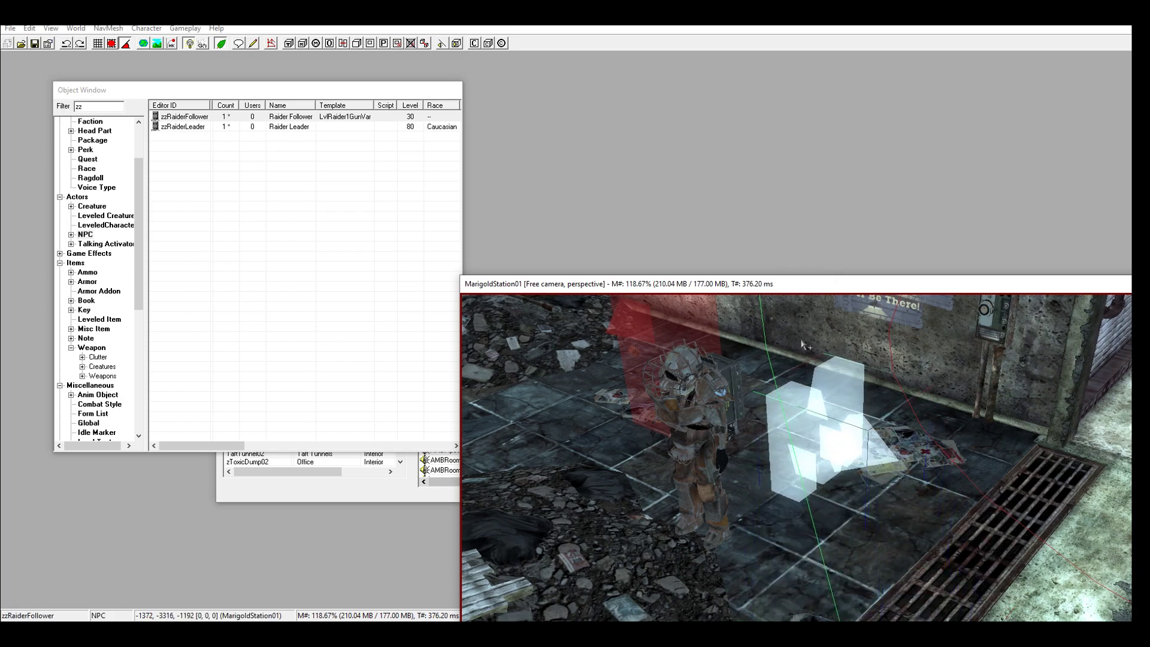
right_drag(766, 440, 724, 435)
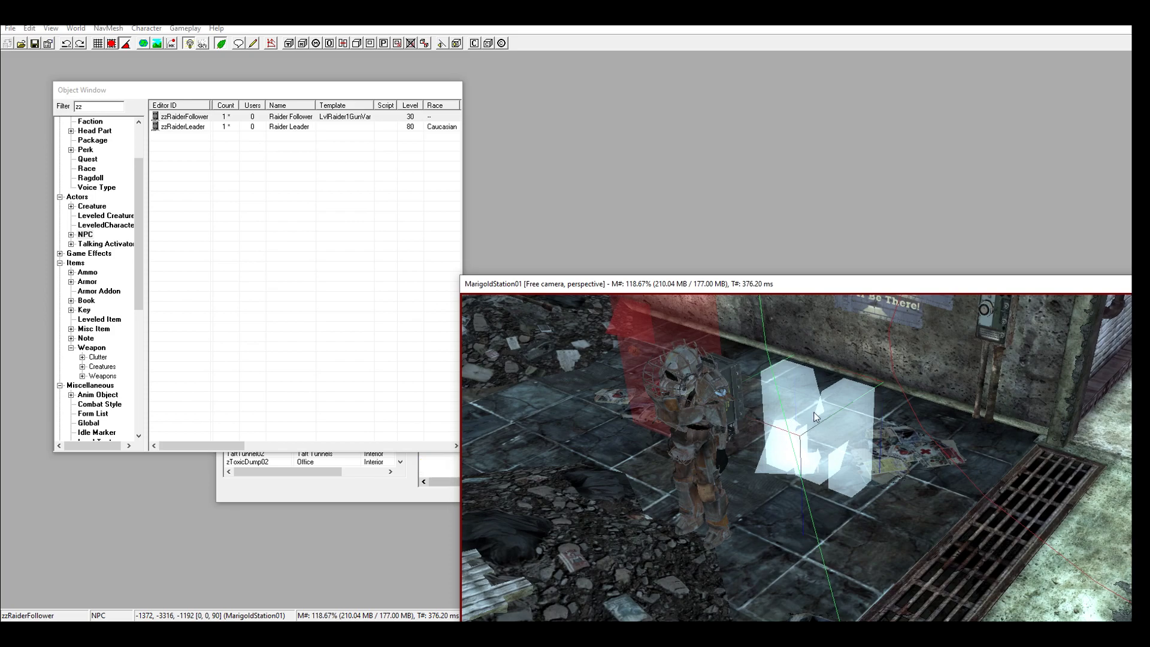
middle_drag(807, 429, 787, 426)
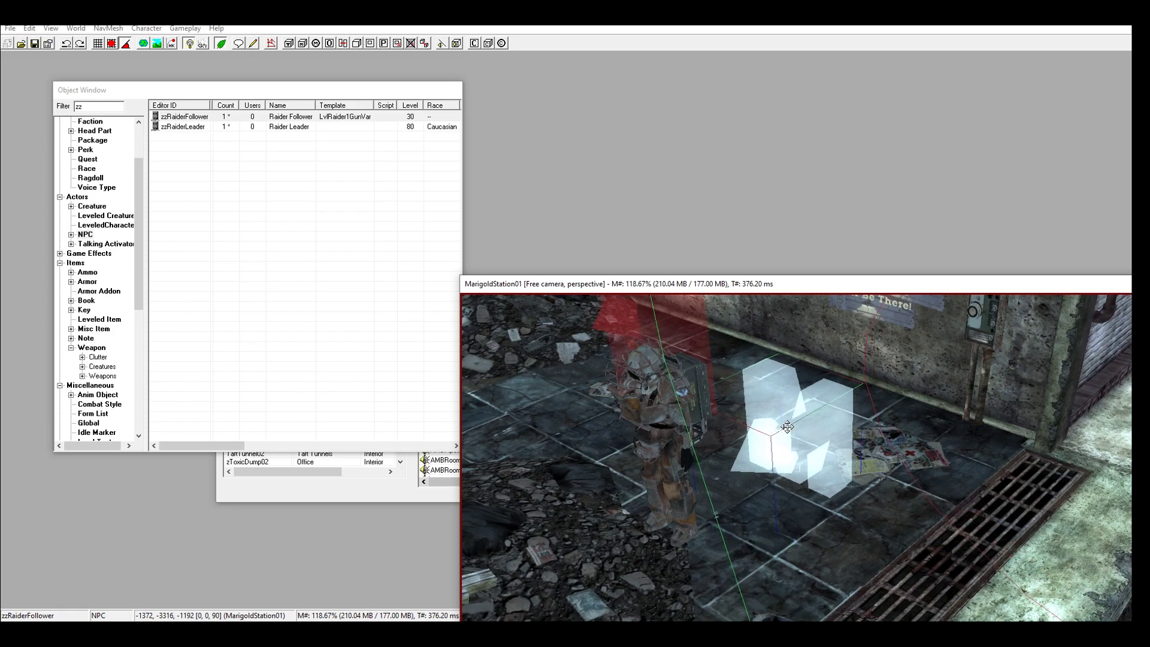
Step: Duplicate the placed Raider Follower twice, spacing the two copies along the tiled floor behind the Raider Leader
key(ctrl+d)
drag(788, 422, 411, 284)
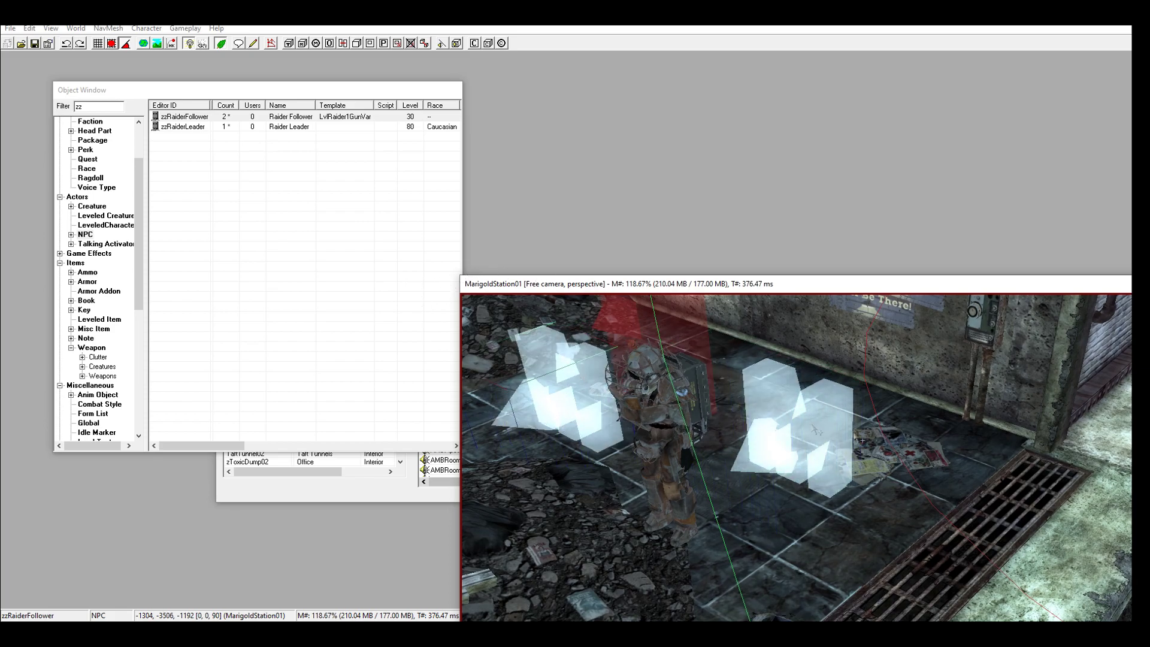
scroll(568, 369, up, 3)
middle_drag(573, 370, 663, 402)
scroll(606, 391, down, 1)
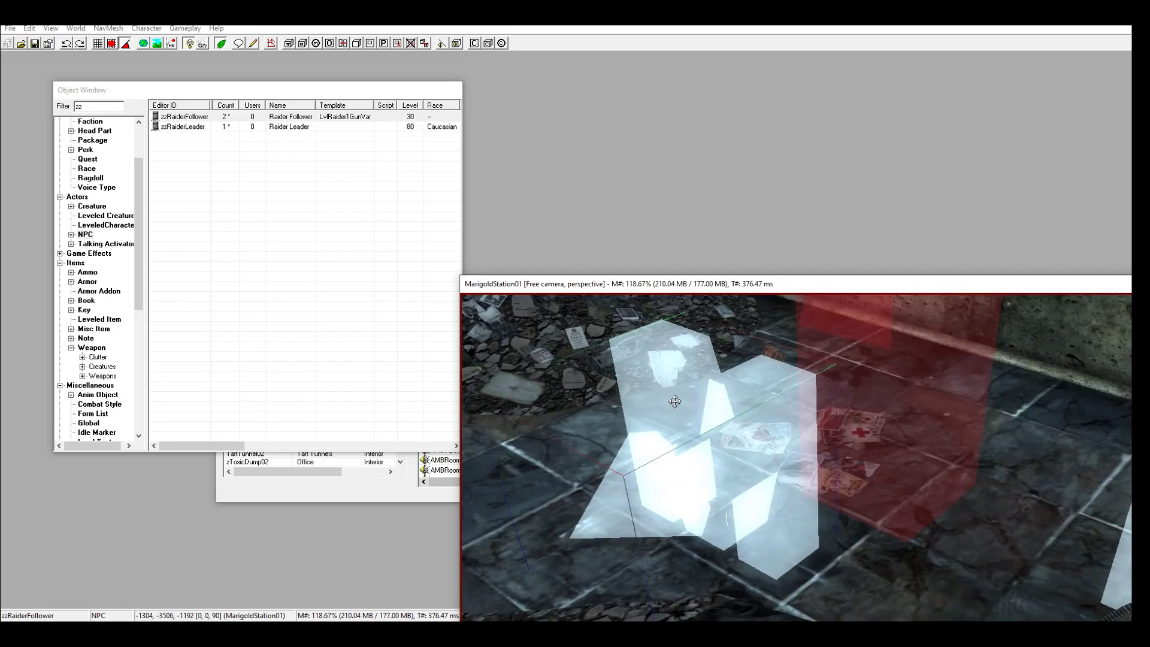
key(ctrl+d)
drag(680, 403, 976, 497)
scroll(976, 497, down, 1)
middle_drag(976, 497, 959, 468)
scroll(918, 431, down, 4)
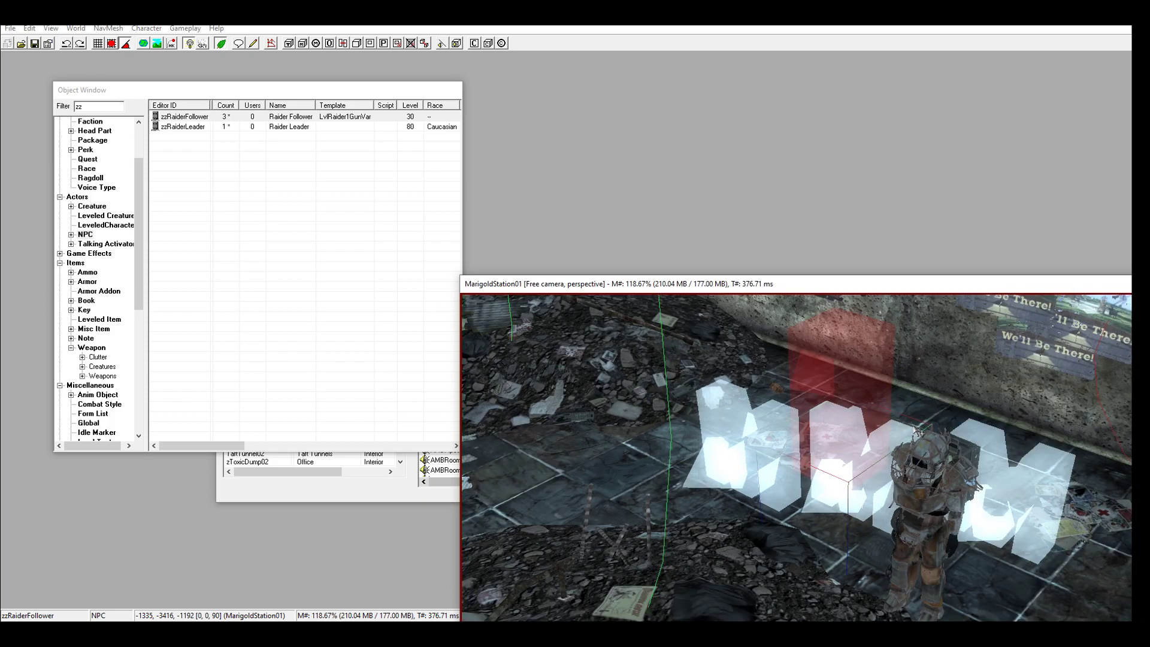
middle_drag(919, 433, 854, 399)
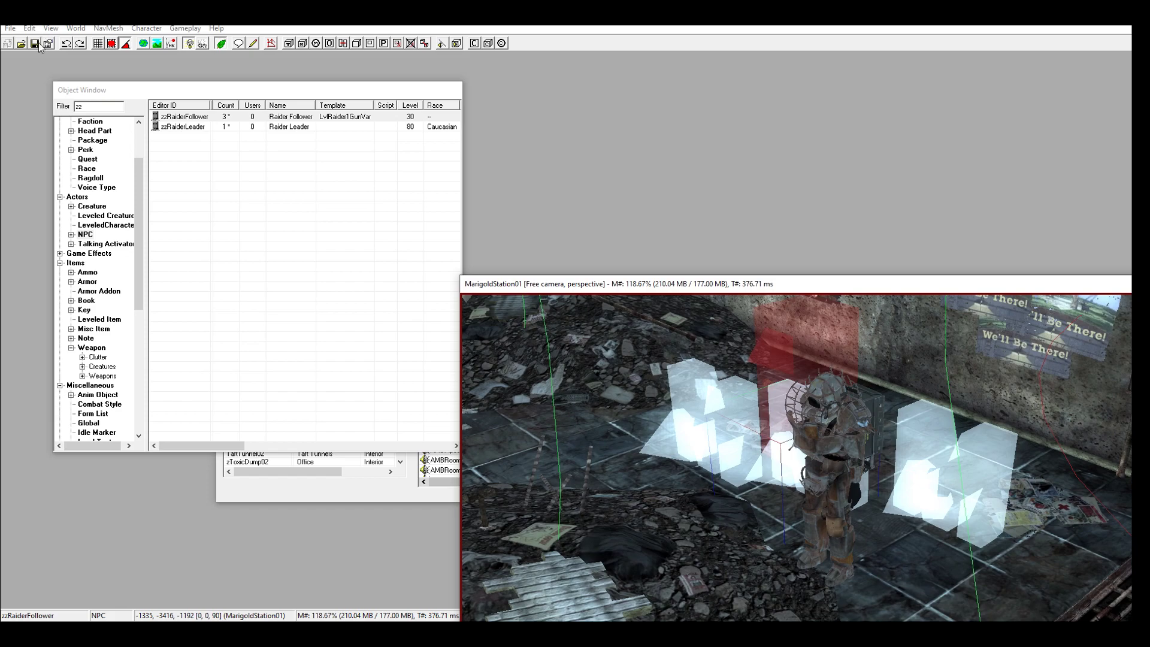
Step: Add a new AI package named zzFollowLeader, of type Guard, to the base record of a placed Raider Follower
scroll(757, 392, up, 6)
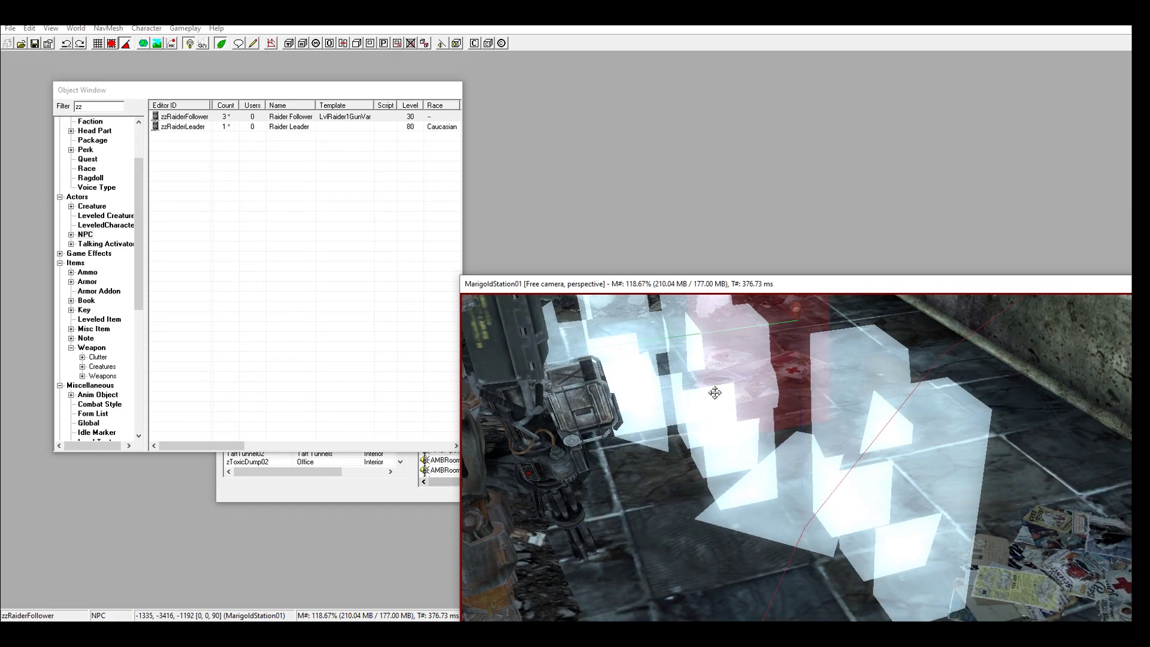
double_click(715, 393)
click(634, 220)
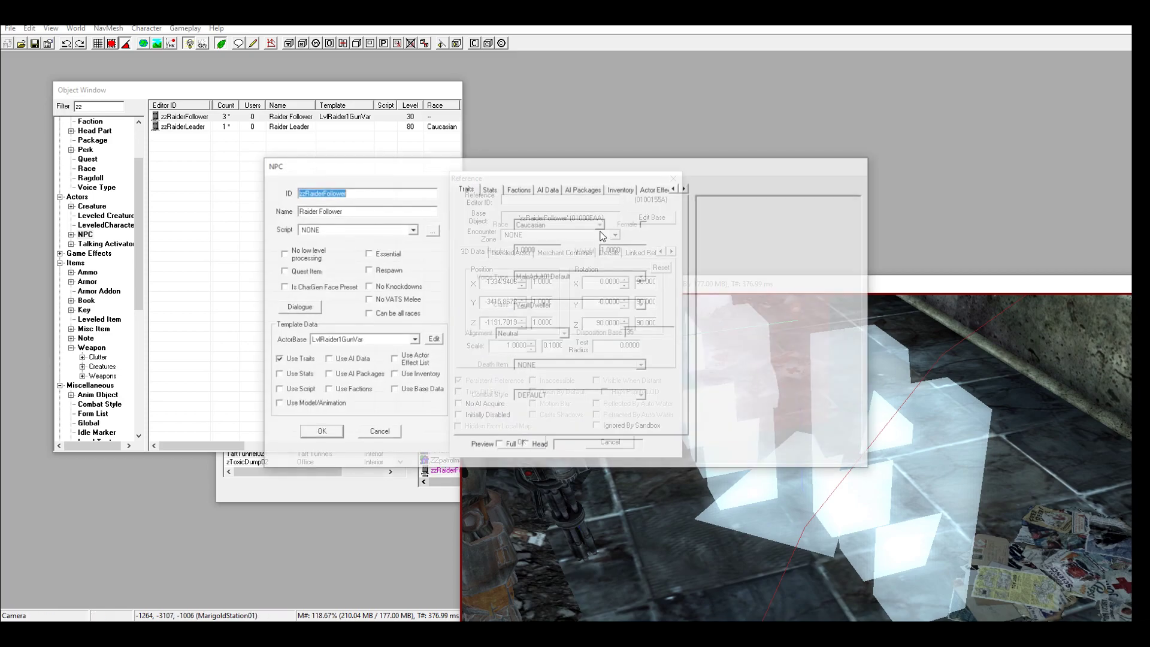
click(584, 188)
right_click(534, 262)
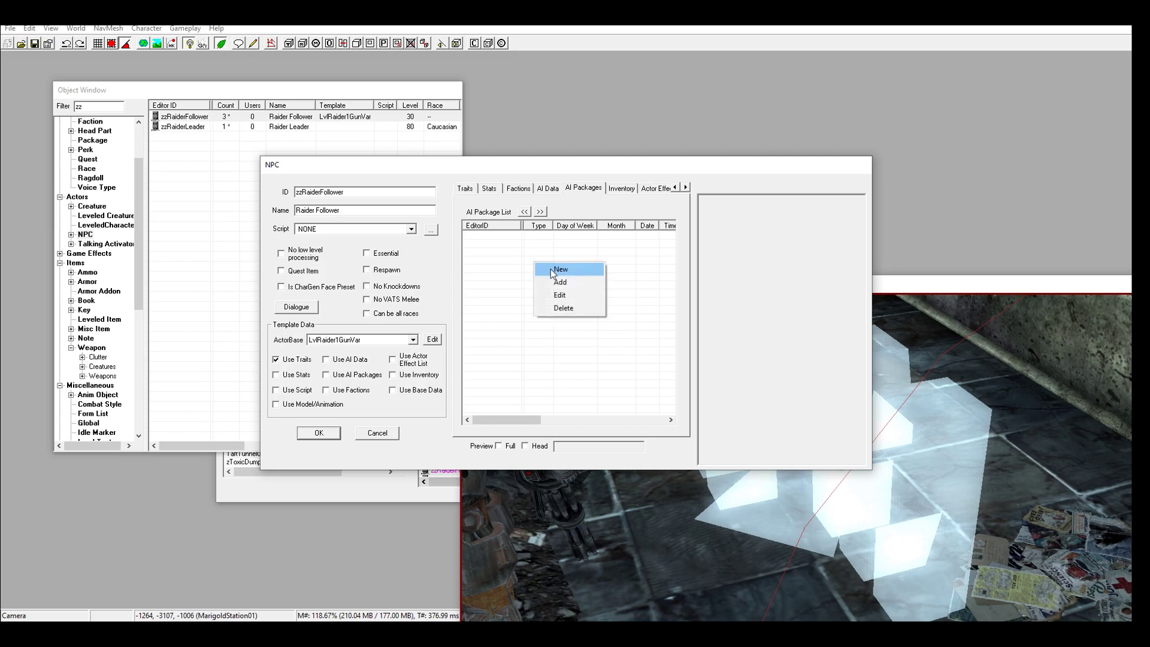
click(563, 269)
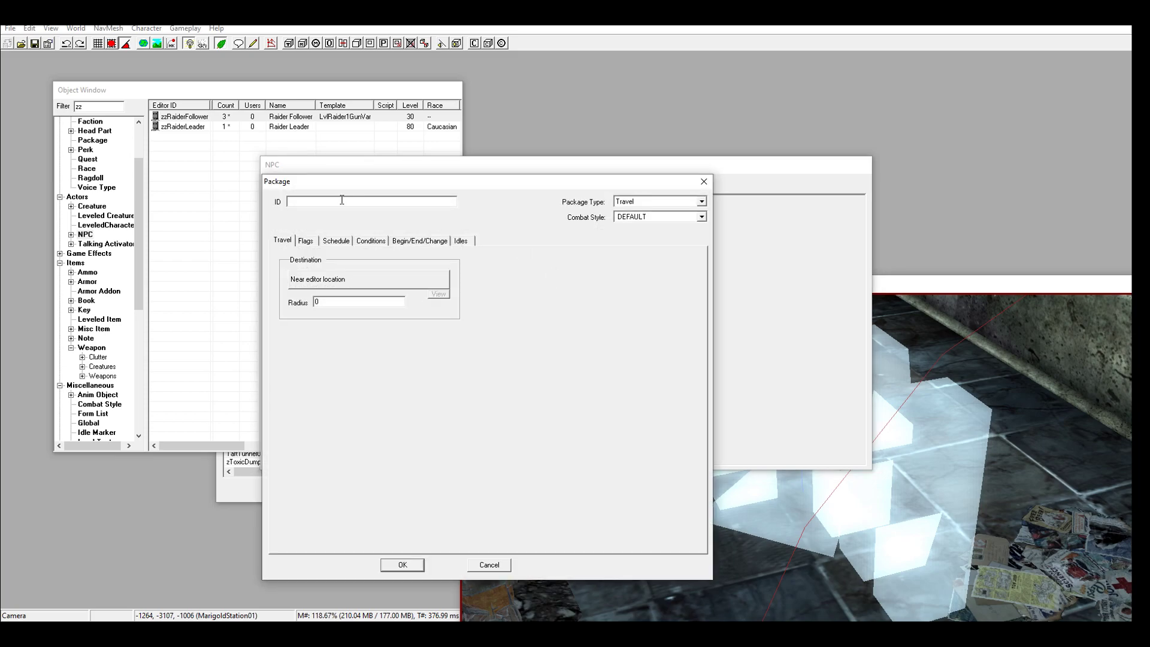
text(zzFollowLeader)
click(656, 202)
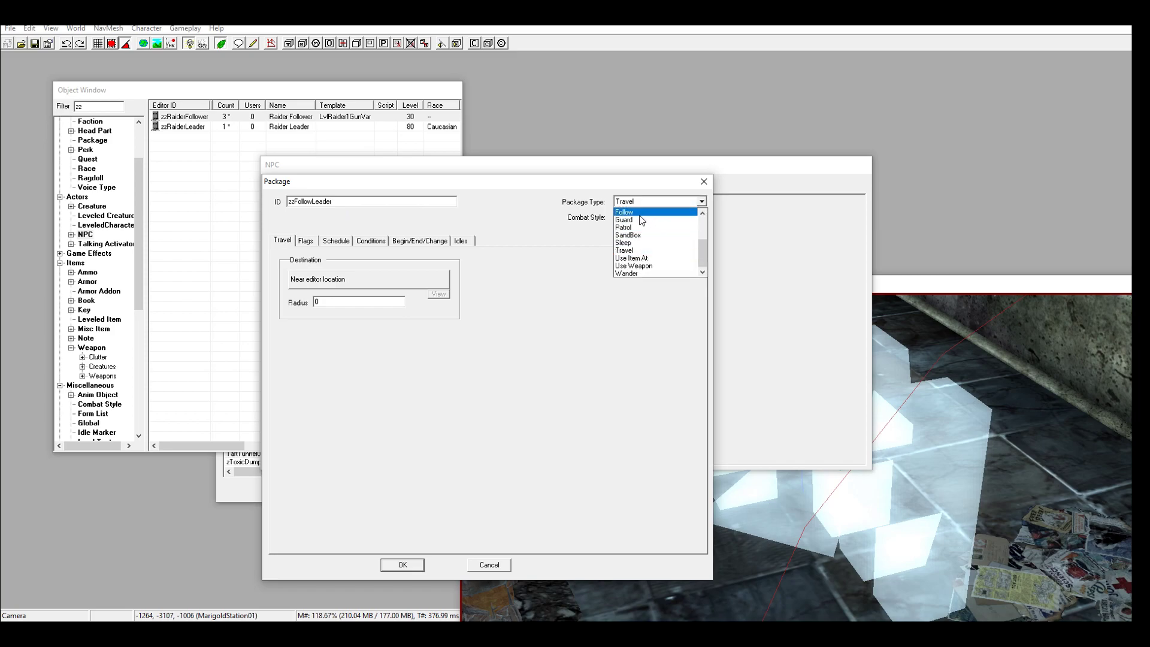
click(640, 221)
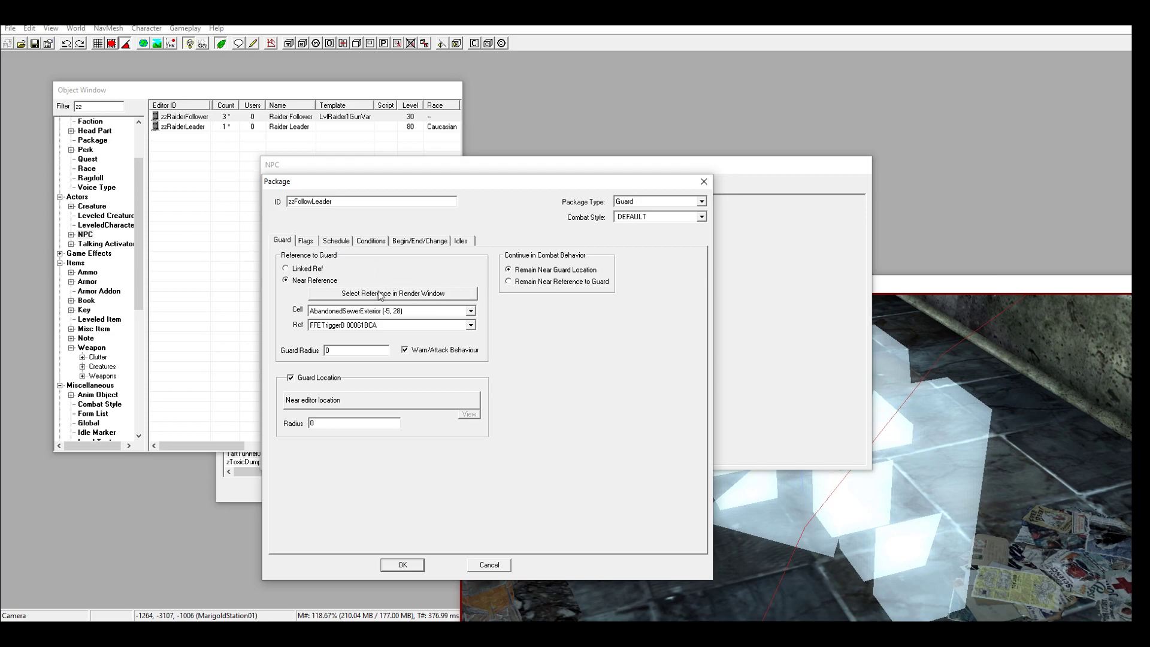
Step: Turn off the package's guard location and make the placed zzRaiderLeader in MarigoldStation01 the reference to guard
click(313, 379)
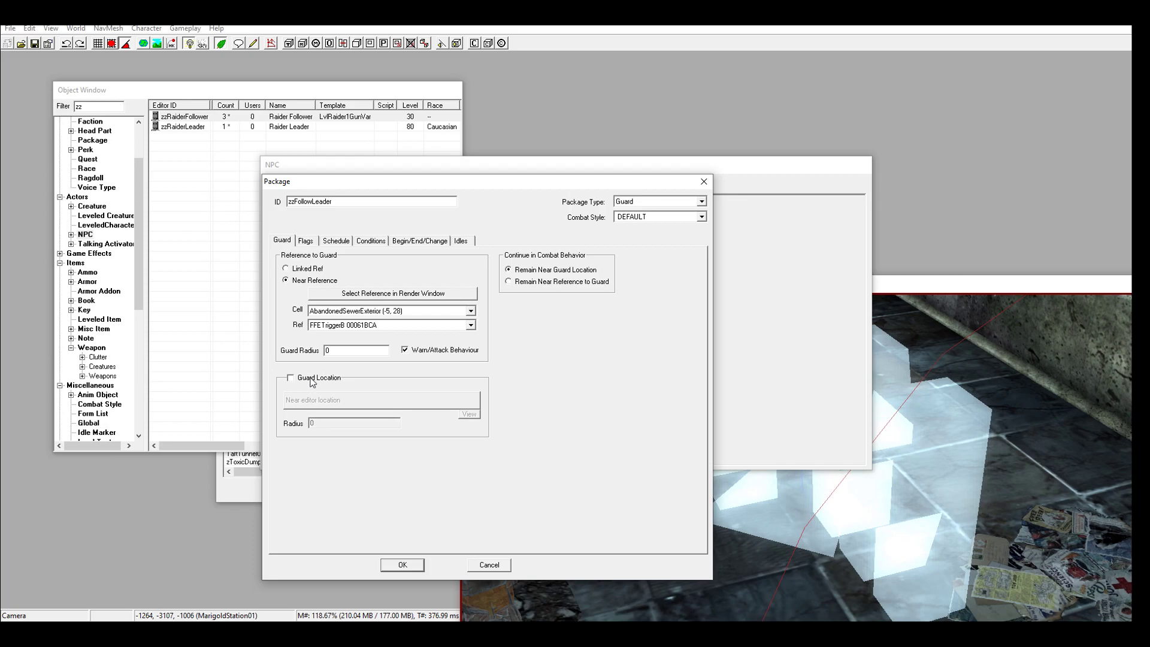
click(364, 292)
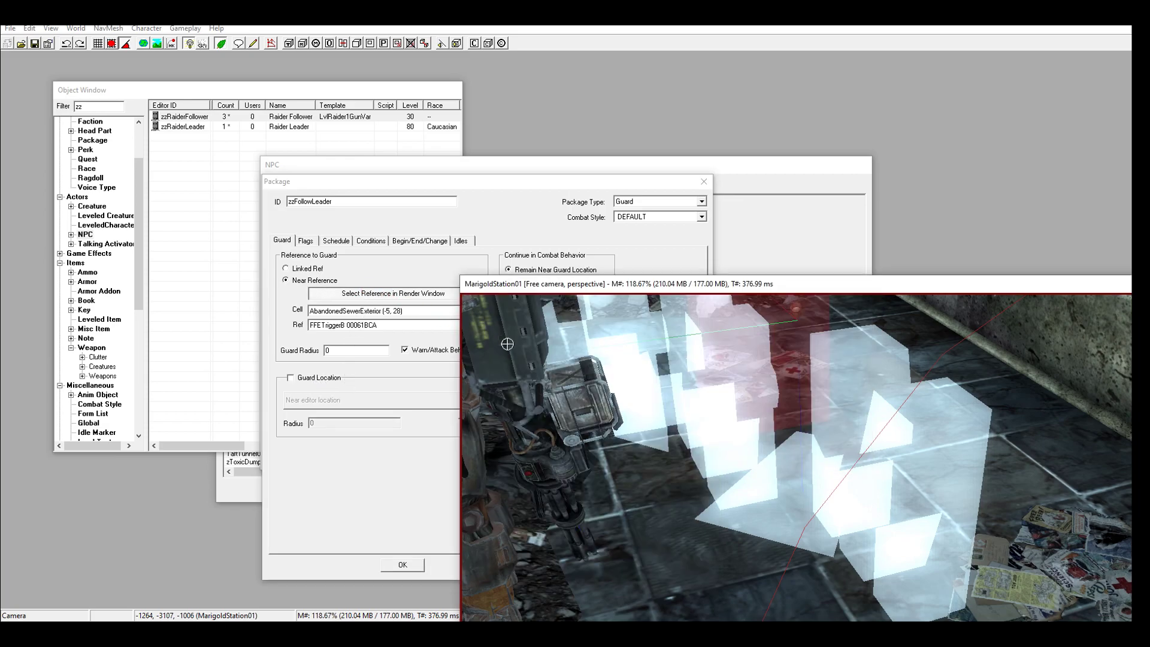
double_click(507, 461)
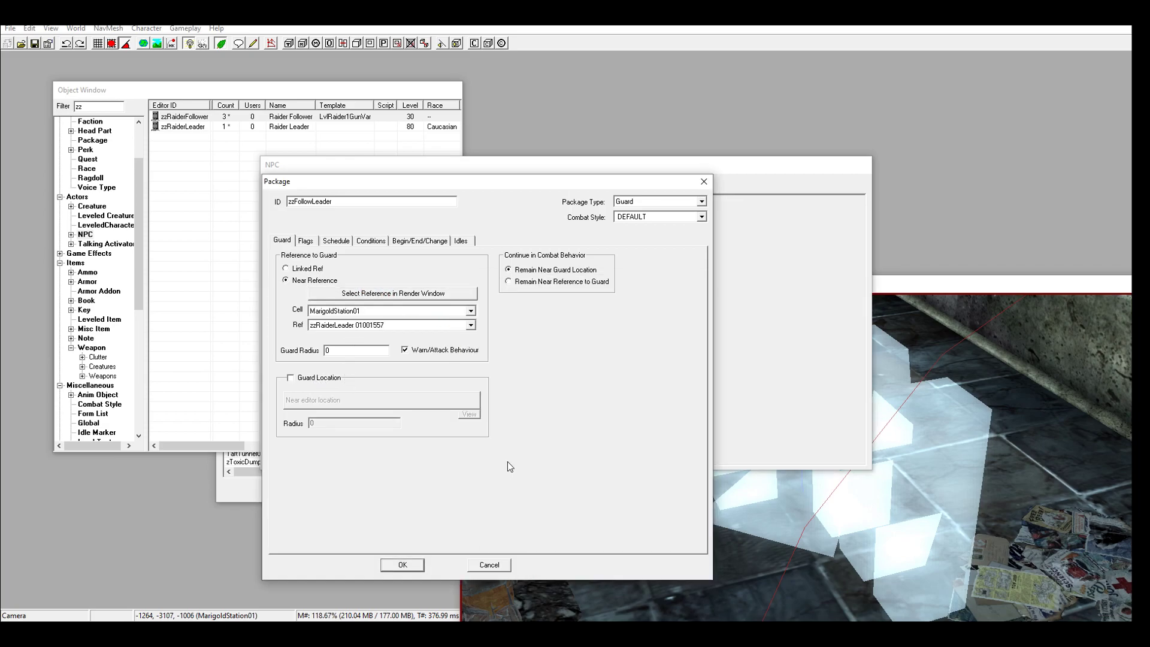
Step: Enable Weapon Drawn, Allow Swimming and Allow Falls for zzFollowLeader, and turn off Enable Fallout Behavior
click(305, 240)
click(423, 312)
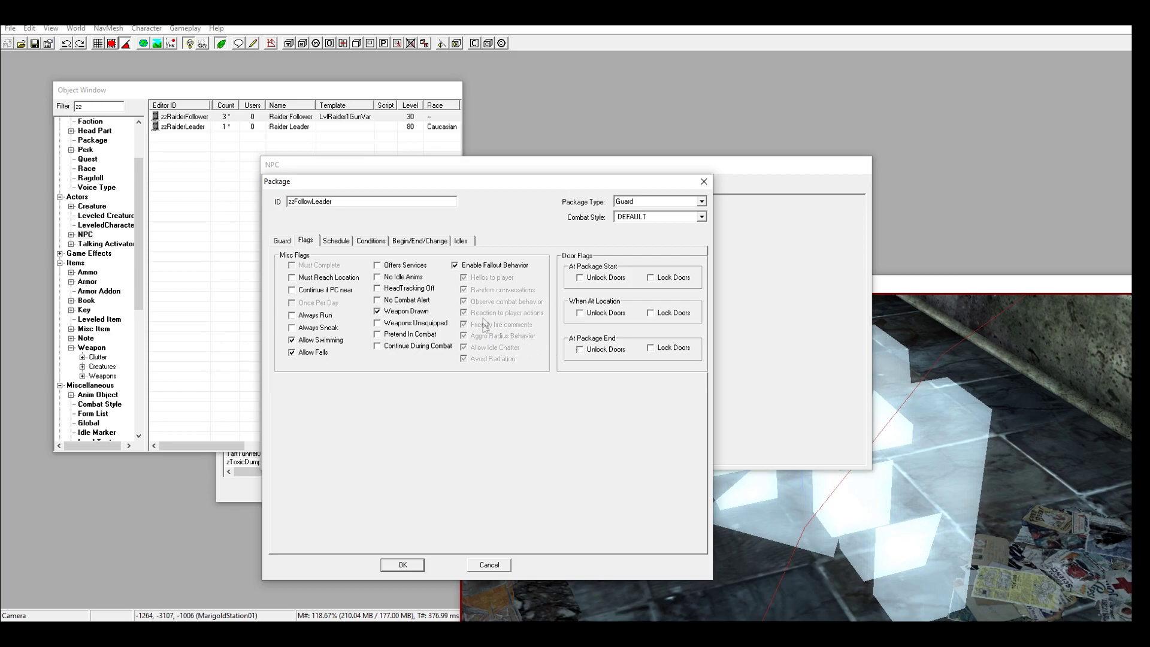
click(458, 265)
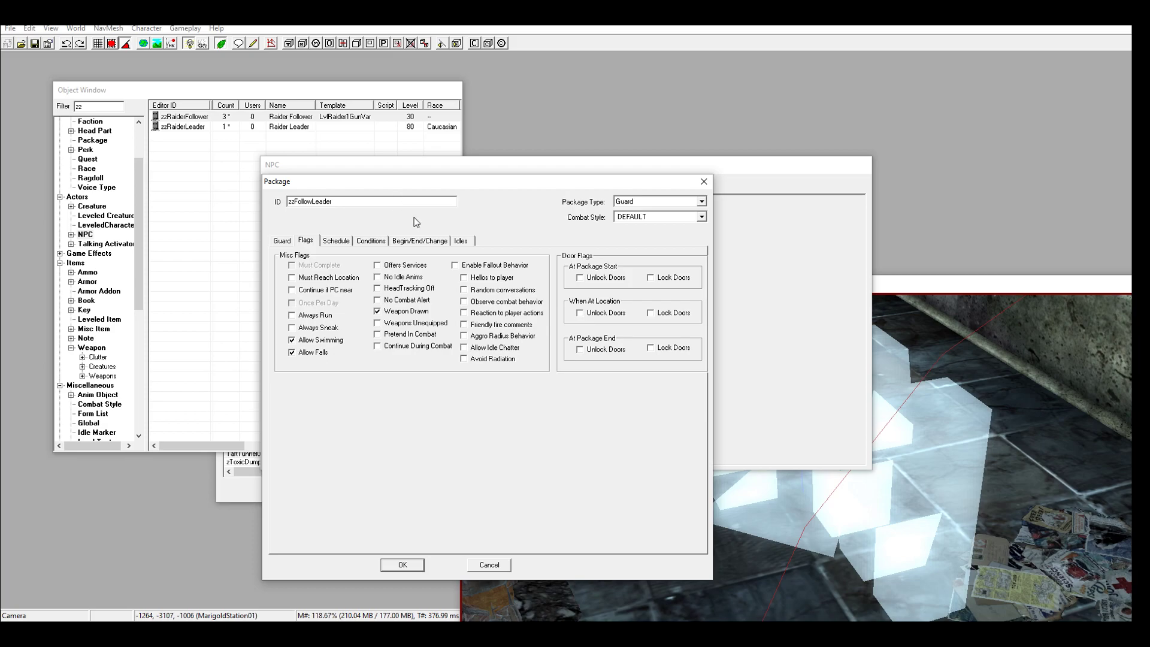
Step: Set the guard radius to 0 with Remain Near Reference to Guard in combat, and save the package, follower record and reference
click(282, 241)
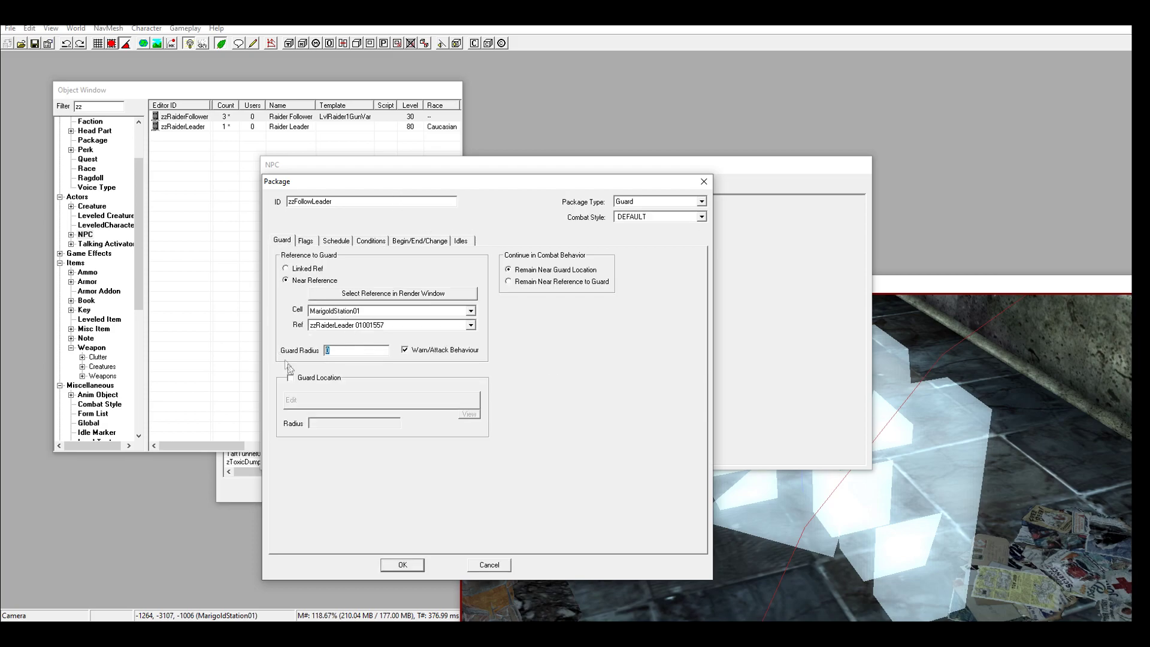
text(0)
click(537, 280)
click(403, 565)
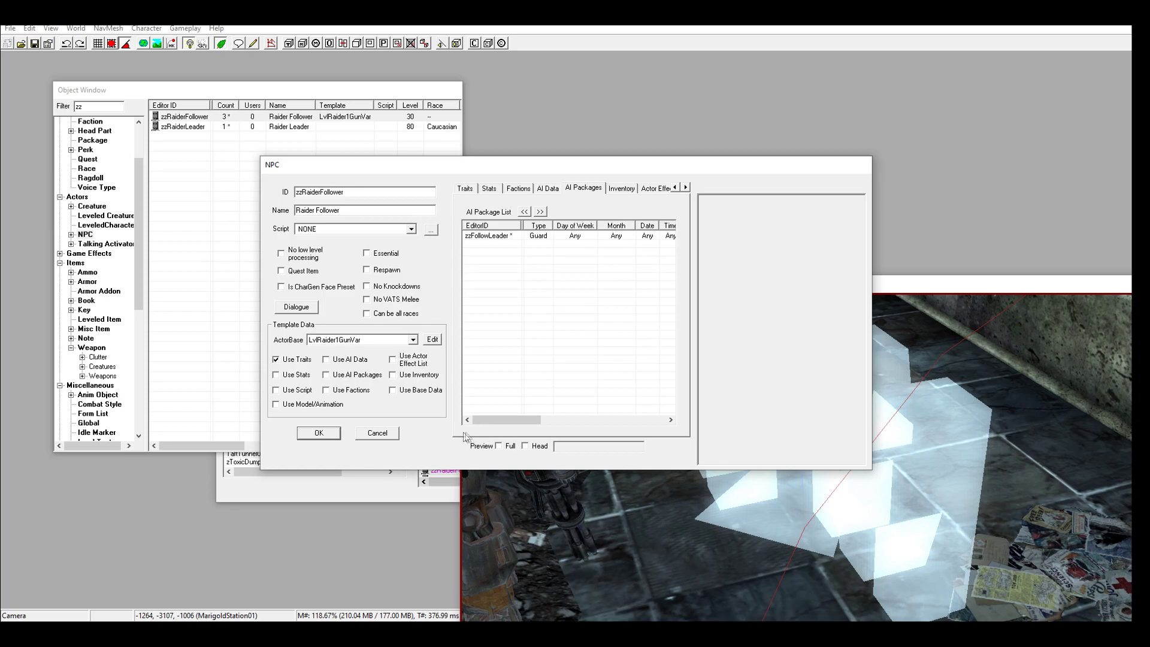
click(317, 433)
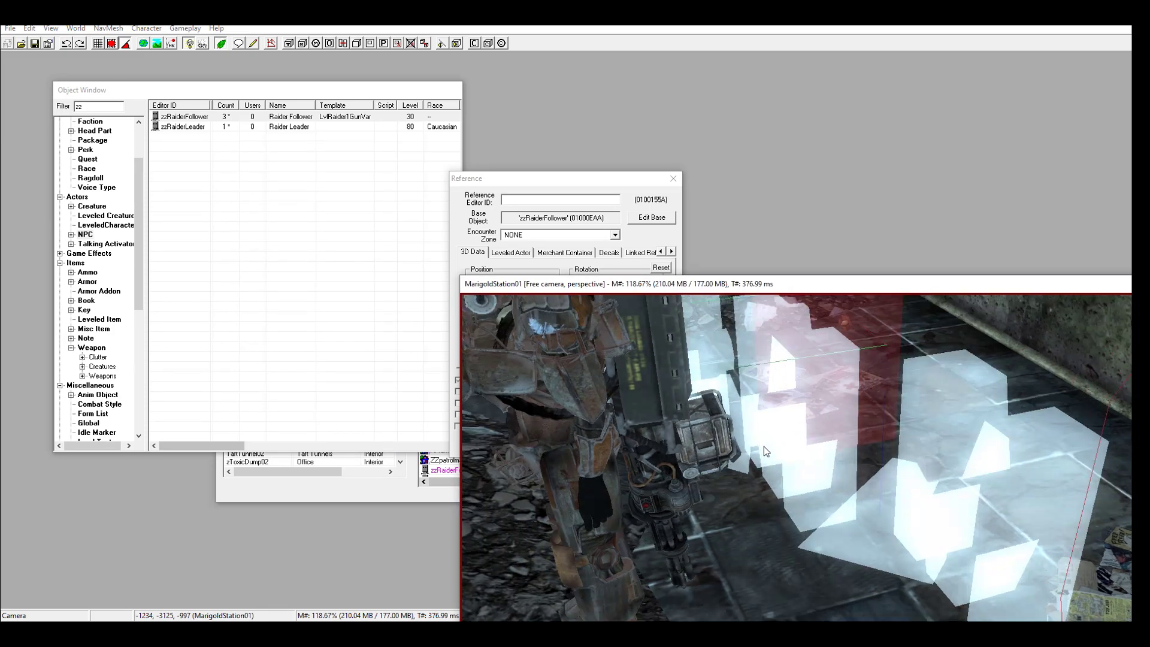
middle_drag(764, 447, 776, 472)
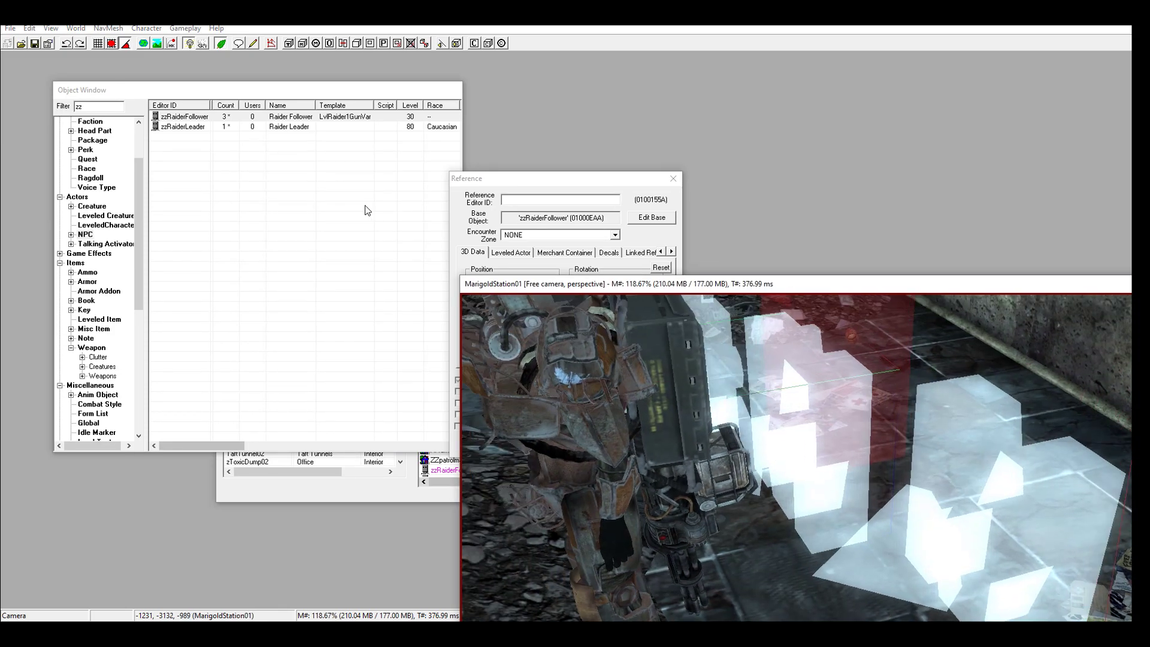
click(506, 184)
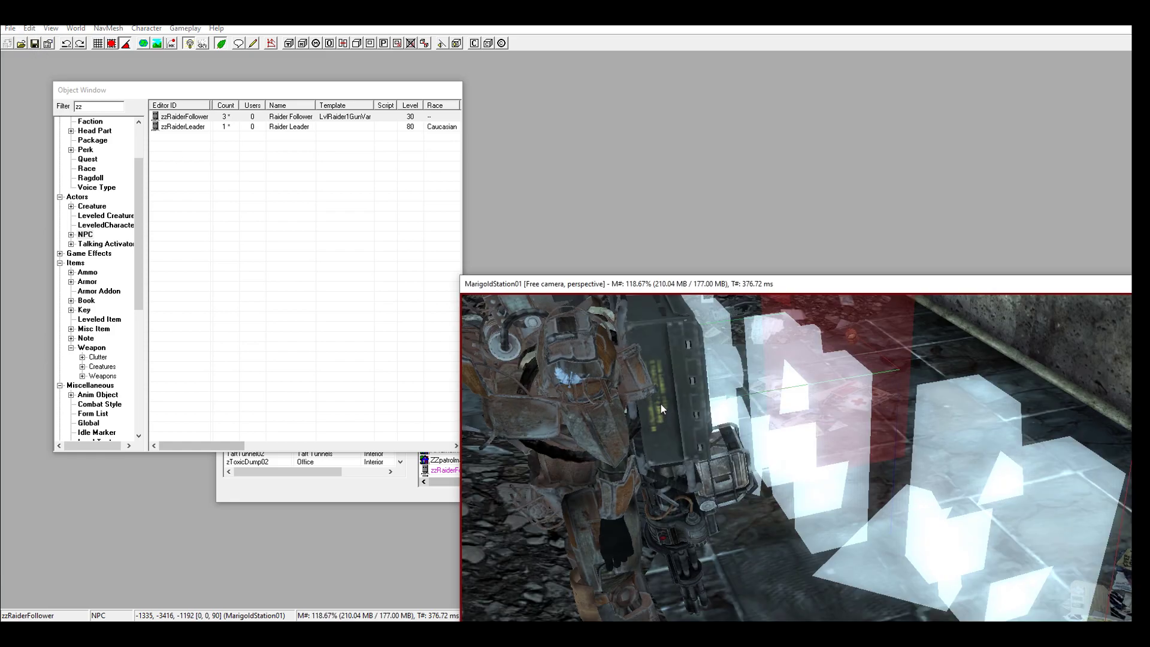
Step: Open the base NPC record of the Raider Leader placed in the station
scroll(661, 401, down, 3)
scroll(656, 400, down, 1)
scroll(655, 402, up, 5)
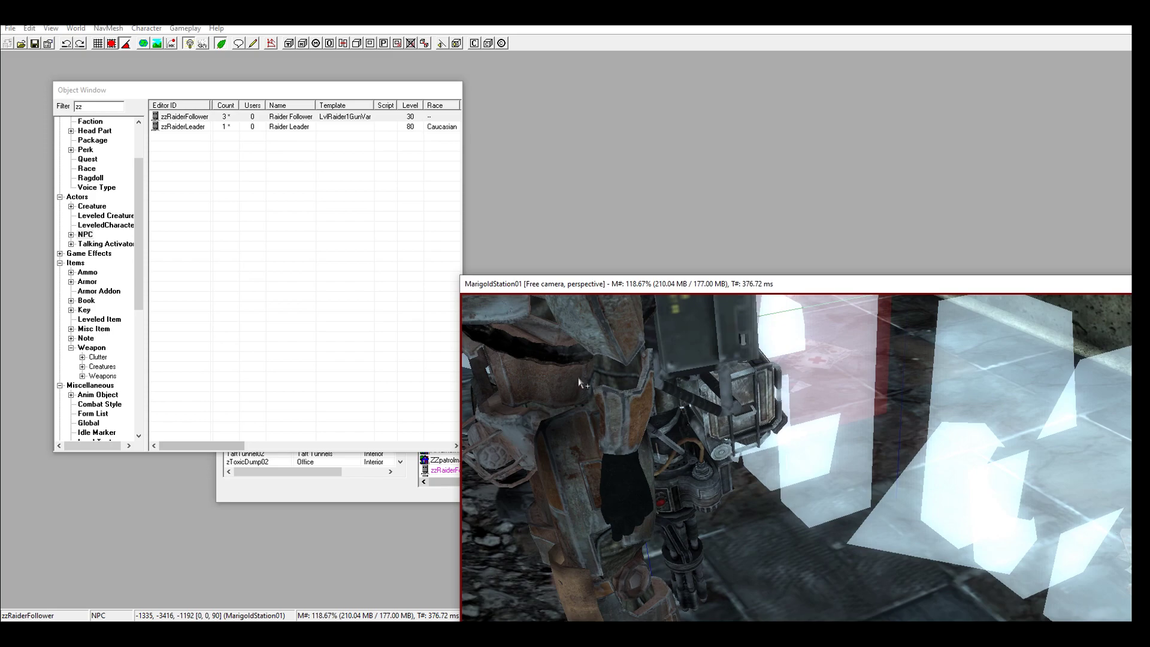
double_click(562, 362)
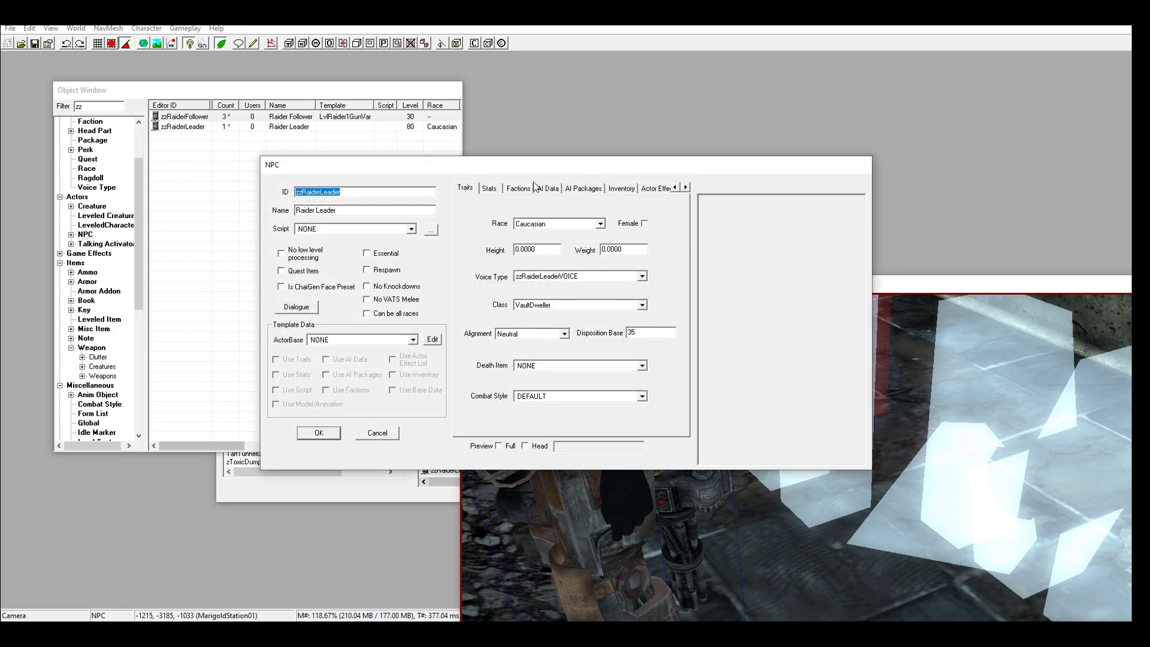
Step: Look through the remaining property categories of the zzRaiderLeader record
click(685, 188)
click(685, 188)
click(685, 188)
click(685, 188)
click(685, 188)
click(675, 188)
click(675, 188)
click(675, 188)
click(675, 188)
click(675, 187)
Step: Add a new AI package named zzPatrolPackage, of type Patrol, to zzRaiderLeader
click(580, 189)
right_click(537, 286)
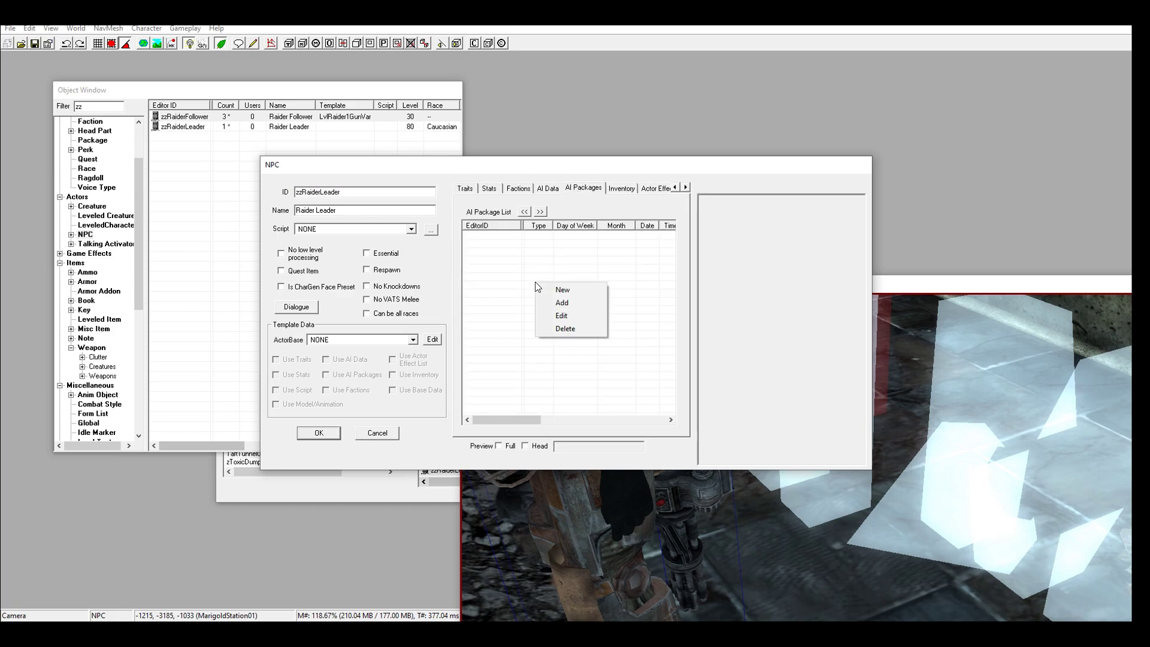
click(581, 291)
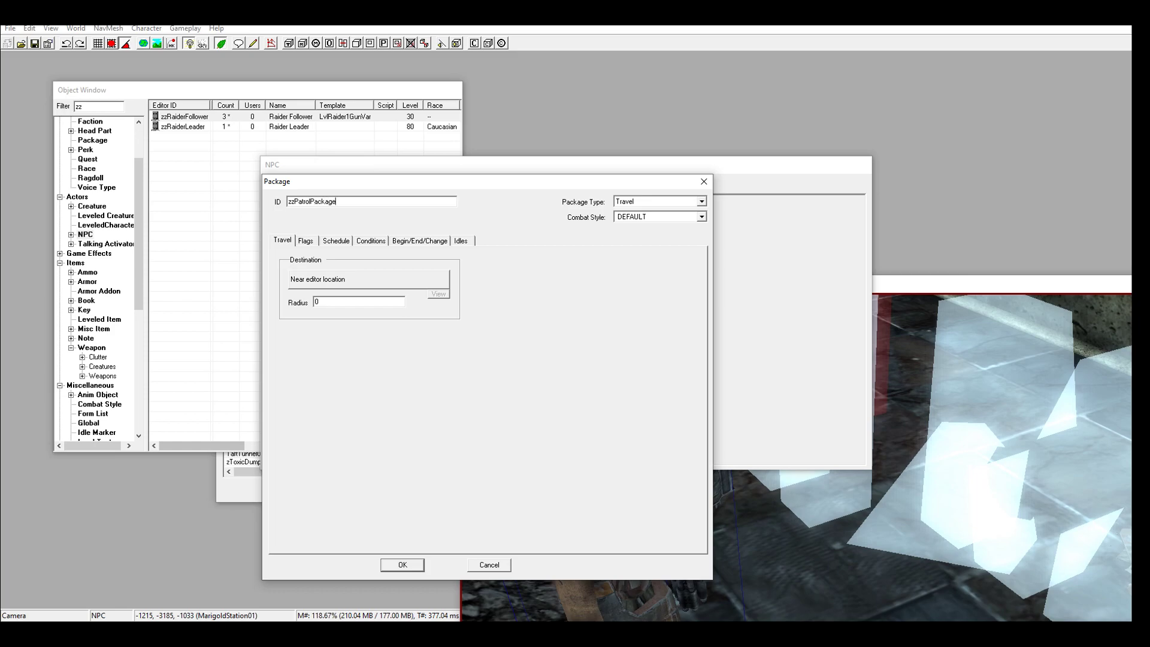
click(627, 198)
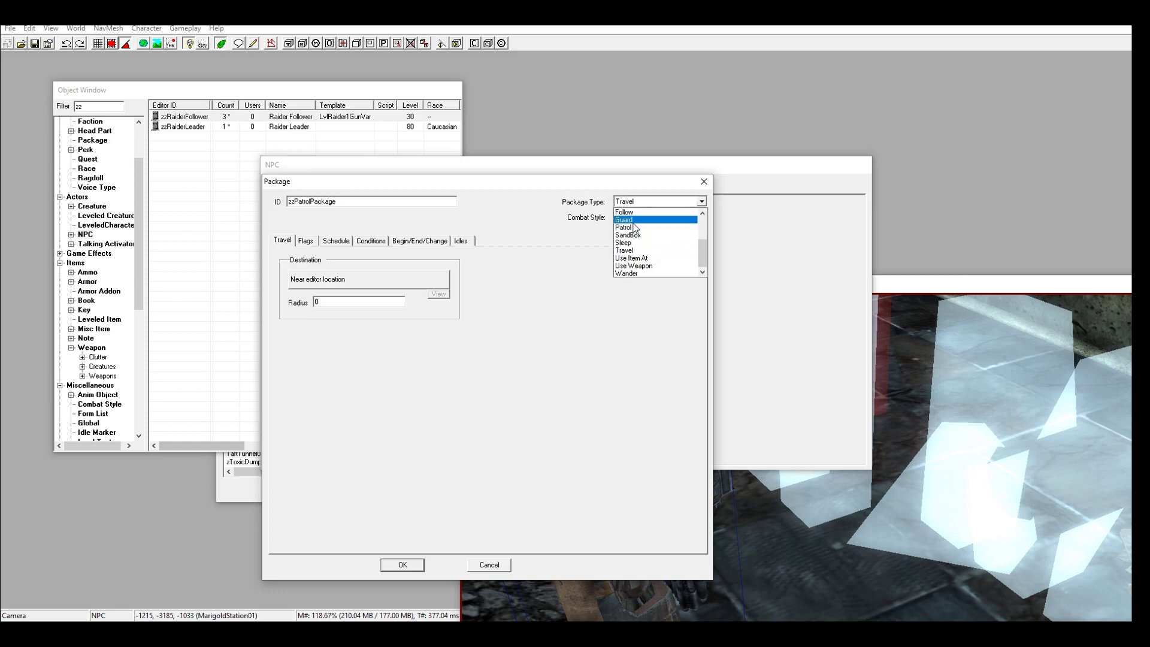
click(625, 227)
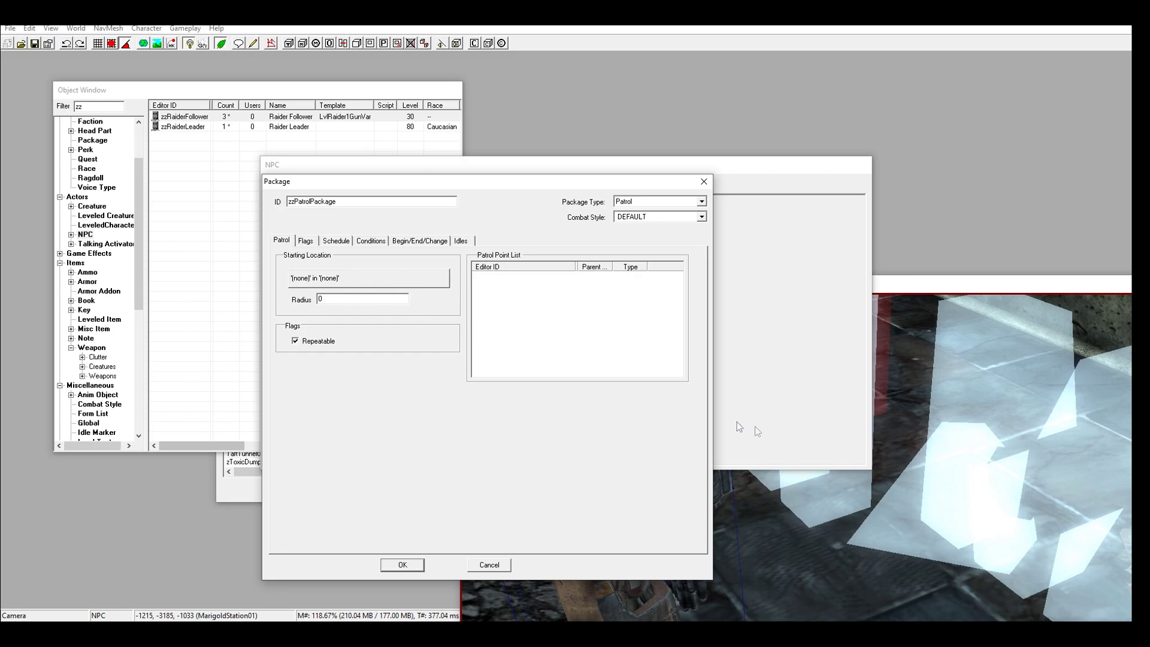
Step: Set the patrol's starting location near the ZZpatrolmaker4REF marker in MarigoldStation01
click(896, 410)
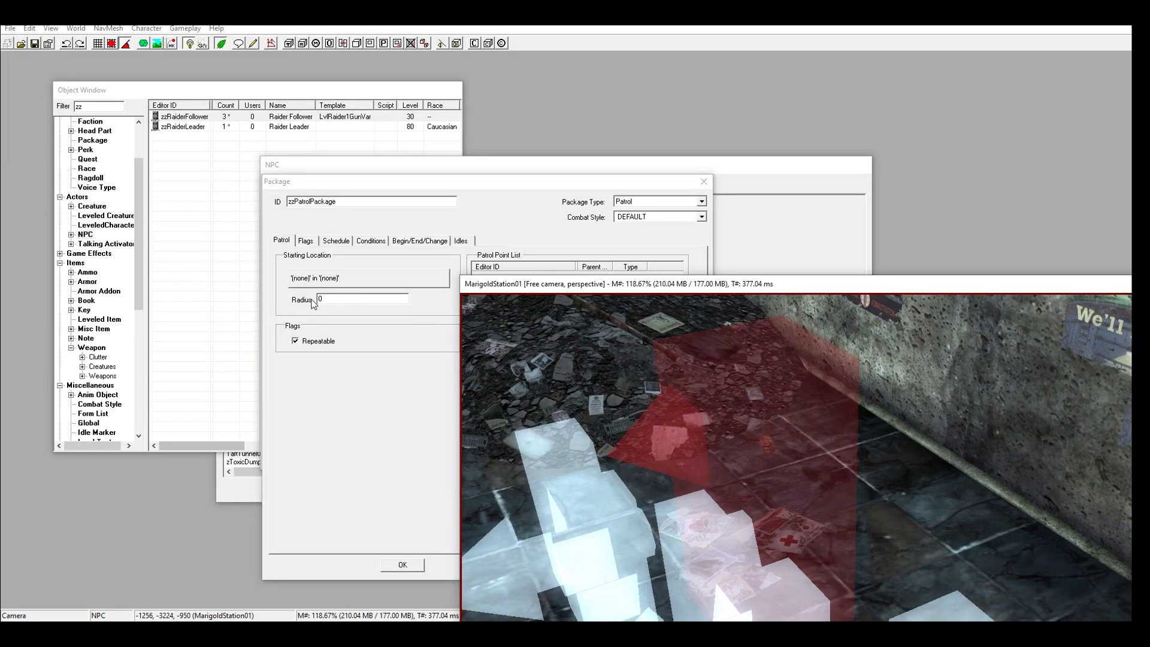
click(318, 281)
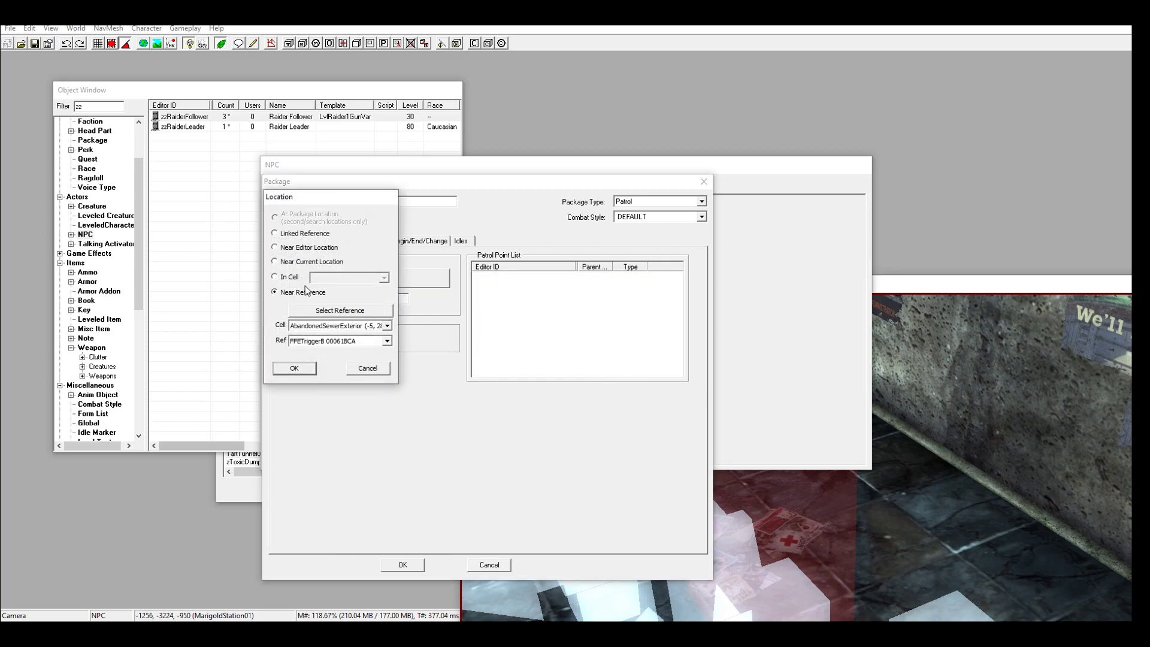
click(330, 312)
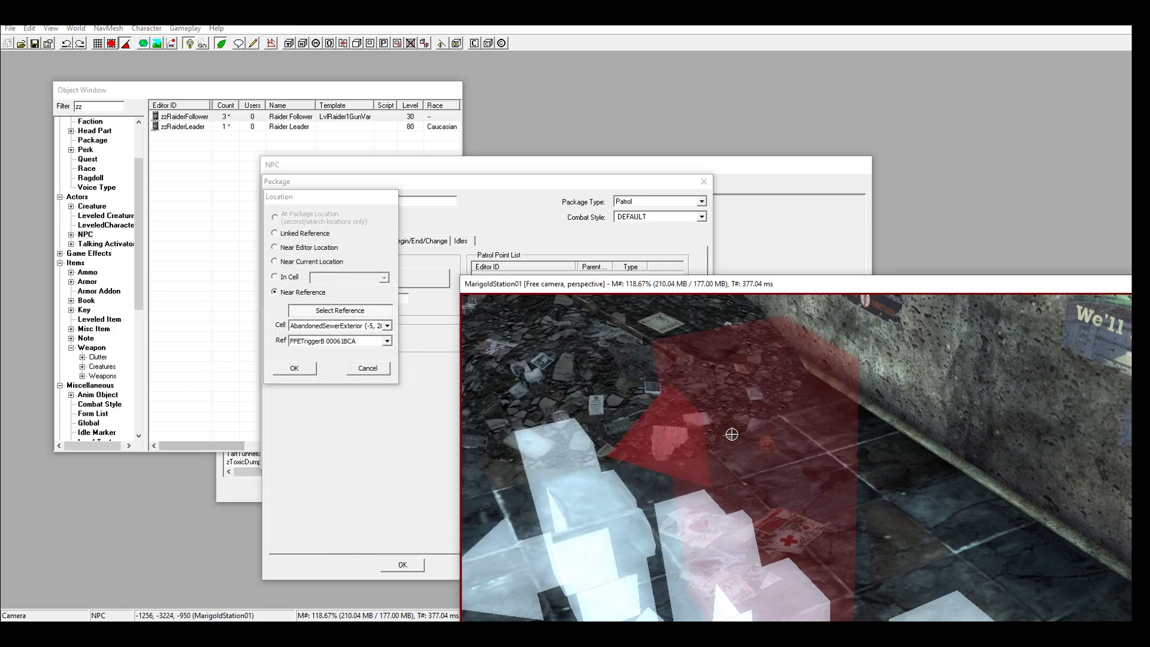
double_click(757, 412)
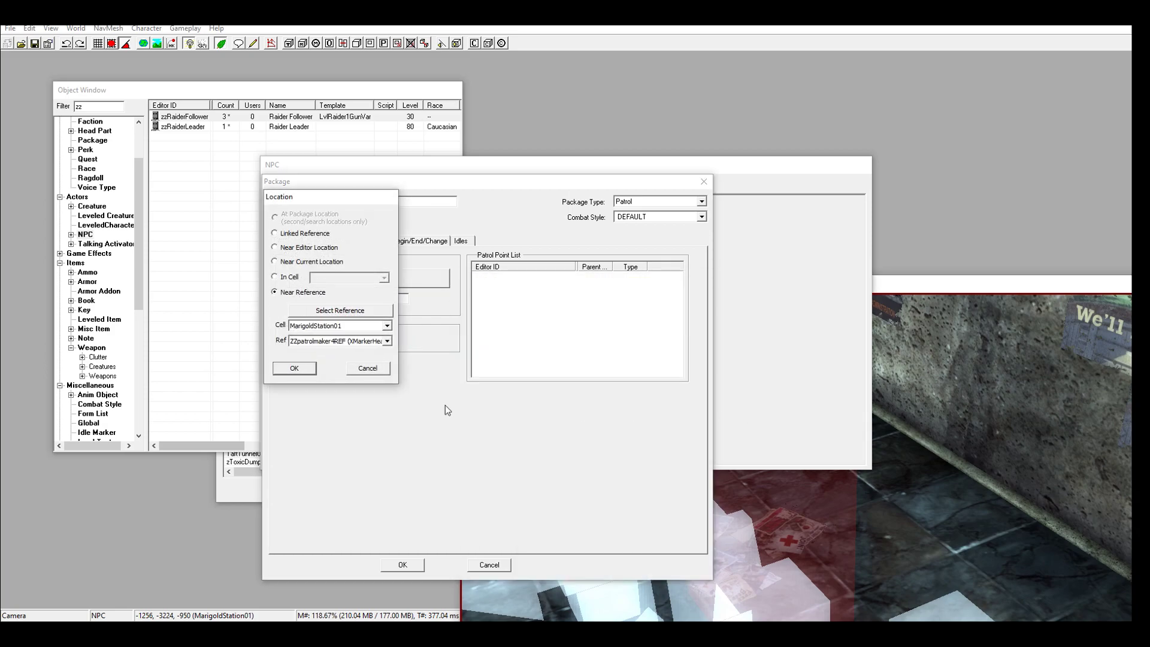
click(294, 369)
Step: Enable Continue if PC near, Weapon Drawn, Allow Swimming and Allow Falls, disable Enable Fallout Behavior, and save the patrol package and Leader
click(304, 240)
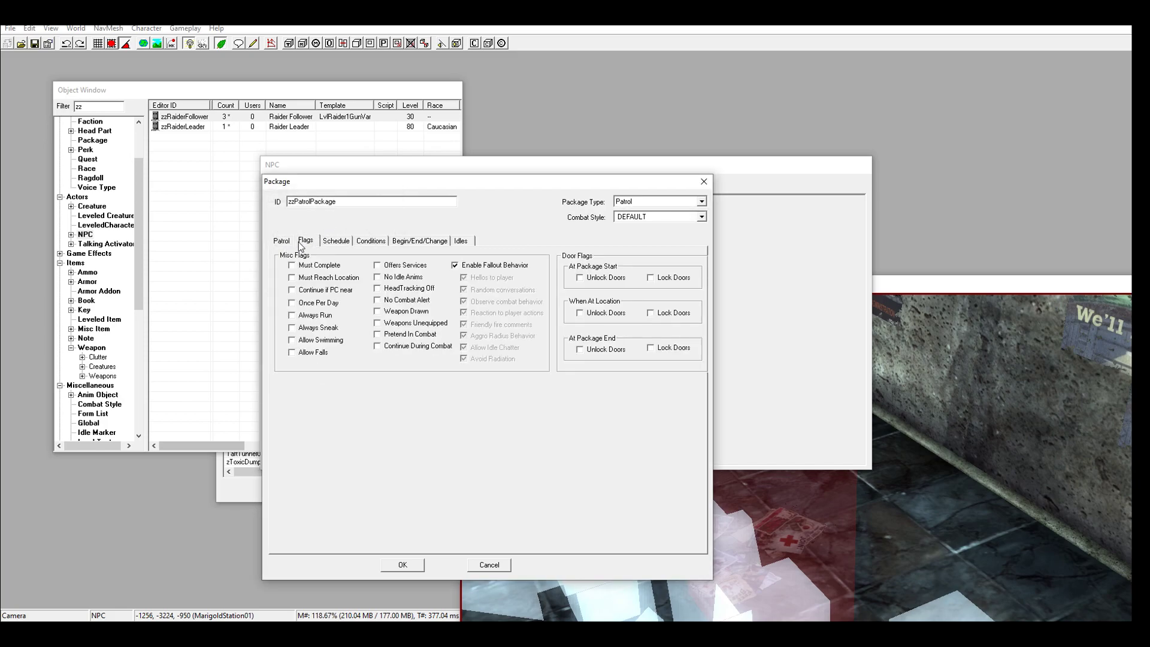
click(405, 312)
click(470, 266)
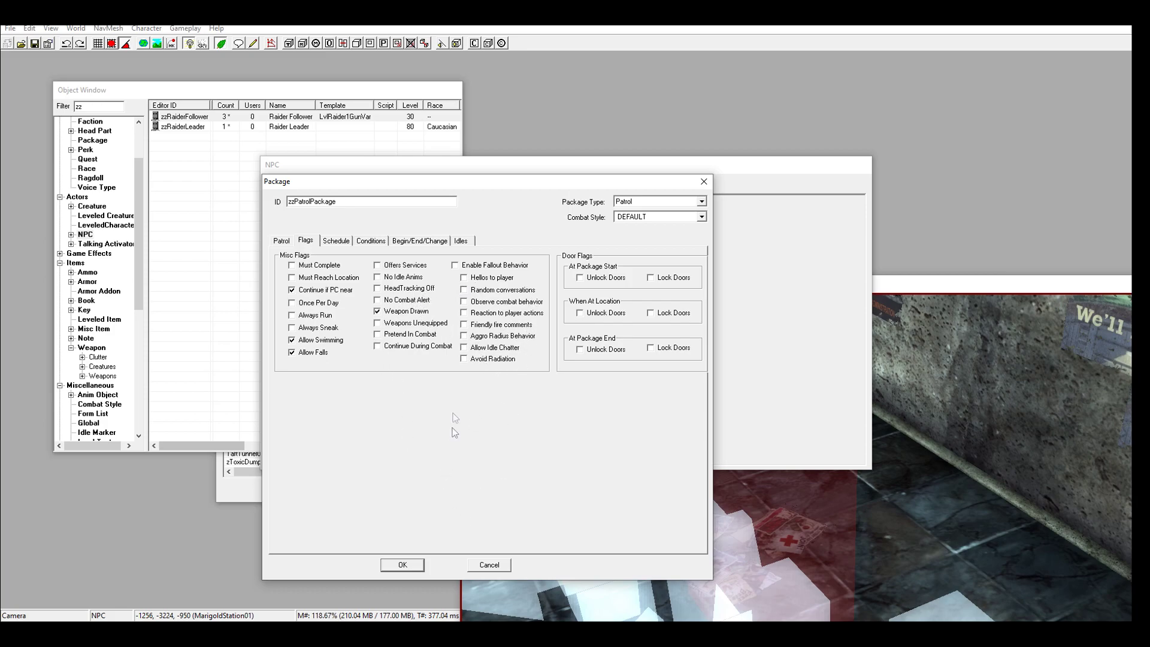
click(404, 563)
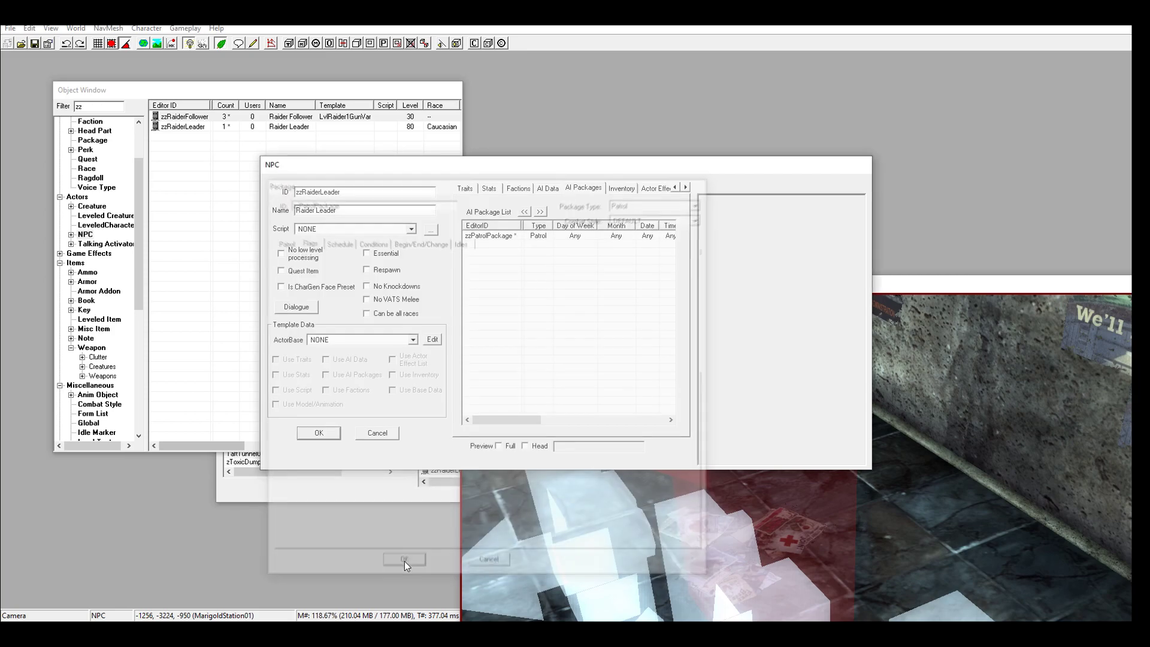
click(318, 433)
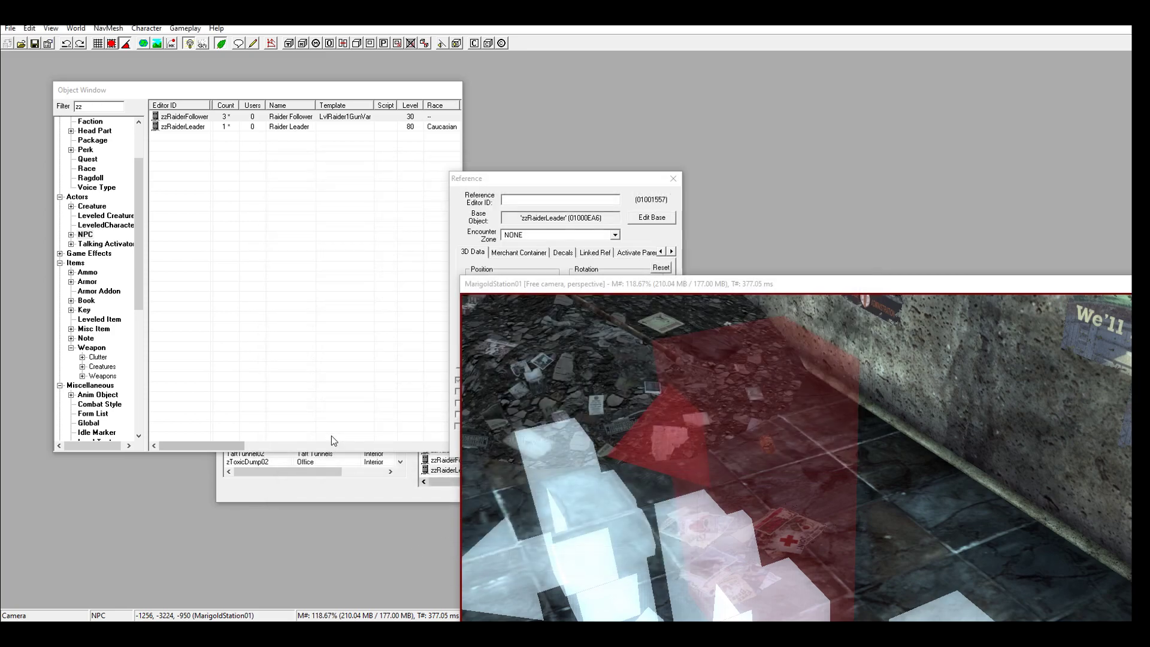
click(498, 176)
click(521, 441)
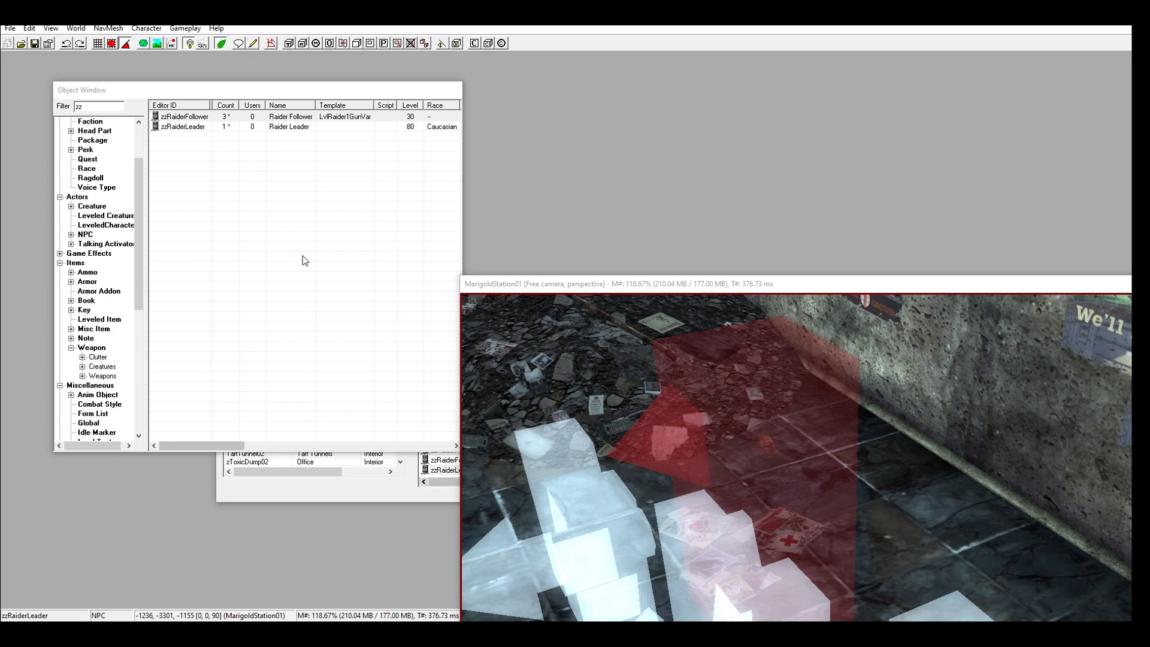
scroll(662, 426, down, 3)
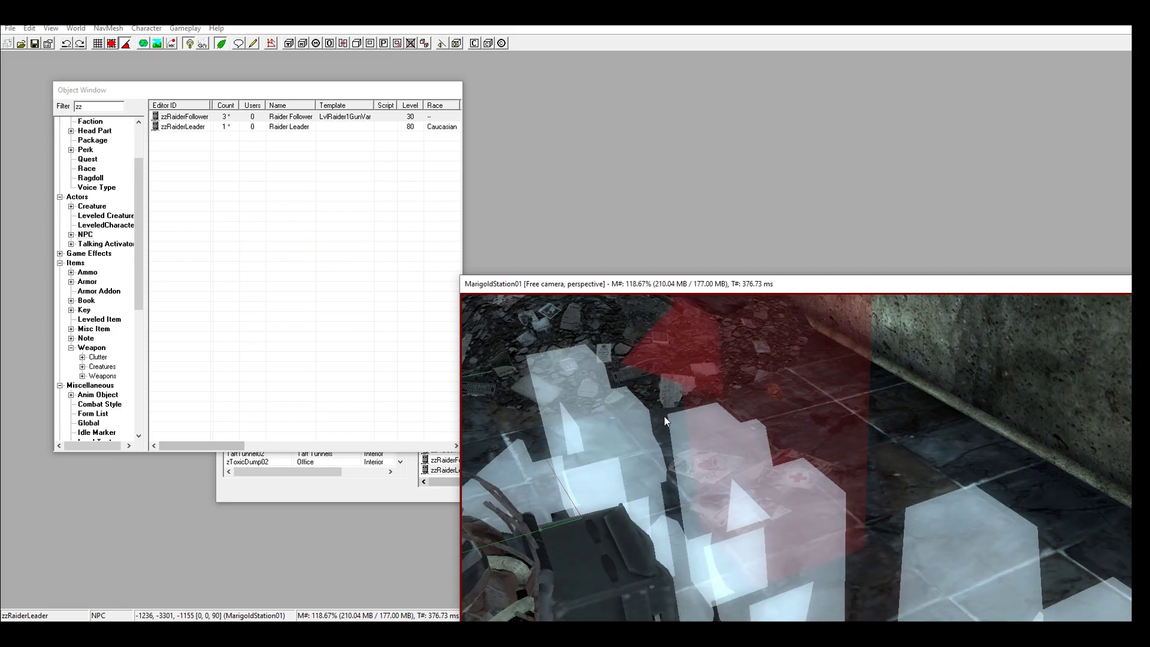
shift+middle_drag(665, 415, 689, 421)
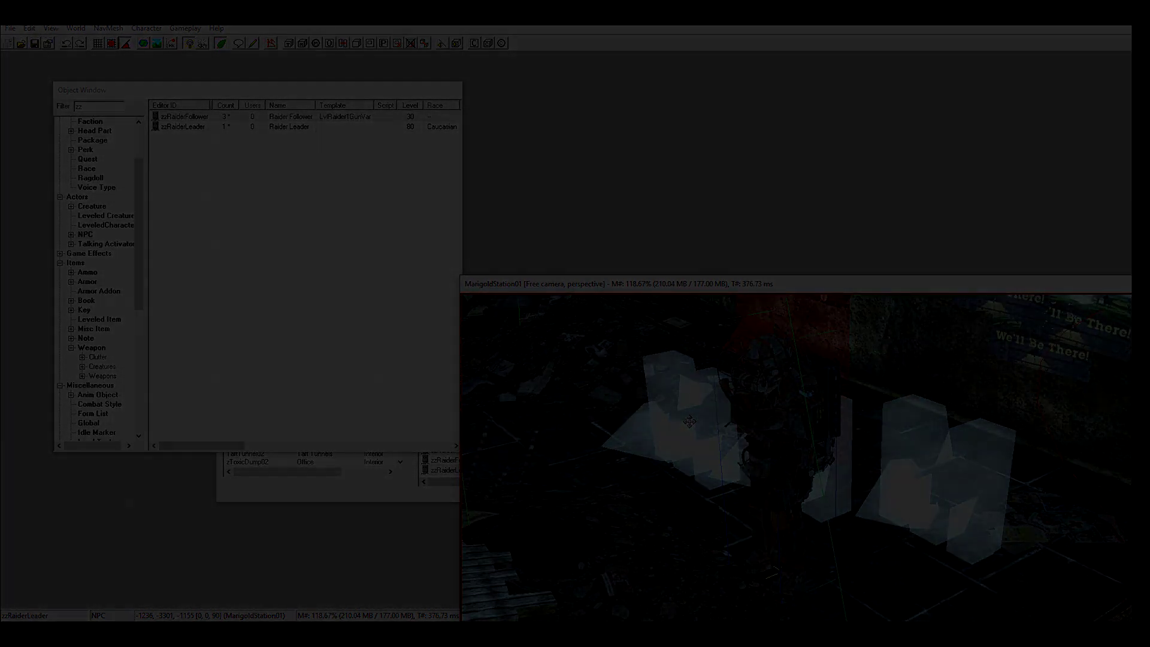